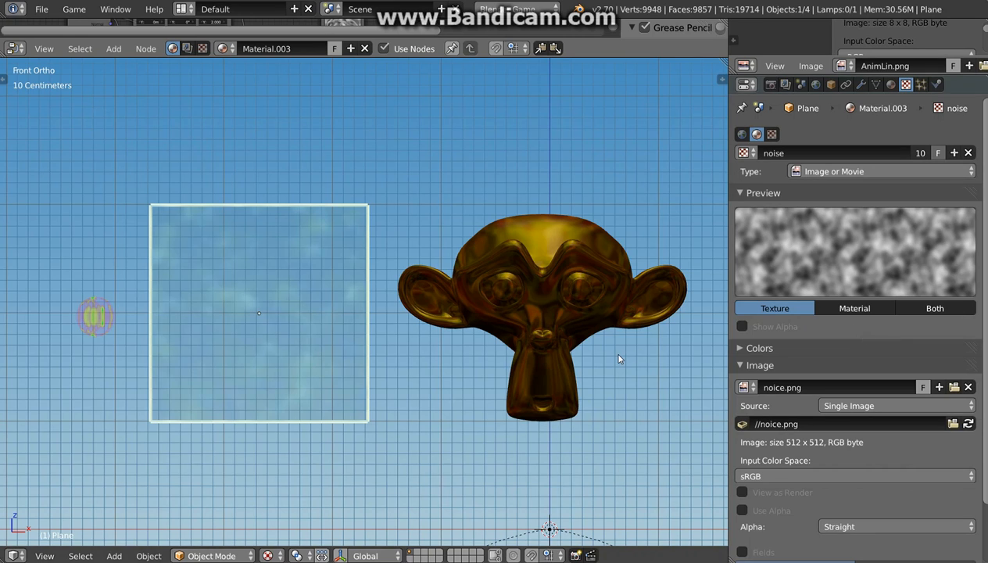
- Preview the animated plane and monkey head materials in the game engine and inspect them from an angled view
key(shift+z)
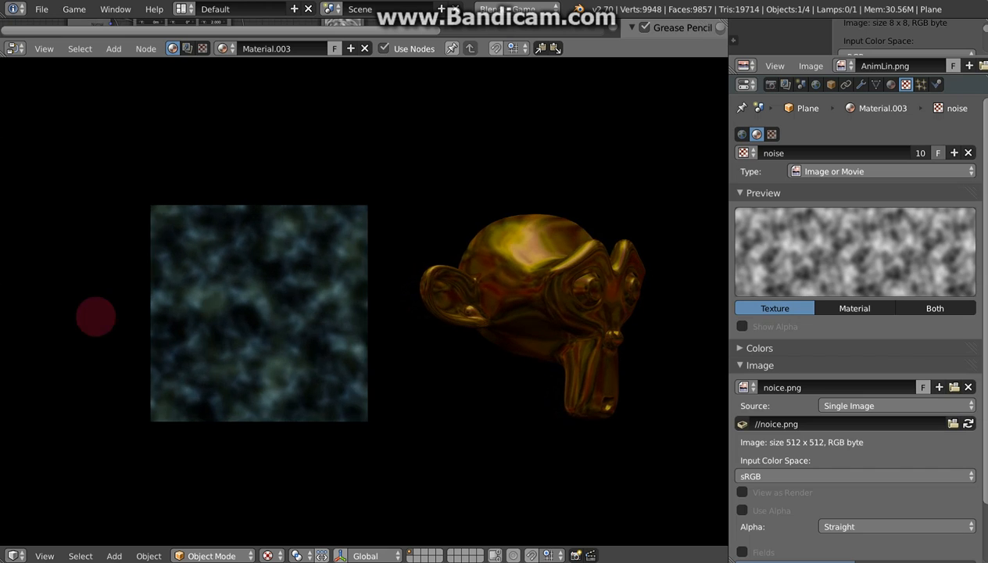
key(Escape)
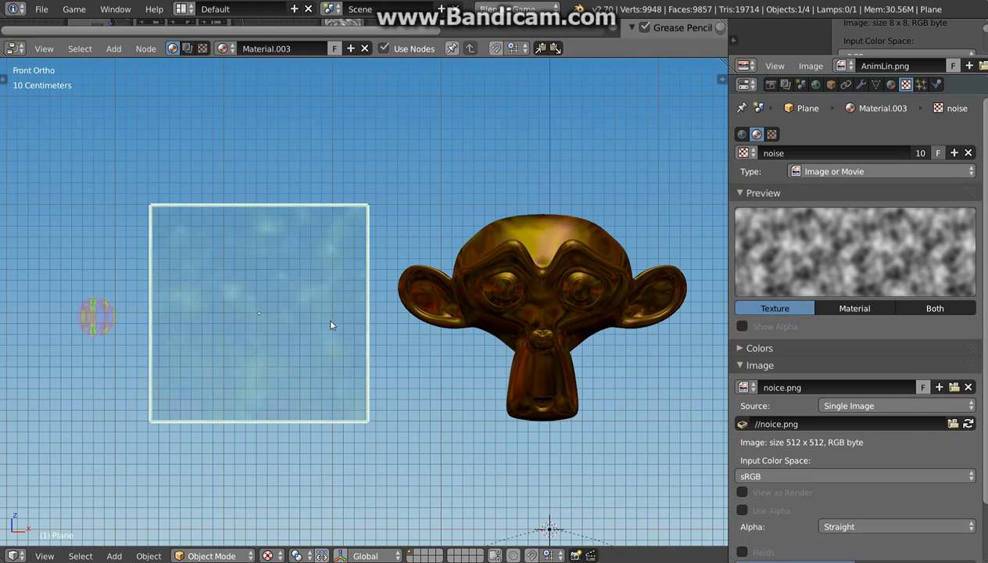
middle_drag(326, 341, 440, 393)
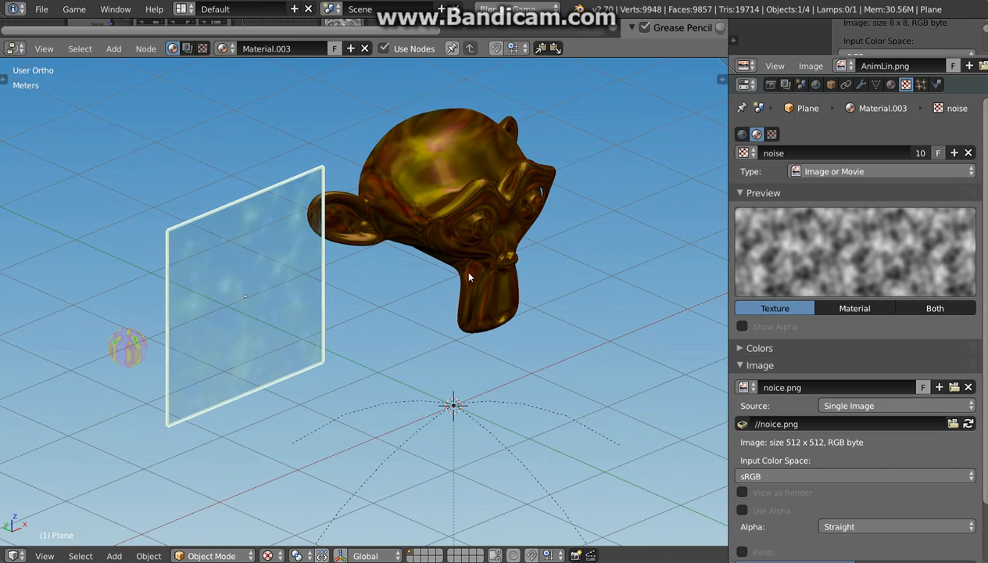
shift+middle_drag(478, 397, 429, 349)
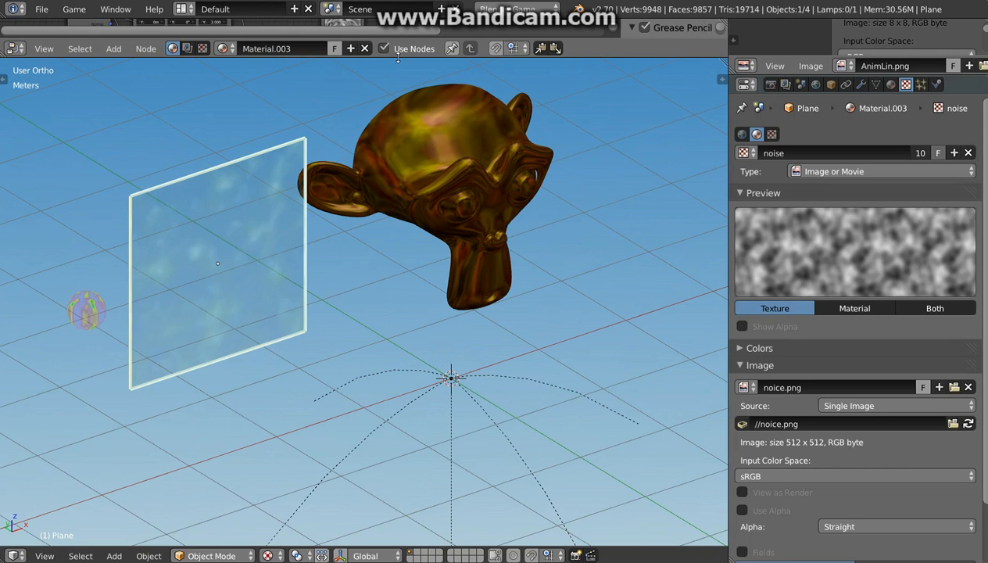
- Enlarge the node editor above the 3D view and frame the example plane's complete material node tree
drag(398, 65, 393, 312)
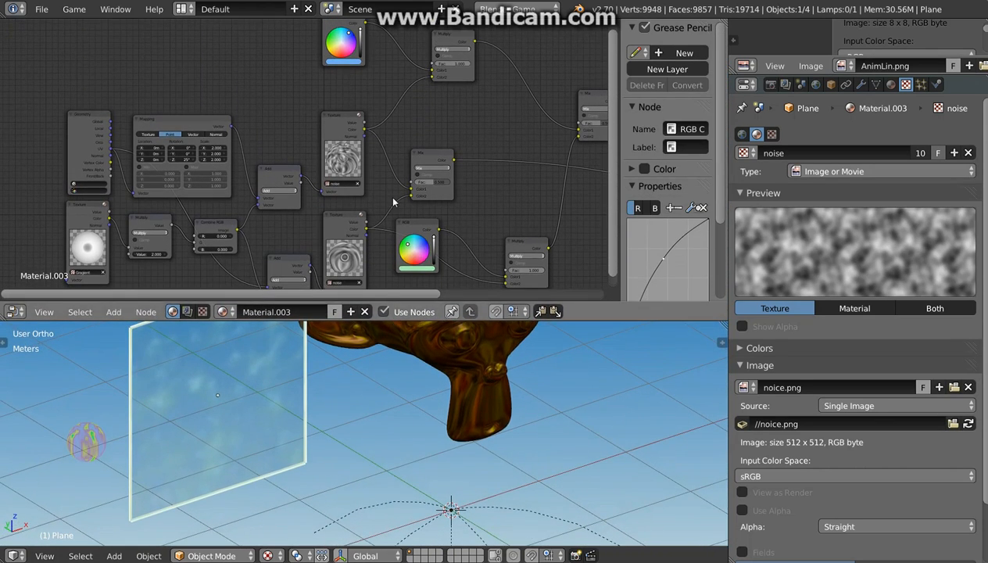
key(Home)
scroll(397, 211, down, 2)
middle_drag(239, 138, 147, 119)
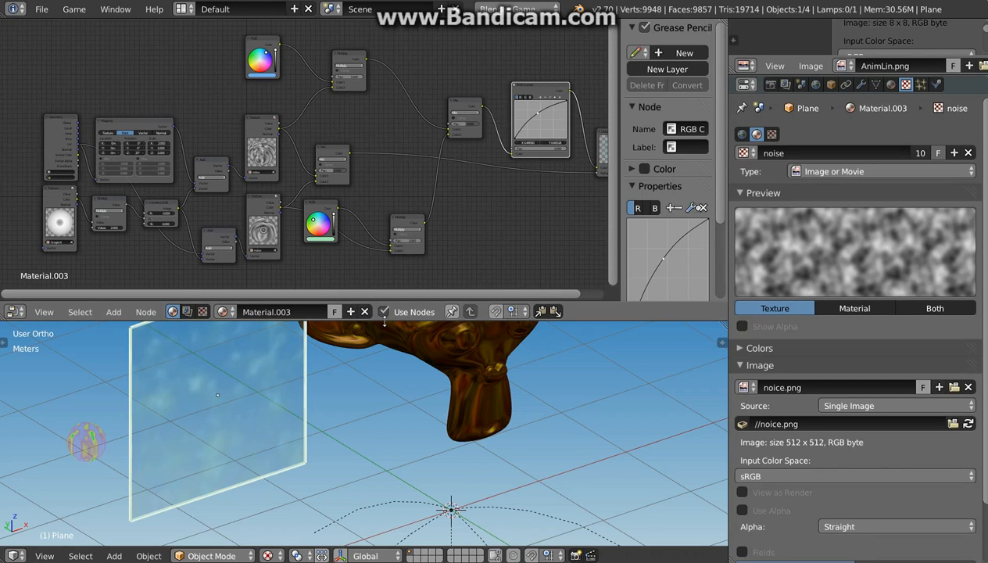
drag(374, 319, 406, 294)
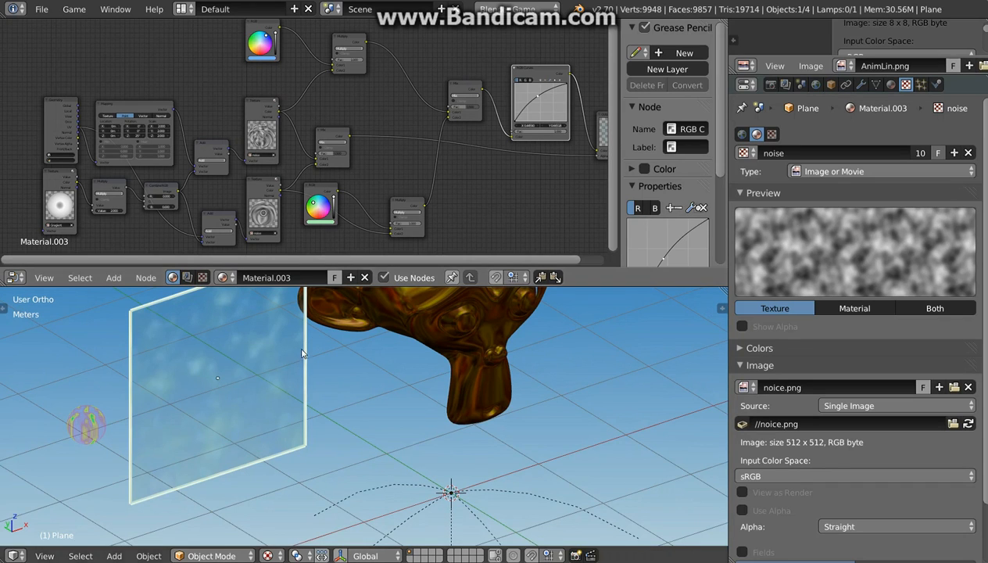
- Add a new plane mesh at the world origin
shift+middle_drag(492, 432, 451, 395)
shift+middle_drag(507, 353, 466, 361)
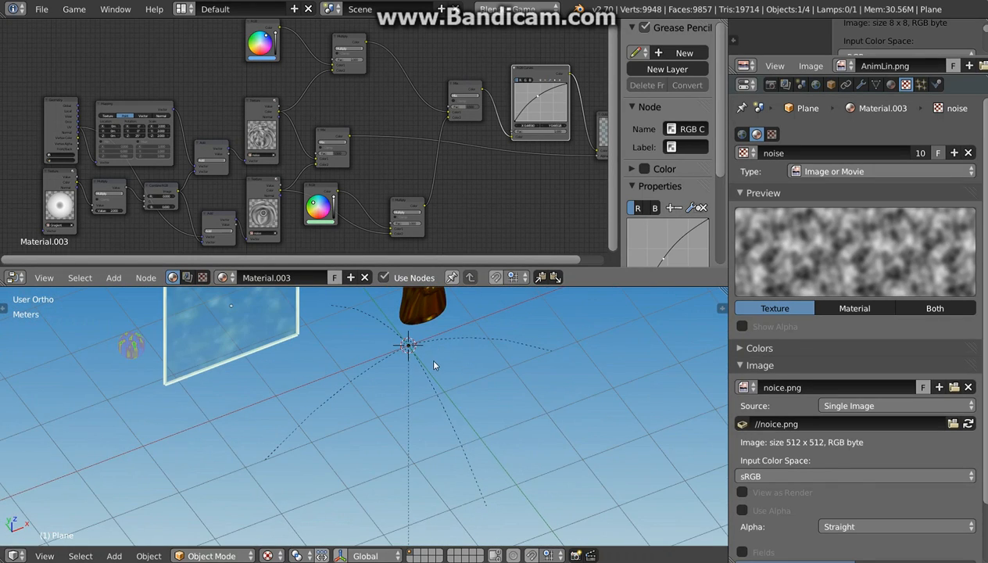
key(shift+a)
mouse_move(408, 321)
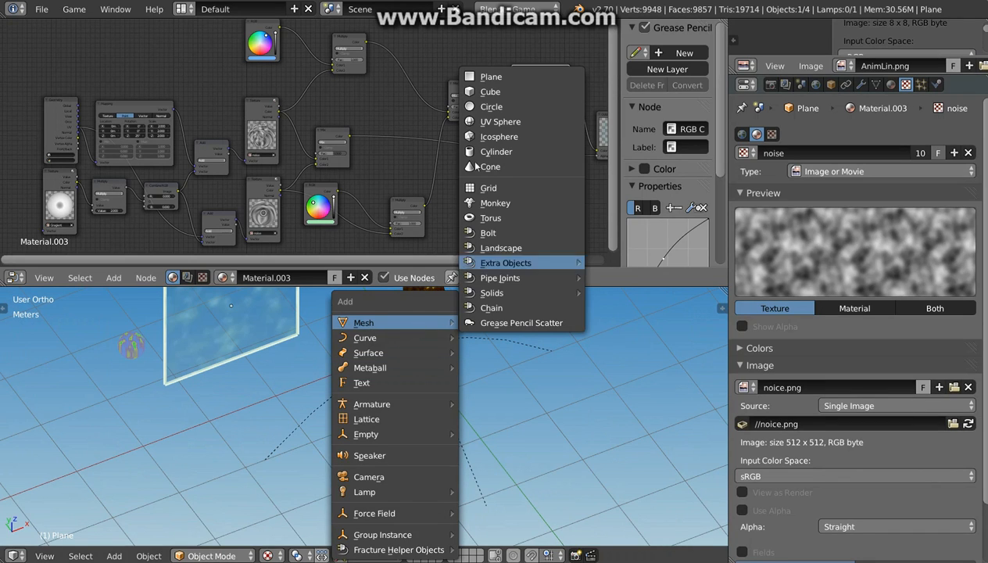
click(480, 76)
- Move the new plane about 2.96 m in the negative direction along the global Y axis
middle_drag(438, 305, 457, 323)
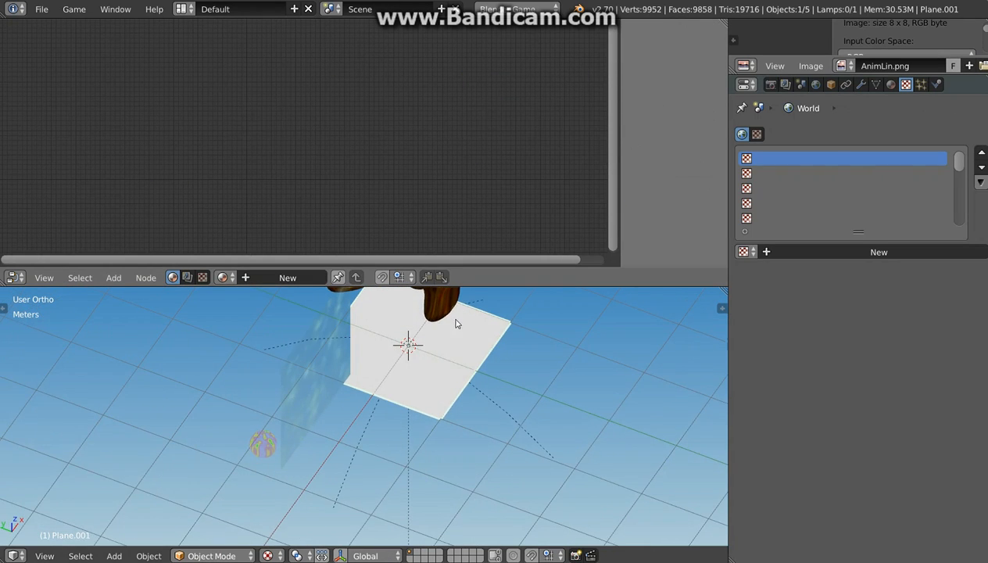
shift+middle_drag(502, 357, 449, 384)
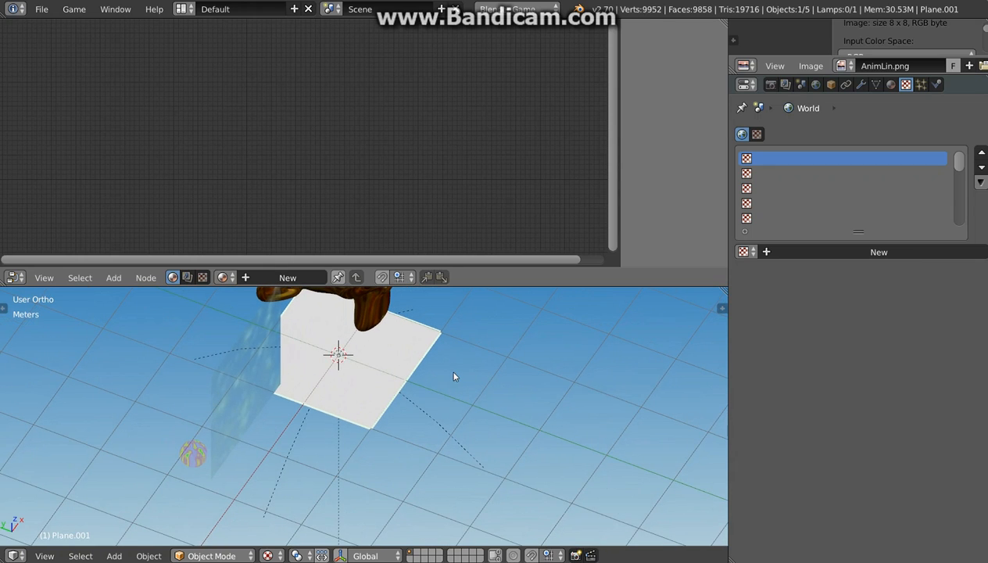
key(g)
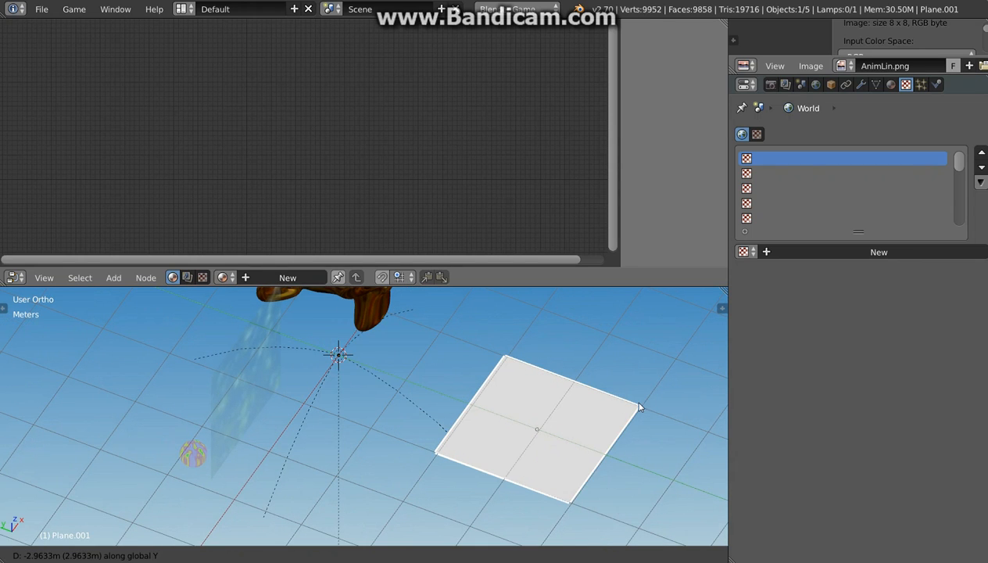
click(639, 402)
- Create a new material for the plane and enable the use of nodes on it
middle_drag(644, 463, 516, 448)
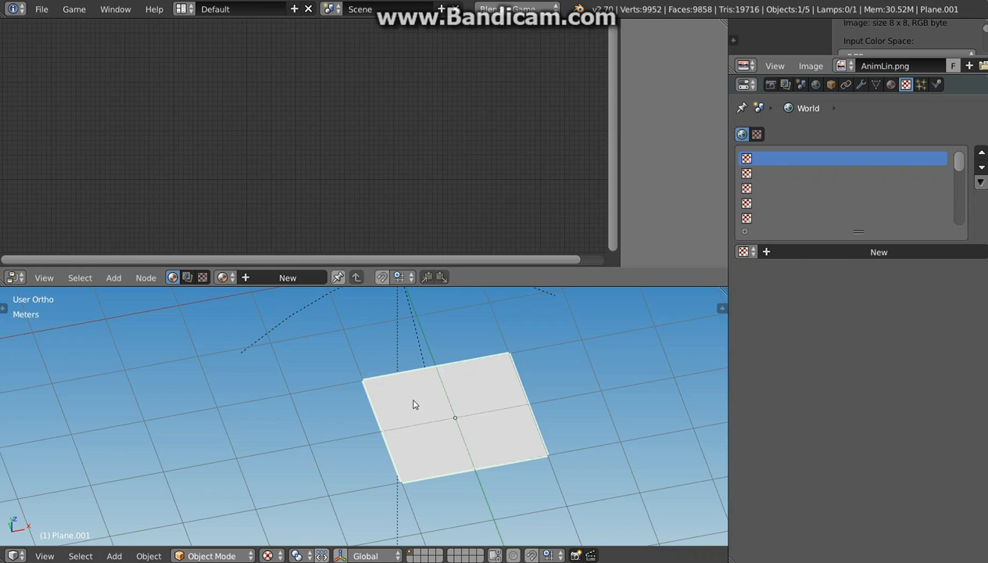
click(274, 278)
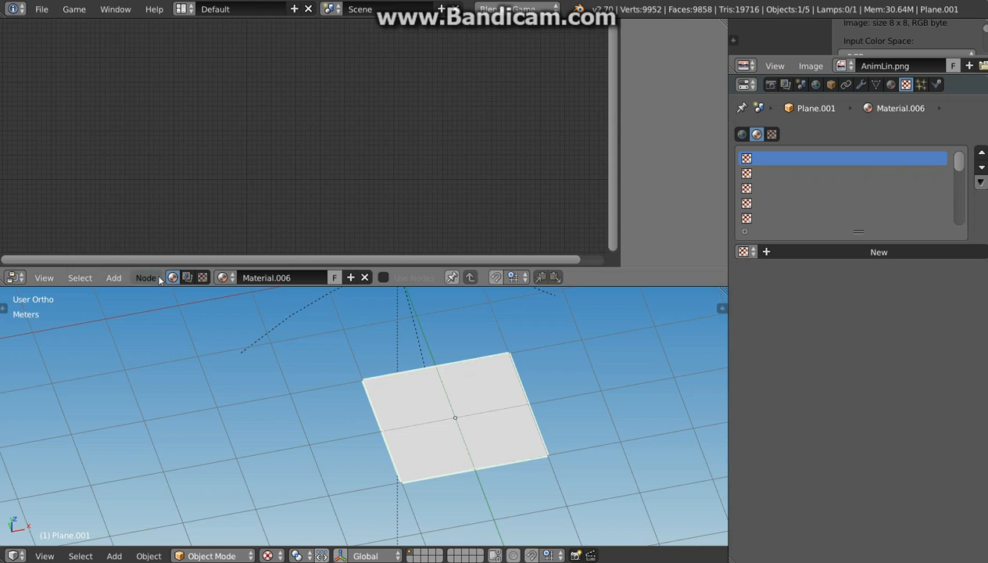
click(384, 279)
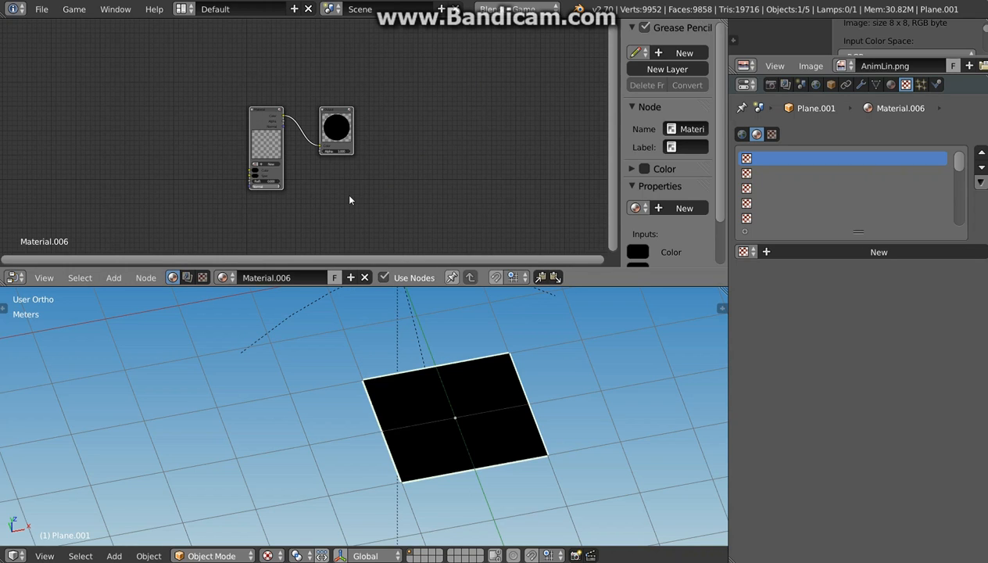
scroll(250, 176, up, 4)
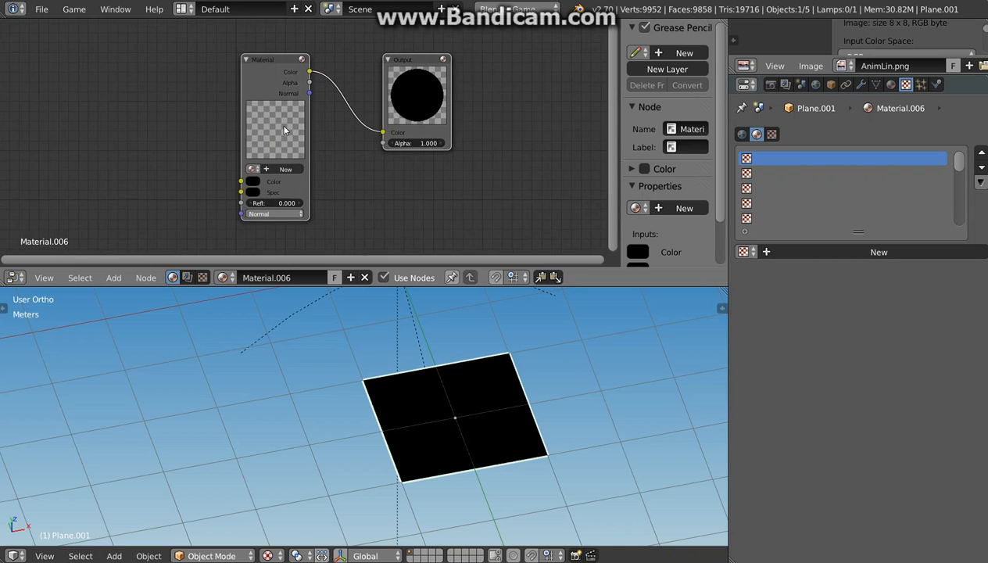
- Frame the new plane in the top orthographic view and give the node editor more height
drag(502, 286, 502, 329)
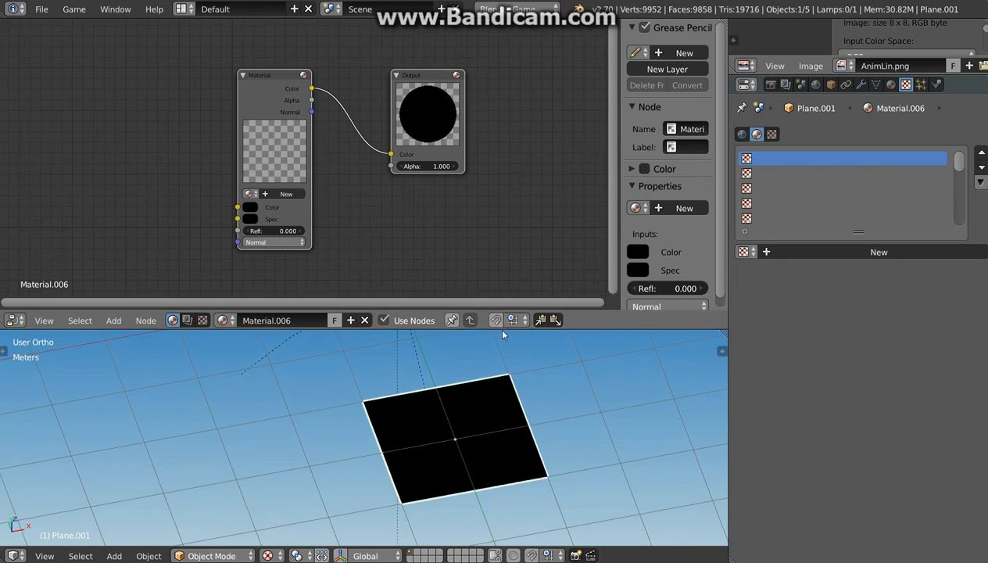
key(KP_7)
key(KP_Decimal)
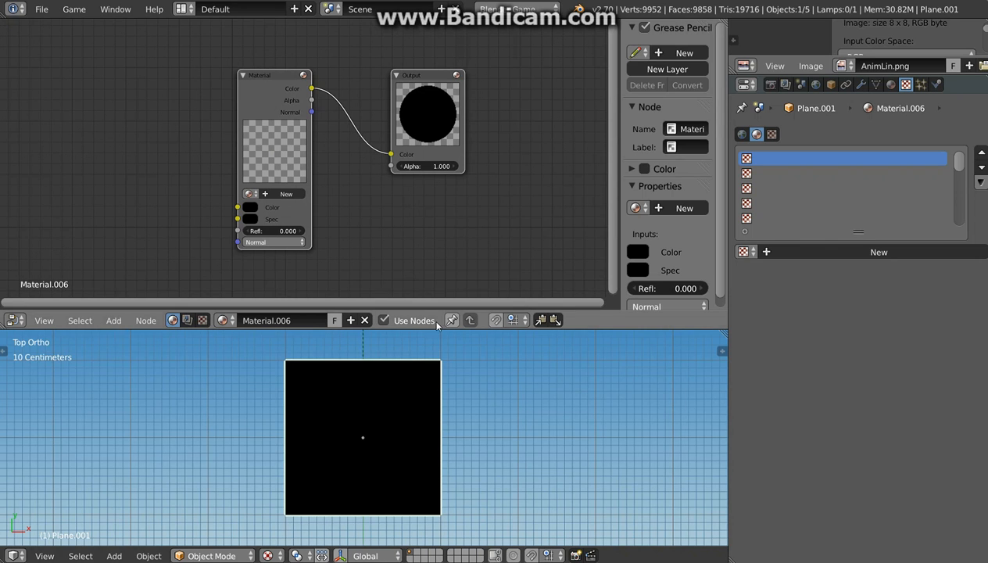
drag(436, 332, 436, 357)
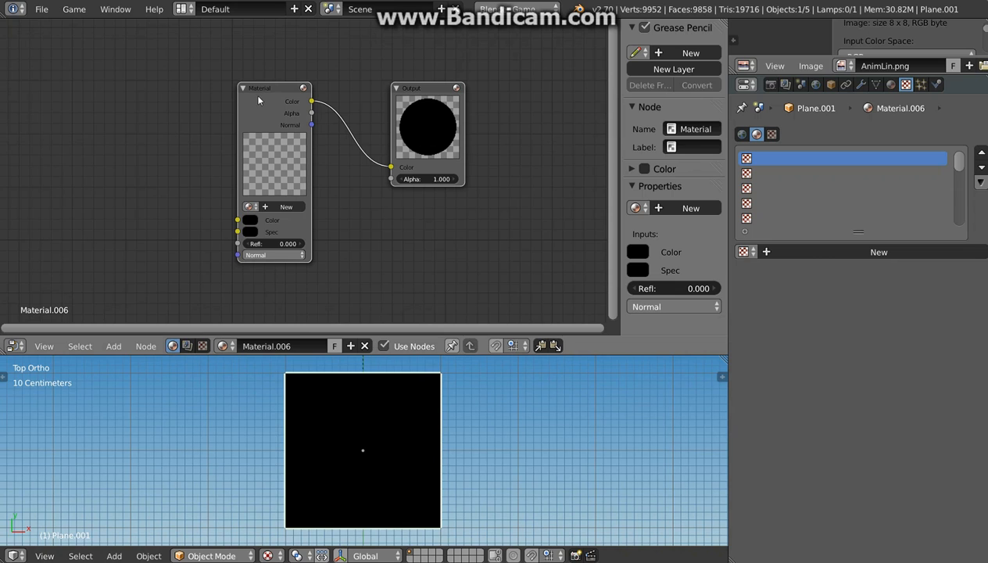
- Shift the Output node slightly further from the Material node and select the Material node
scroll(275, 110, up, 1)
scroll(275, 111, up, 1)
middle_drag(277, 120, 275, 94)
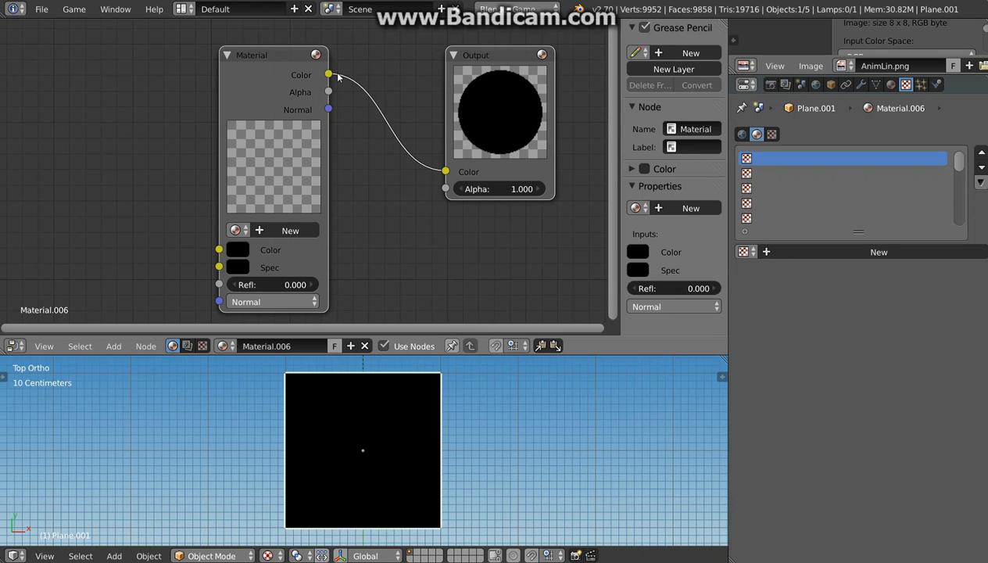
drag(502, 62, 520, 66)
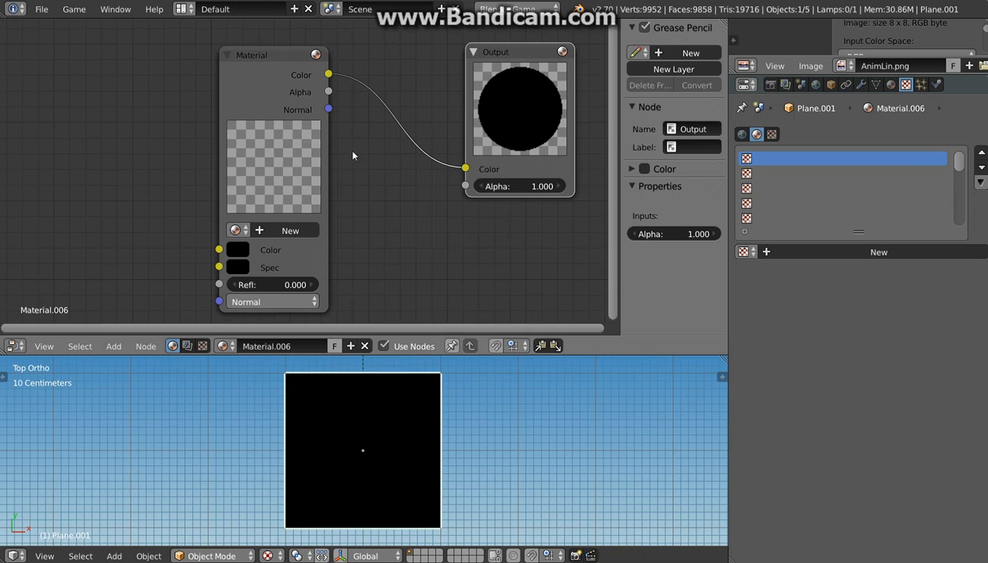
click(275, 57)
- Select the original textured plane and preview its animated material again in the game engine
scroll(365, 431, down, 4)
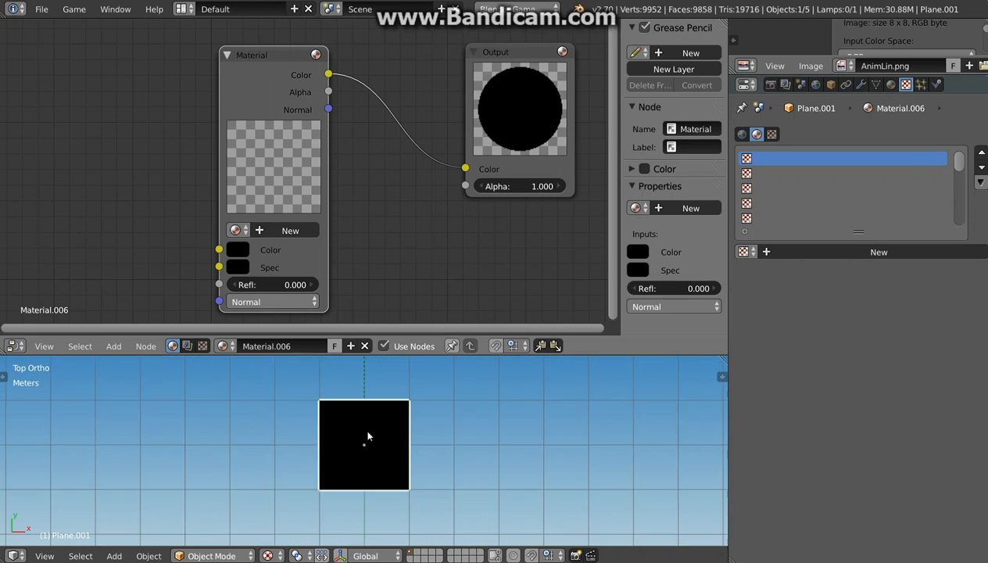
shift+middle_drag(376, 398, 262, 463)
right_click(255, 384)
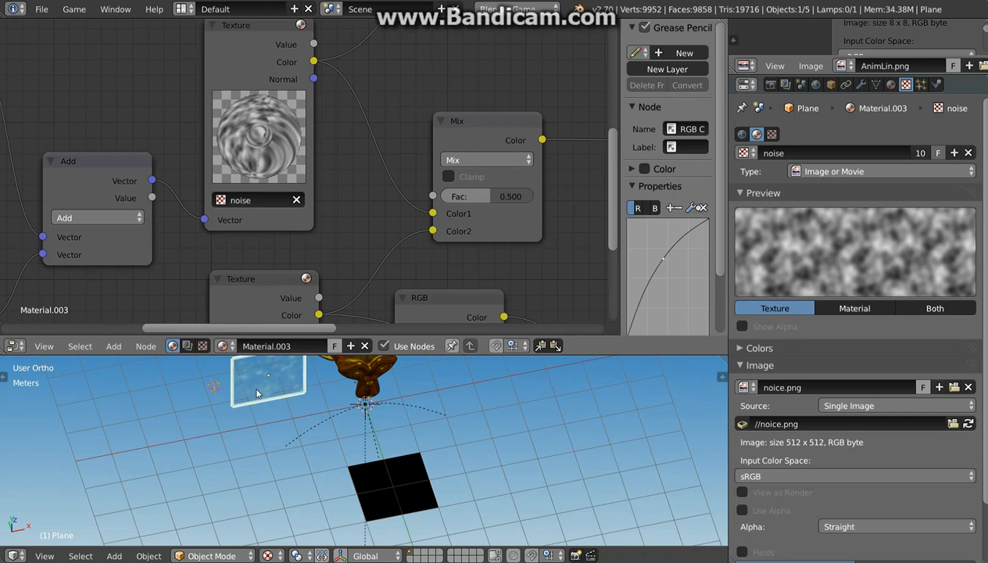
shift+middle_drag(256, 384, 297, 411)
scroll(296, 443, up, 4)
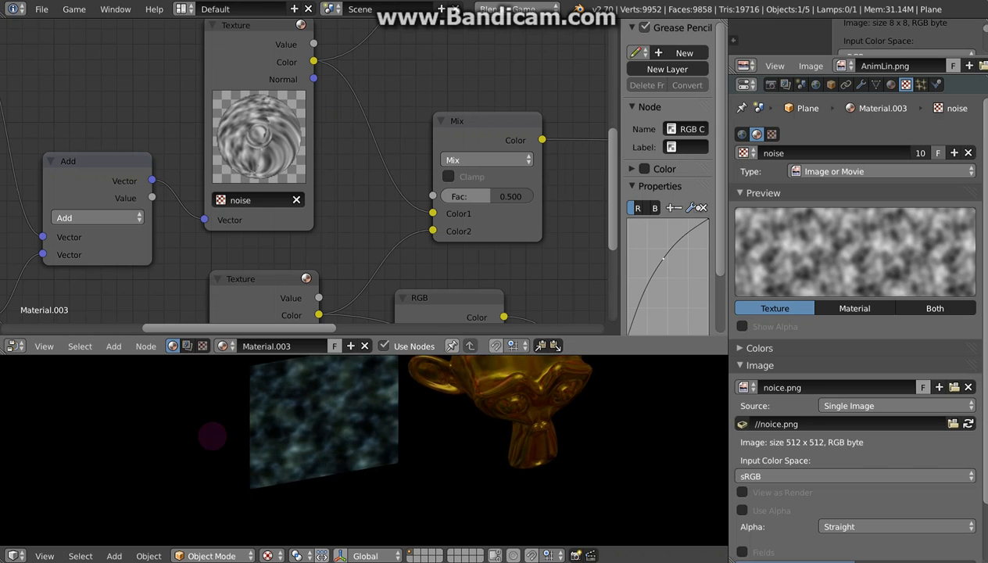
shift+middle_drag(474, 477, 377, 365)
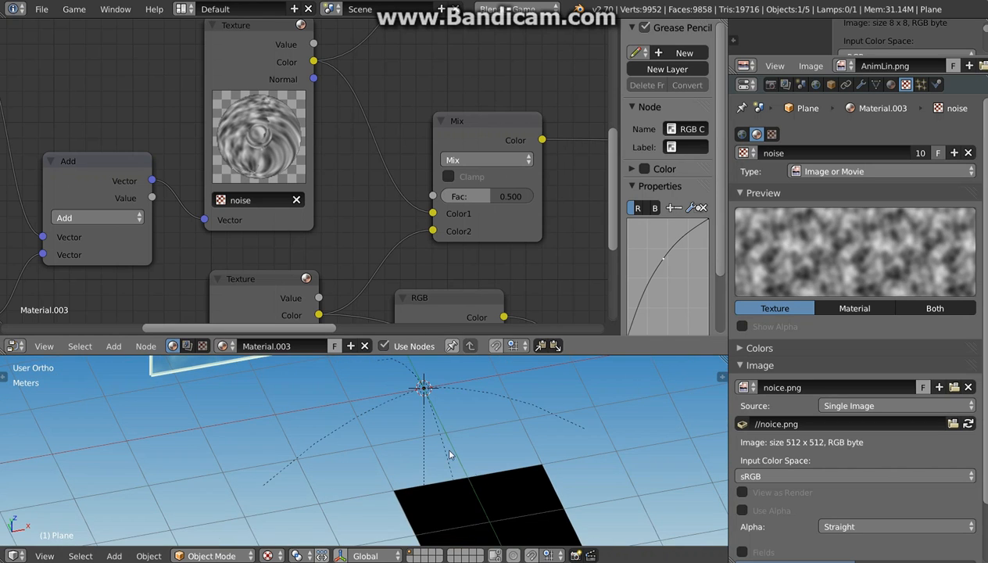
- Reselect the new black plane, frame it from the top, and delete the Material node from its node tree
right_drag(492, 502, 527, 481)
shift+middle_drag(526, 480, 456, 395)
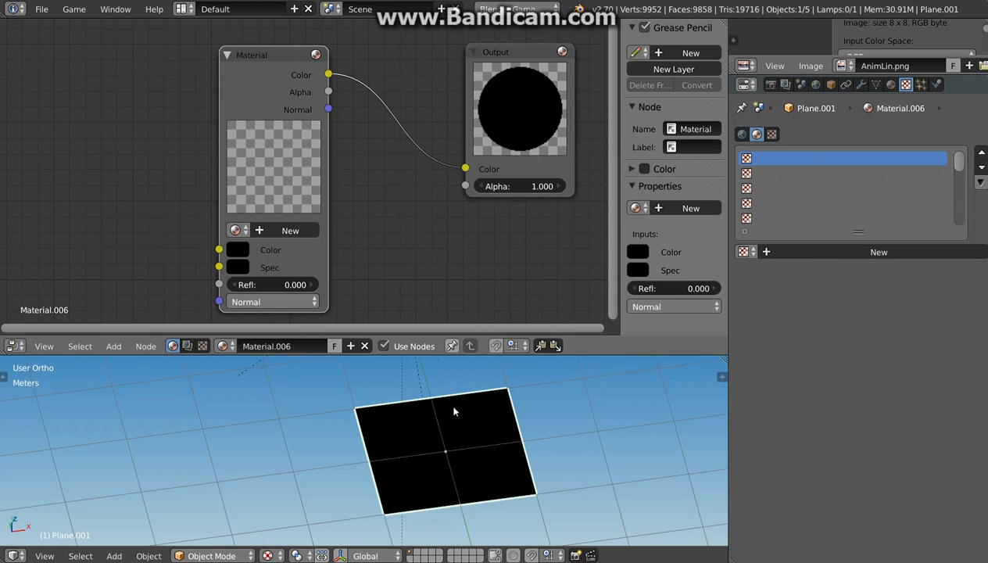
key(KP_7)
key(KP_Decimal)
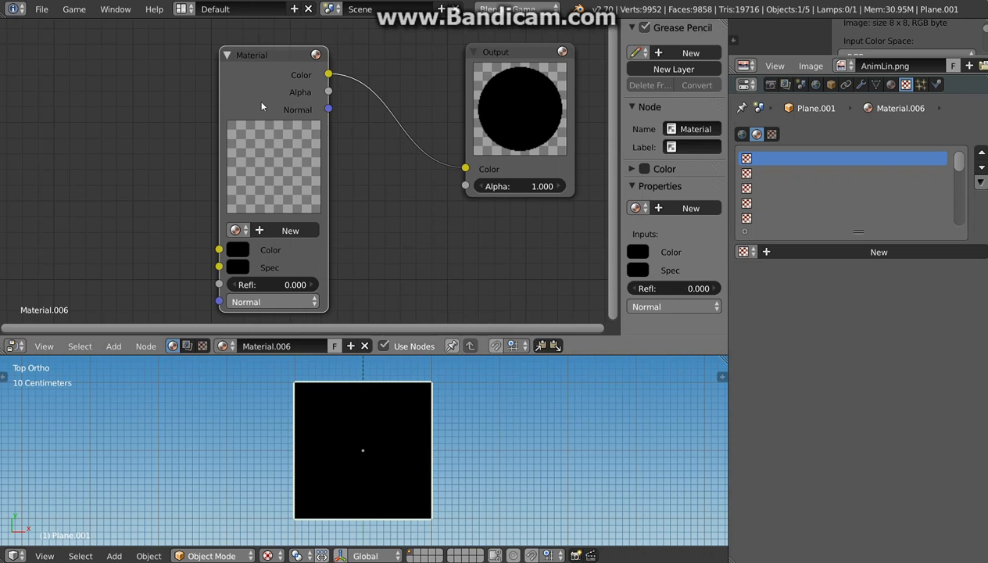
key(x)
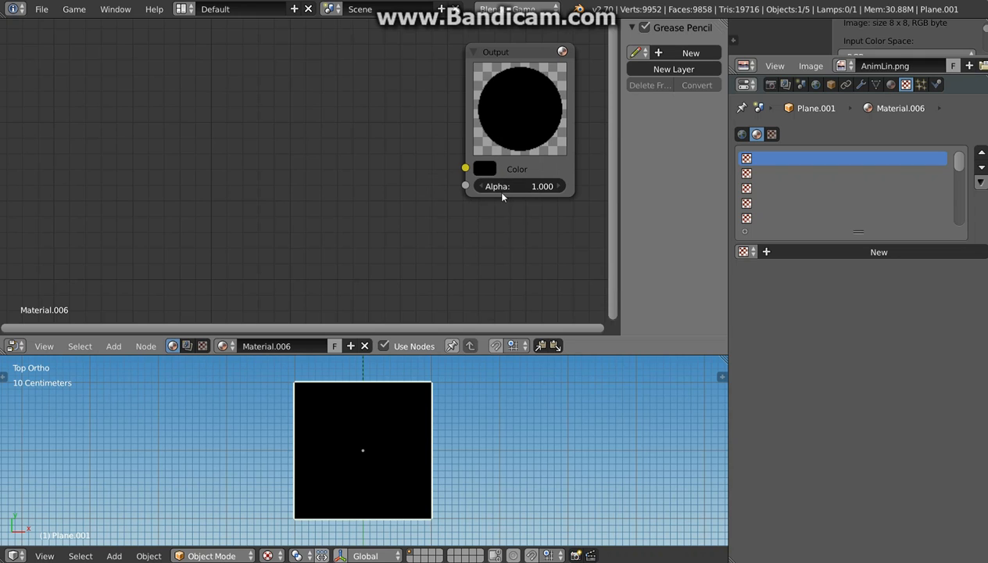
- Turn off Physics and enable Transparency with the Z Transparency option in the new plane's material settings
scroll(369, 444, up, 1)
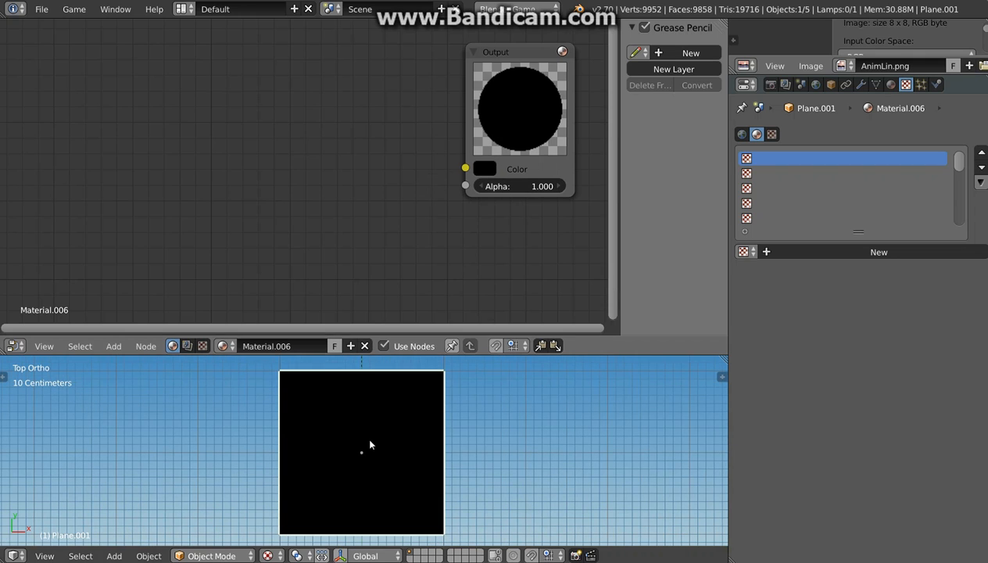
click(888, 86)
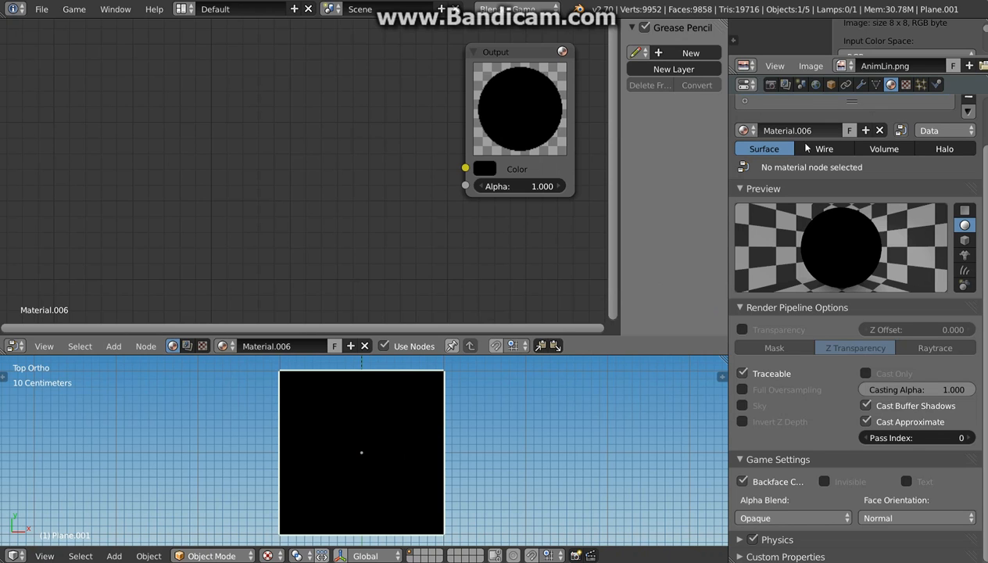
scroll(832, 249, up, 2)
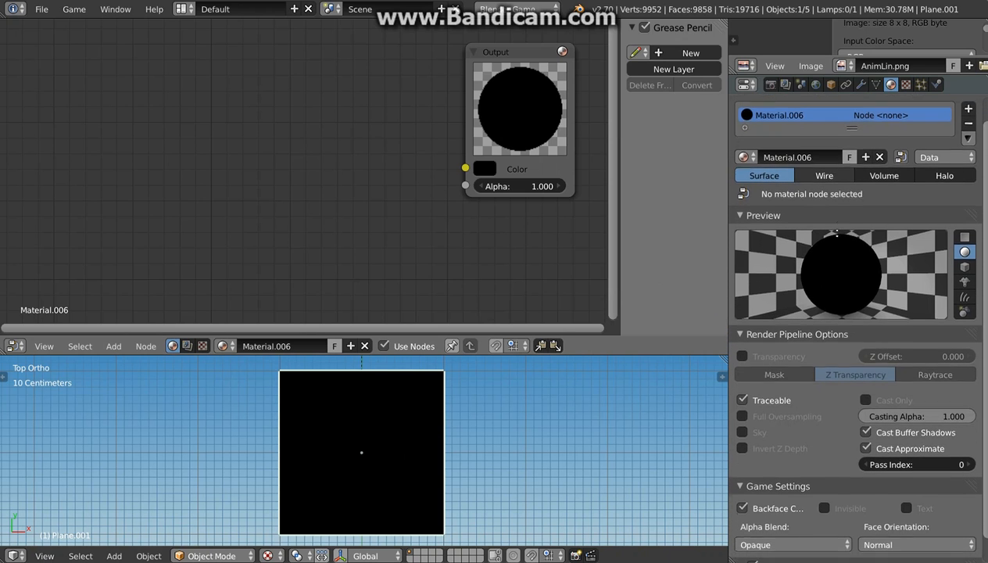
scroll(836, 211, down, 2)
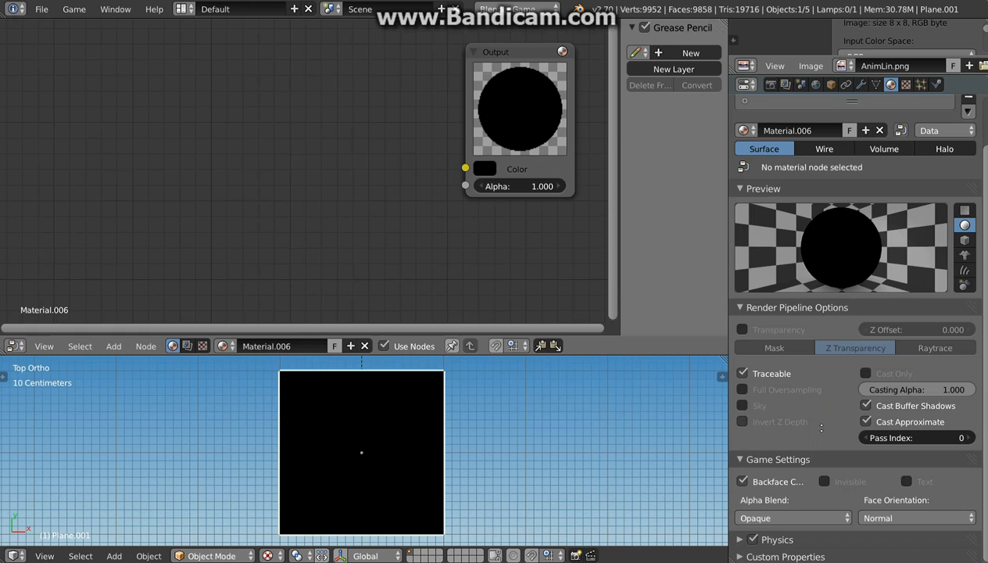
click(749, 539)
click(743, 330)
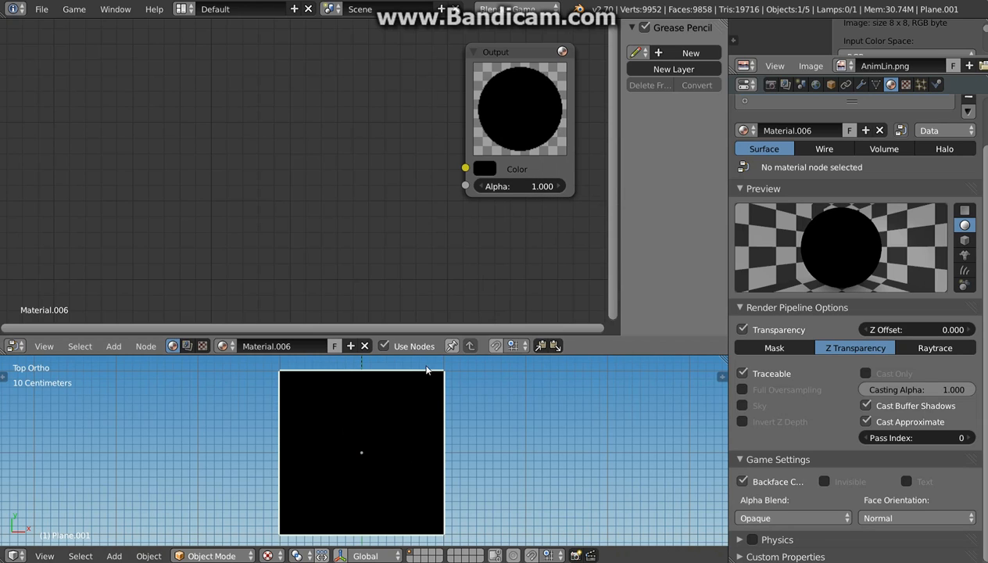
- Test the Output node's alpha at 0.000 and return it to 1.000
drag(539, 188, 375, 188)
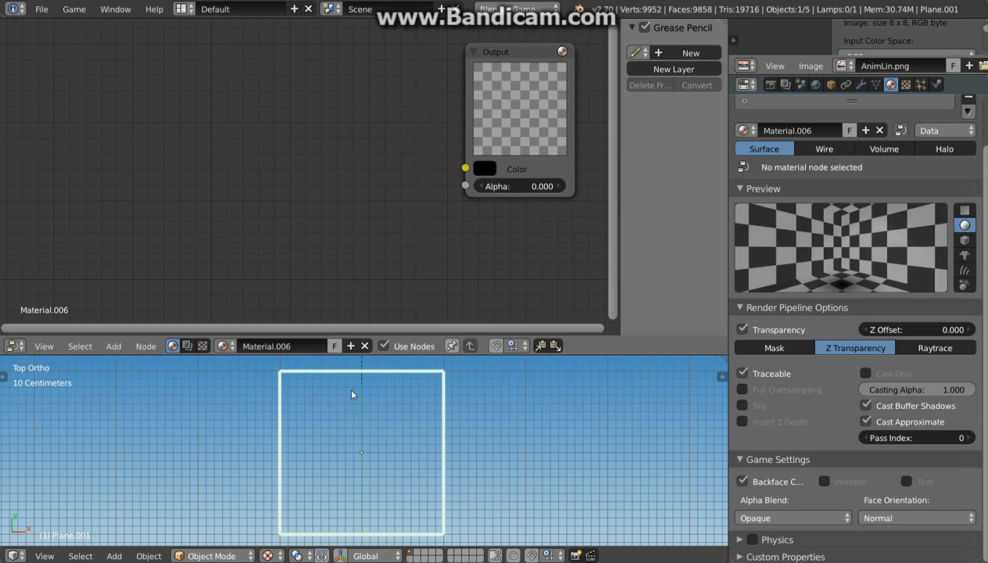
drag(533, 189, 665, 189)
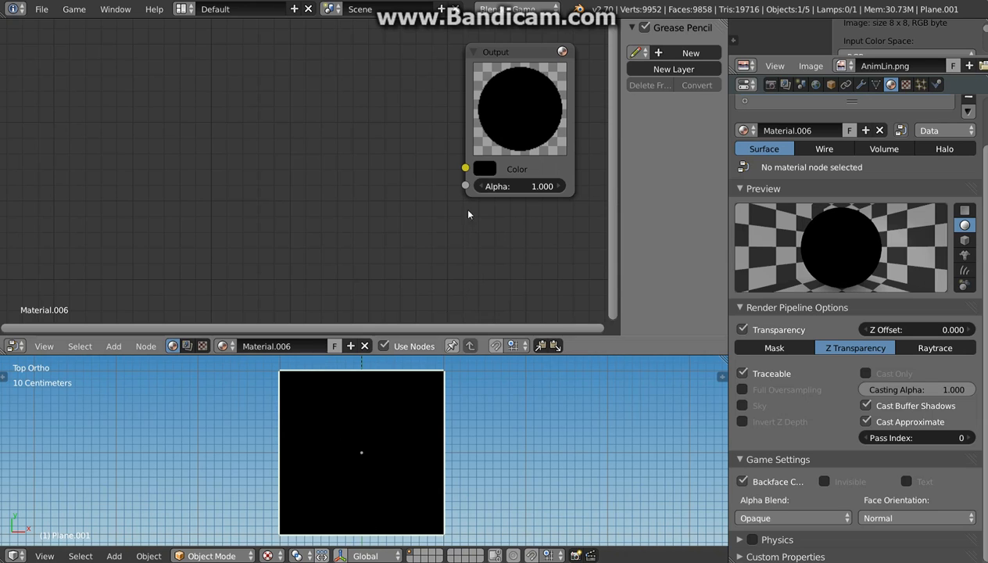
- Set the Output node's color to a saturated red
click(484, 169)
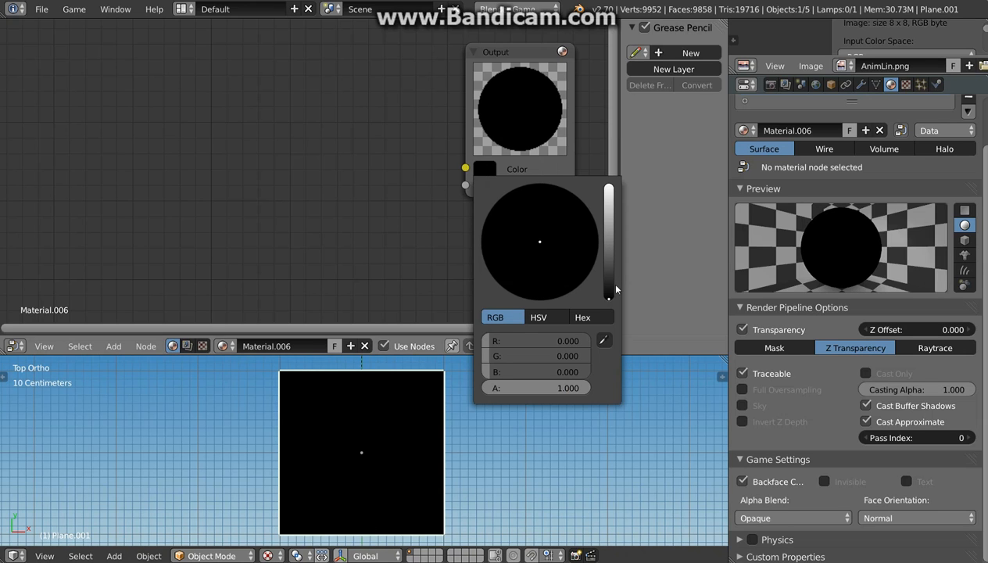
drag(610, 298, 609, 228)
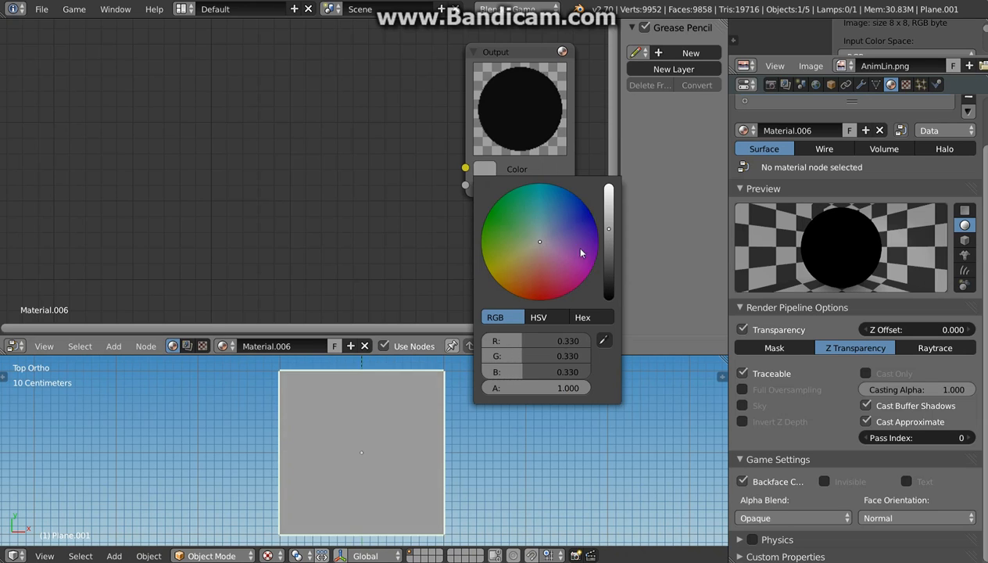
drag(541, 274, 538, 300)
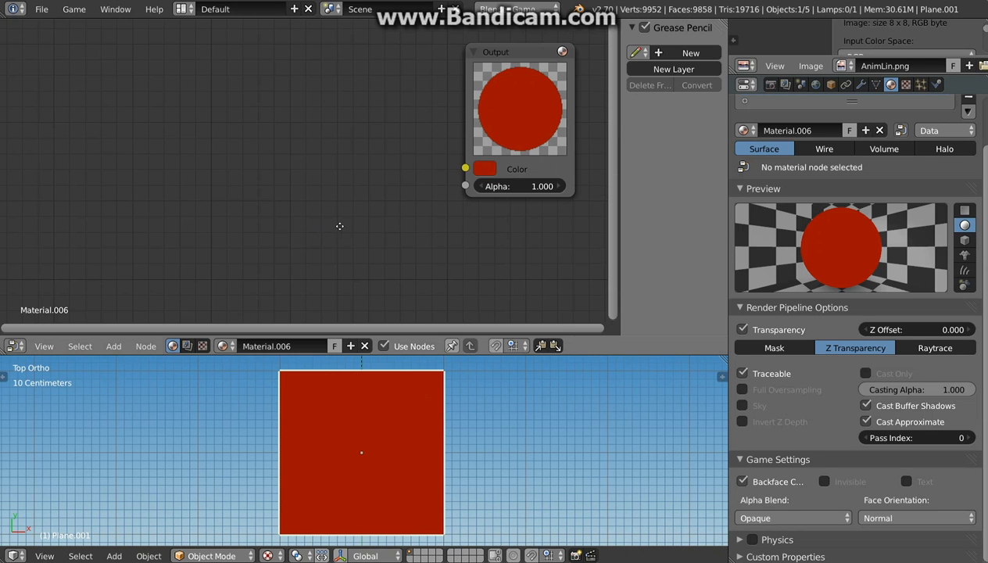
middle_drag(339, 225, 362, 220)
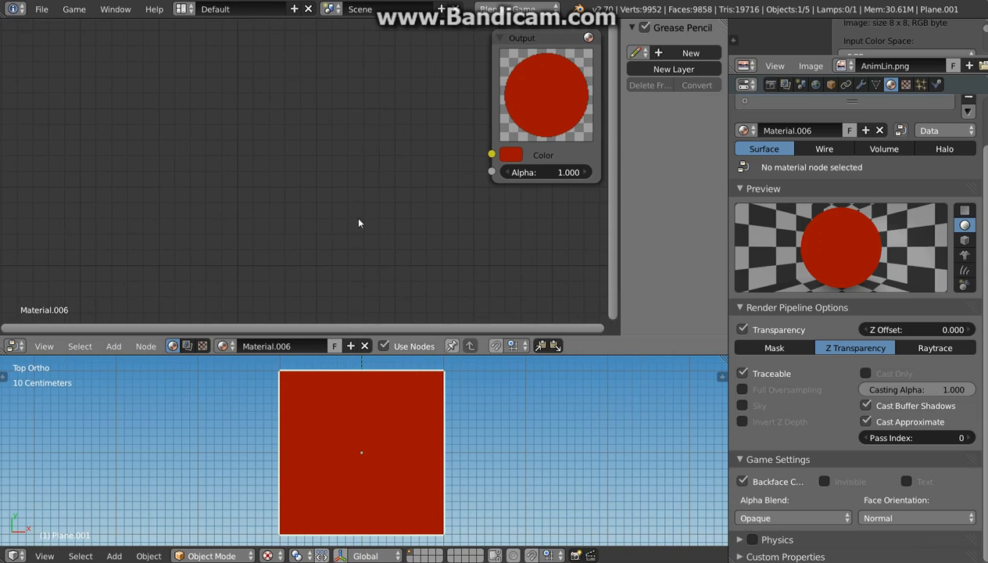
scroll(388, 201, down, 1)
scroll(388, 201, down, 2)
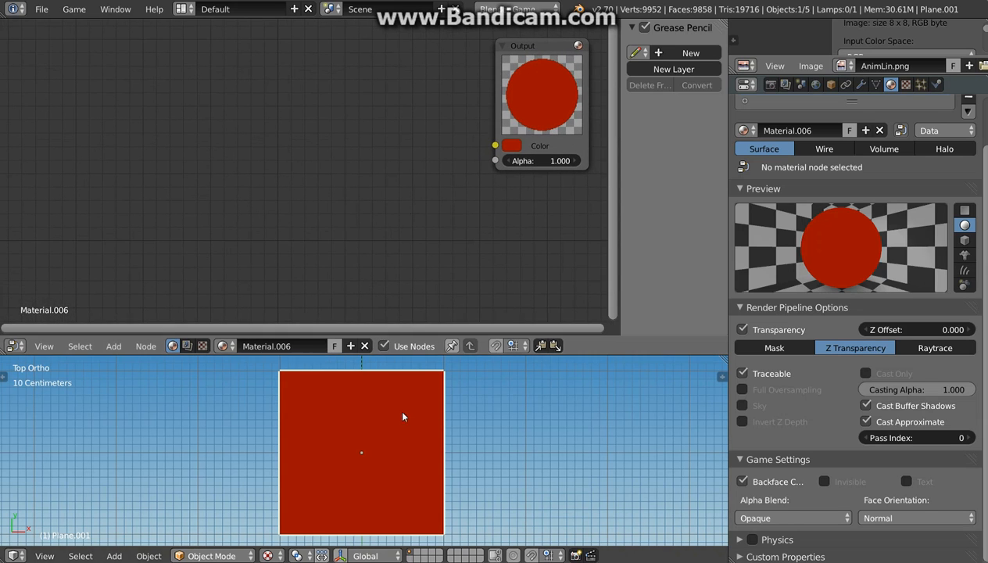
- Select the example textured plane in the front view to examine it, and reselect the new red plane from the top
scroll(449, 447, down, 3)
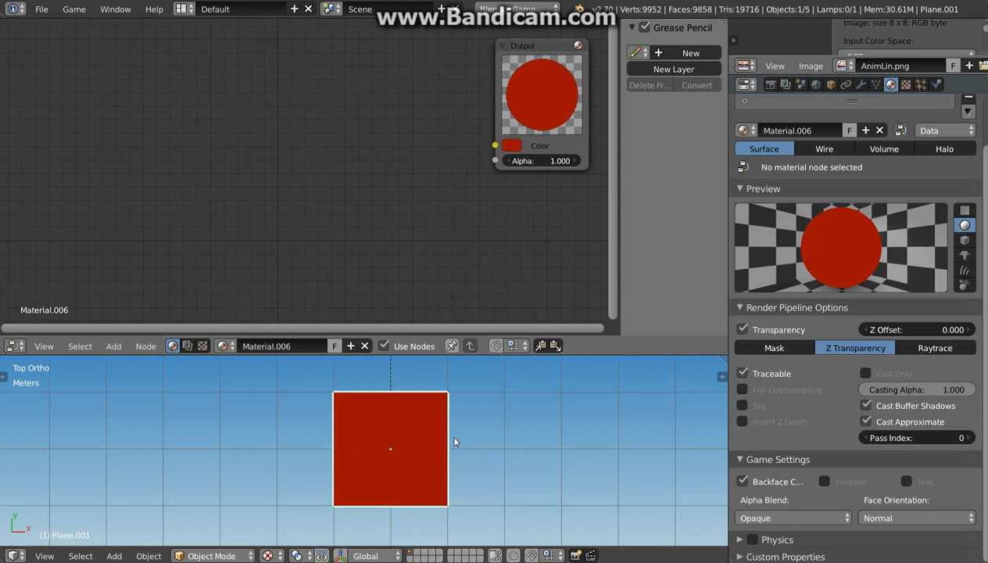
key(KP_1)
scroll(344, 414, up, 5)
right_click(353, 427)
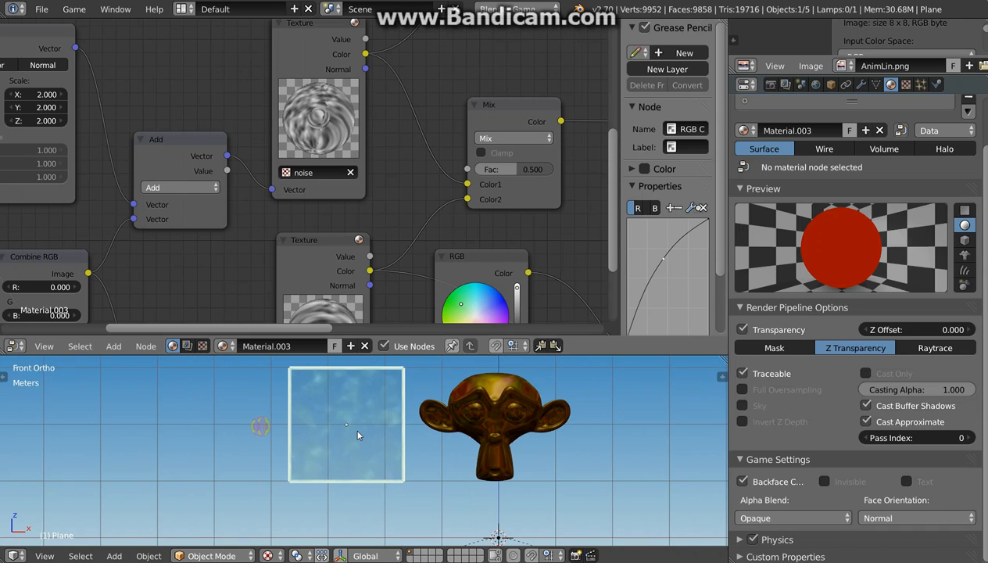
scroll(354, 427, up, 1)
scroll(354, 428, up, 1)
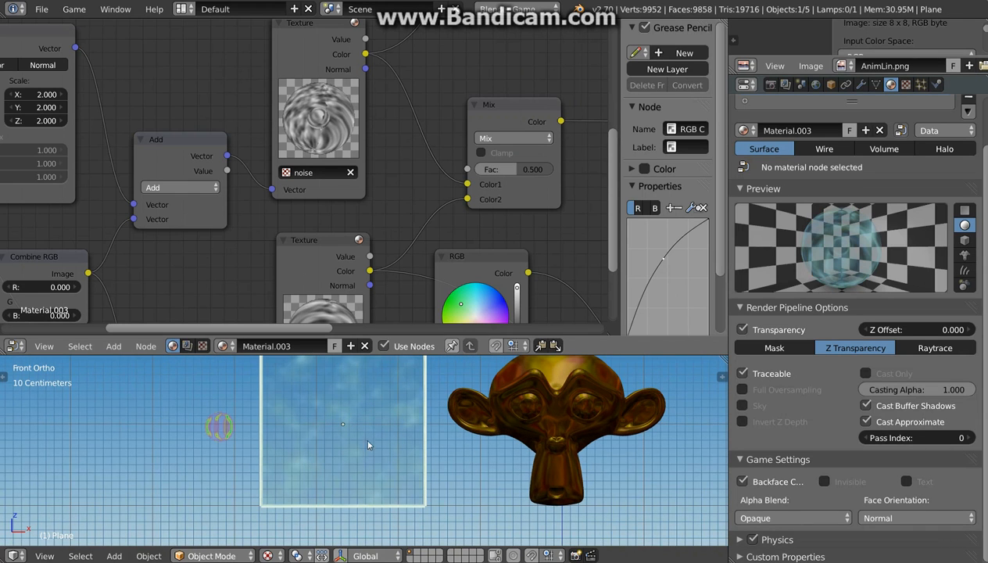
key(KP_7)
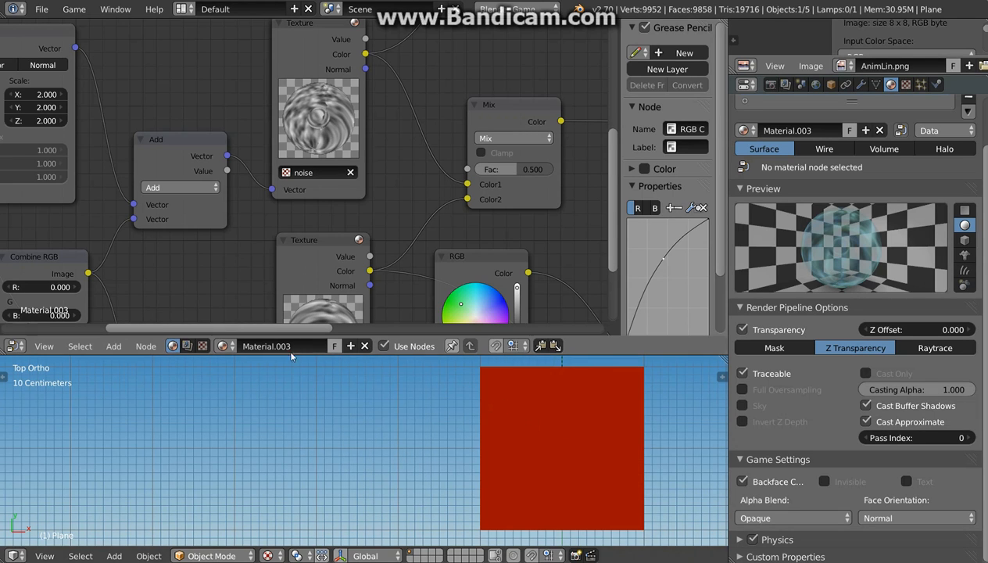
right_click(506, 408)
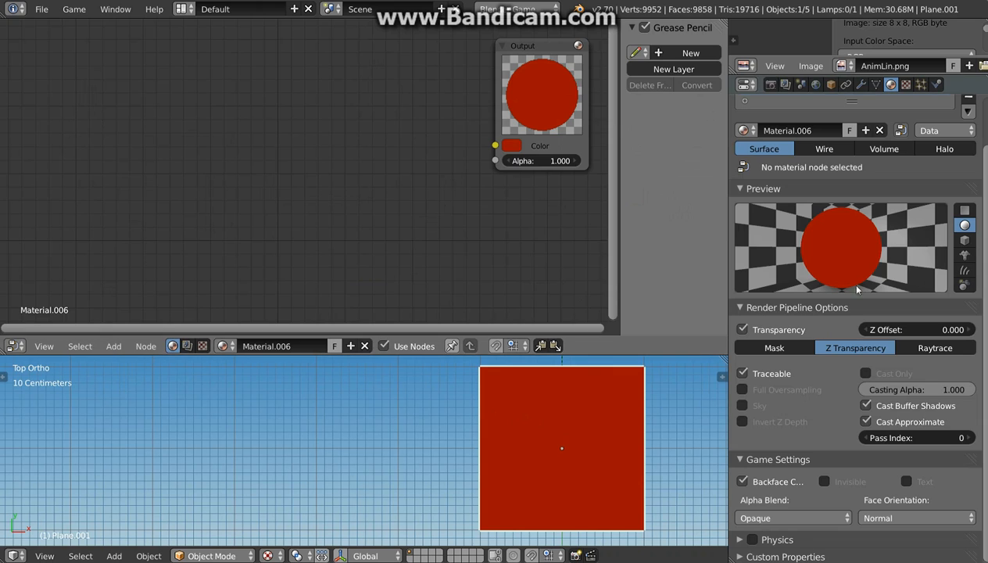
- Create a new brush texture of type Image or Movie, and replace it with the existing noise texture
click(906, 85)
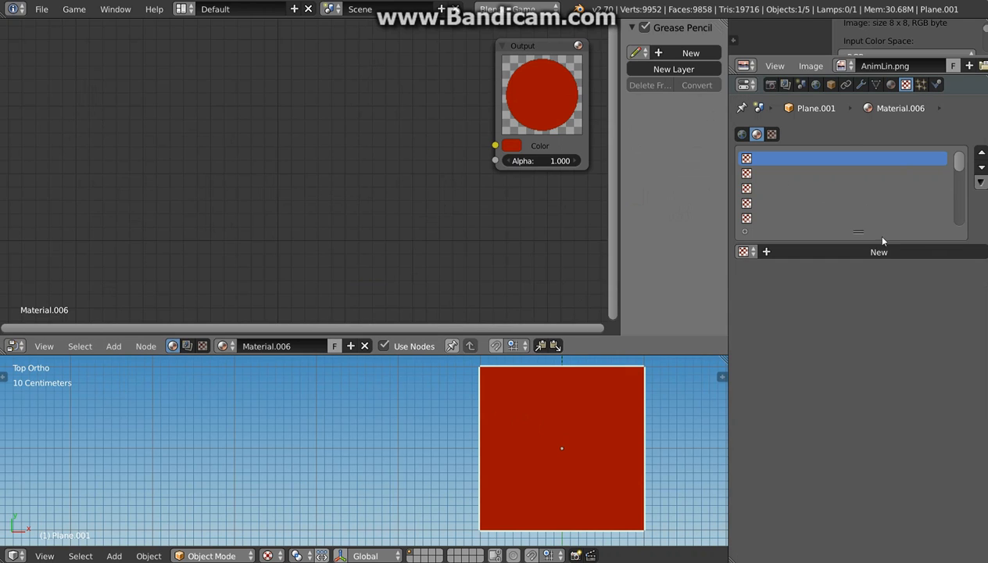
click(771, 133)
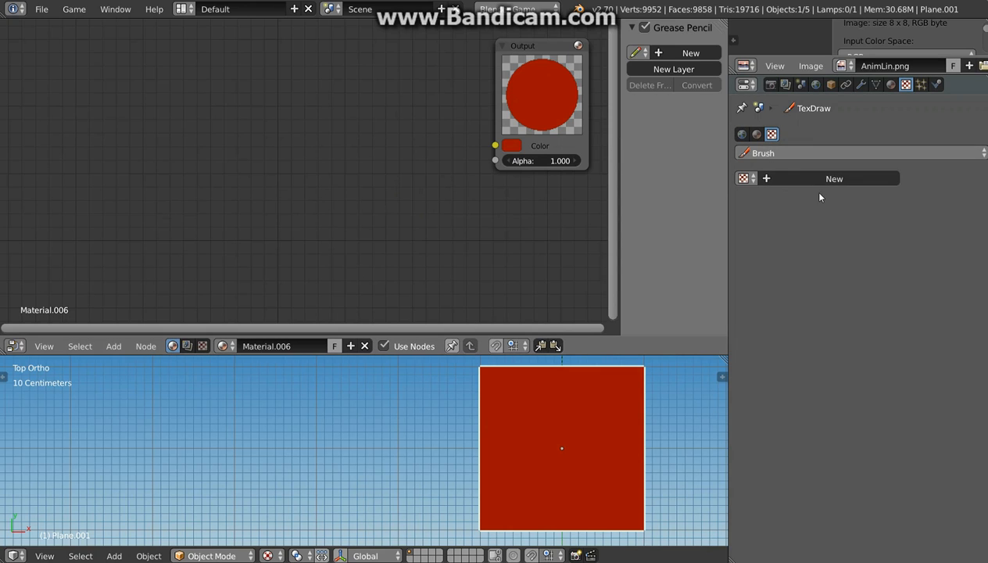
click(784, 182)
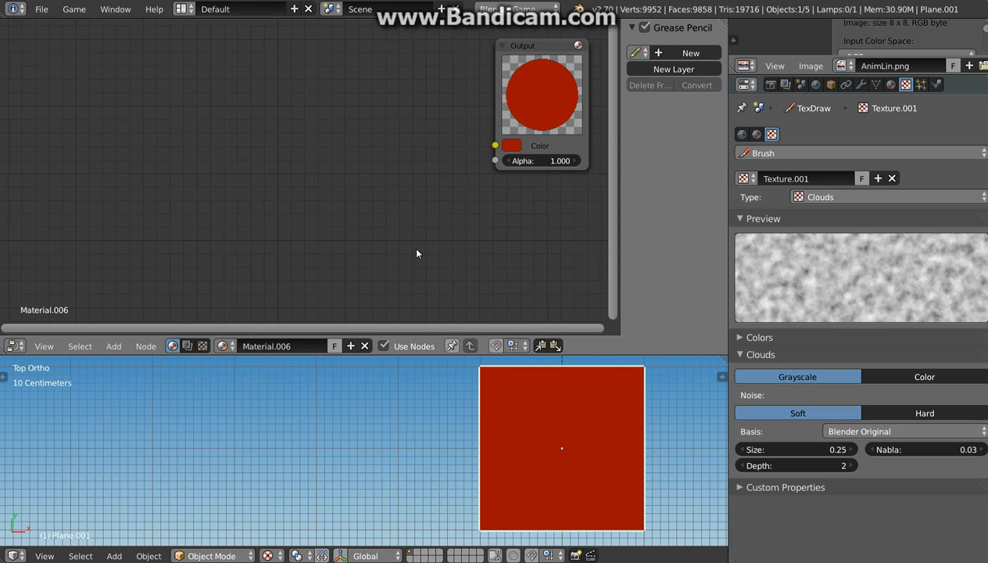
click(809, 198)
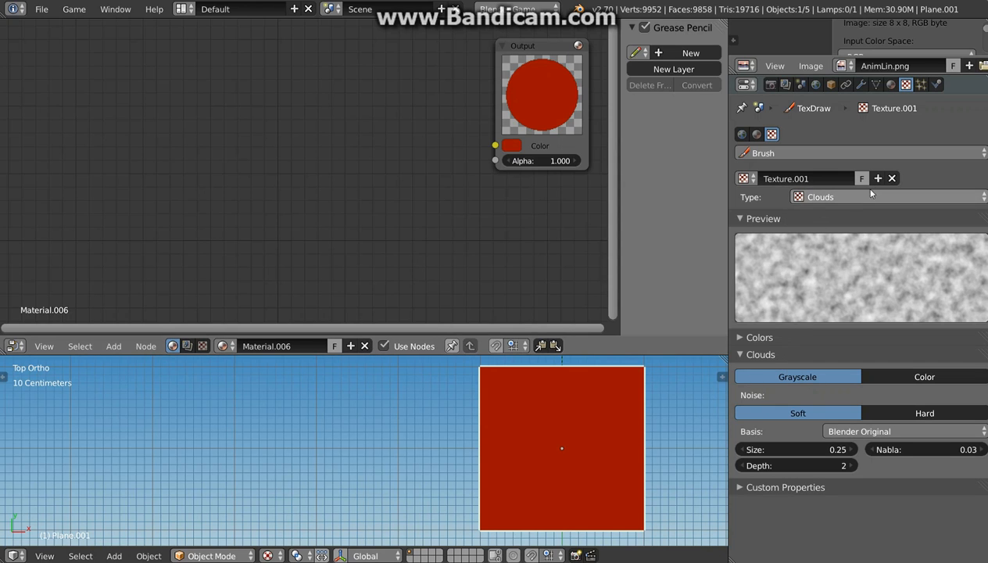
click(846, 201)
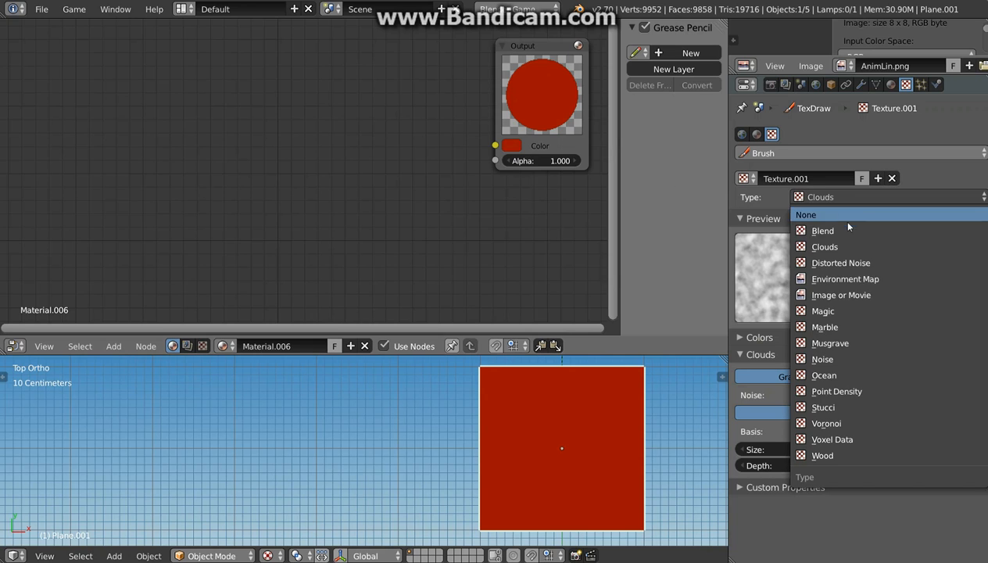
click(844, 295)
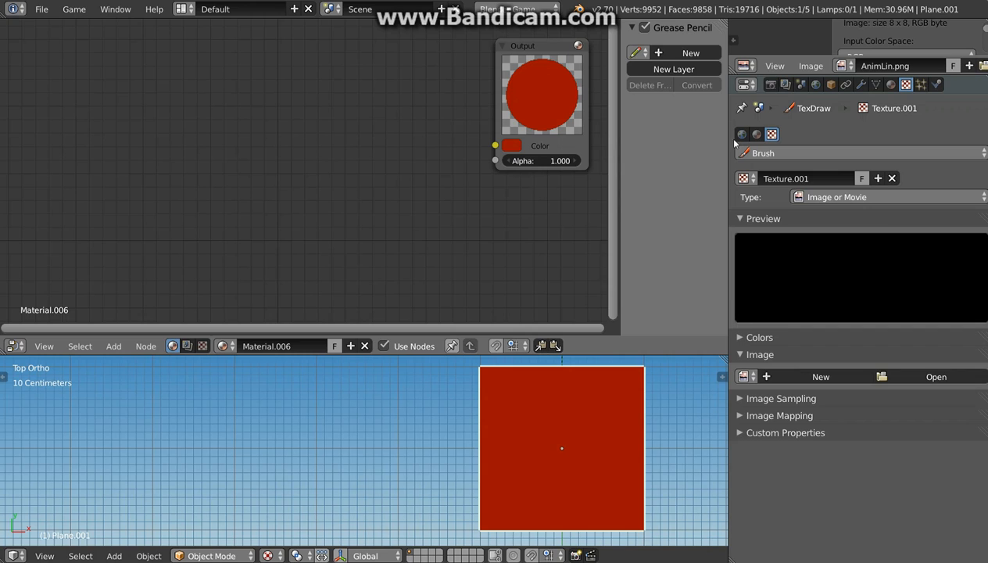
click(754, 180)
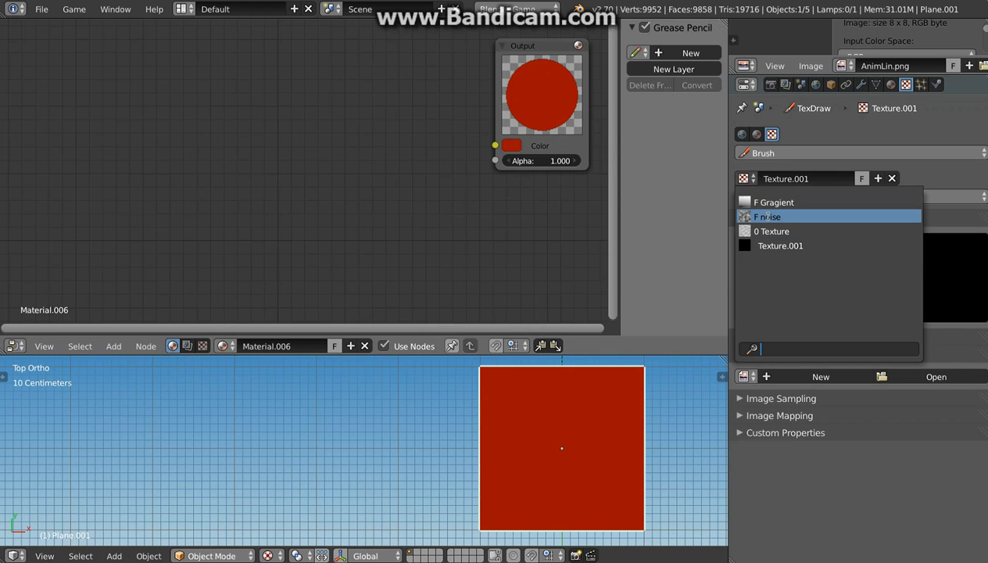
click(767, 216)
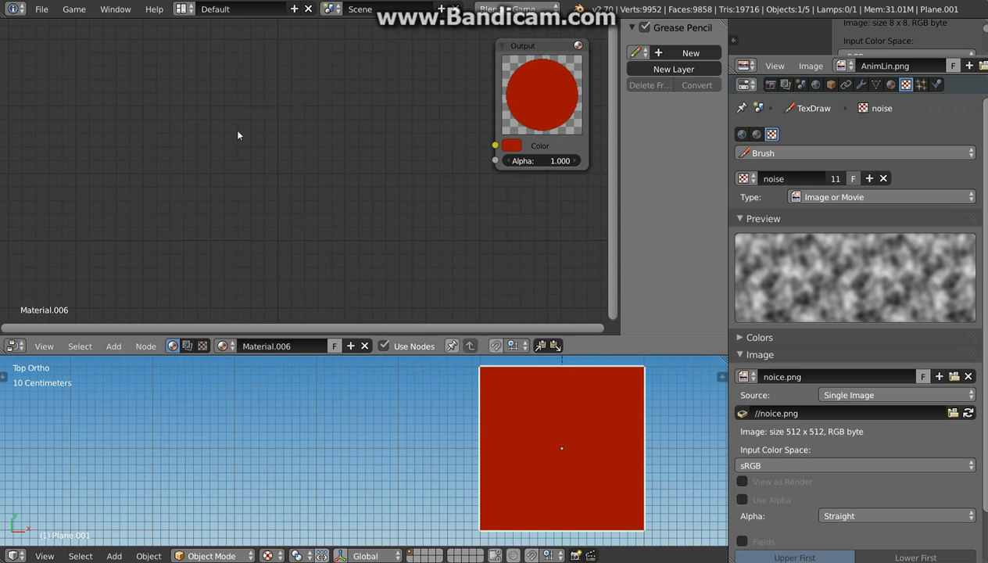
- Add a Texture node beside the Output node and assign the noise texture to it
key(shift+a)
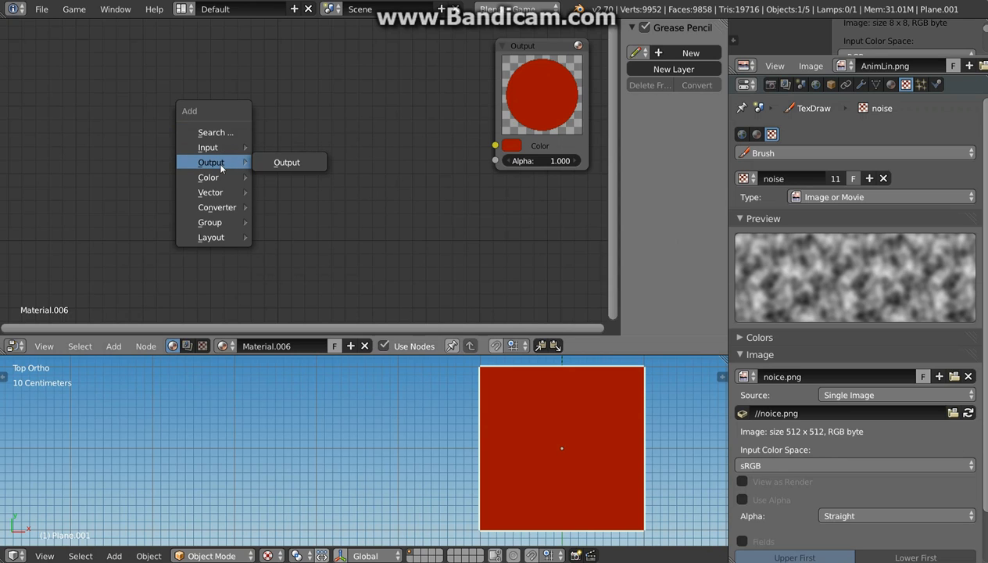
mouse_move(215, 176)
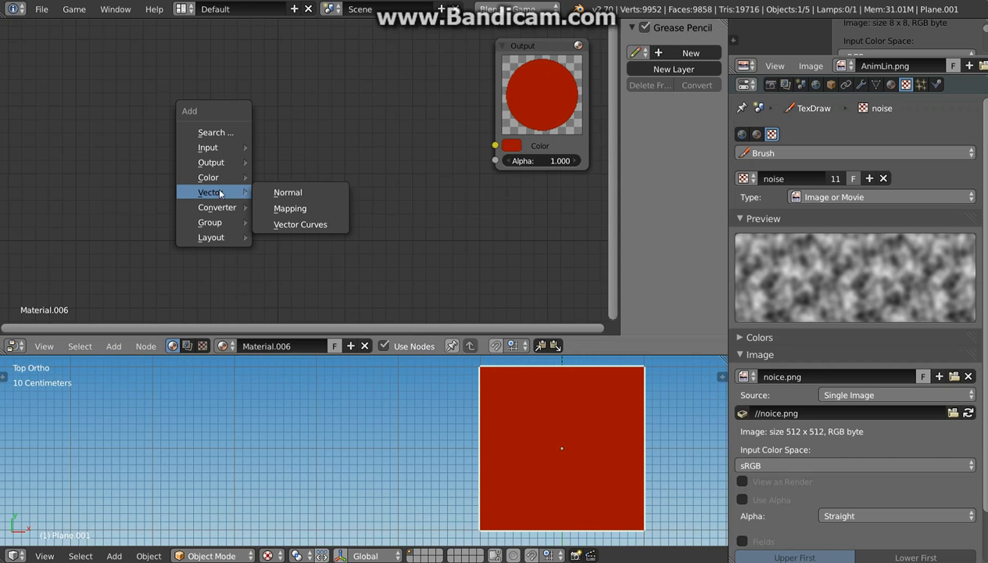
mouse_move(224, 149)
click(297, 227)
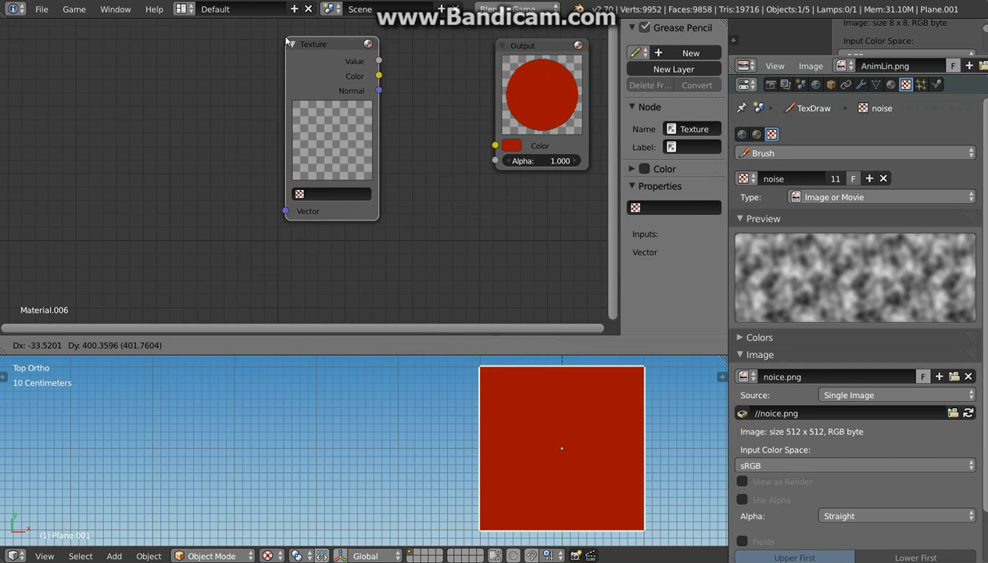
click(287, 41)
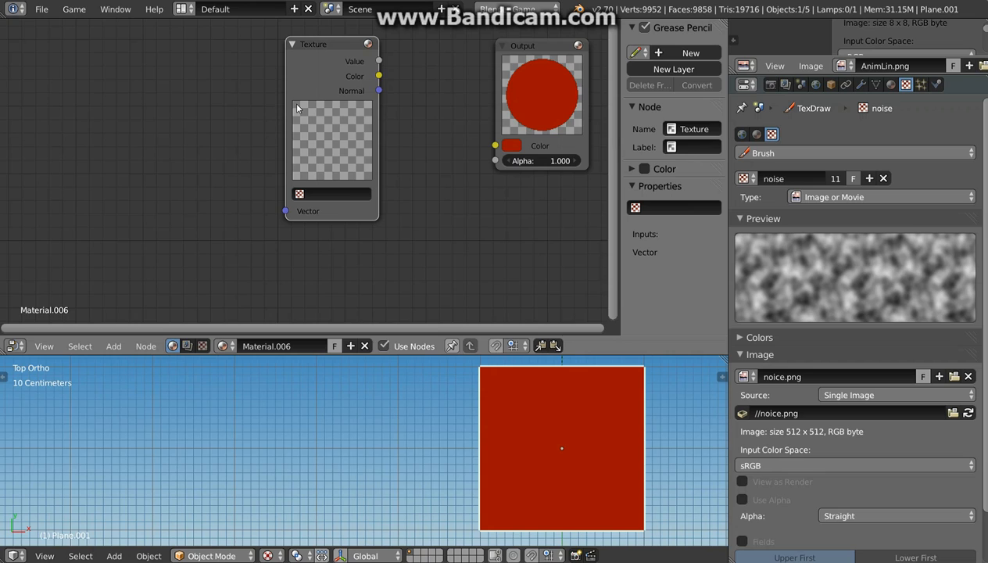
click(311, 195)
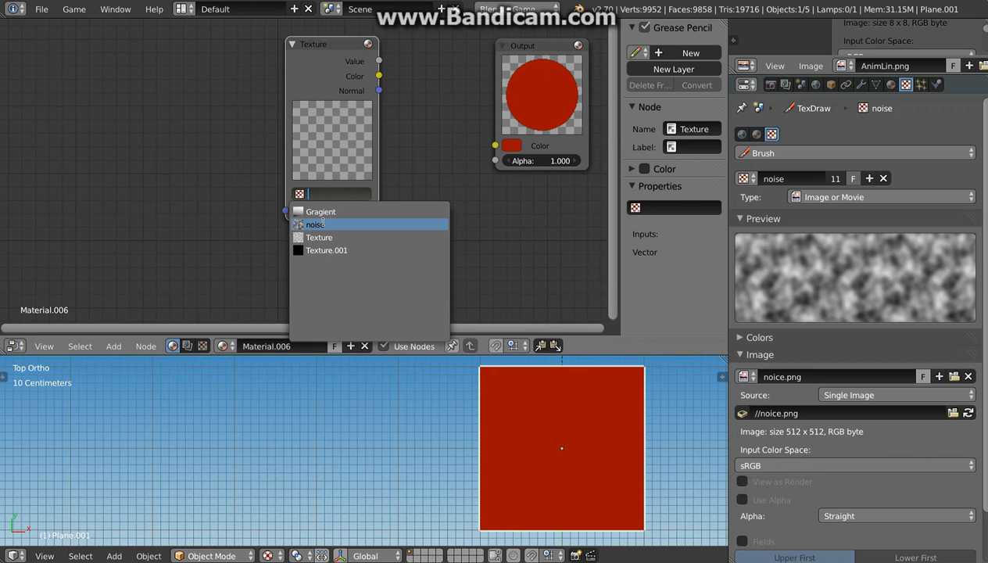
click(320, 224)
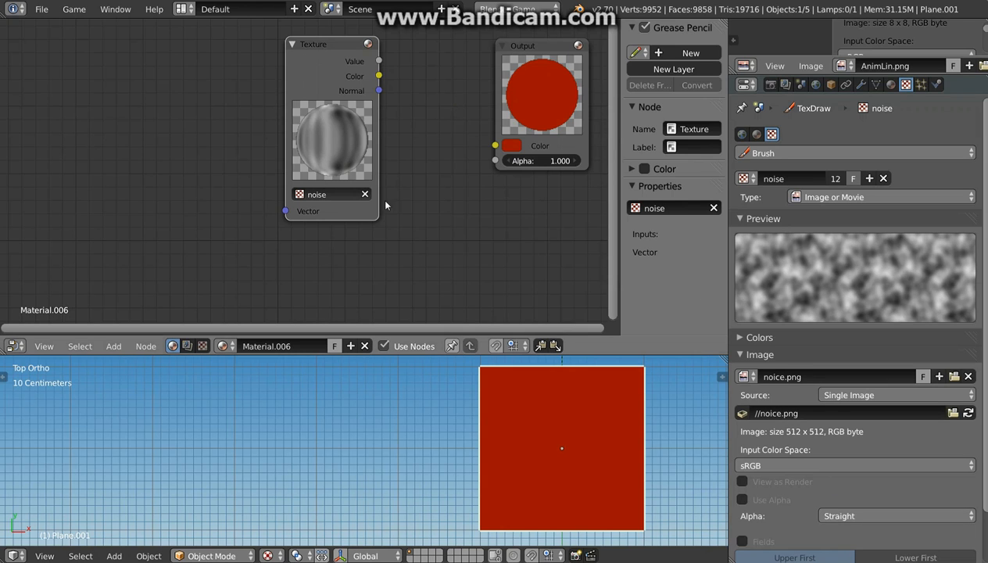
scroll(843, 397, down, 3)
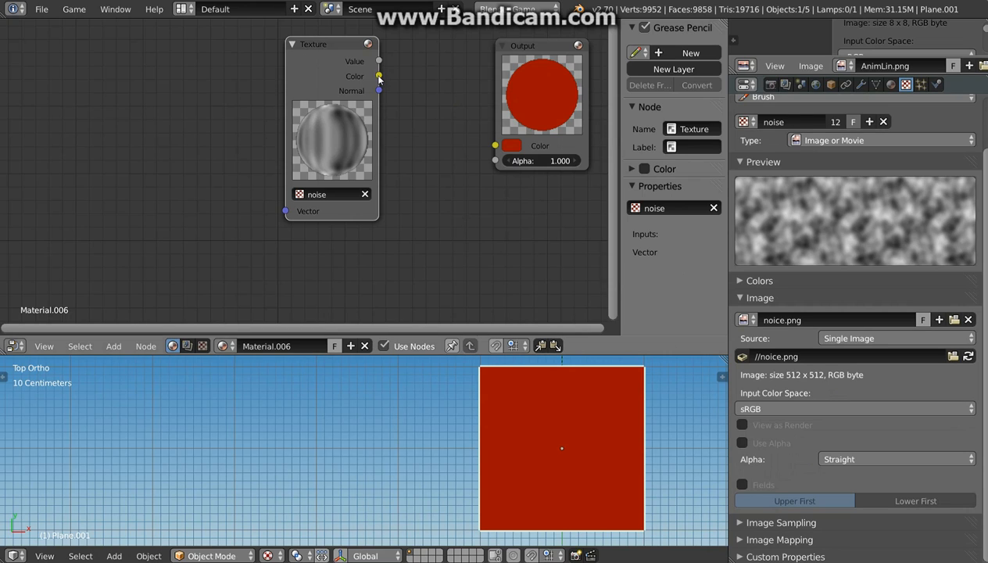
- Try linking the Texture node's Color output to the Output node's Alpha input and inspect the plane
drag(379, 75, 496, 162)
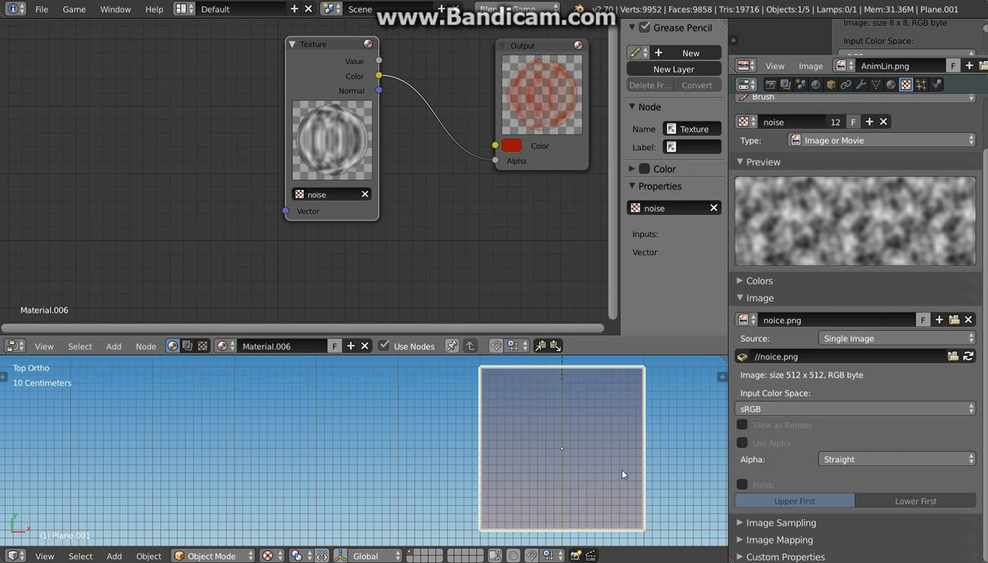
shift+middle_drag(595, 473, 539, 475)
scroll(505, 482, up, 2)
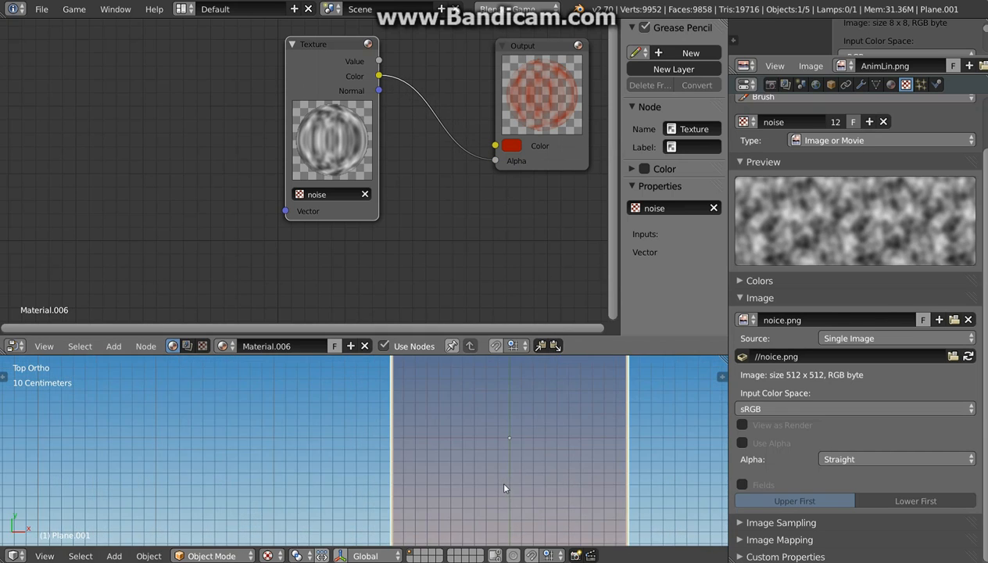
scroll(506, 483, down, 1)
scroll(508, 489, down, 1)
scroll(509, 489, up, 1)
scroll(509, 489, down, 1)
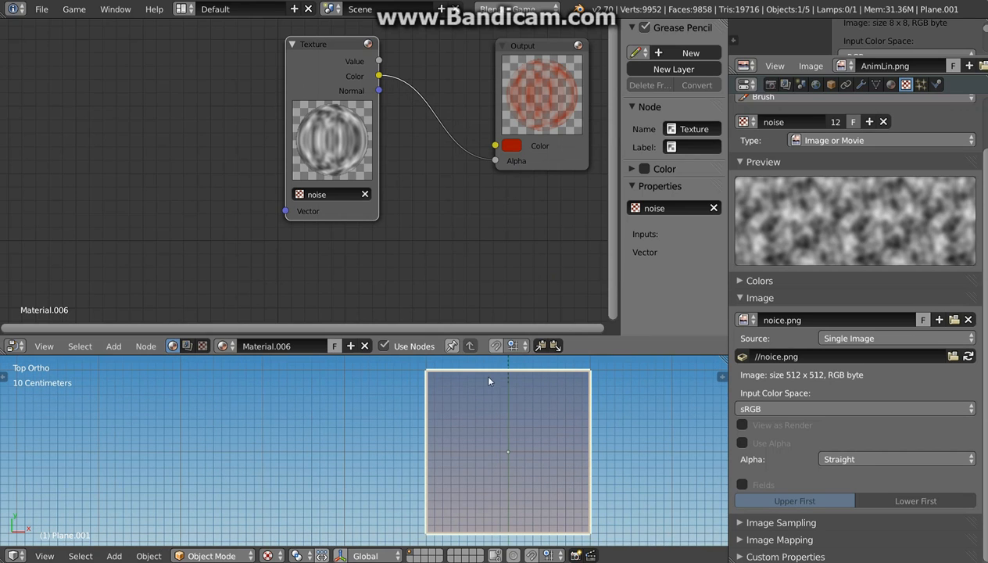
- Relink the Texture node's Color output to the Output node's Color input and move the Texture node closer to the Output node
drag(379, 76, 413, 96)
mouse_move(496, 162)
mouse_down()
mouse_move(486, 156)
mouse_move(495, 146)
mouse_up()
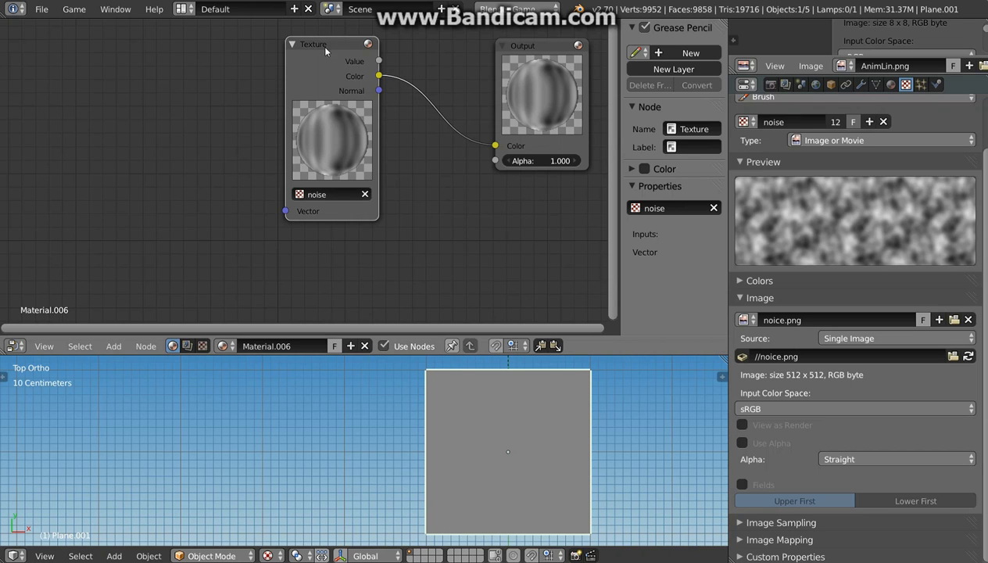
drag(324, 47, 365, 47)
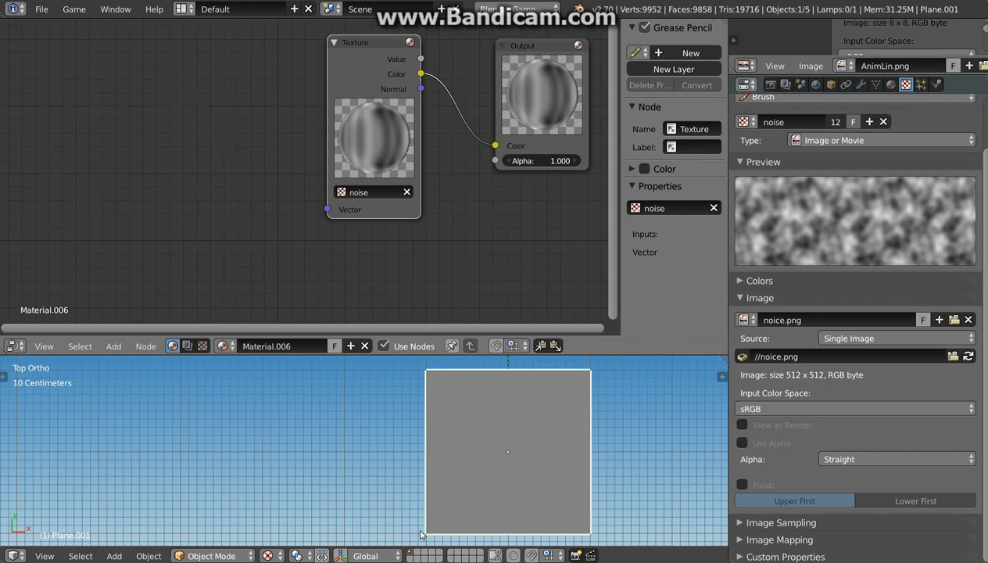
- UV unwrap the new plane's face in Edit Mode and return to Object Mode
key(Tab)
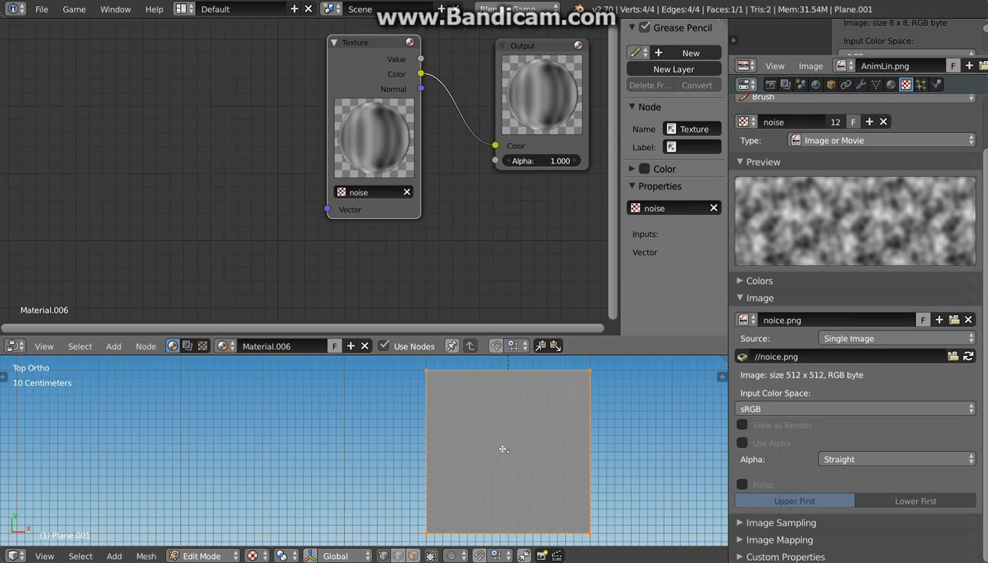
key(u)
click(503, 449)
key(Tab)
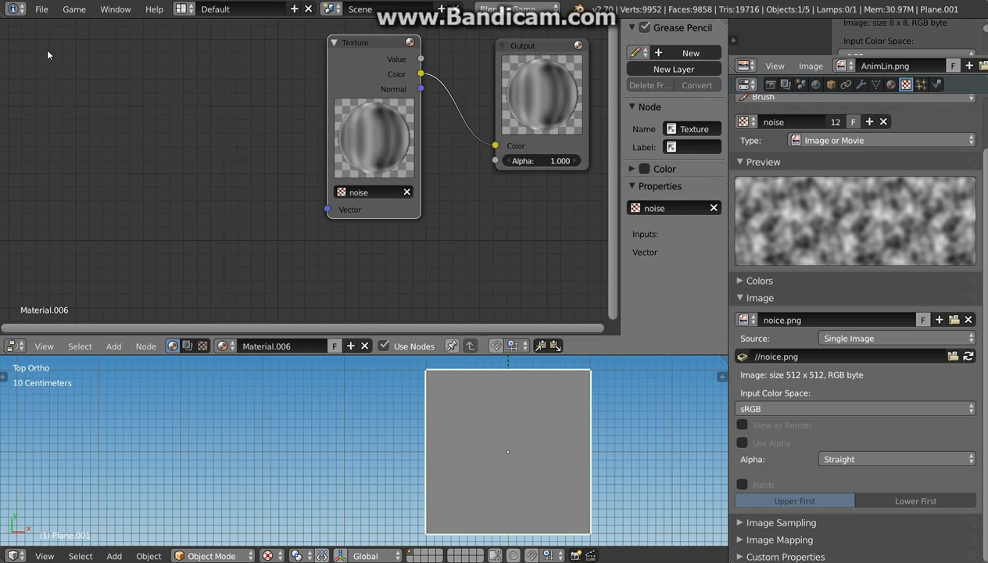
- Add a Geometry node to the node tree, well ahead of the Texture node
key(shift+a)
mouse_move(28, 114)
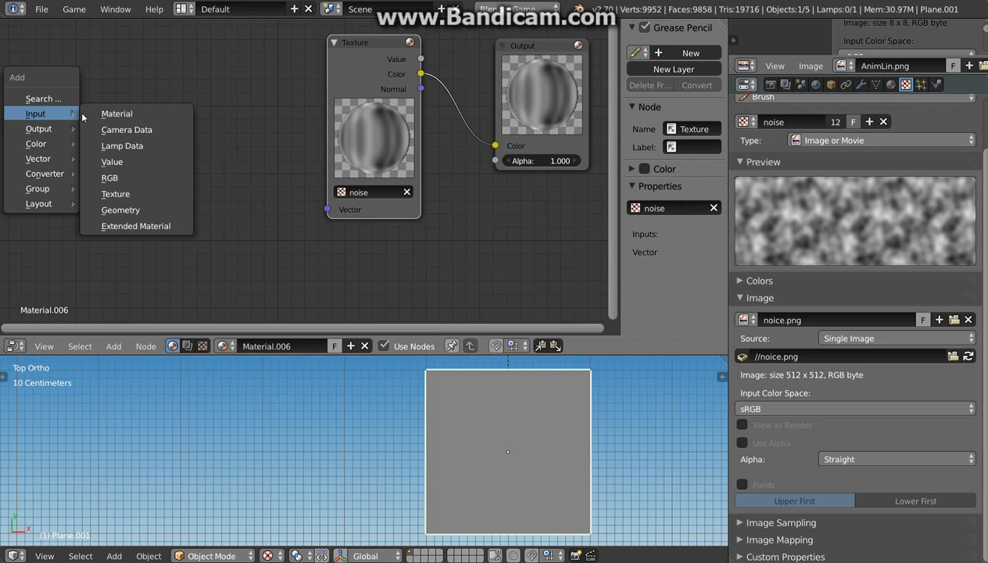
click(121, 209)
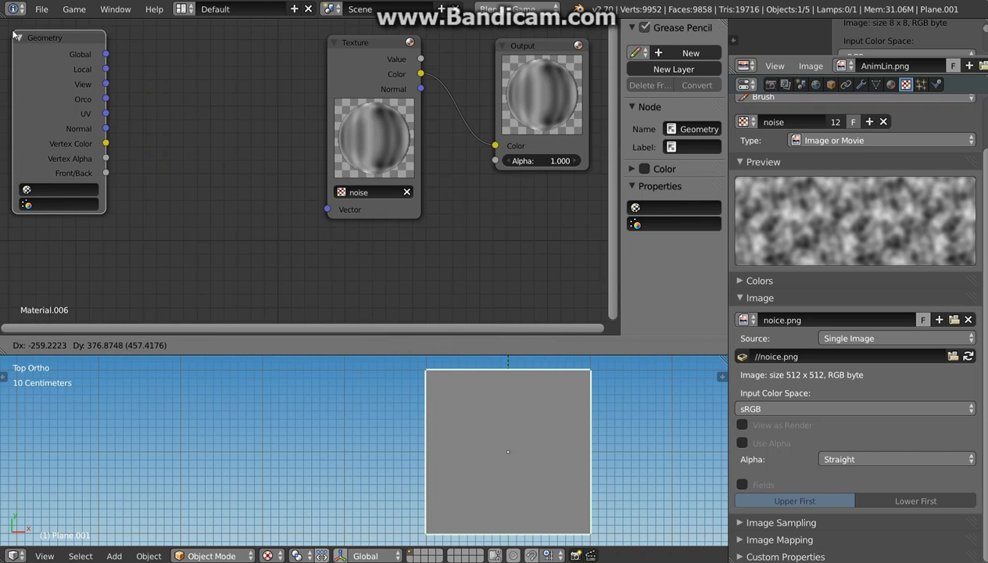
click(117, 97)
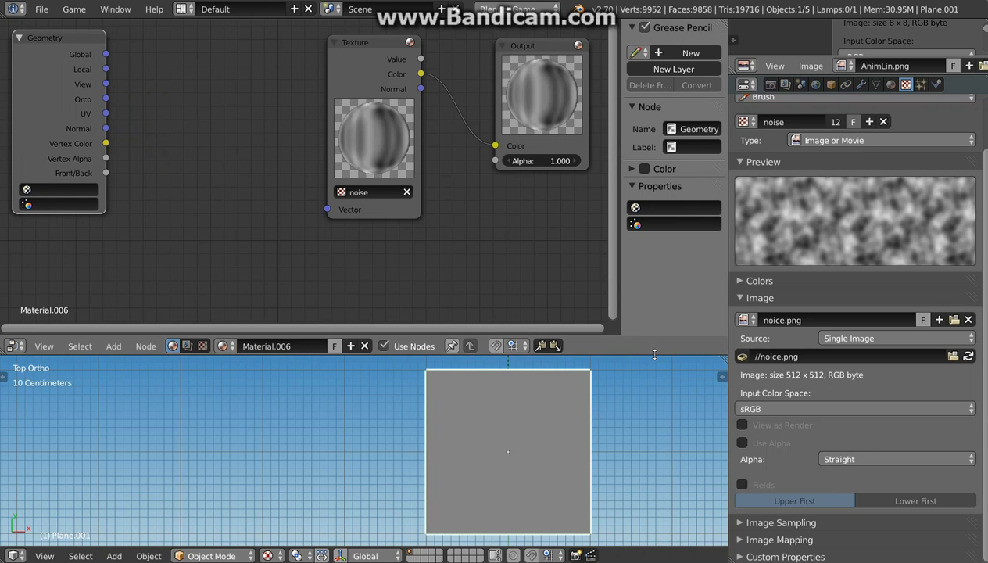
- Enlarge the node editor area and spread out the nodes, with the Texture node near the Output node and the Geometry node farther away
drag(643, 337, 644, 351)
drag(728, 302, 836, 300)
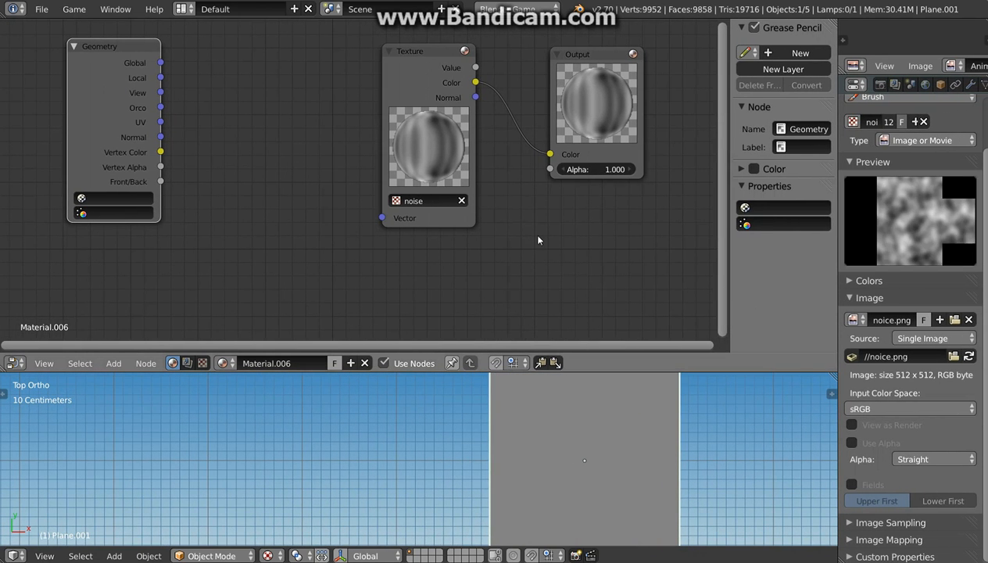
middle_drag(500, 205, 562, 204)
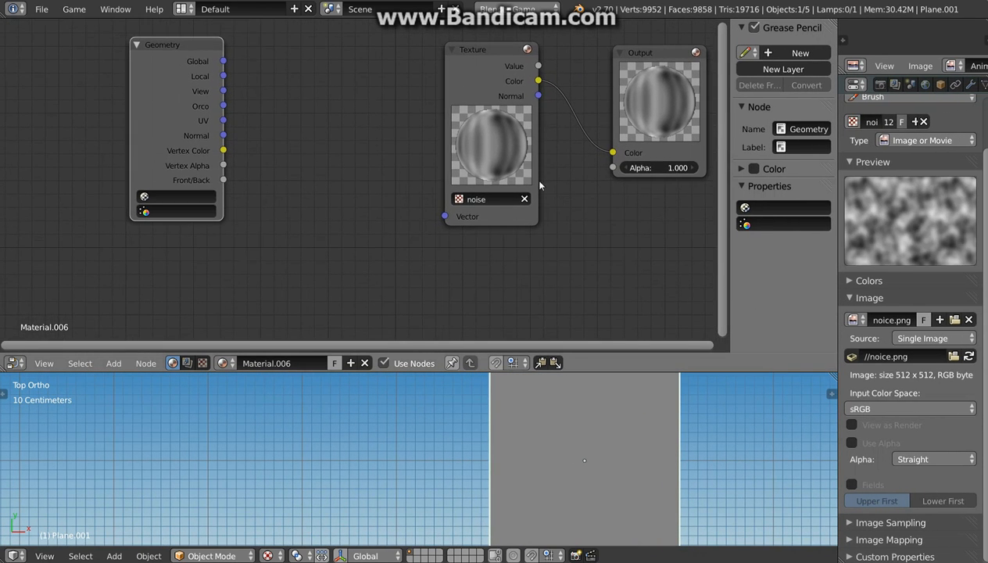
click(477, 50)
drag(477, 50, 514, 53)
drag(164, 45, 51, 43)
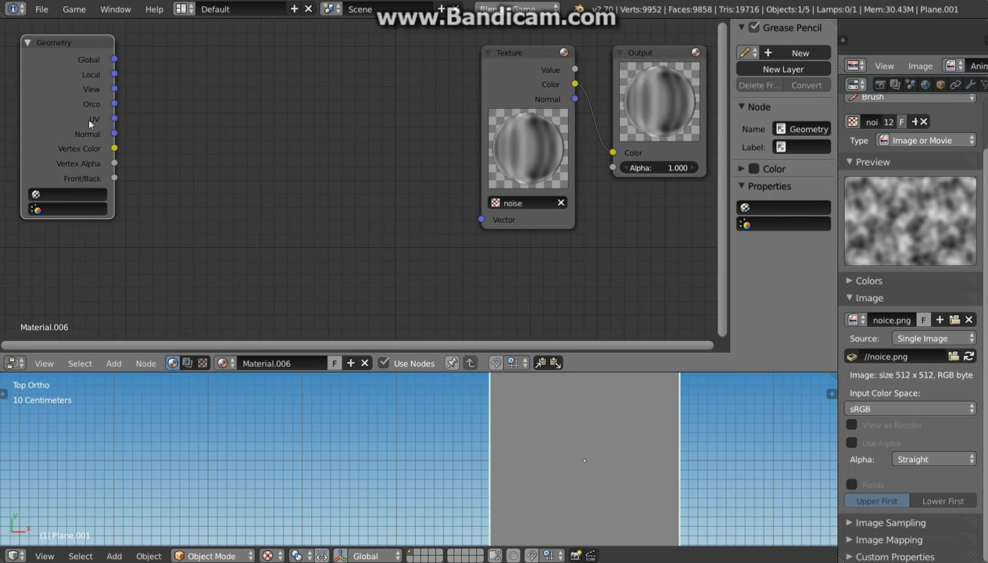
- Link the Geometry node's UV output to the Texture node's Vector input and reroute the Texture's Color link to the Output node's Alpha input
drag(115, 119, 478, 225)
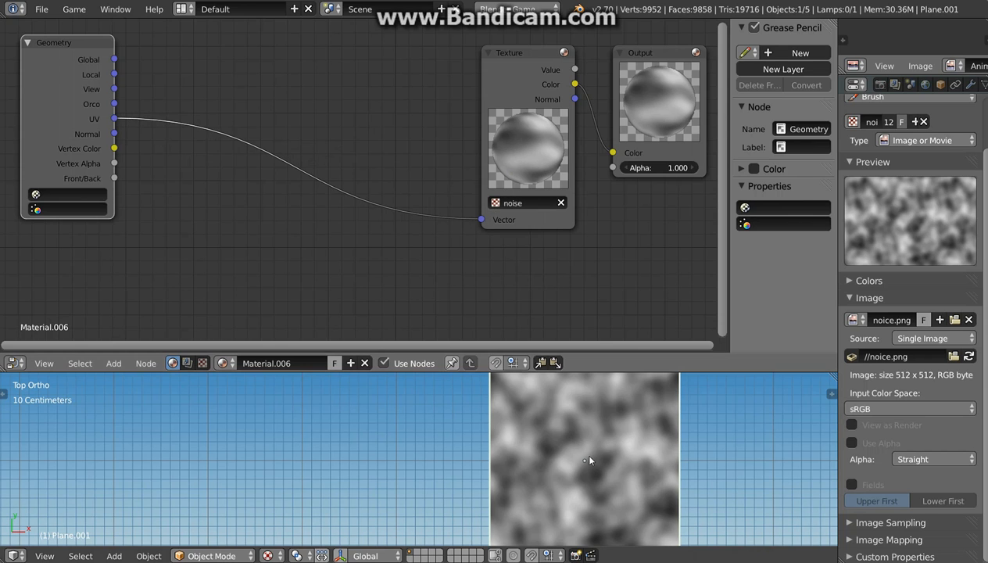
scroll(572, 460, down, 1)
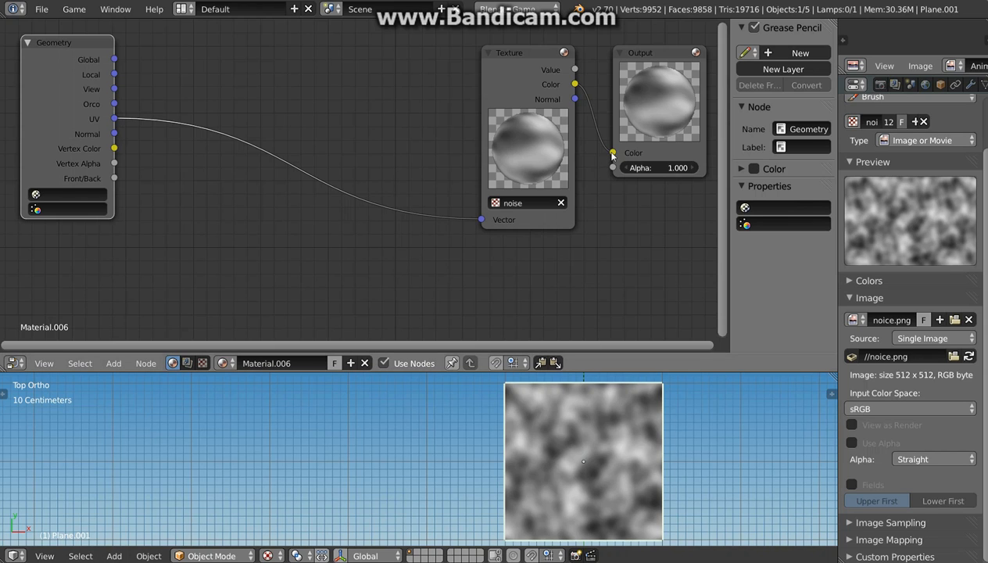
mouse_move(612, 153)
mouse_down()
mouse_move(601, 167)
mouse_move(611, 169)
mouse_up()
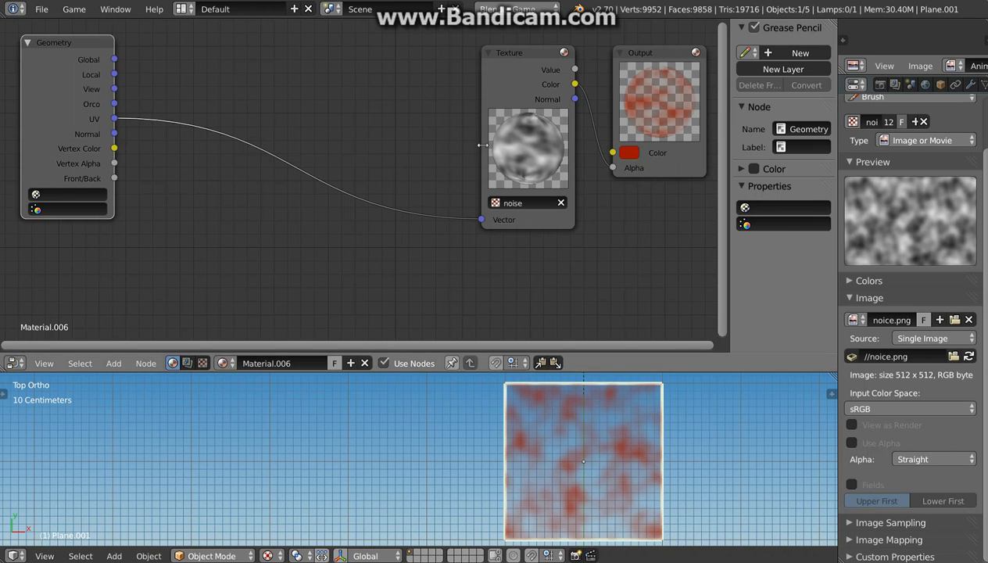
- Widen the Texture node slightly, inspect the noise on the plane up close and at an angle, and reposition the node nearer the Output node
drag(482, 144, 443, 144)
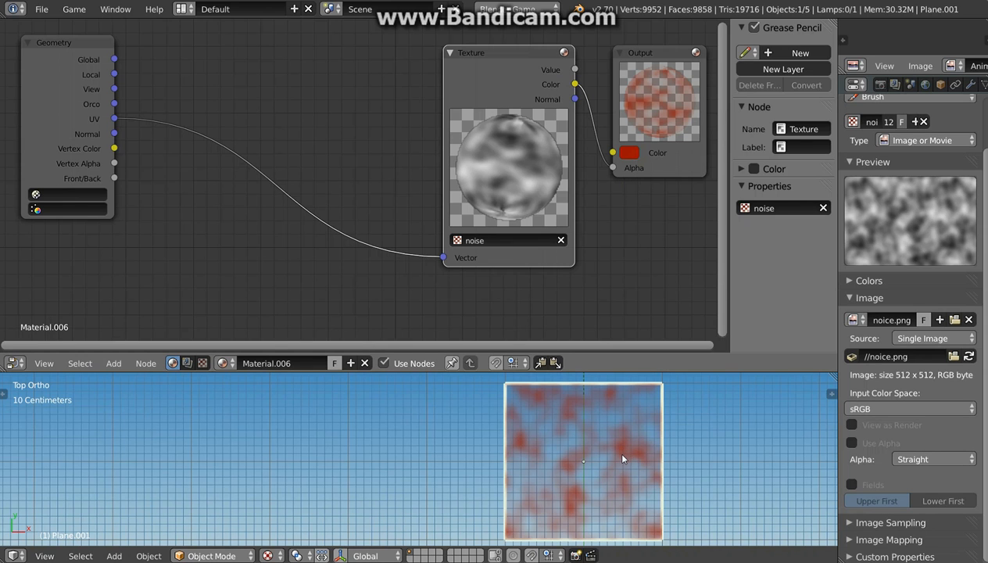
scroll(624, 451, up, 4)
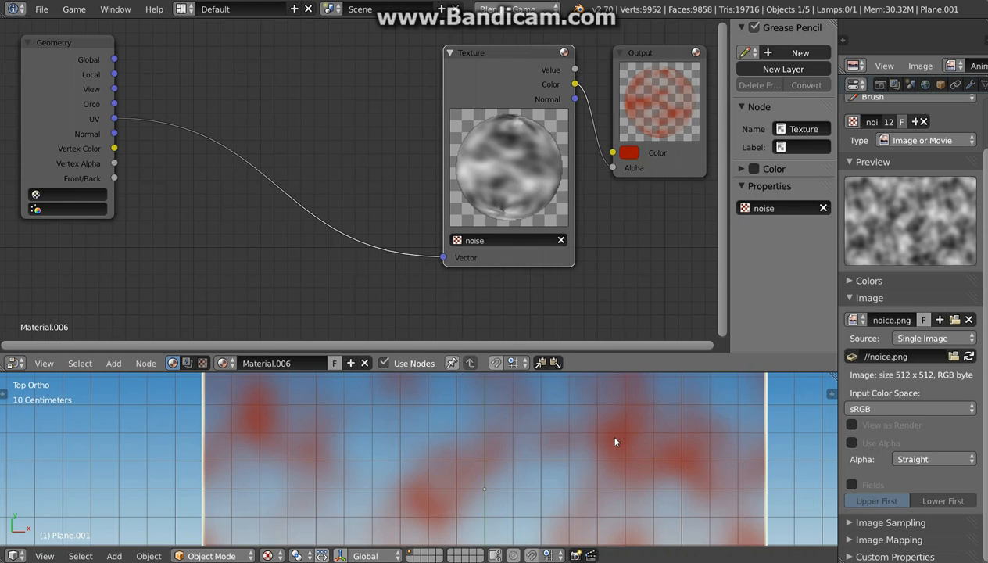
scroll(637, 430, down, 5)
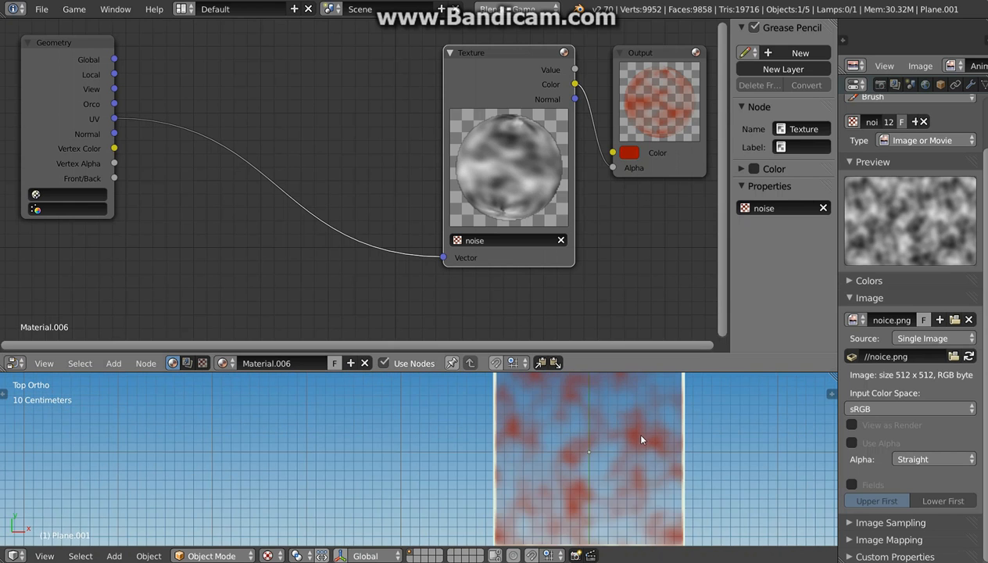
middle_drag(636, 441, 613, 458)
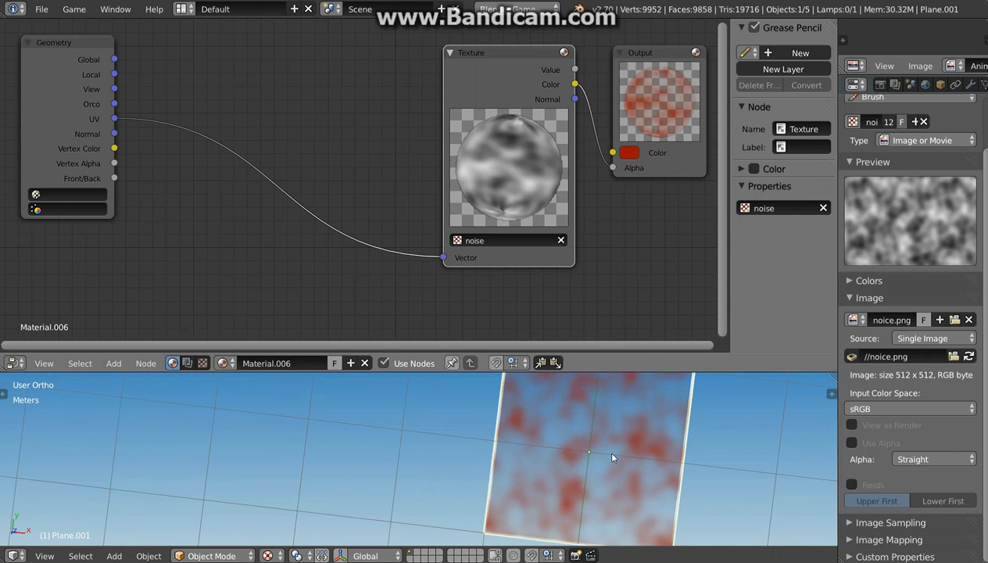
key(KP_7)
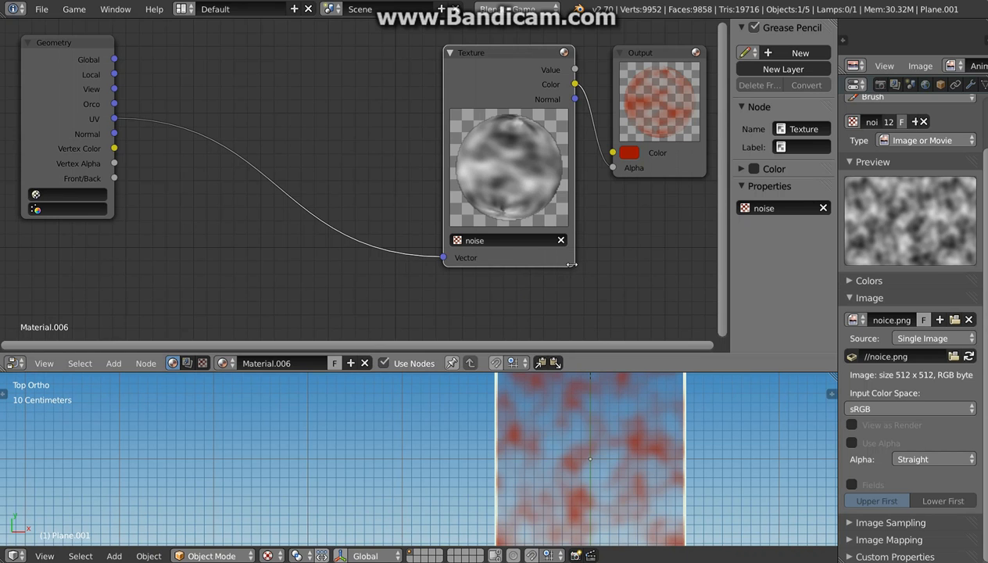
drag(571, 263, 542, 207)
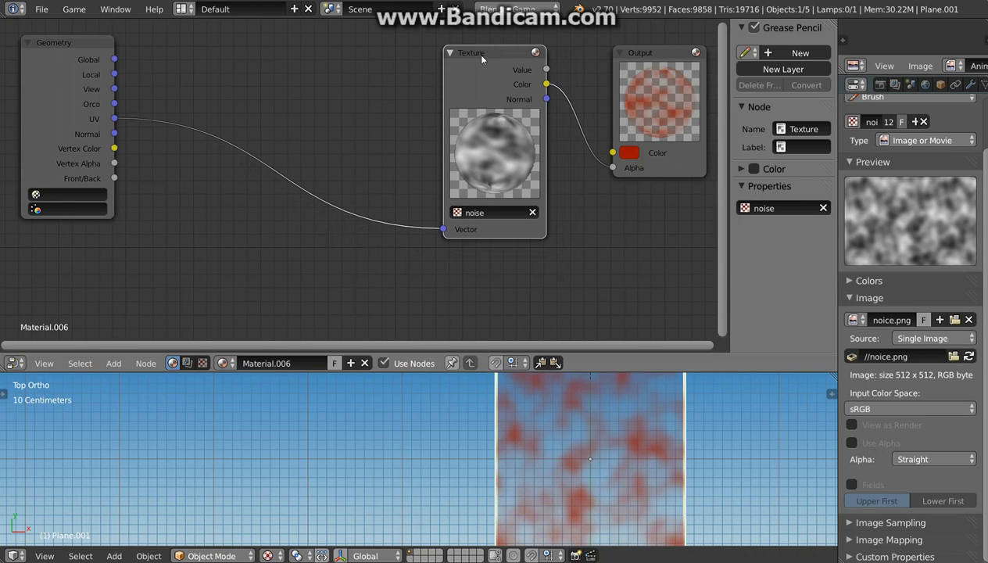
drag(481, 58, 489, 48)
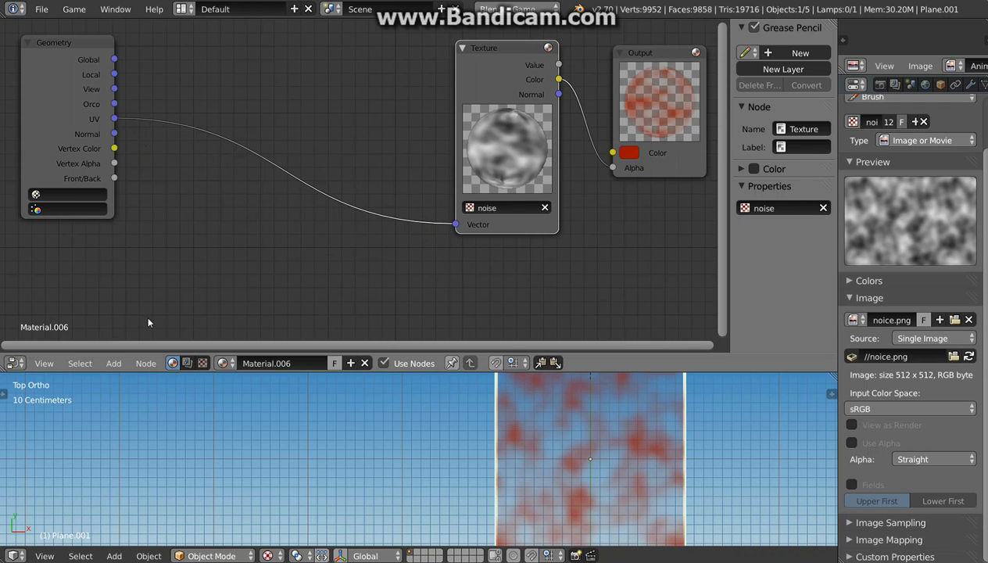
- Enlarge the image editor, display noice.png in it and hide its properties region
drag(836, 159, 712, 169)
drag(801, 75, 797, 325)
click(824, 316)
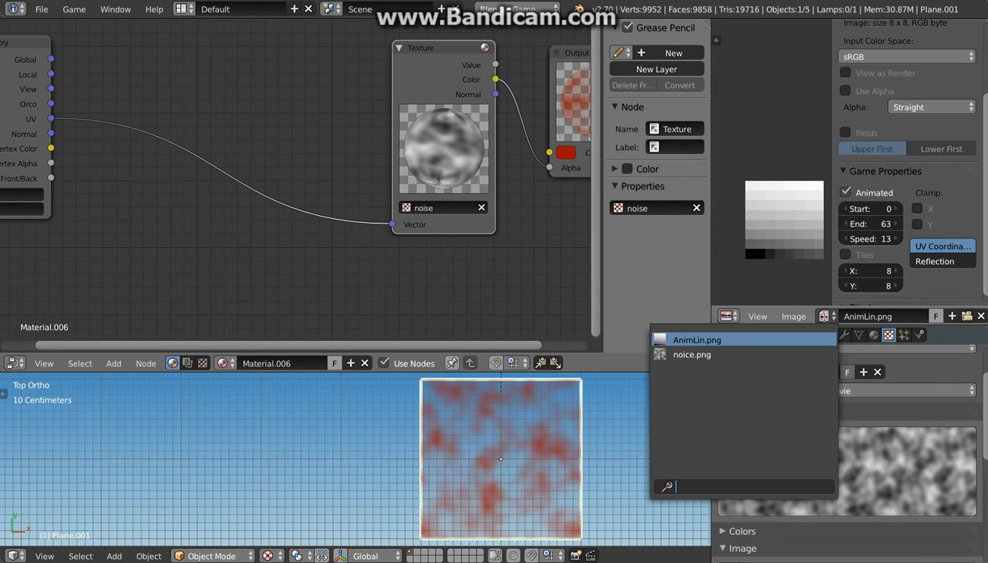
click(767, 353)
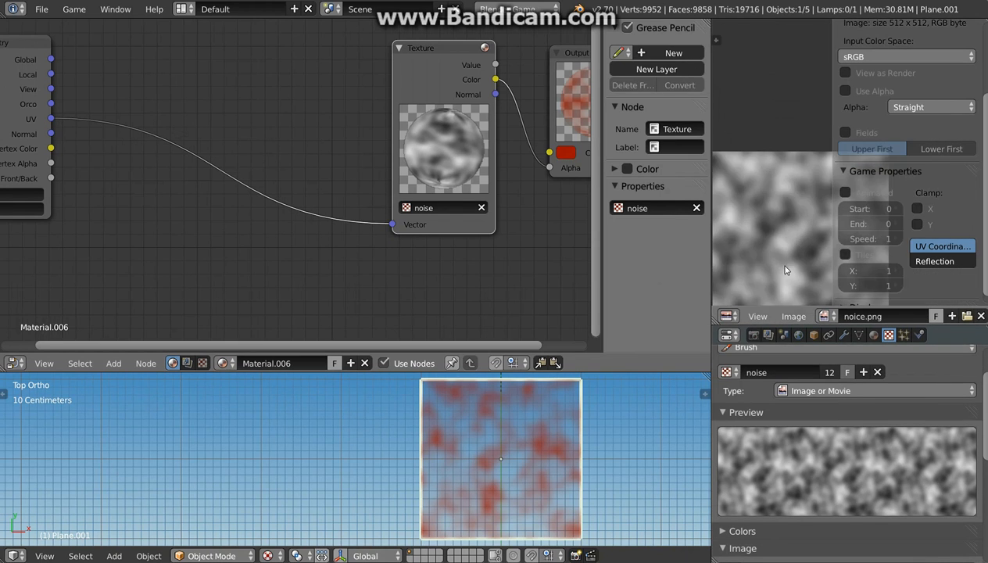
middle_drag(784, 266, 826, 216)
key(n)
scroll(803, 256, up, 2)
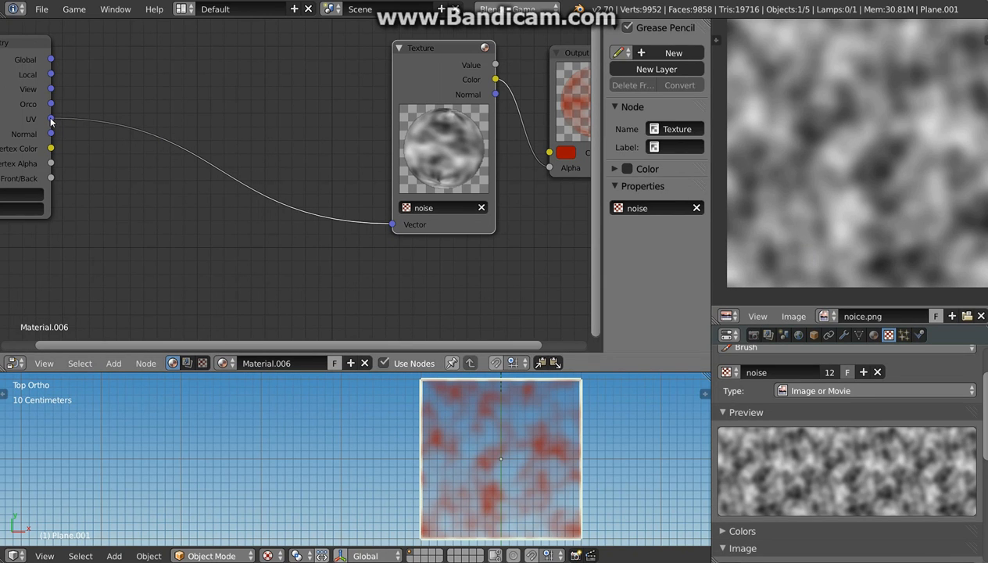
- Link the Geometry node's UV output to the Output node's Color input and compare the plane's UV colors with the noise image
drag(51, 119, 531, 188)
middle_drag(536, 459, 525, 458)
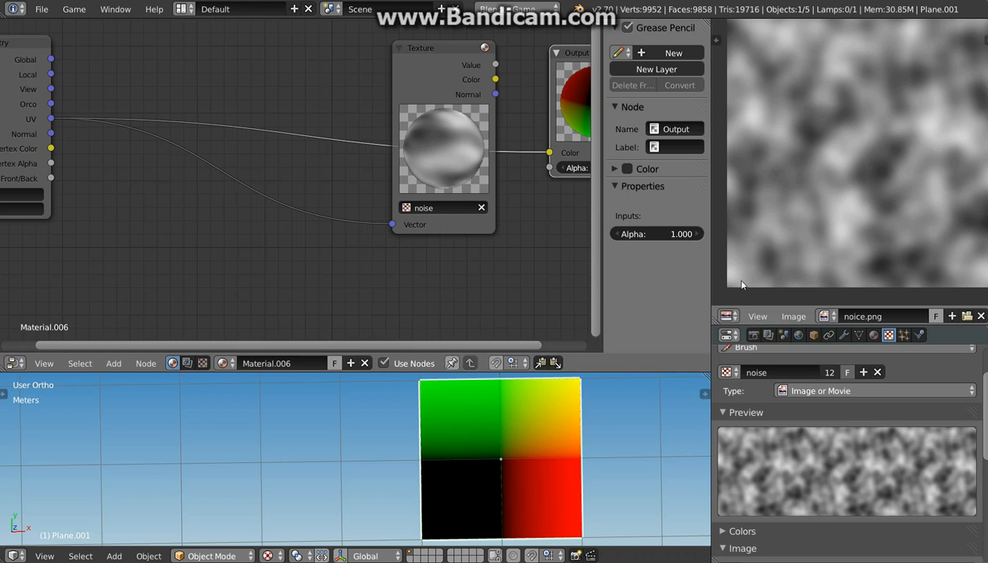
scroll(759, 265, down, 1)
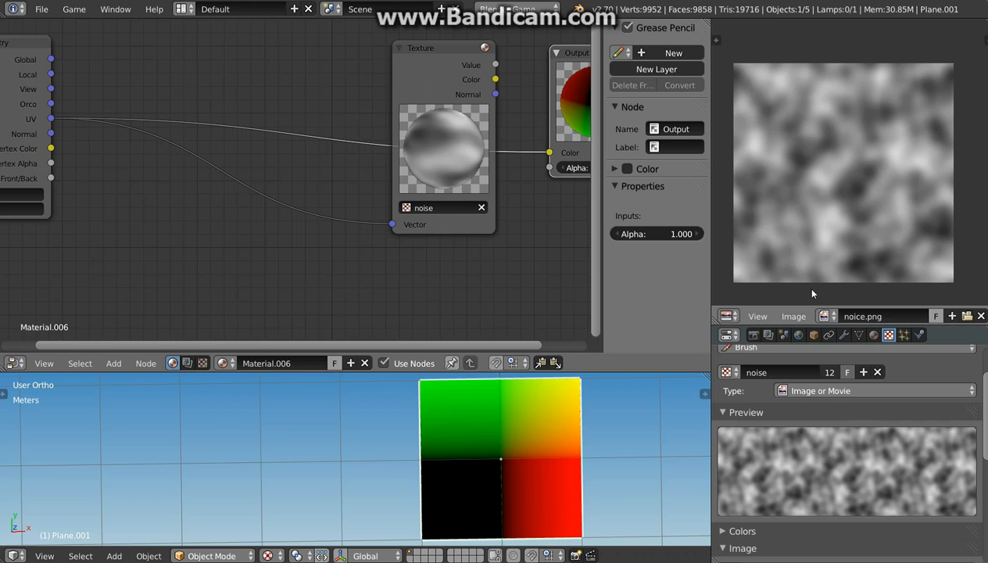
middle_drag(209, 160, 263, 171)
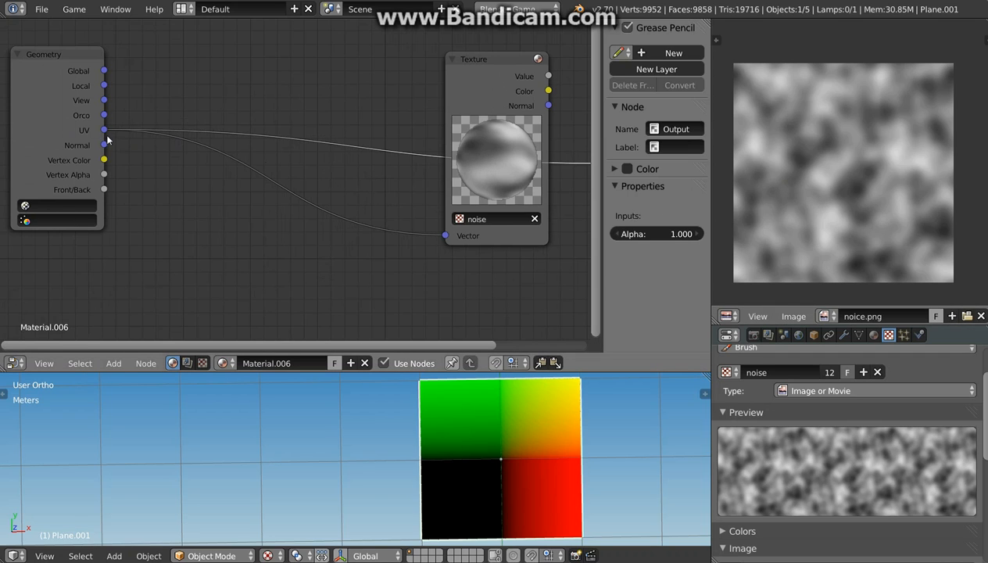
middle_drag(497, 136, 391, 131)
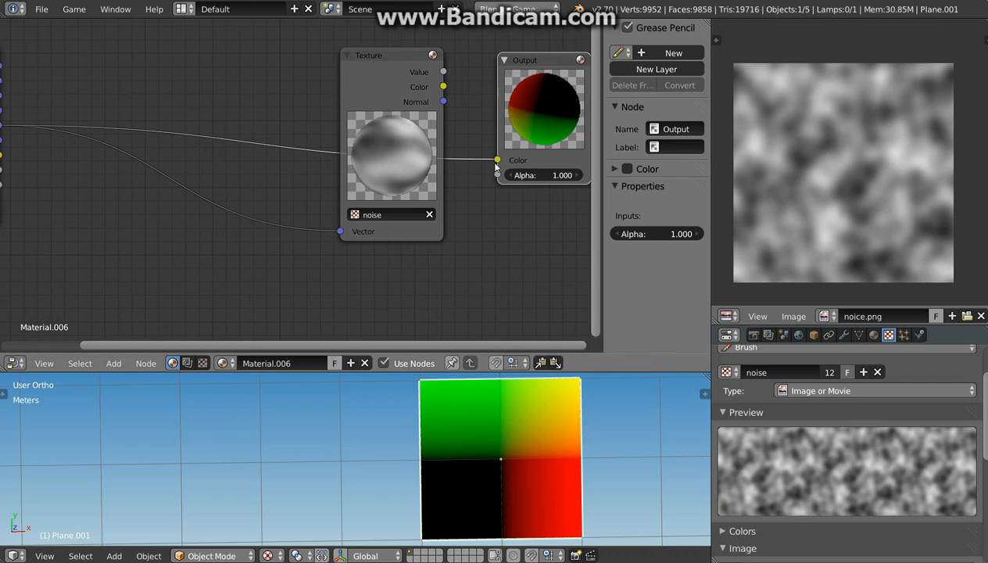
- Remove the UV link from the Output node's Color input and relink the Texture node's Color output to the Output node's Alpha input
drag(495, 162, 458, 159)
drag(443, 88, 488, 175)
- Add a Vector Math node set to Add and insert it into the link between the Geometry node's UV output and the Texture node's Vector input
middle_drag(383, 225, 491, 236)
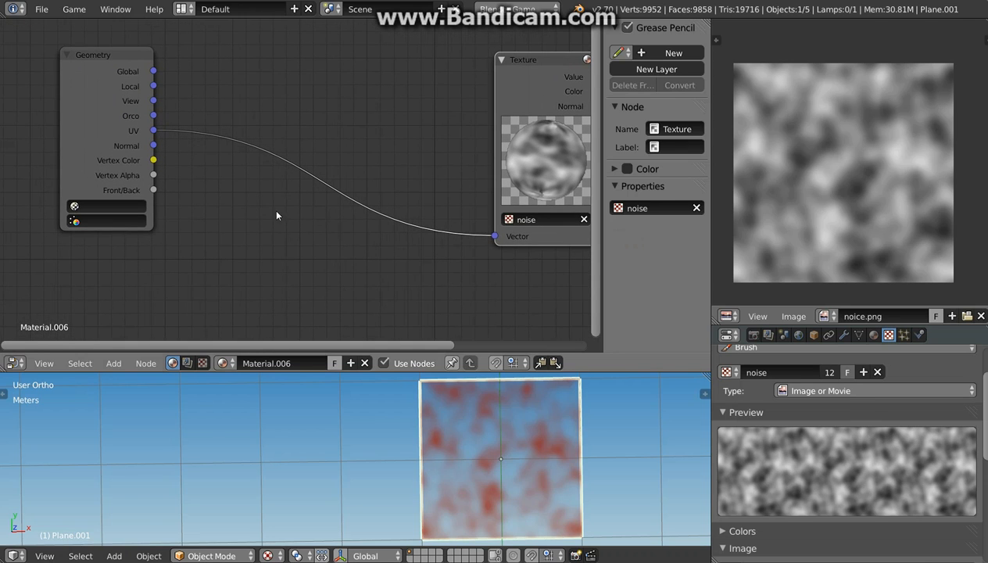
key(shift+a)
mouse_move(270, 216)
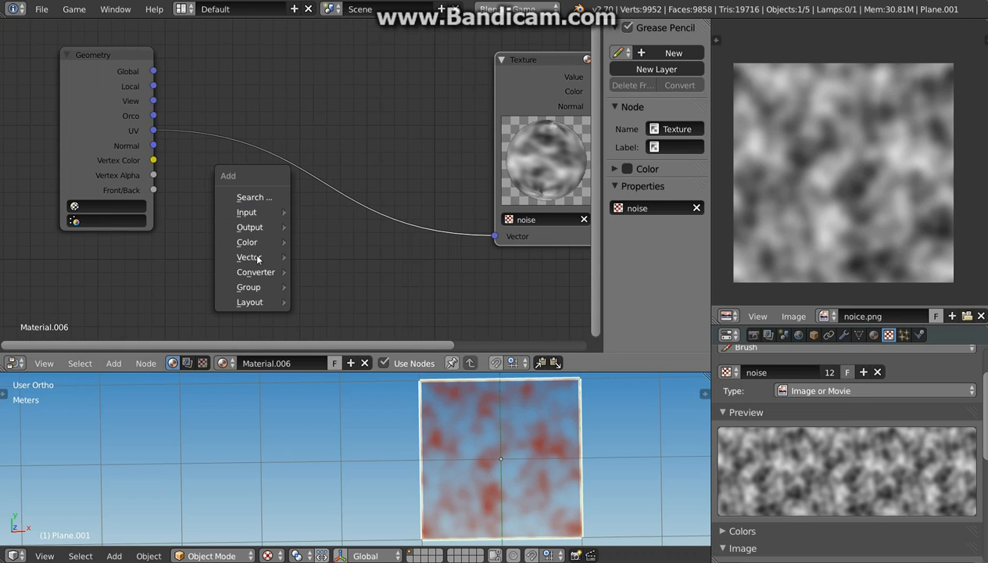
mouse_move(264, 261)
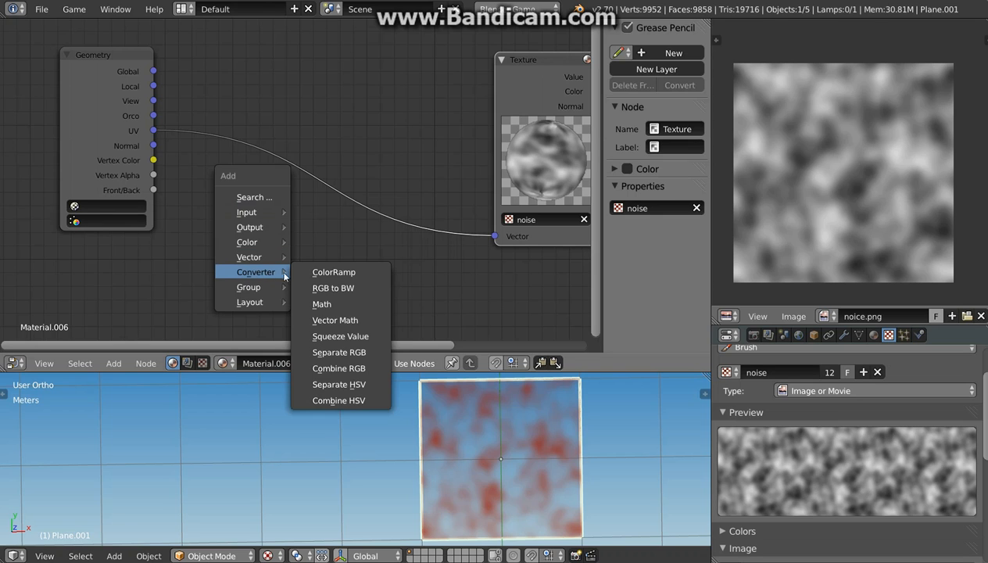
click(336, 321)
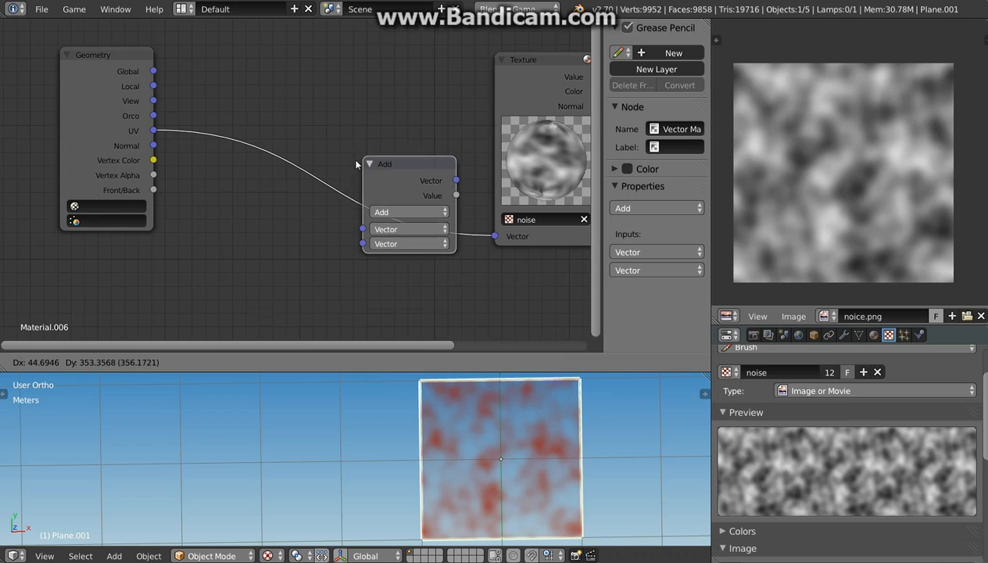
click(352, 118)
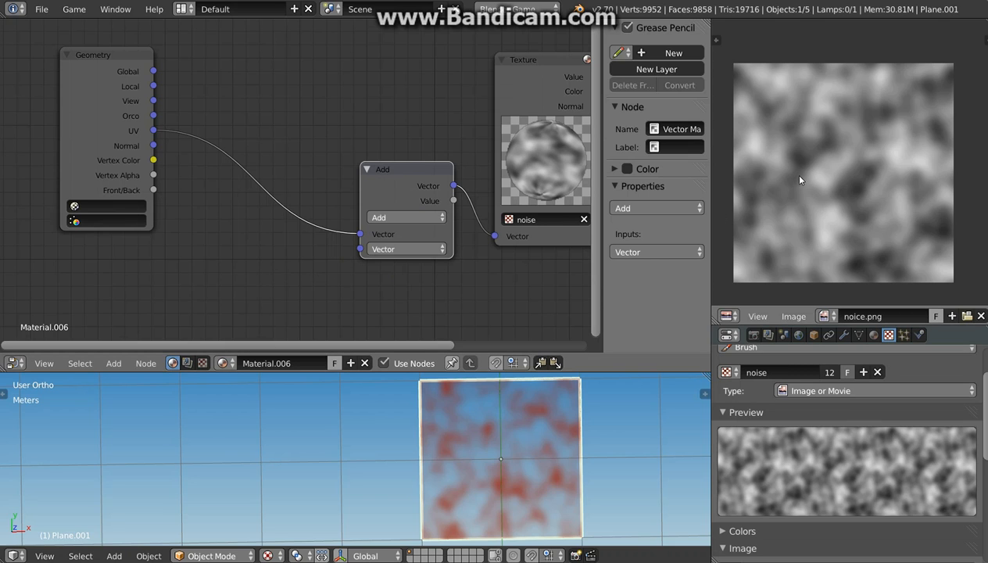
middle_drag(485, 186, 444, 177)
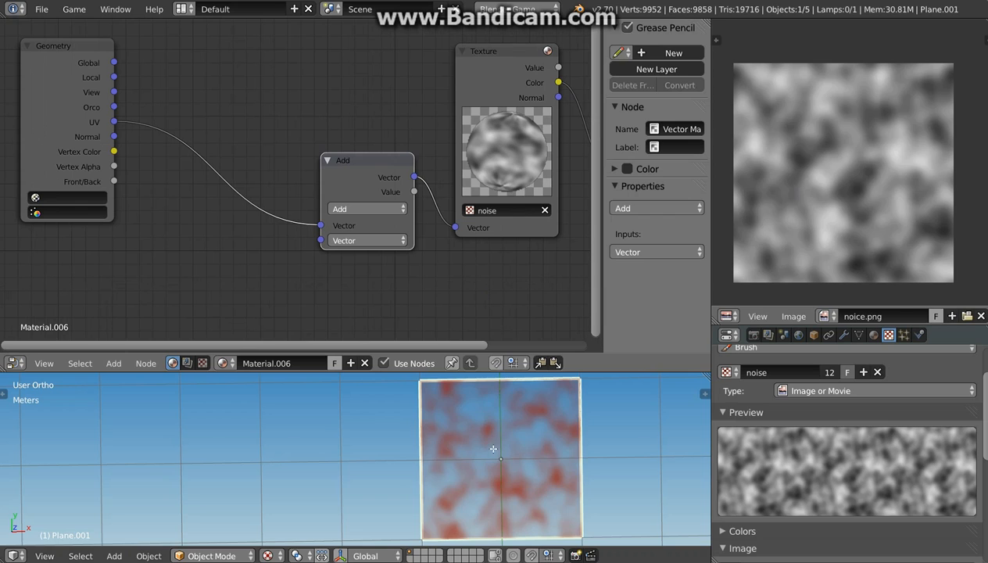
- Enter Edit Mode on the plane and try moving its UV face upward in the UV editor
key(Tab)
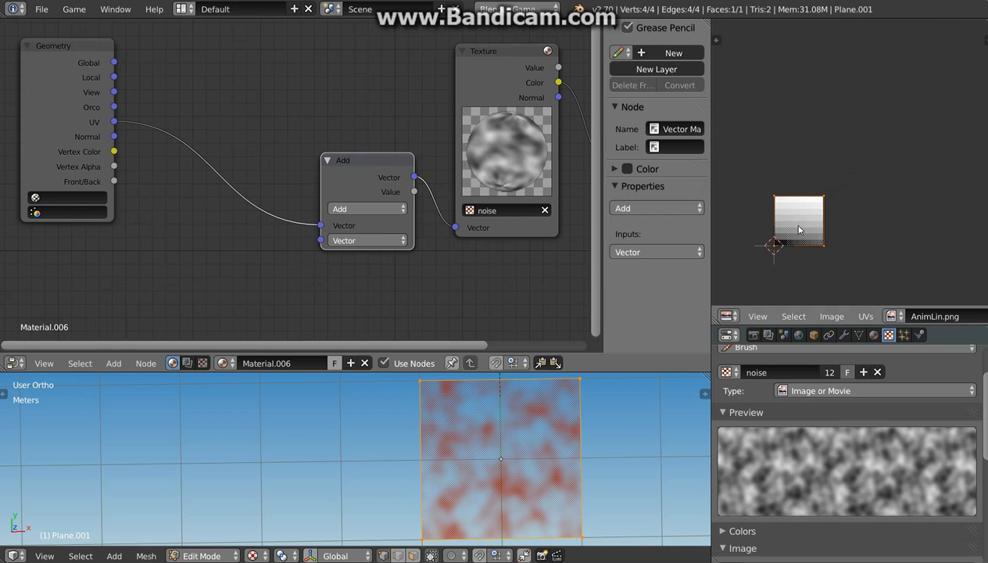
key(g)
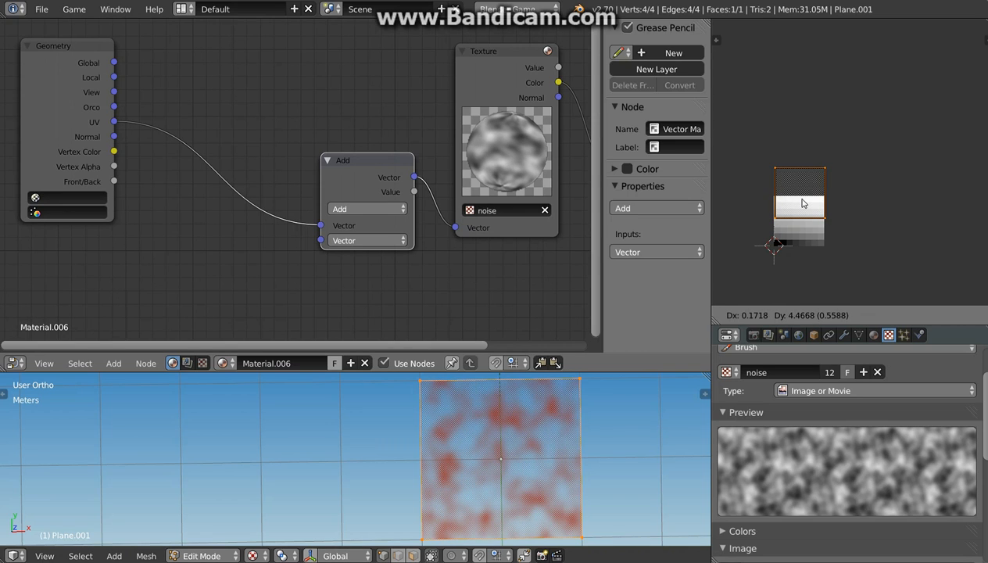
right_click(801, 204)
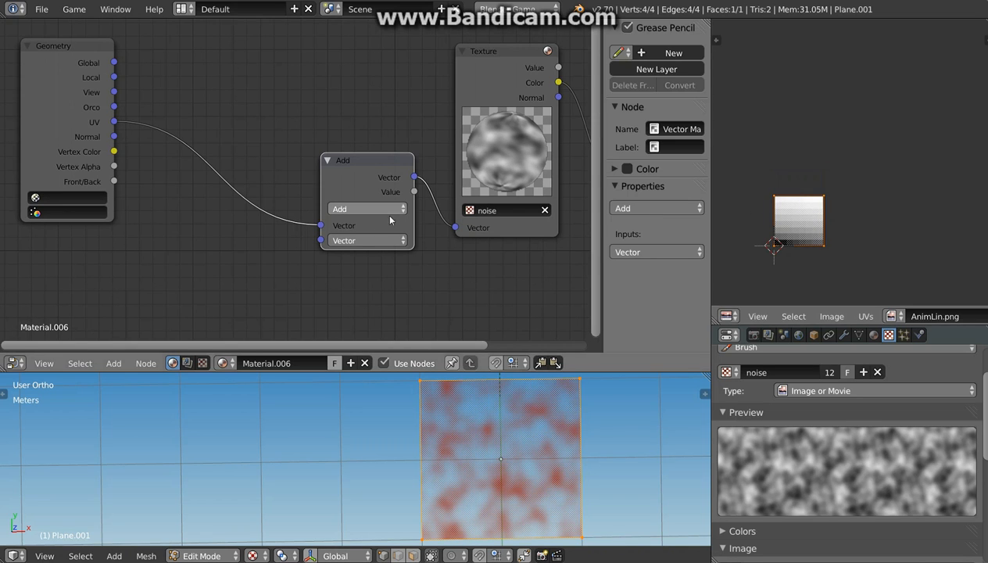
- Add a second Texture input node below the Geometry node in the material's node tree
middle_drag(382, 224, 398, 210)
scroll(398, 214, down, 2)
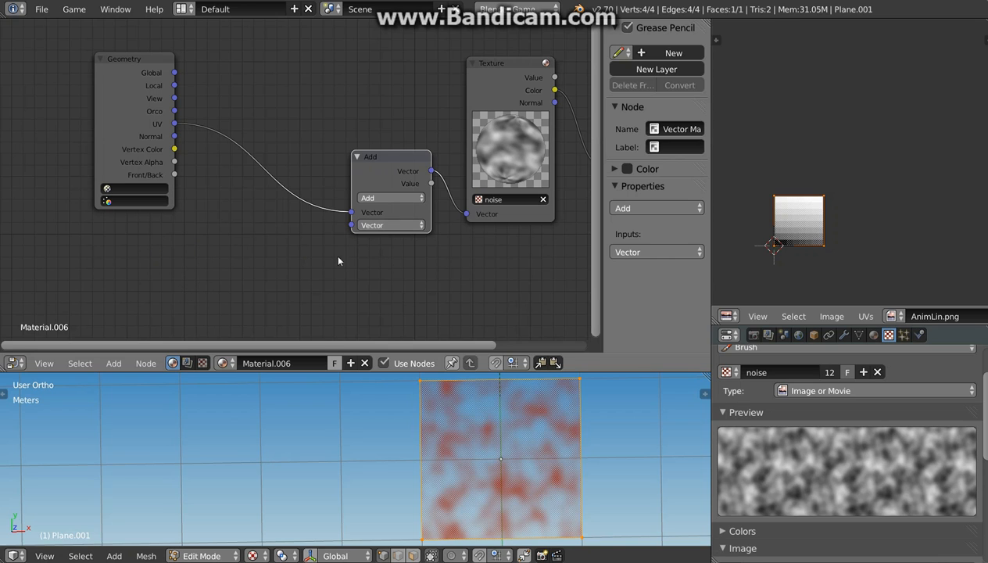
middle_drag(258, 269, 271, 242)
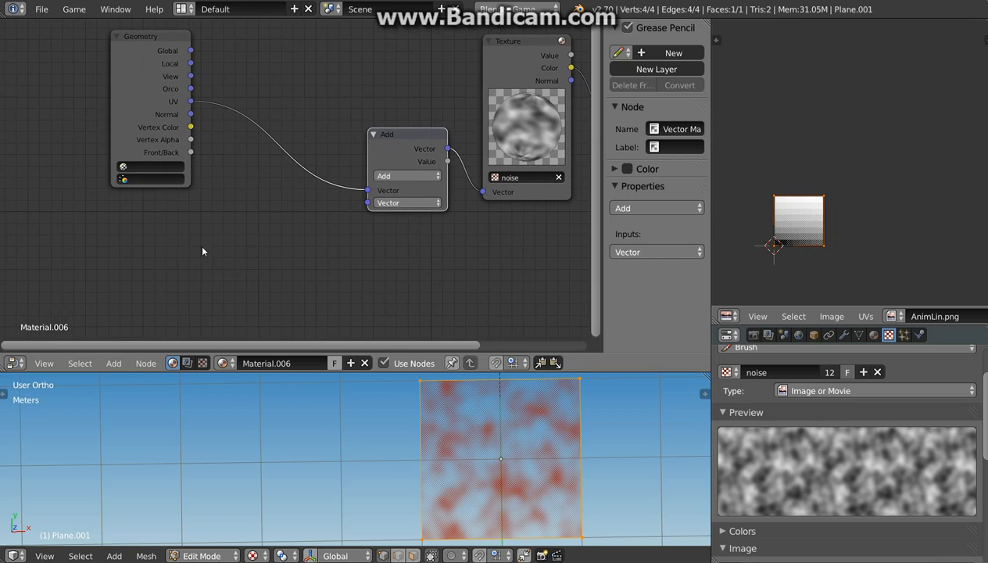
key(shift+a)
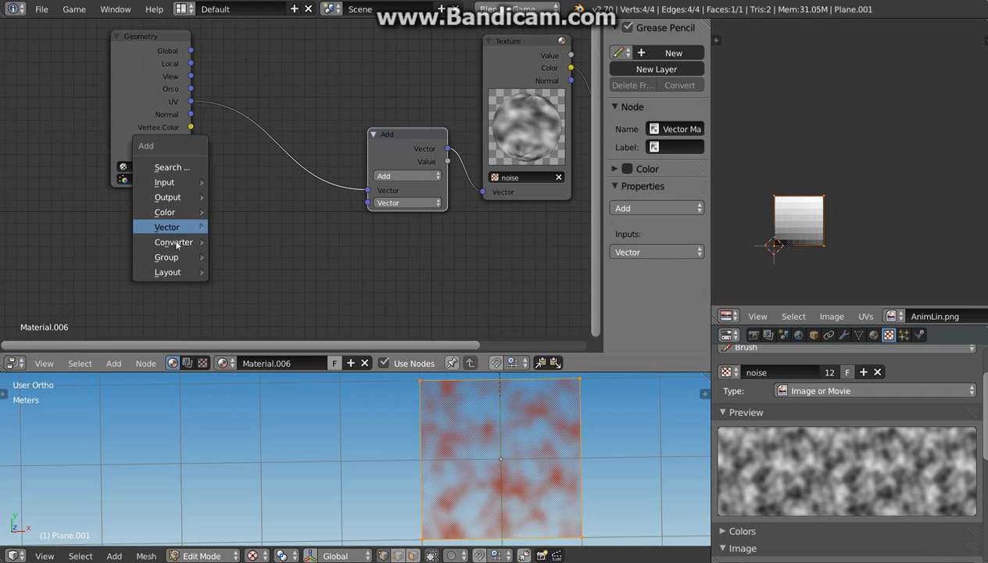
mouse_move(177, 259)
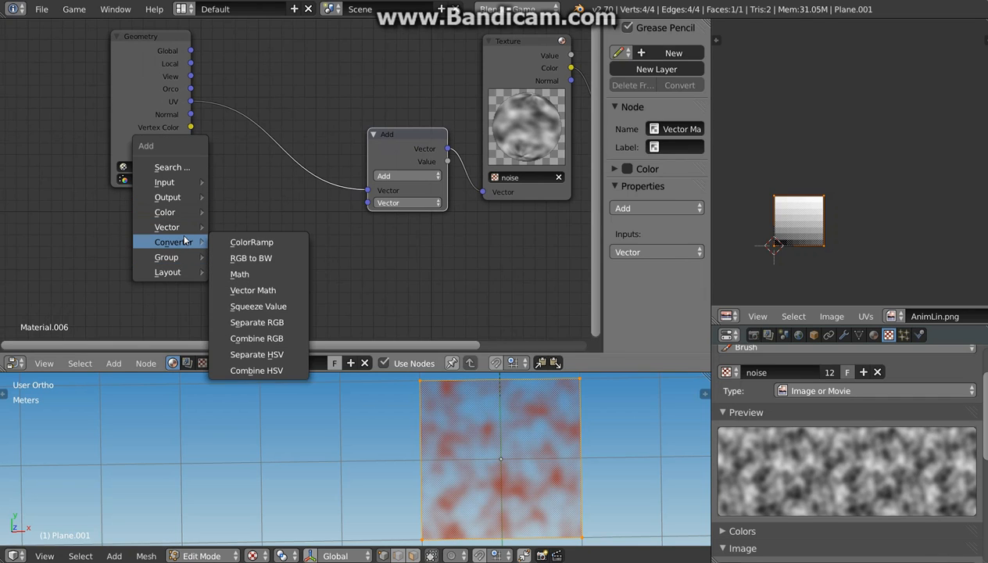
mouse_move(188, 232)
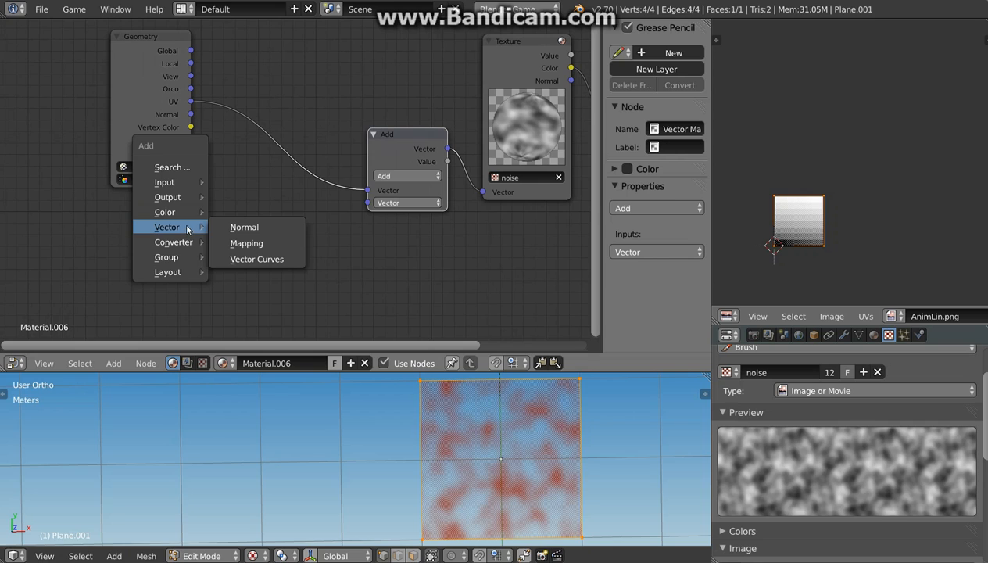
mouse_move(186, 202)
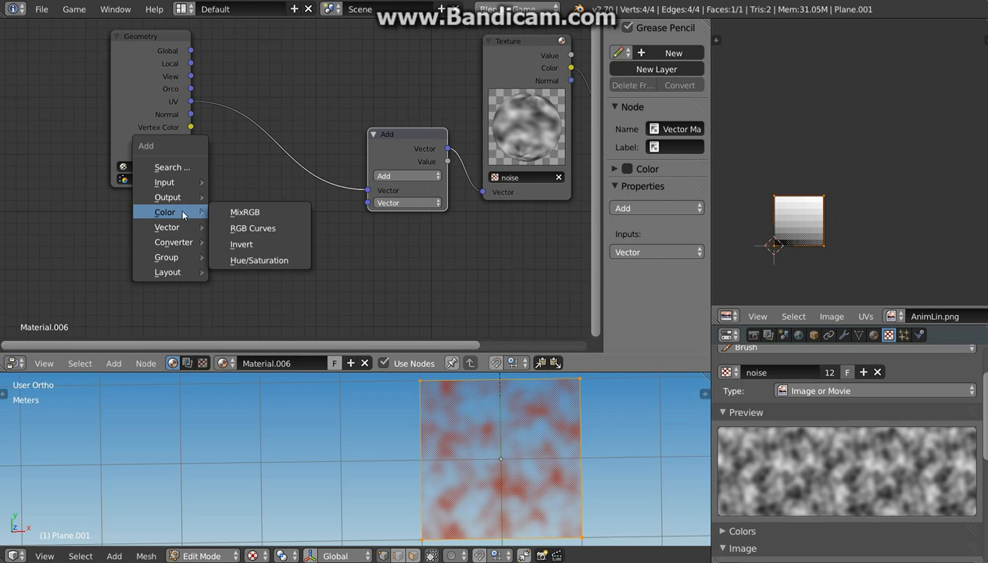
mouse_move(182, 182)
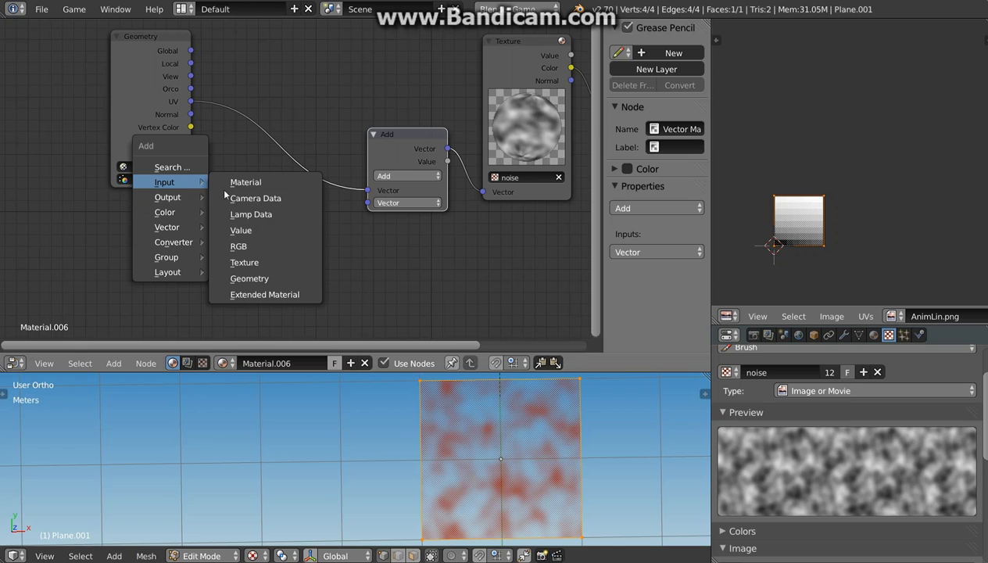
click(255, 265)
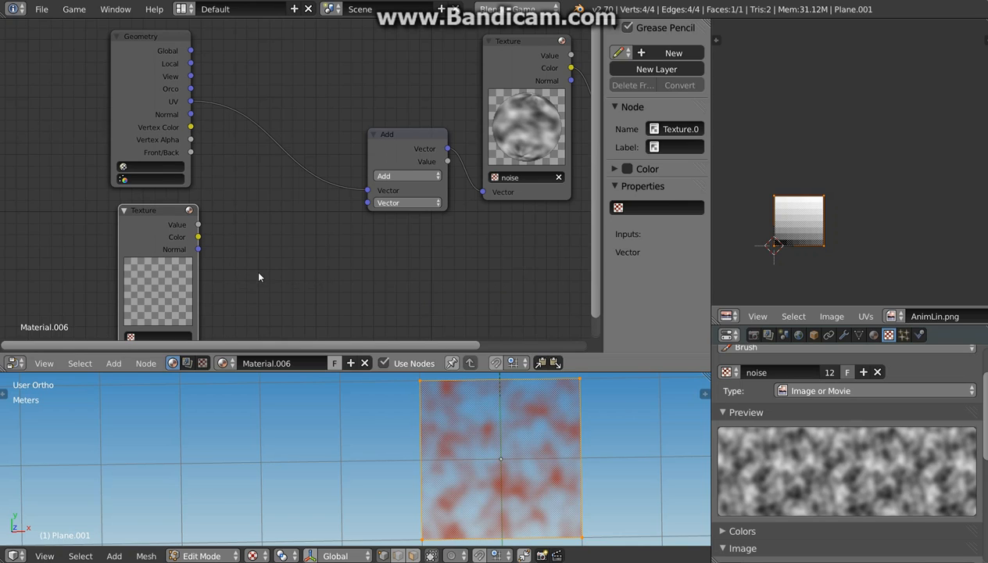
- Leave Edit Mode and examine the shaded squares of the AnimLin.png image up close
scroll(776, 241, up, 2)
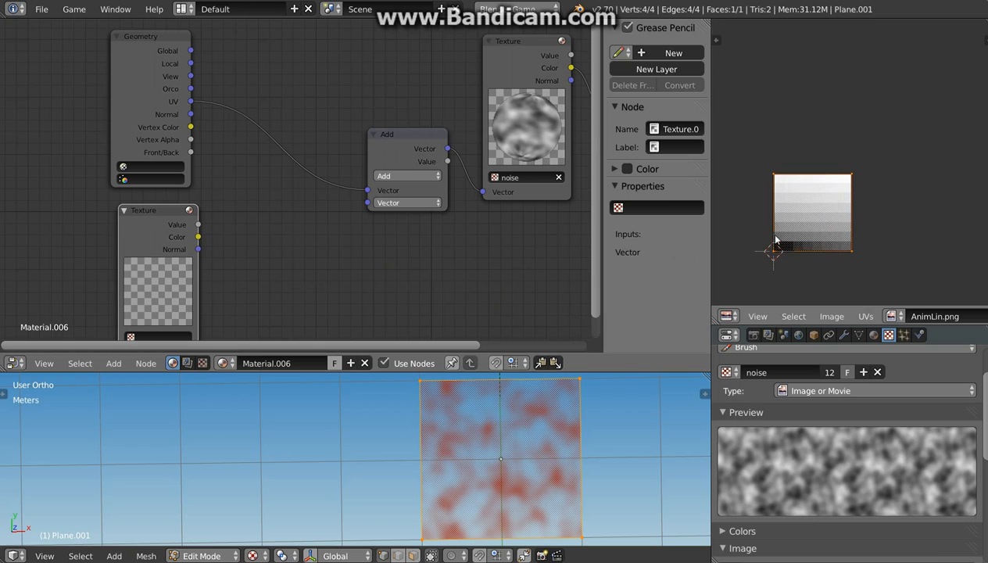
scroll(776, 241, up, 3)
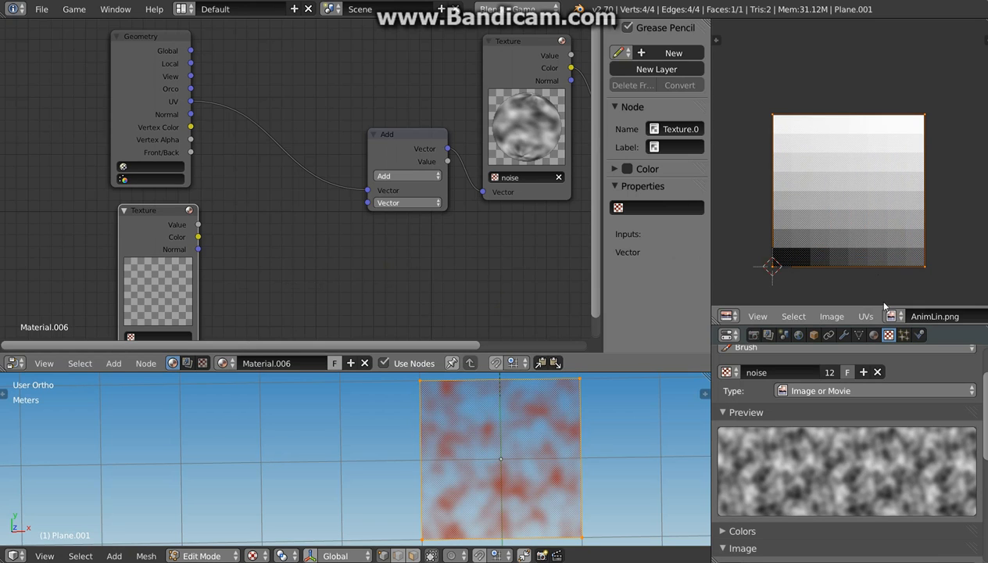
scroll(845, 228, up, 1)
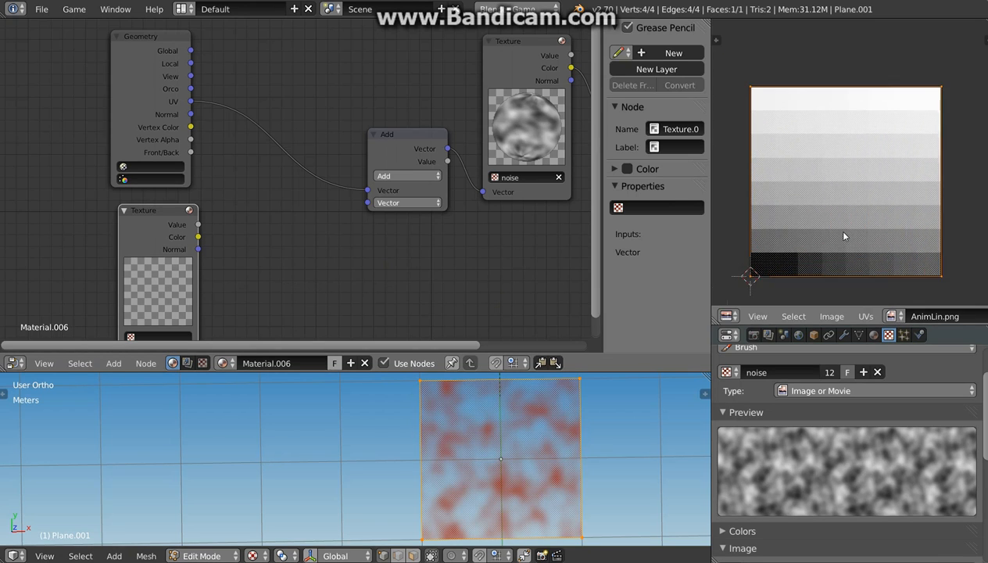
key(Tab)
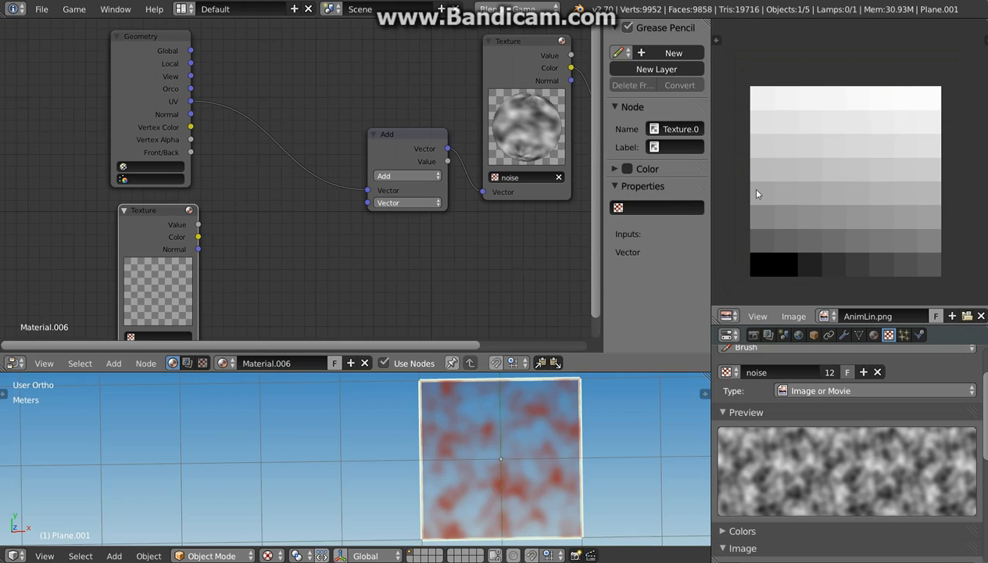
scroll(787, 254, down, 10)
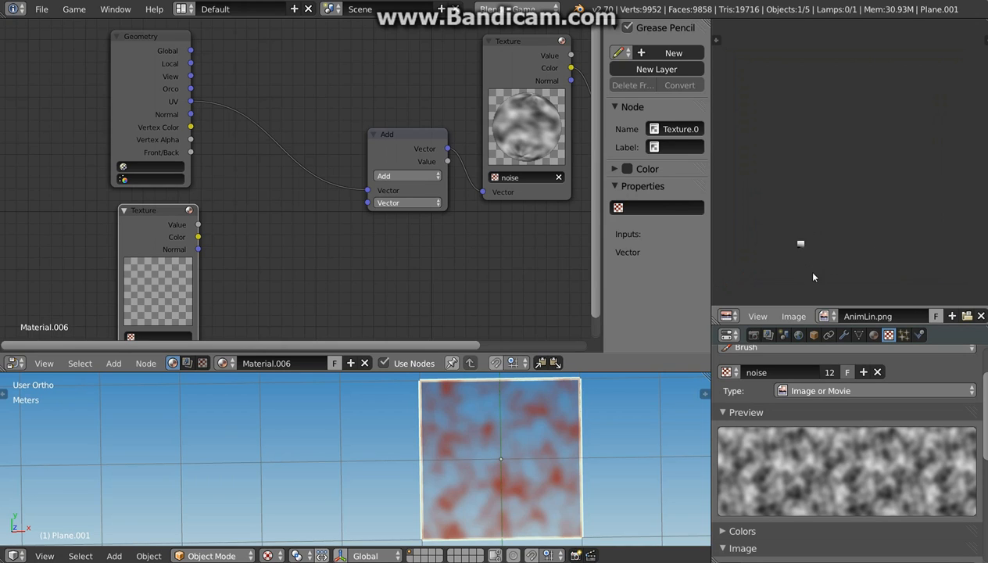
scroll(818, 240, up, 12)
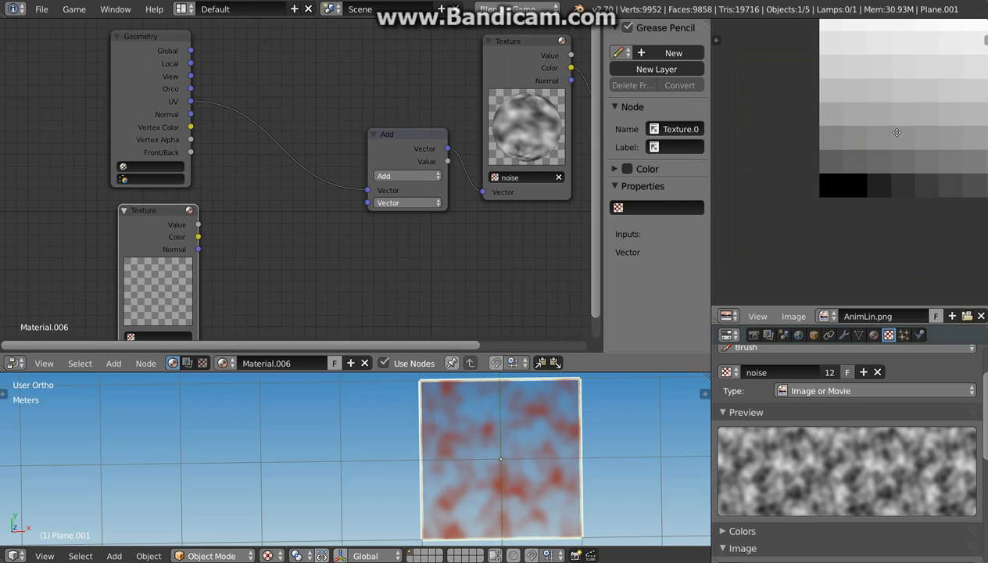
middle_drag(897, 133, 859, 189)
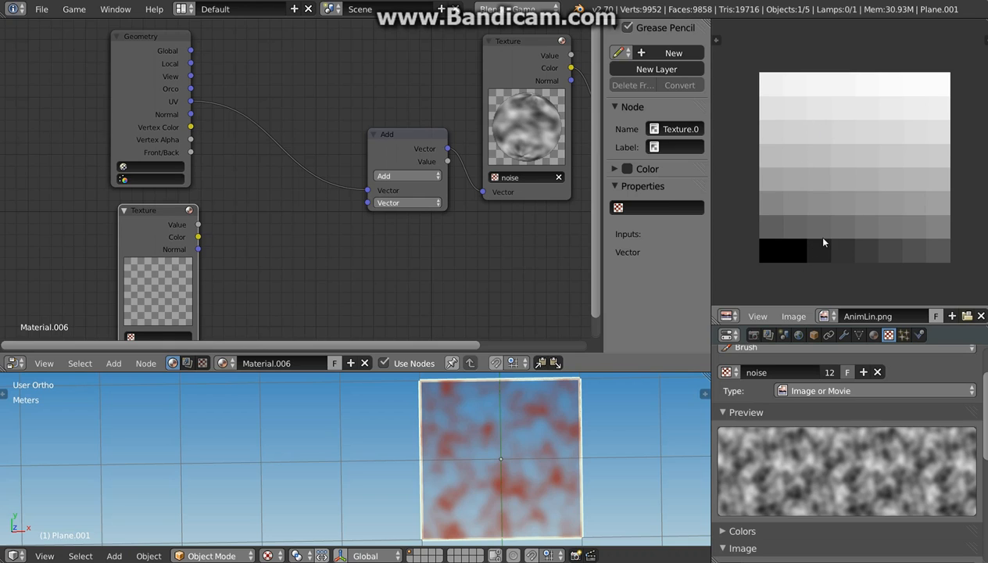
- Show the game properties of the AnimLin.png image and toggle its Animated option off and back on
key(n)
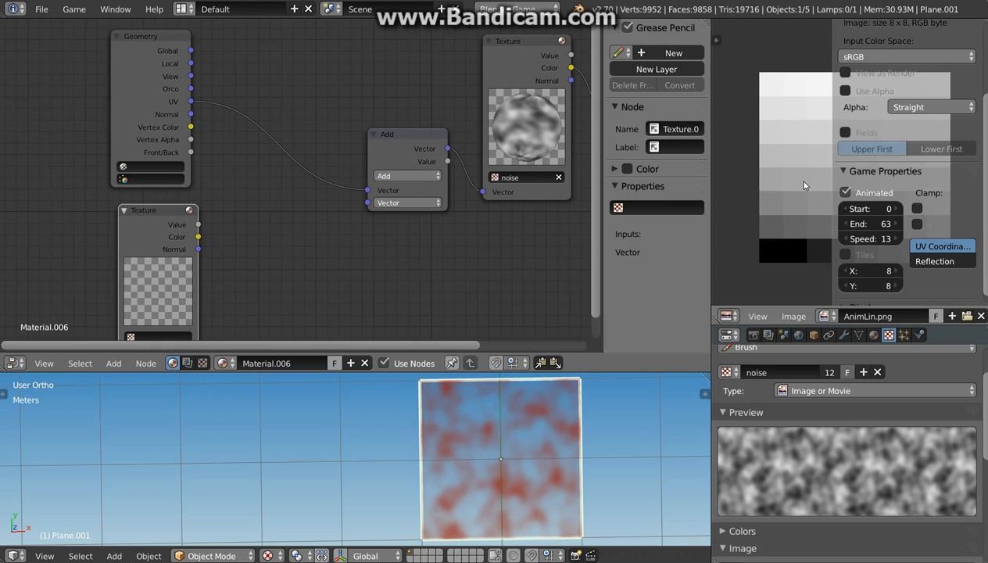
middle_drag(804, 178, 767, 190)
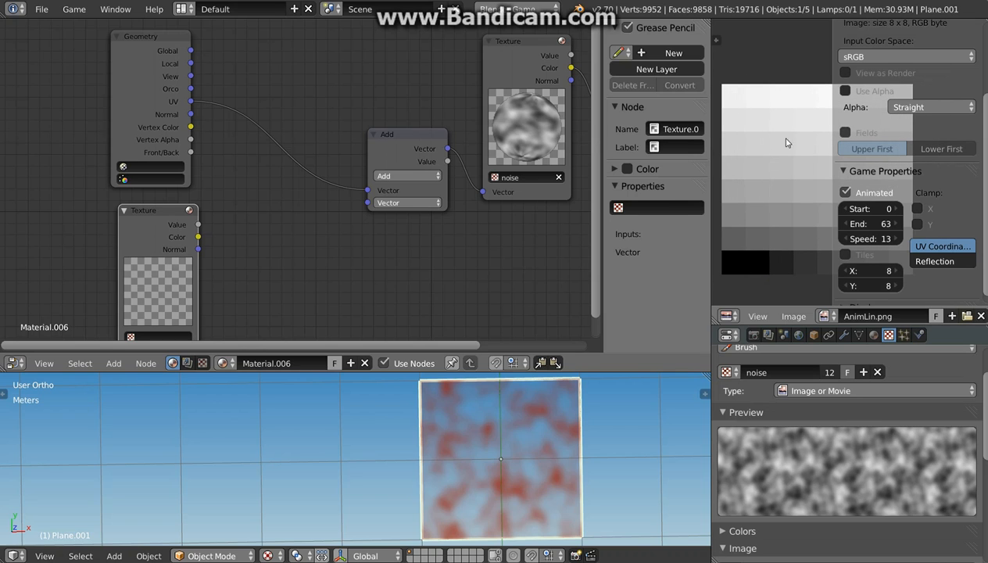
key(Tab)
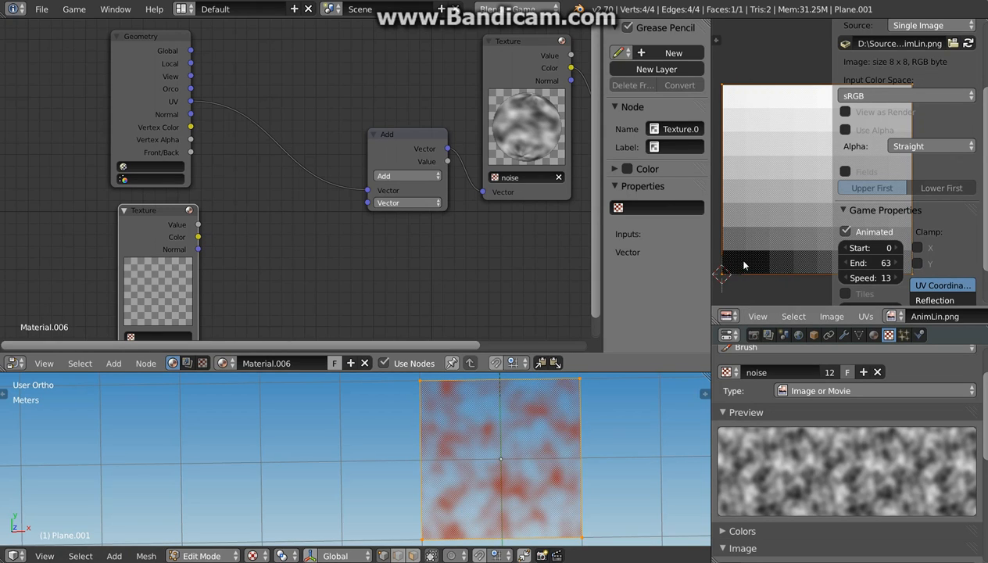
key(Tab)
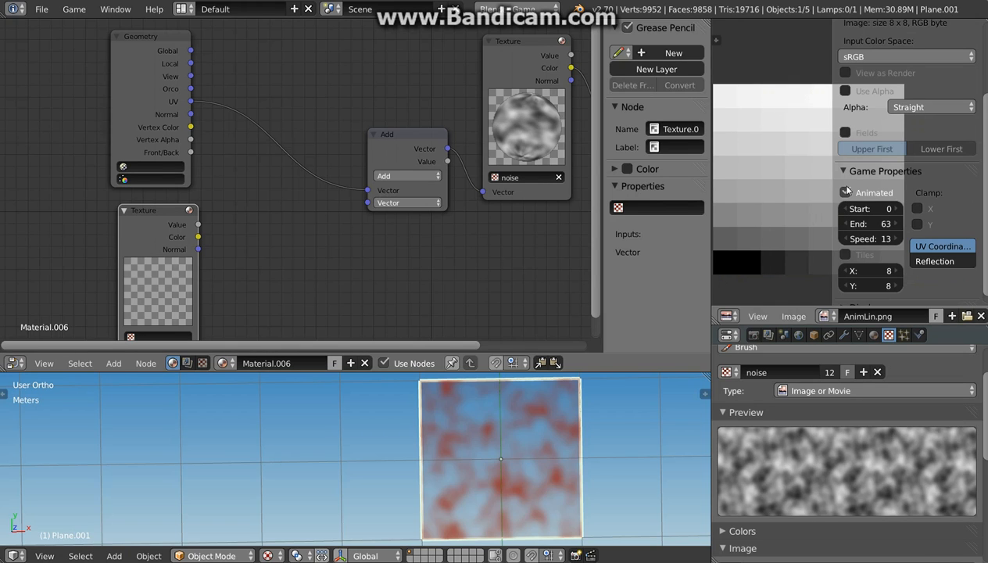
click(846, 193)
click(845, 193)
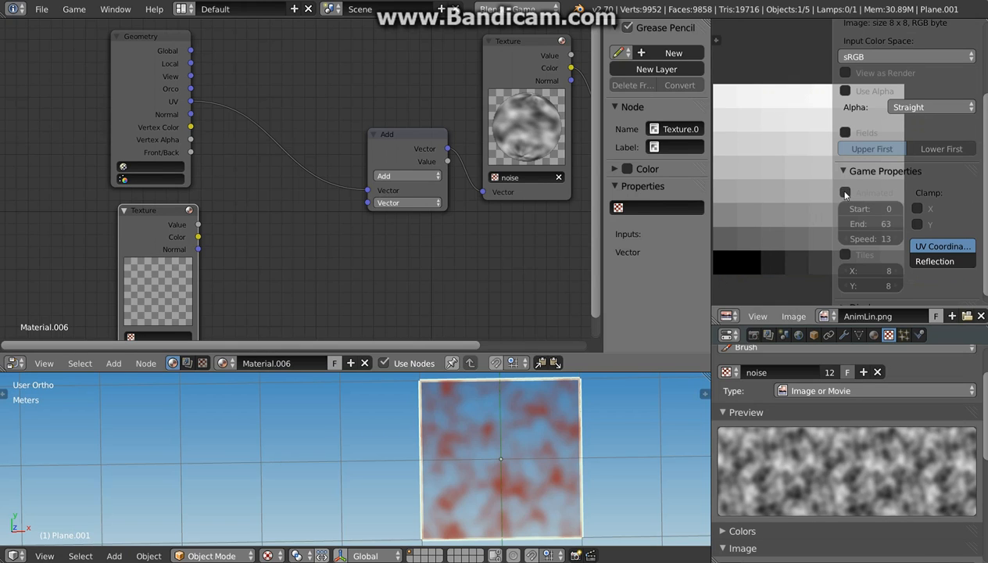
click(846, 193)
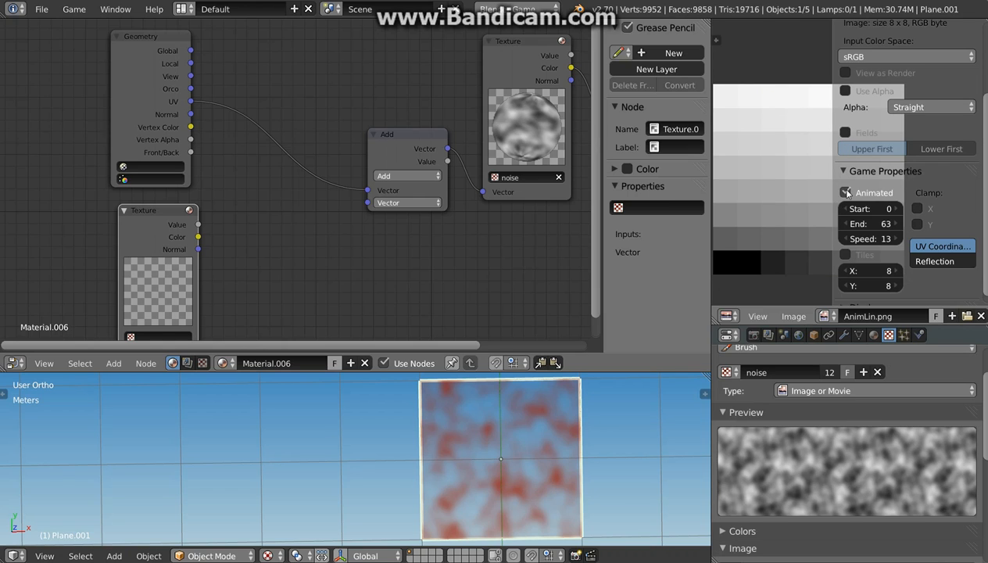
drag(834, 190, 886, 188)
middle_drag(803, 188, 815, 188)
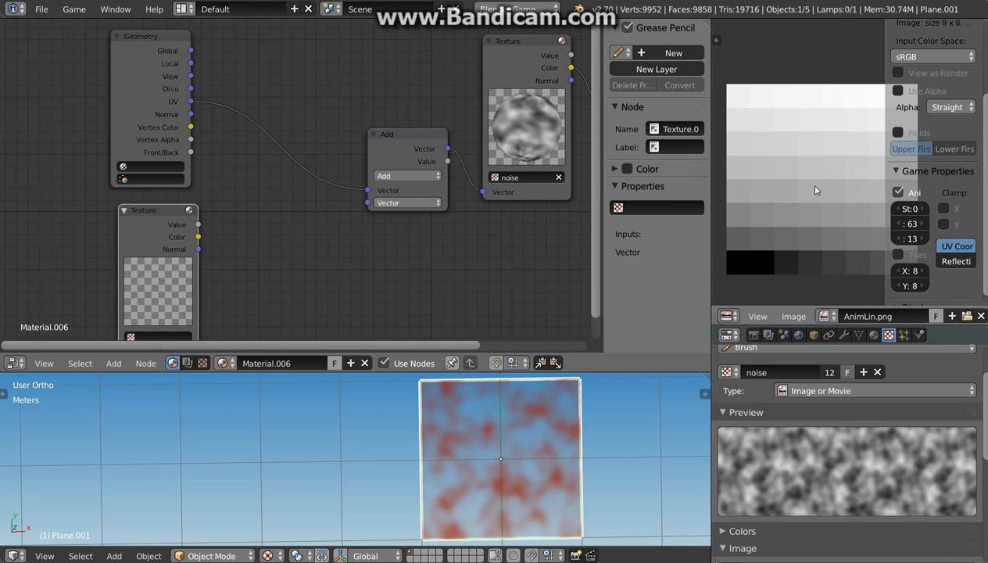
- Set the AnimLin.png image's animation Speed to 25 while in Edit Mode, and return the plane to Object Mode
key(Tab)
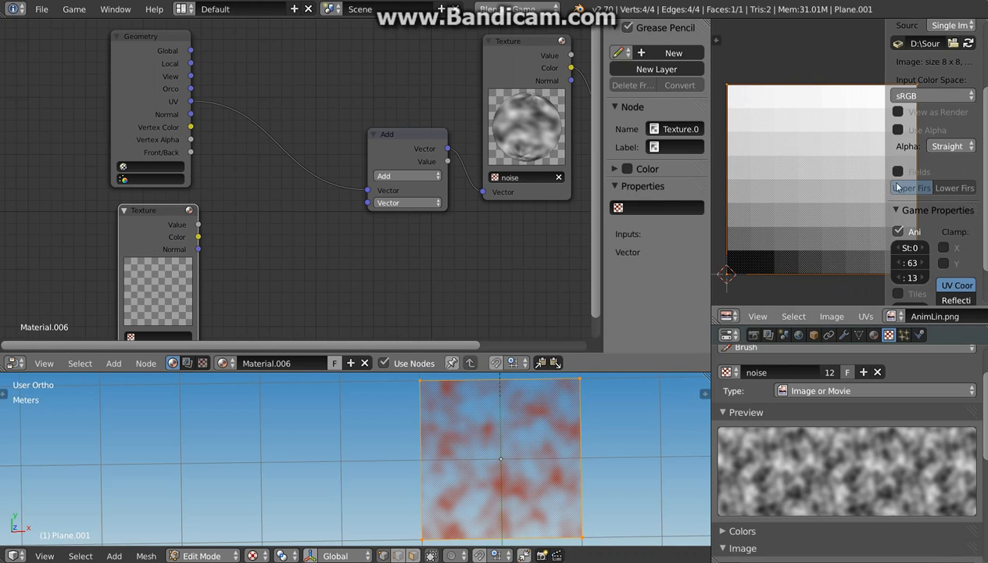
drag(885, 215, 818, 209)
scroll(897, 208, down, 2)
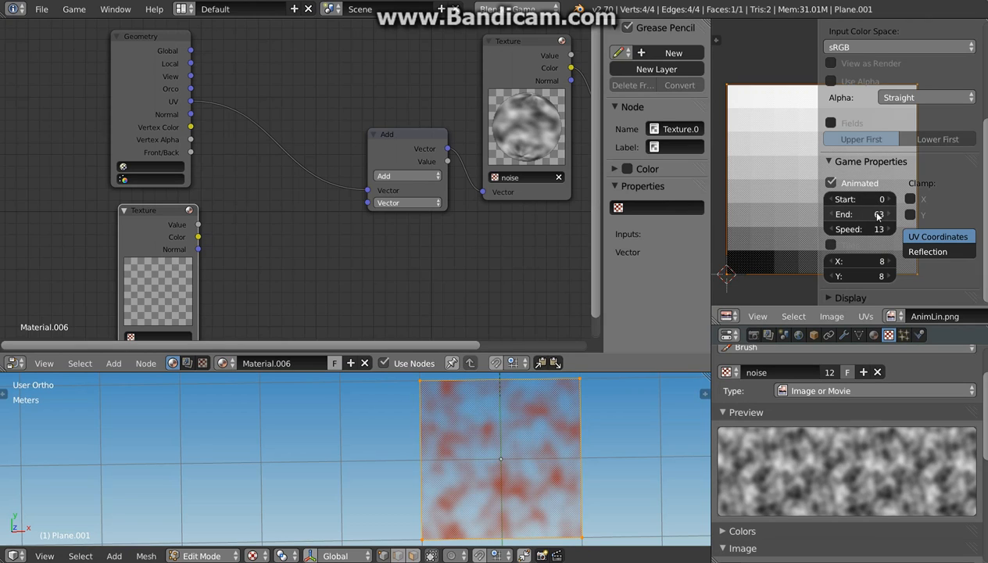
mouse_move(877, 232)
mouse_down()
mouse_move(858, 232)
mouse_move(934, 231)
mouse_move(869, 230)
mouse_up()
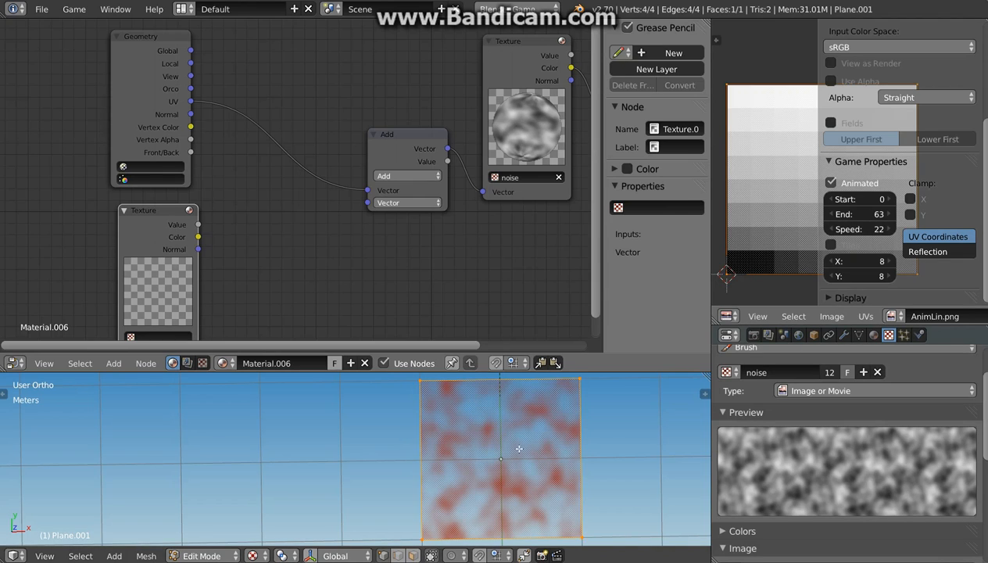
click(888, 230)
click(888, 231)
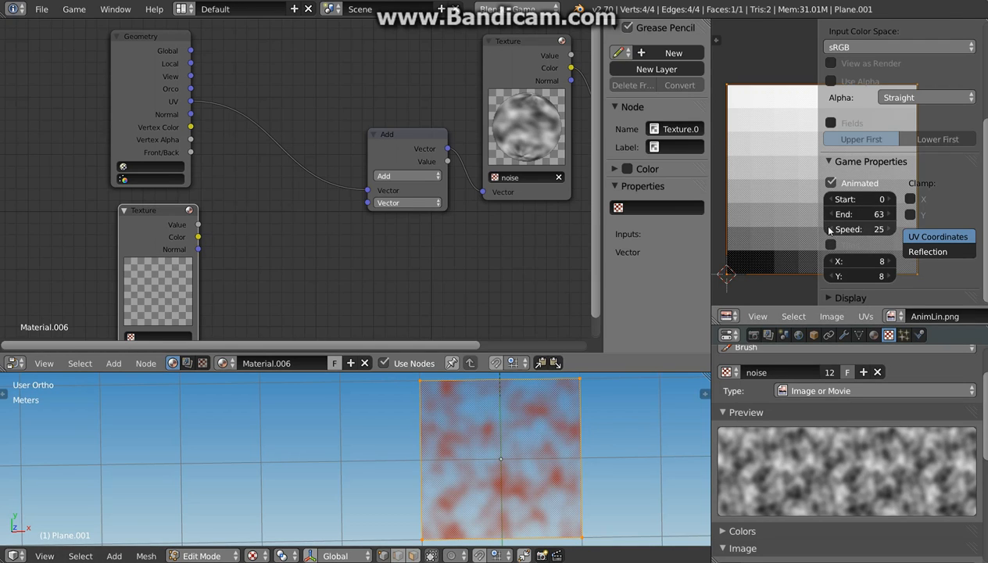
drag(820, 221, 851, 221)
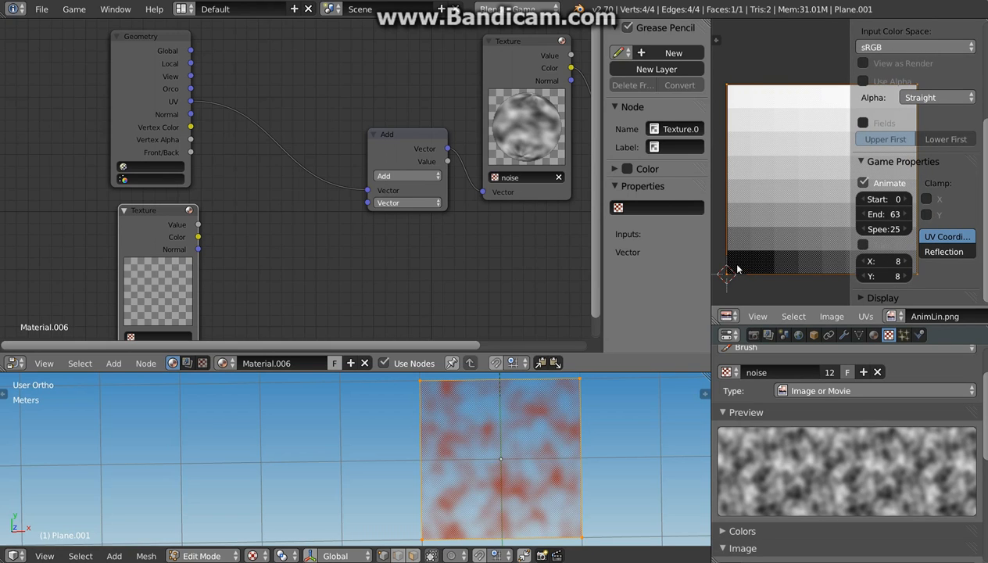
key(Tab)
scroll(744, 268, up, 3)
scroll(739, 262, down, 2)
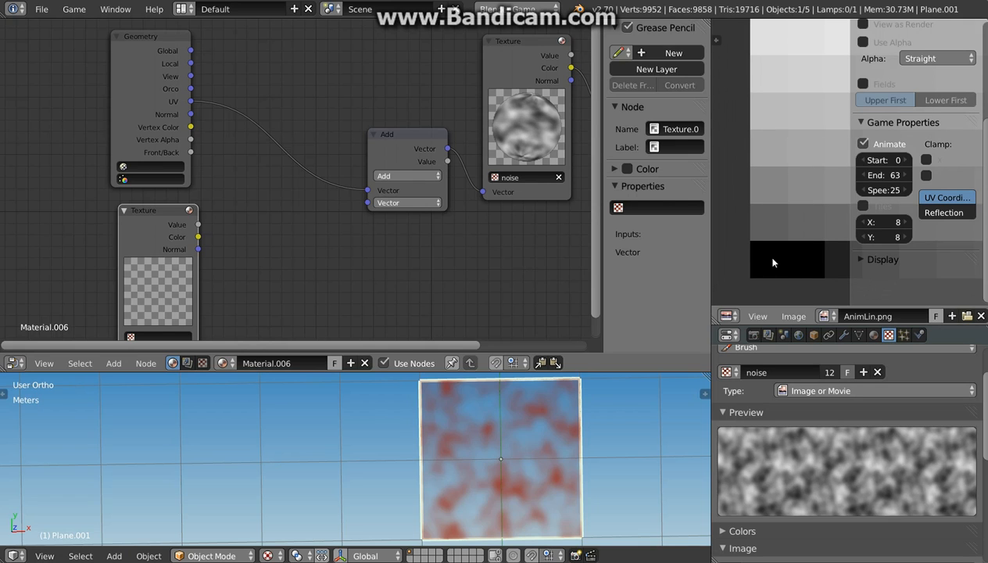
- Assign the Gragient texture to the new Texture node below the Geometry node
middle_drag(156, 316, 161, 291)
click(134, 312)
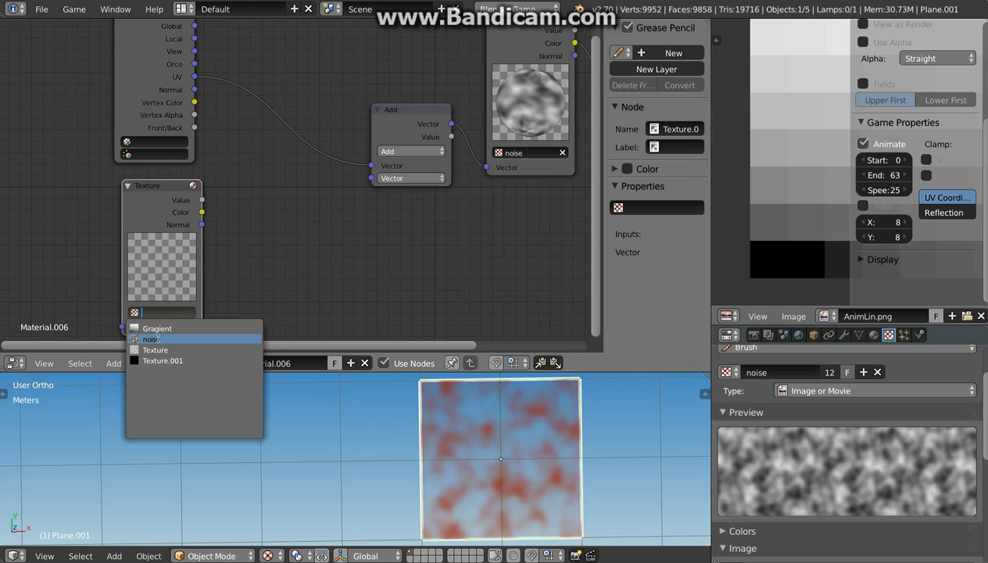
click(155, 328)
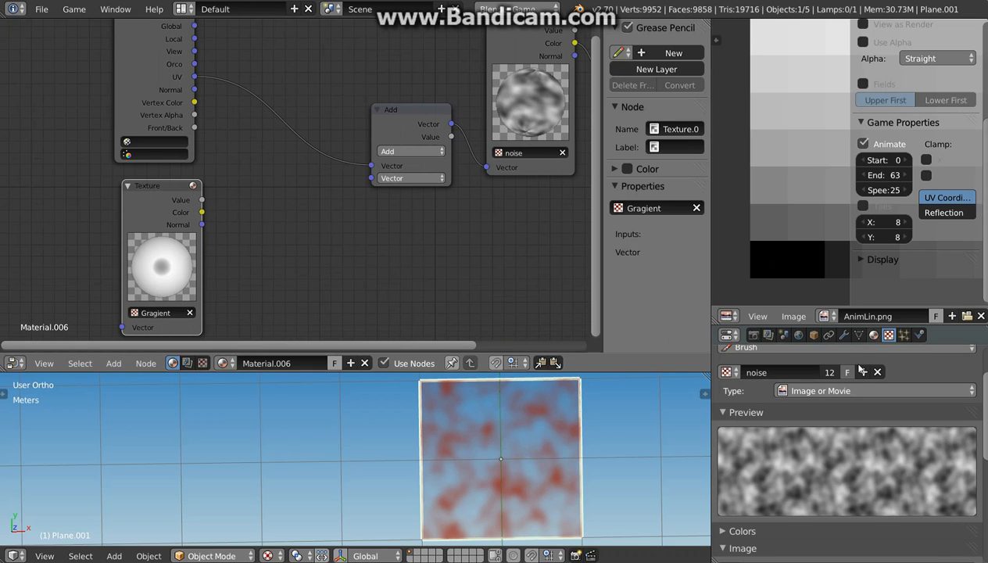
- Replace the noise brush texture with Gragient and display its image source settings
scroll(891, 399, up, 1)
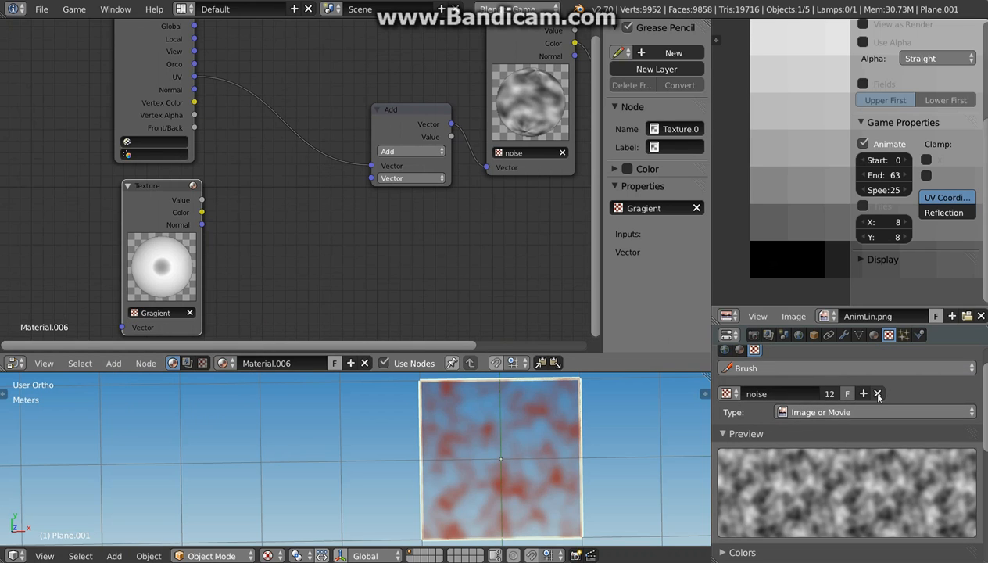
click(877, 393)
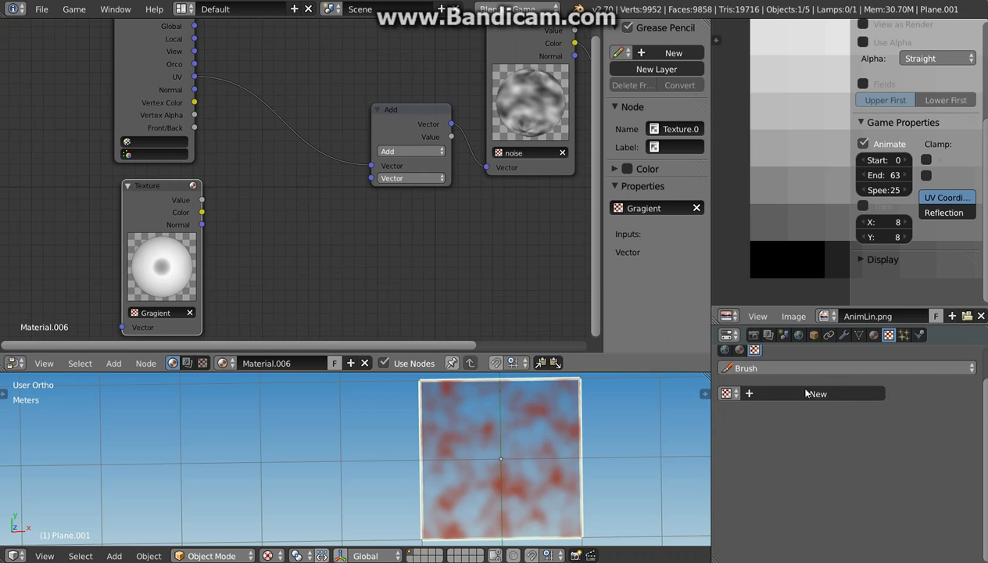
click(729, 396)
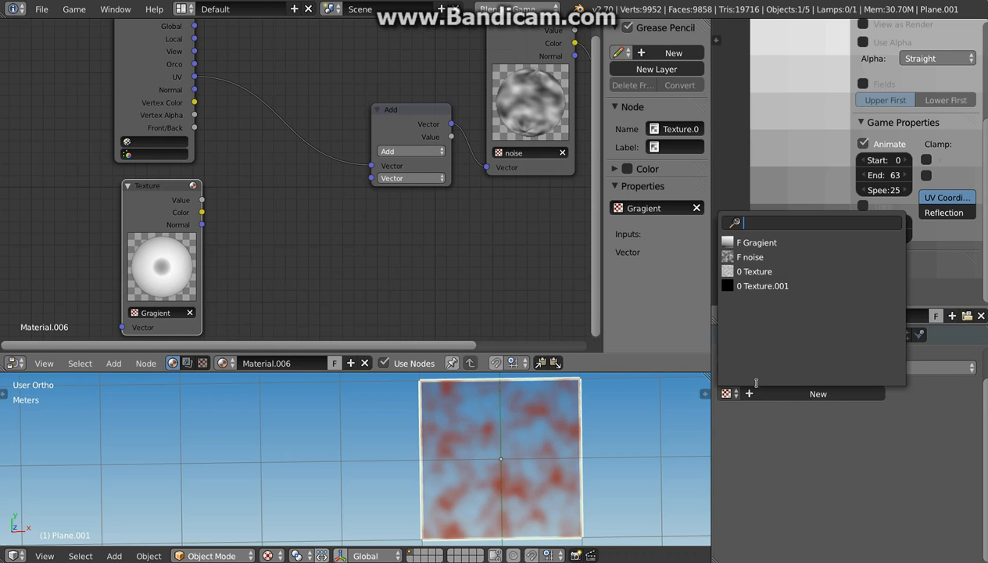
click(747, 240)
scroll(833, 445, down, 3)
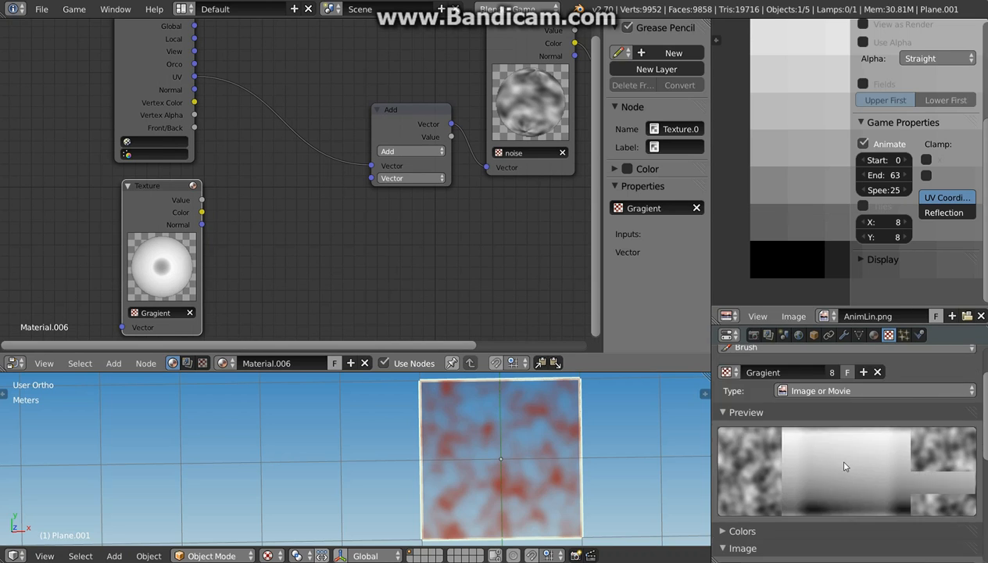
scroll(834, 463, down, 7)
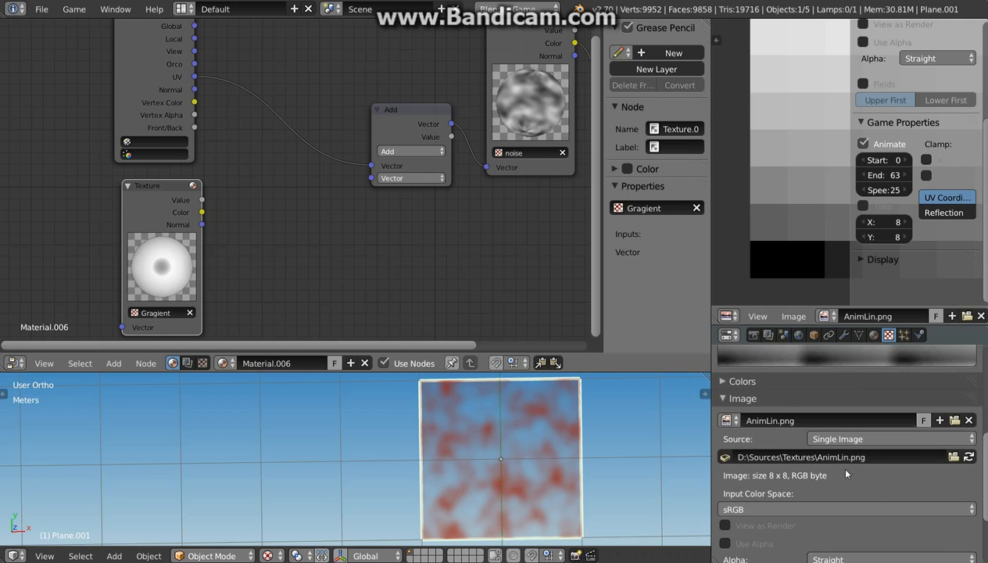
- Connect the Gragient texture's Color output to the Output node's Color input and test the plane in the game engine
scroll(815, 429, up, 4)
scroll(815, 429, up, 3)
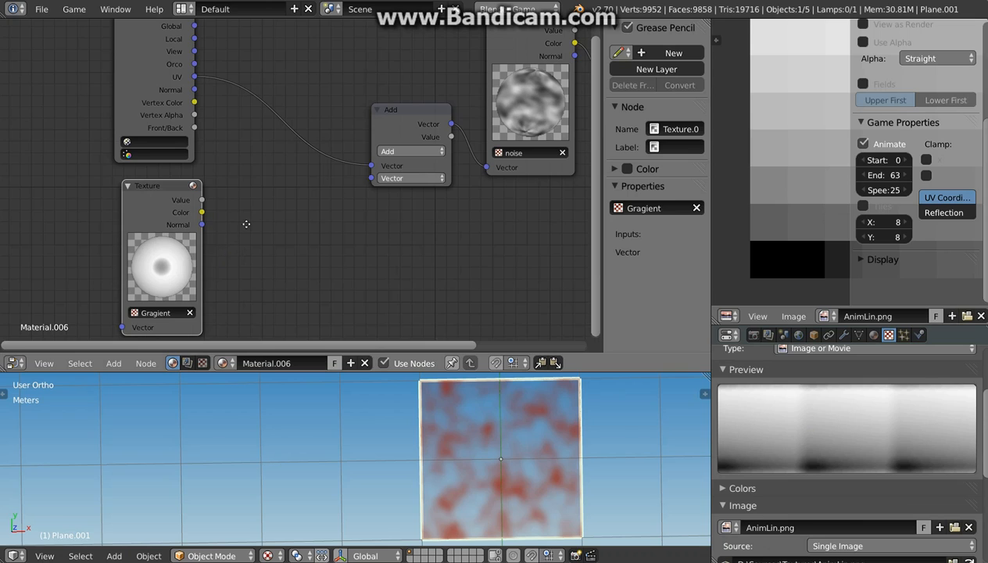
middle_drag(246, 225, 225, 238)
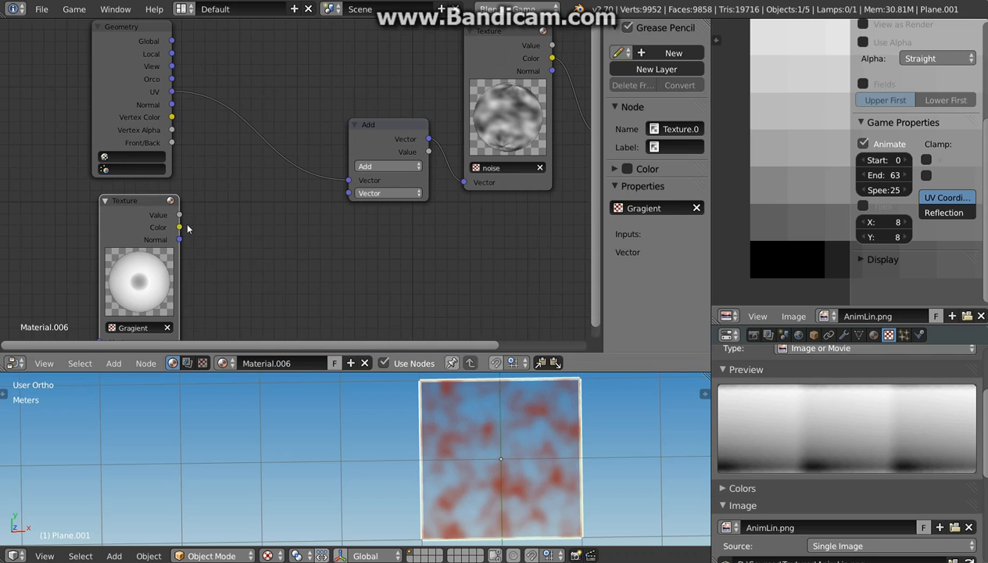
middle_drag(166, 209, 169, 214)
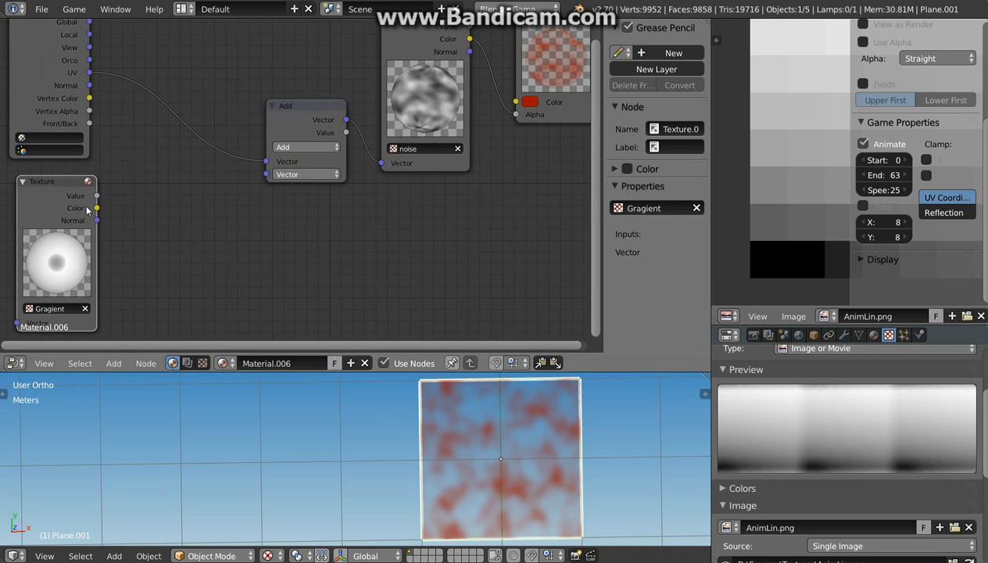
drag(97, 209, 498, 156)
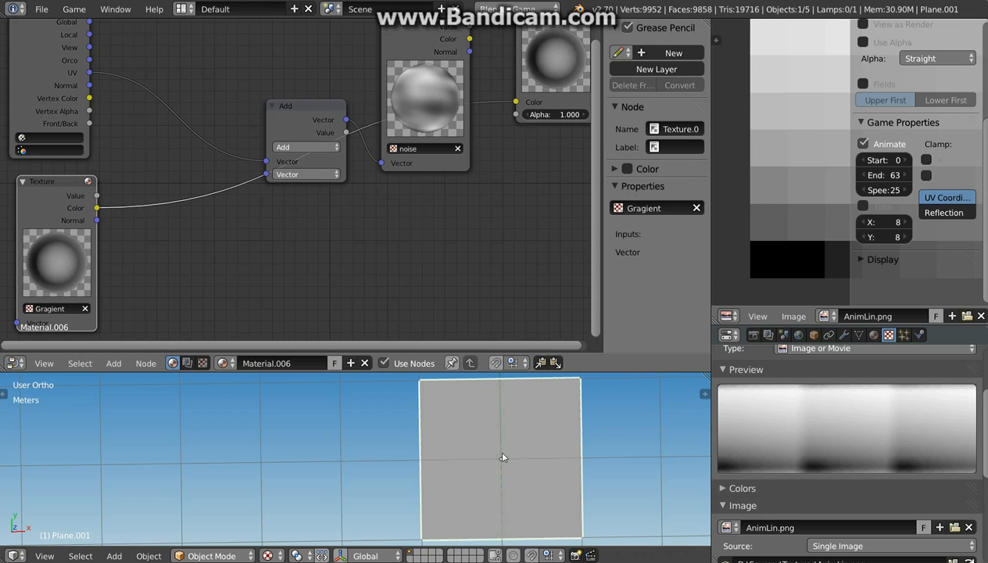
key(p)
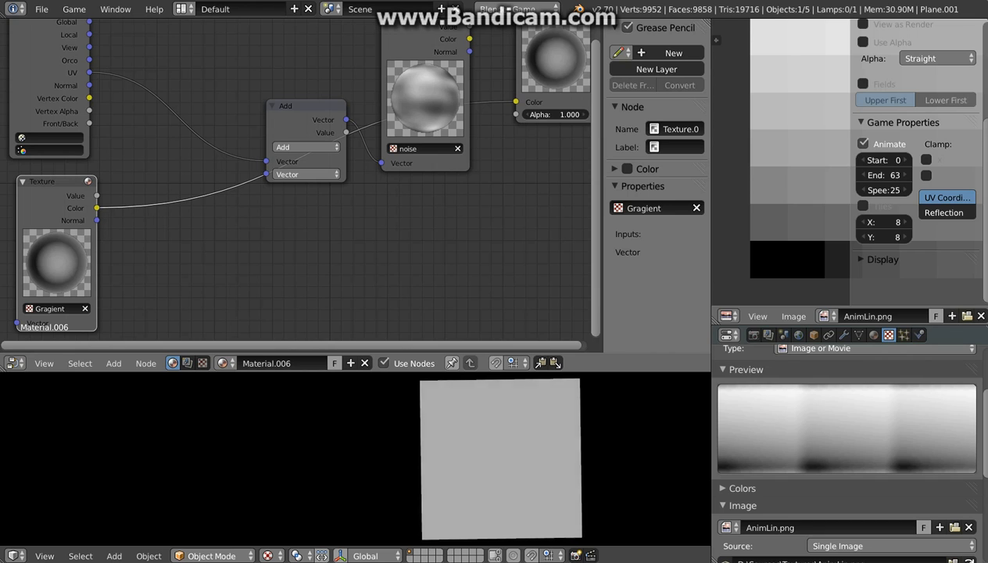
key(Escape)
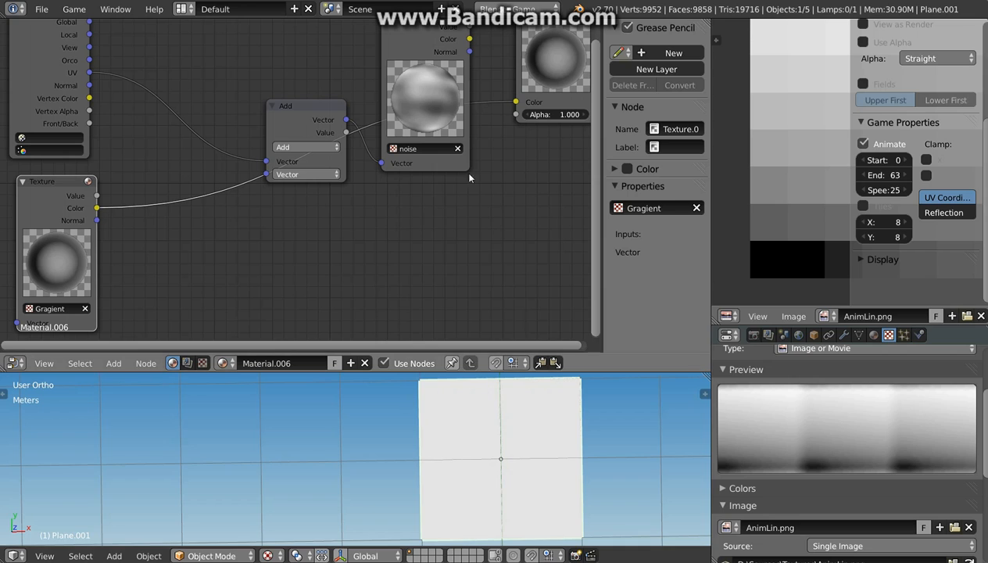
- Disconnect the Gragient texture from the Output node and reconnect the noise texture's Color to the Output's Alpha
drag(516, 105, 276, 236)
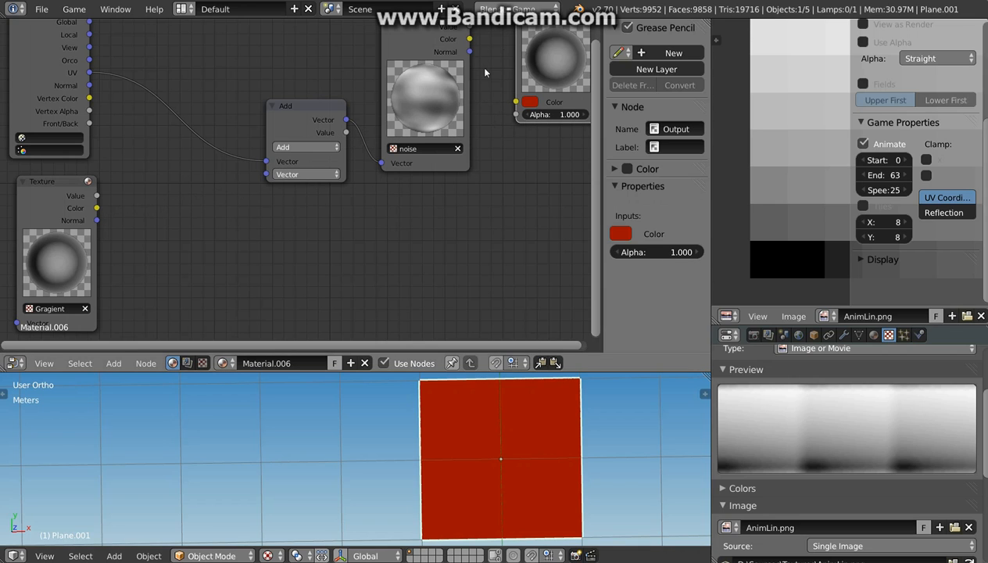
drag(469, 39, 516, 103)
middle_drag(432, 186, 540, 201)
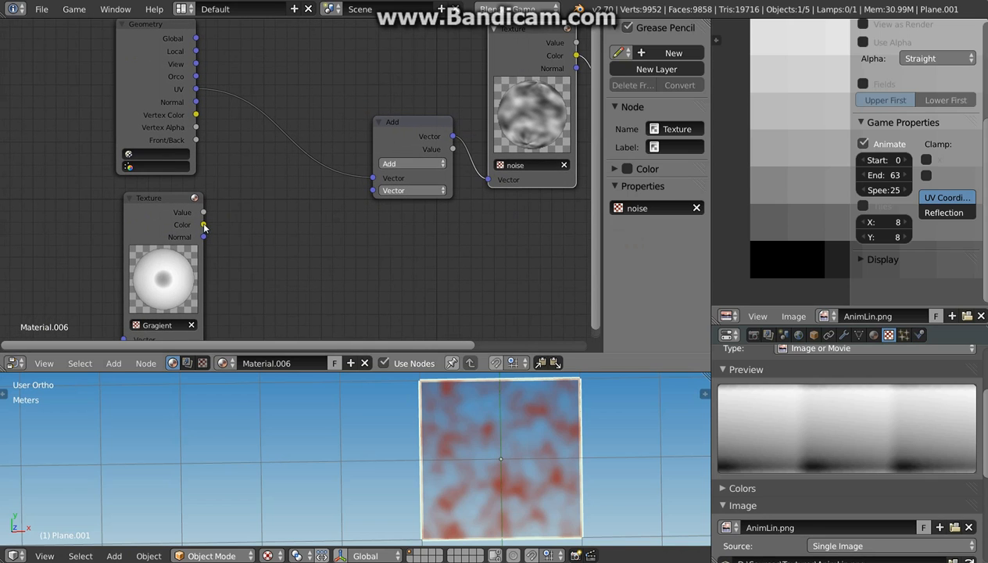
- Add a Combine RGB node beside the Gragient Texture node and connect the texture's Color output to its G input
mouse_move(203, 225)
mouse_down()
mouse_move(339, 208)
mouse_move(373, 191)
mouse_move(345, 196)
mouse_move(308, 229)
mouse_move(217, 234)
mouse_up()
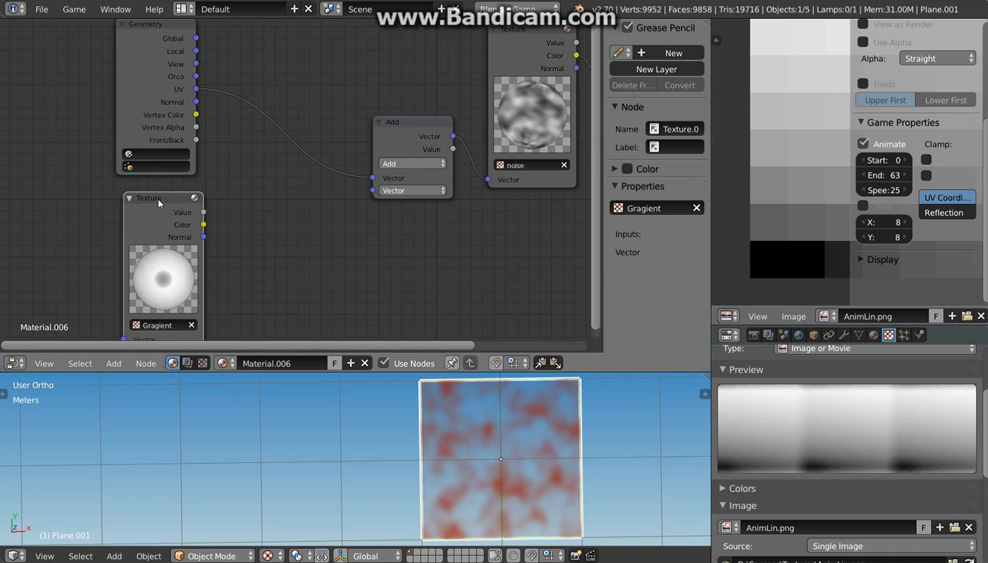
drag(147, 201, 91, 206)
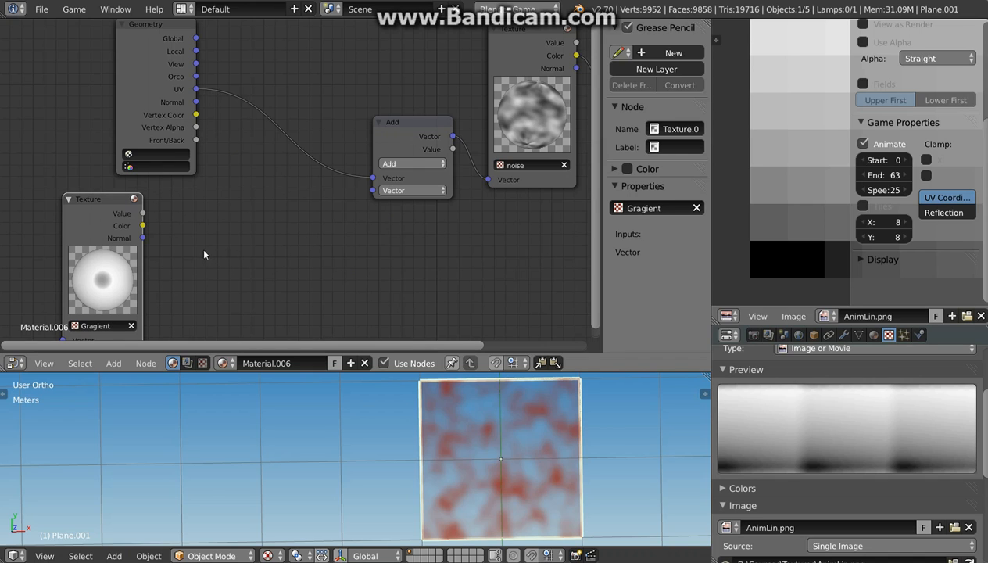
key(shift+a)
mouse_move(186, 220)
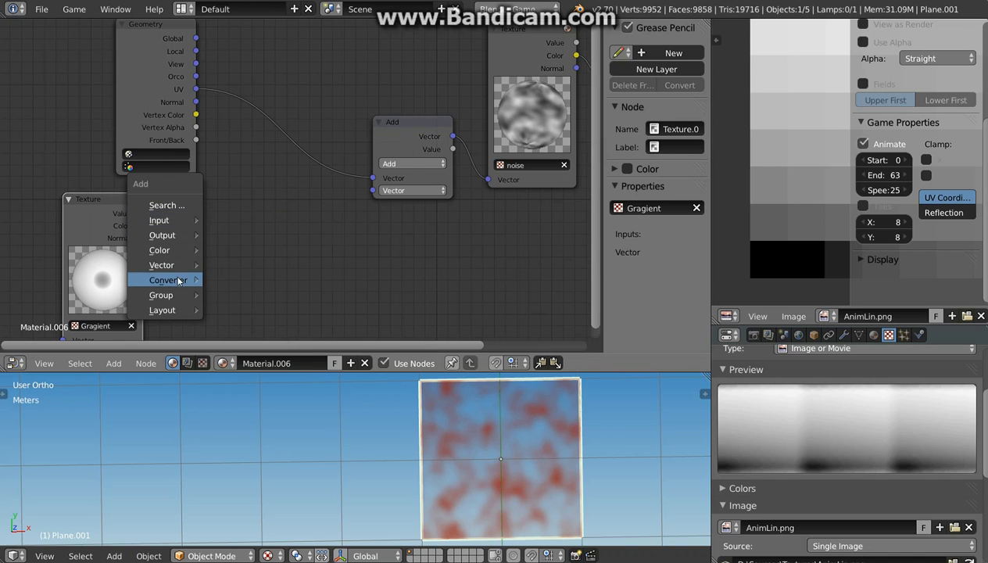
mouse_move(177, 280)
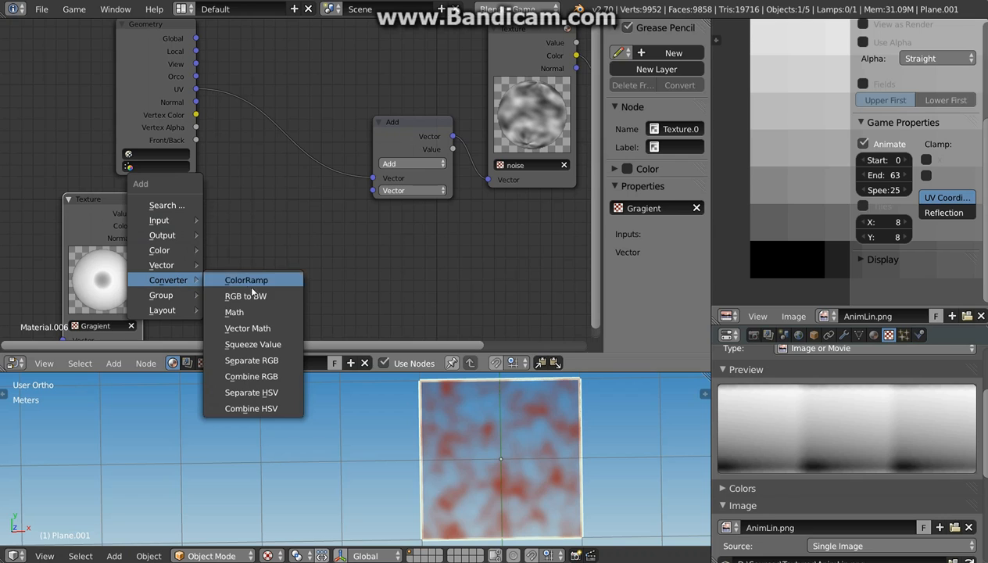
click(250, 375)
click(206, 205)
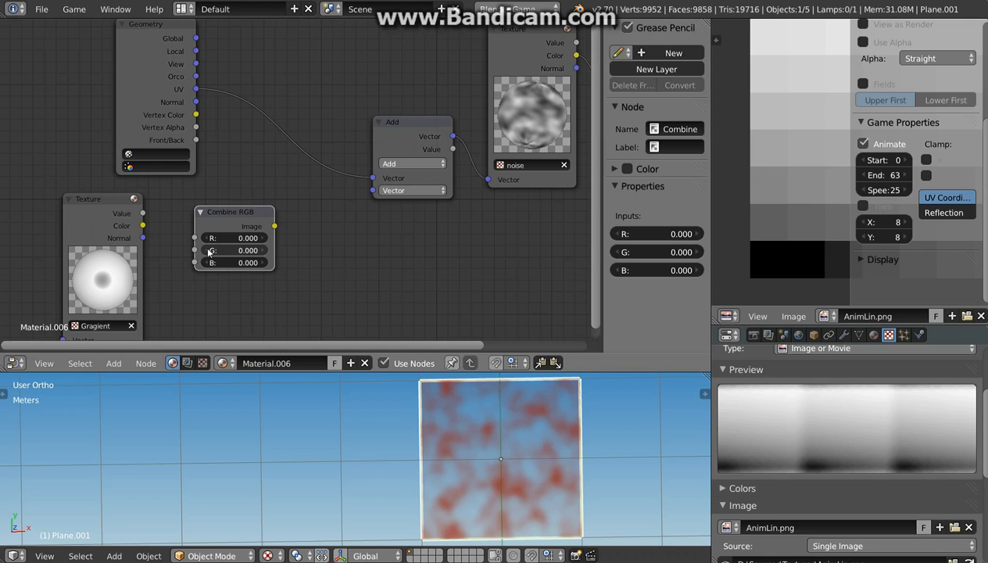
drag(142, 226, 203, 260)
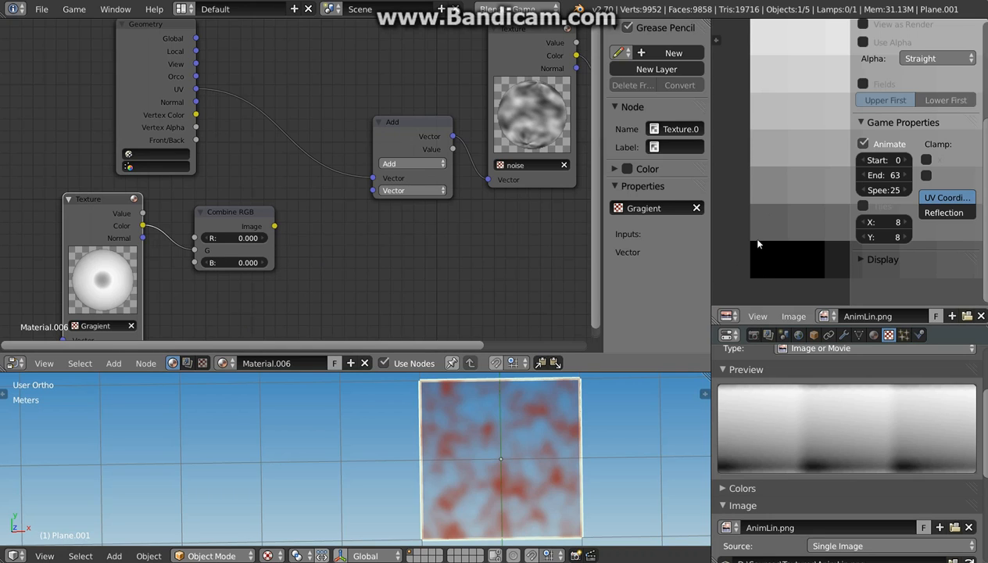
- Put the plane in Edit Mode and display noice.png behind its UVs in the image editor, with the properties hidden
middle_drag(768, 182, 747, 206)
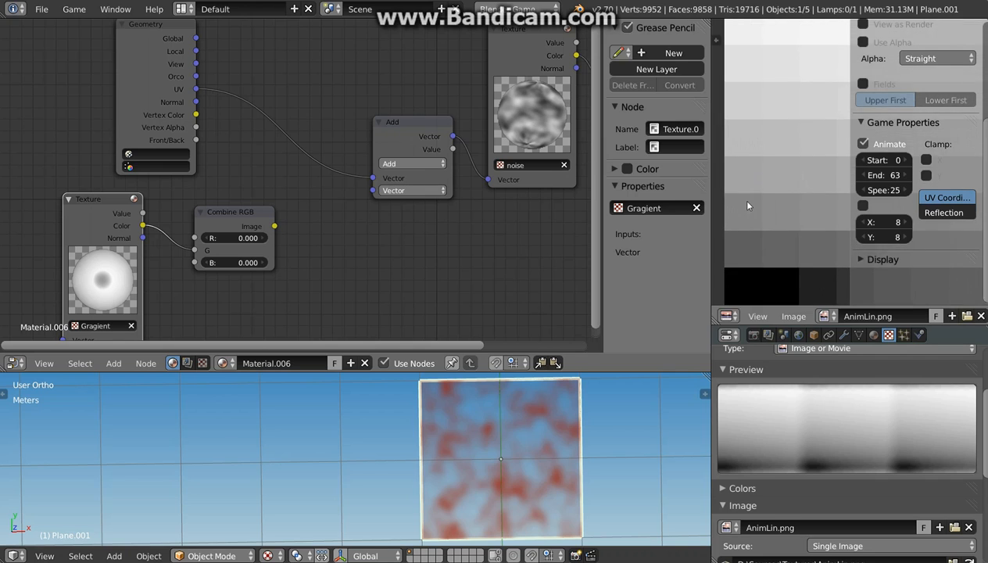
scroll(748, 205, down, 4)
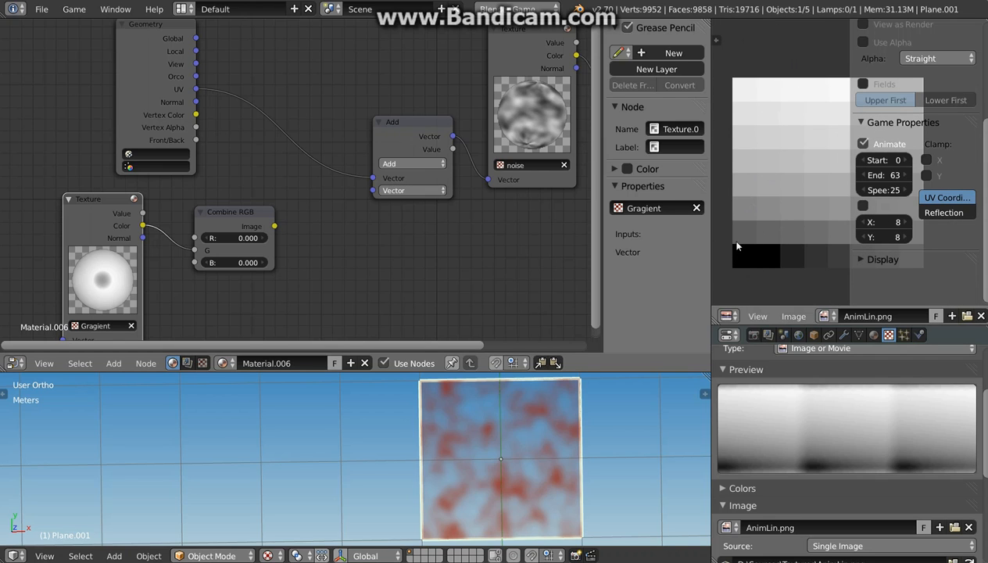
key(Tab)
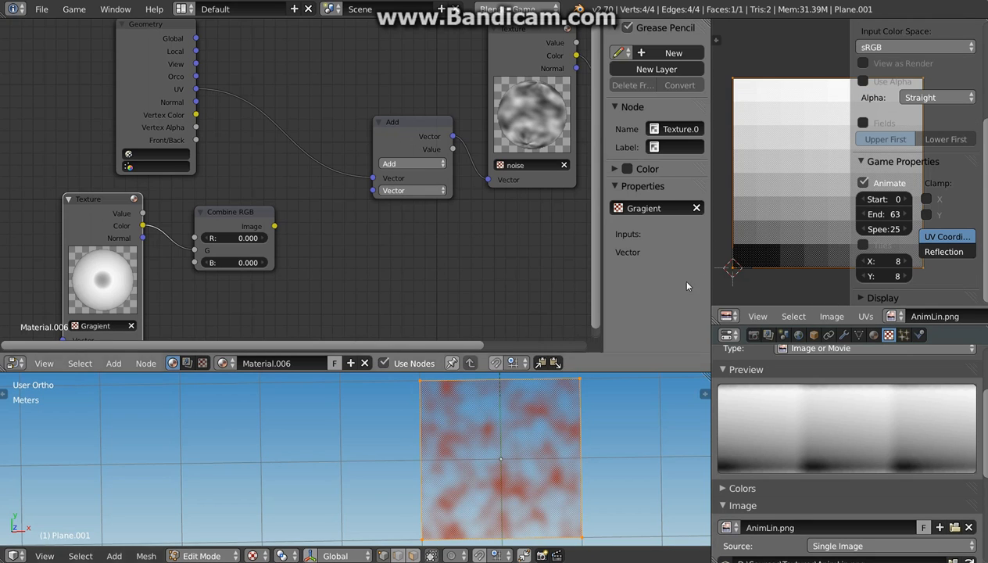
middle_drag(775, 222, 777, 235)
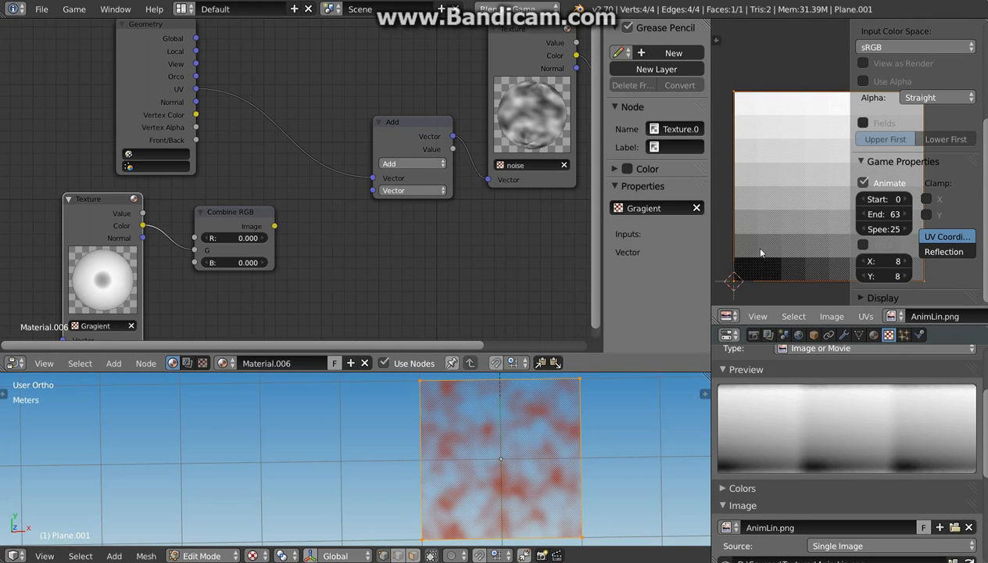
click(891, 316)
click(781, 350)
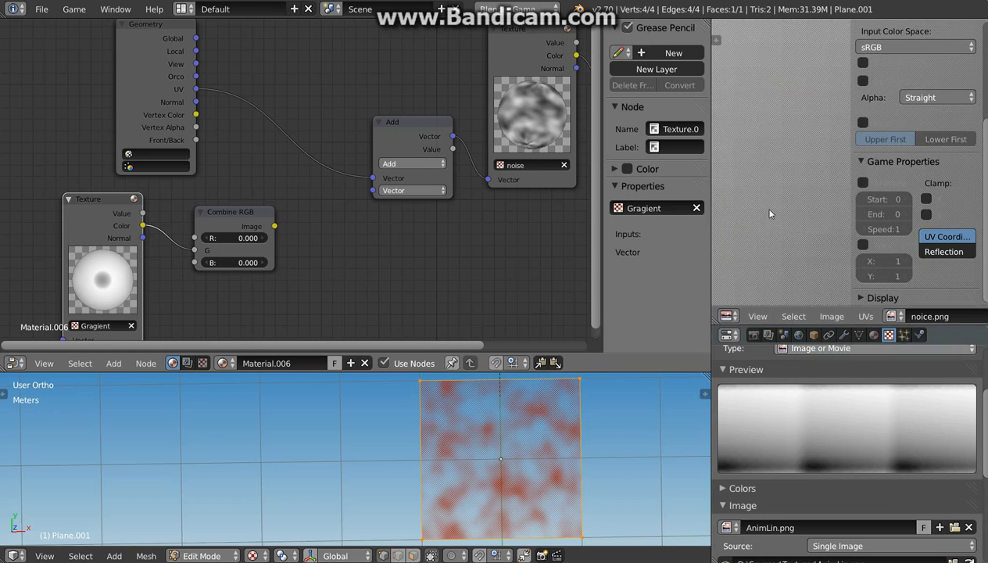
scroll(769, 214, down, 8)
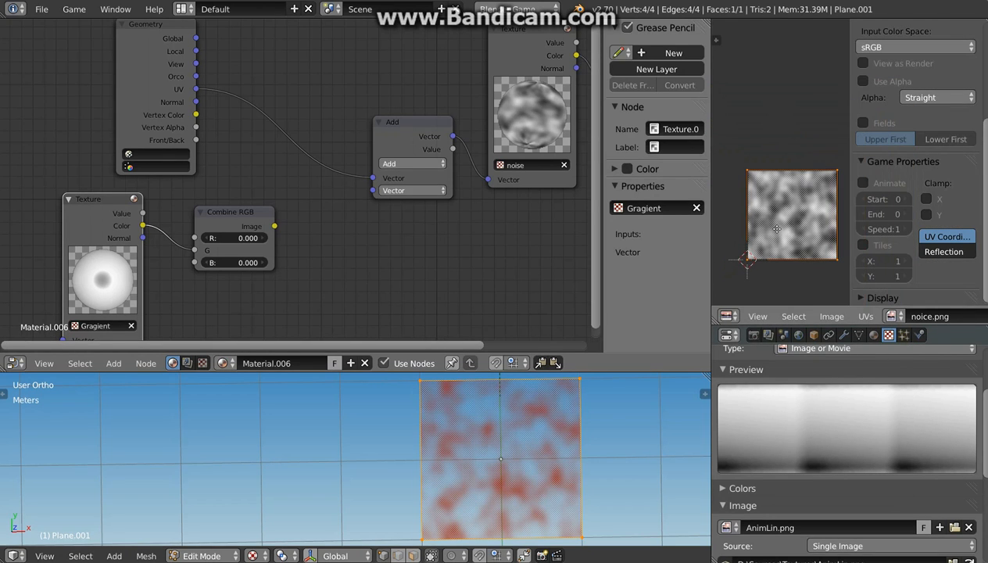
key(n)
scroll(850, 211, up, 2)
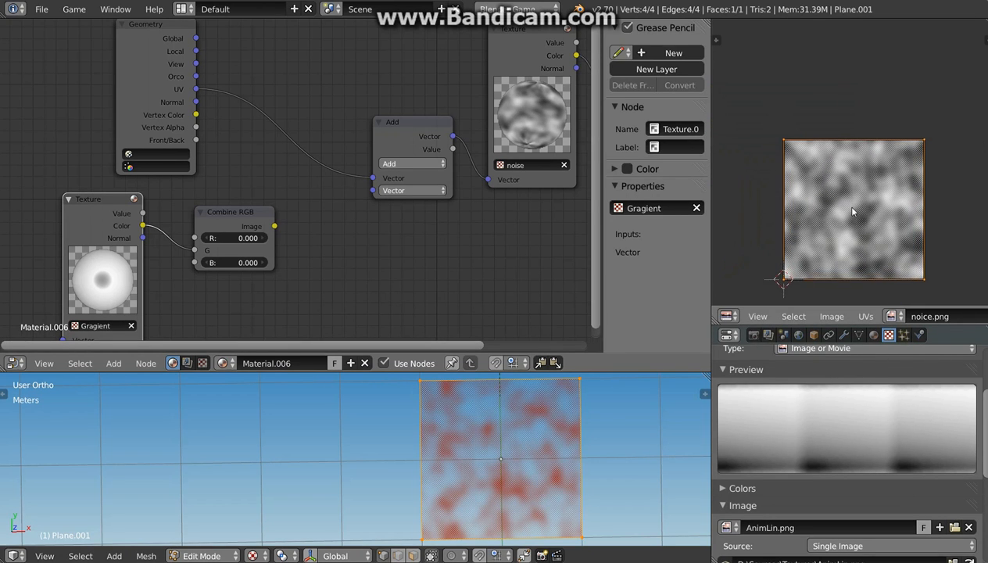
- Try moving the plane's UV face upward along Y by one full image height over the noise image
scroll(854, 211, up, 1)
key(g)
key(y)
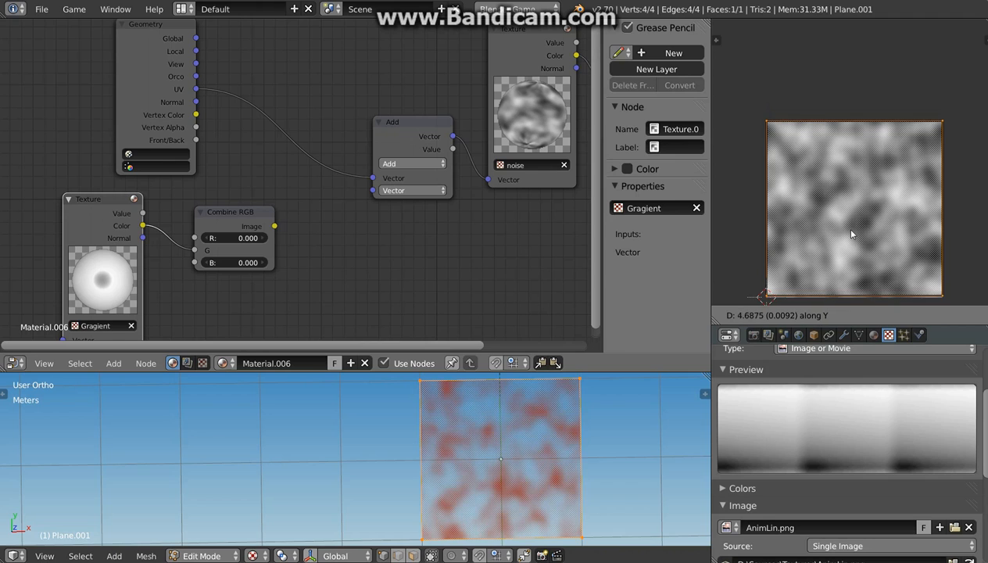
click(852, 234)
key(g)
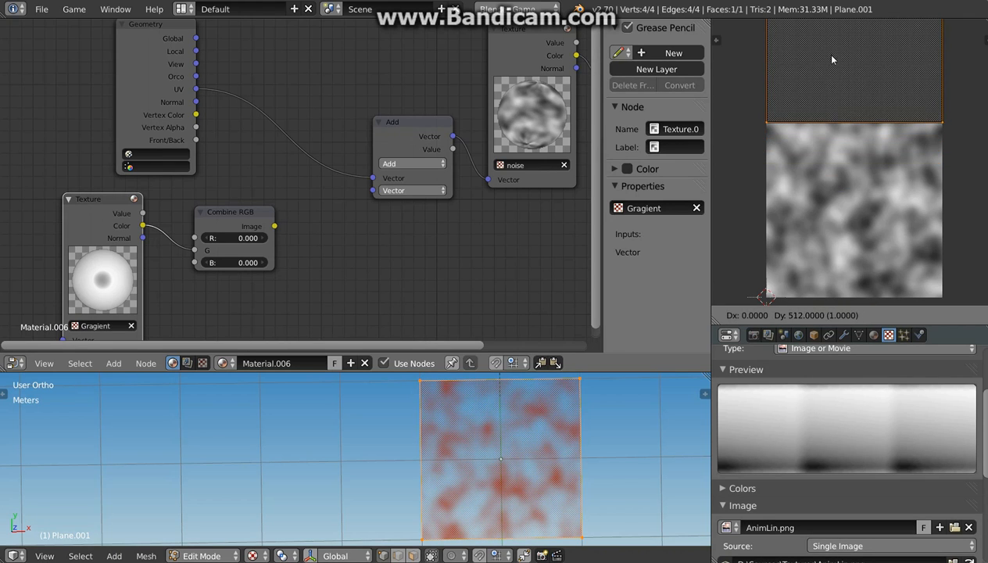
right_click(954, 229)
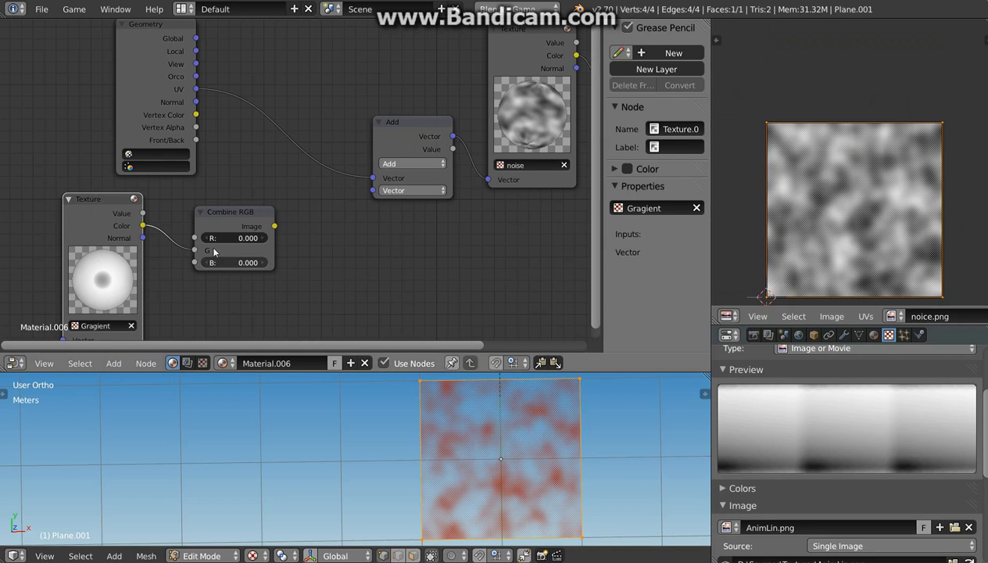
- Make room beside the Combine RGB node and insert a Math node between it and the Gragient Texture node
click(228, 223)
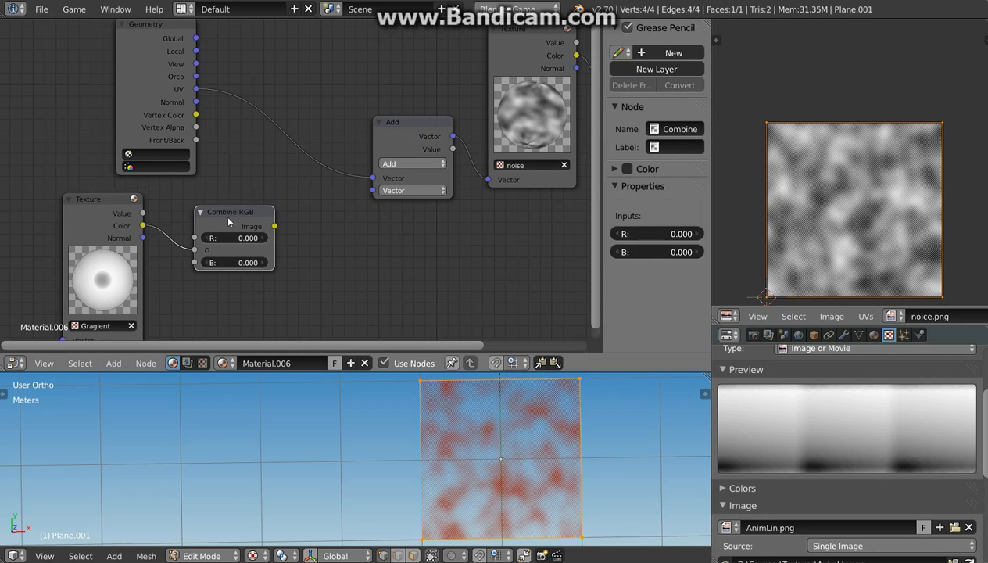
drag(227, 220, 283, 217)
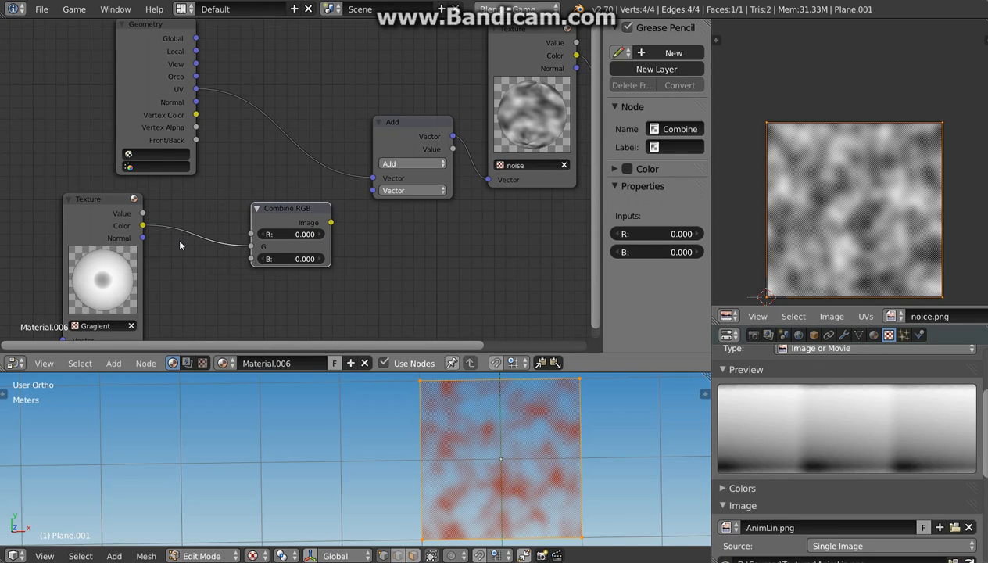
key(shift+a)
mouse_move(180, 245)
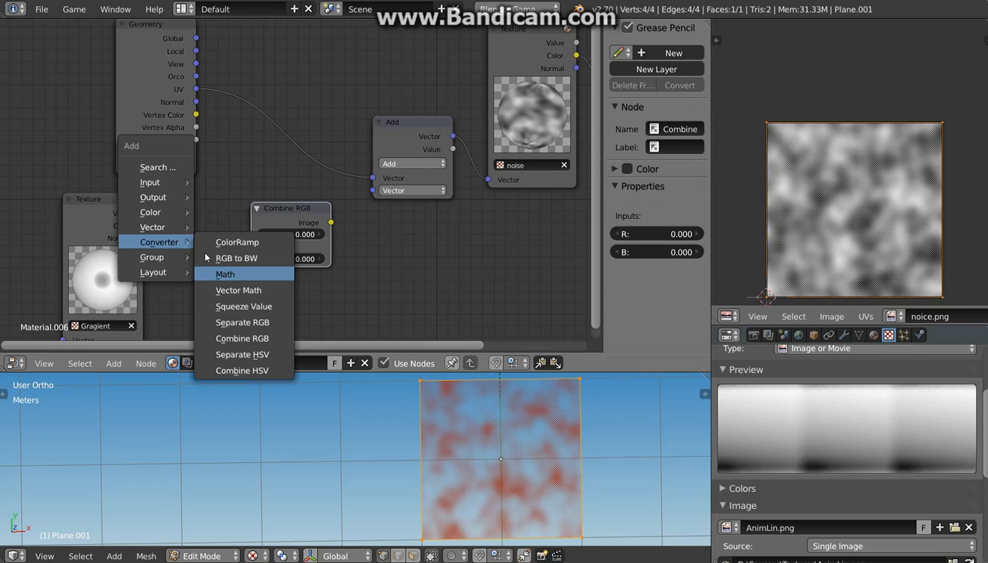
click(221, 274)
click(183, 244)
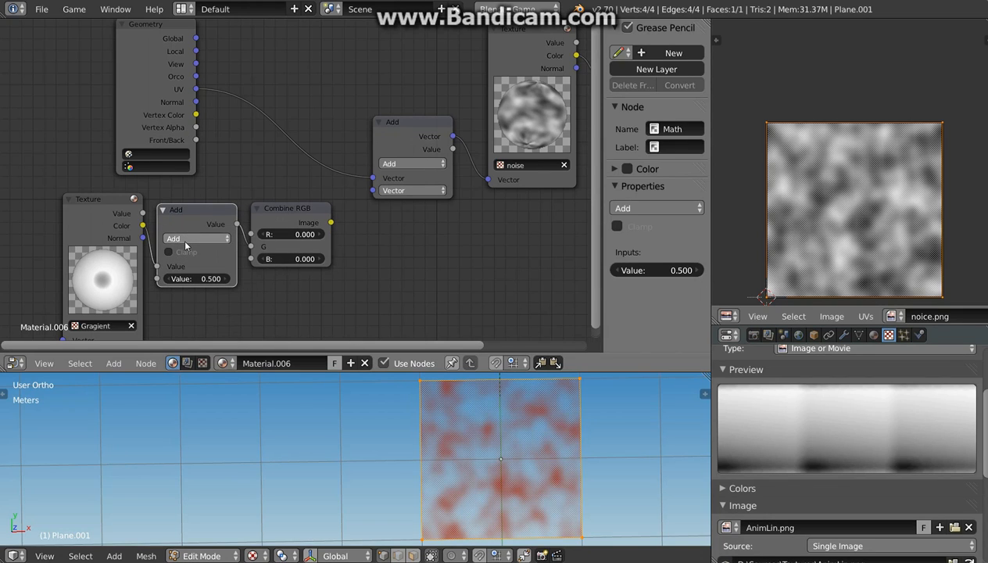
- Set the Math node's operation to Multiply and its second value to 2
click(185, 239)
click(195, 275)
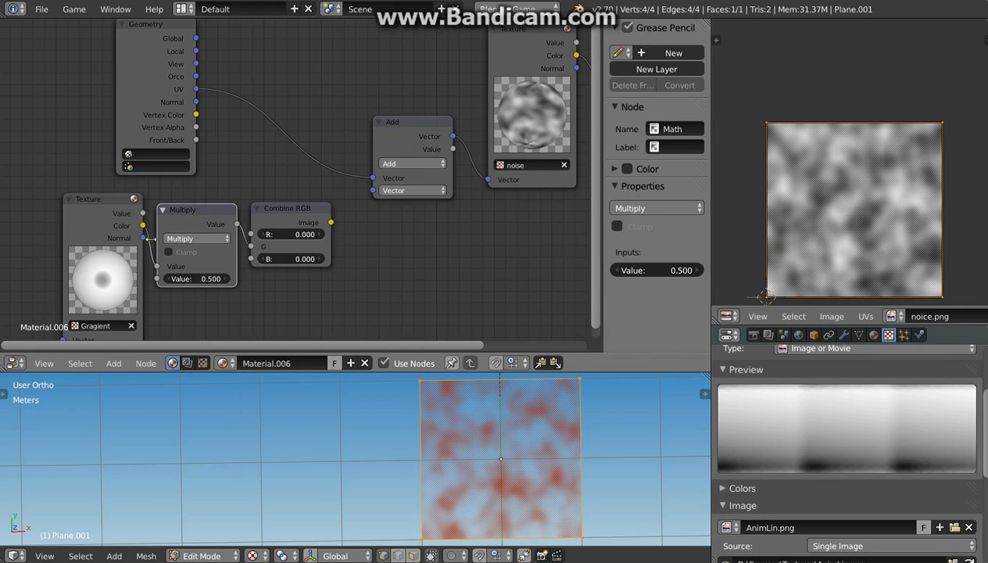
drag(151, 238, 130, 227)
click(198, 278)
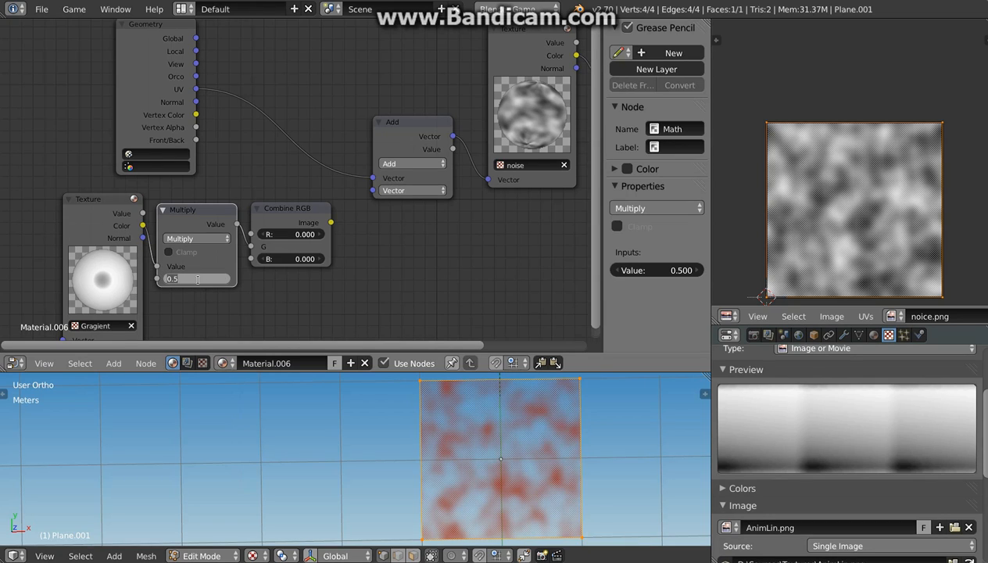
text(2)
key(Return)
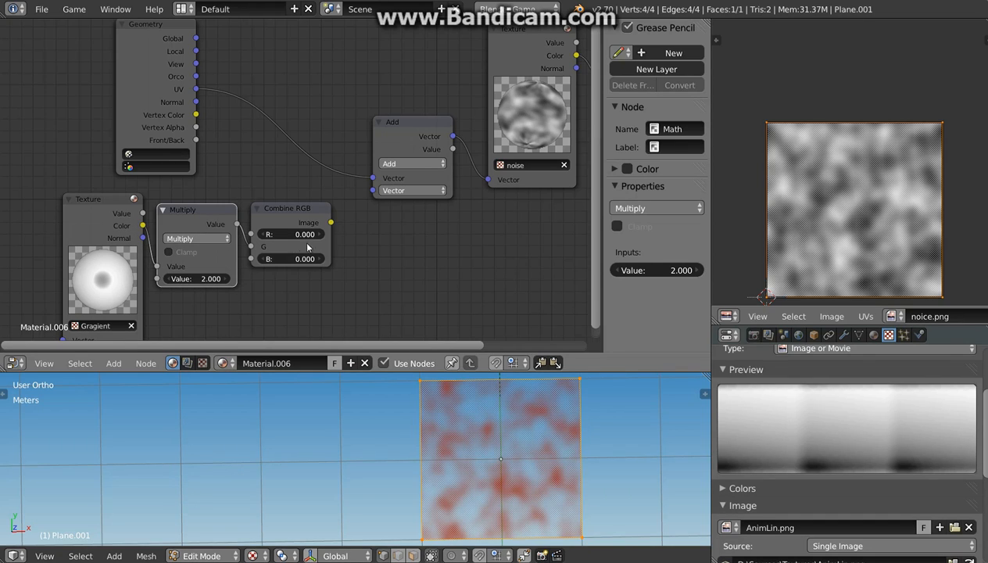
- Connect the Combine RGB node's Image output to the Add node's second Vector input and return the plane to Object Mode
middle_drag(339, 245, 299, 256)
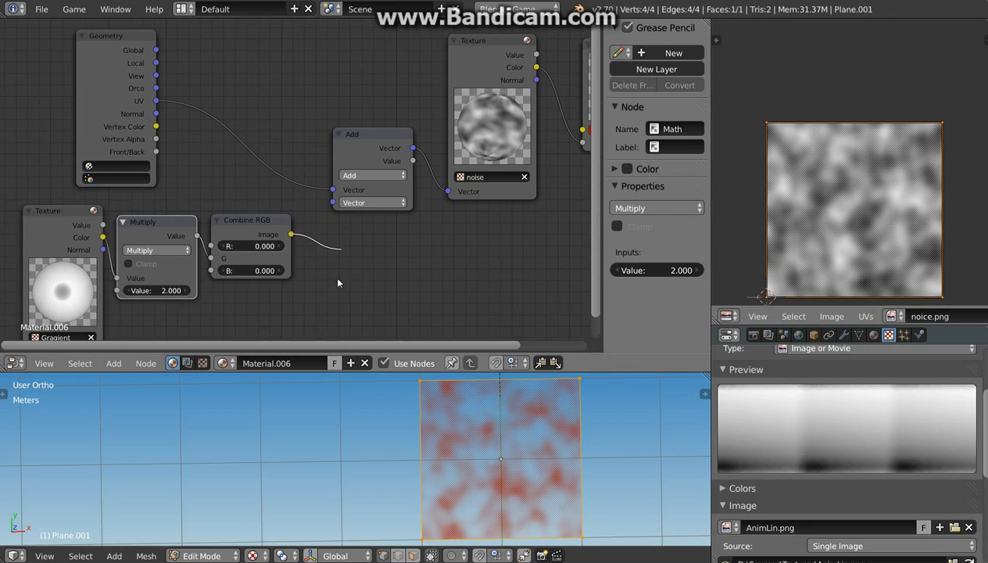
drag(323, 241, 333, 203)
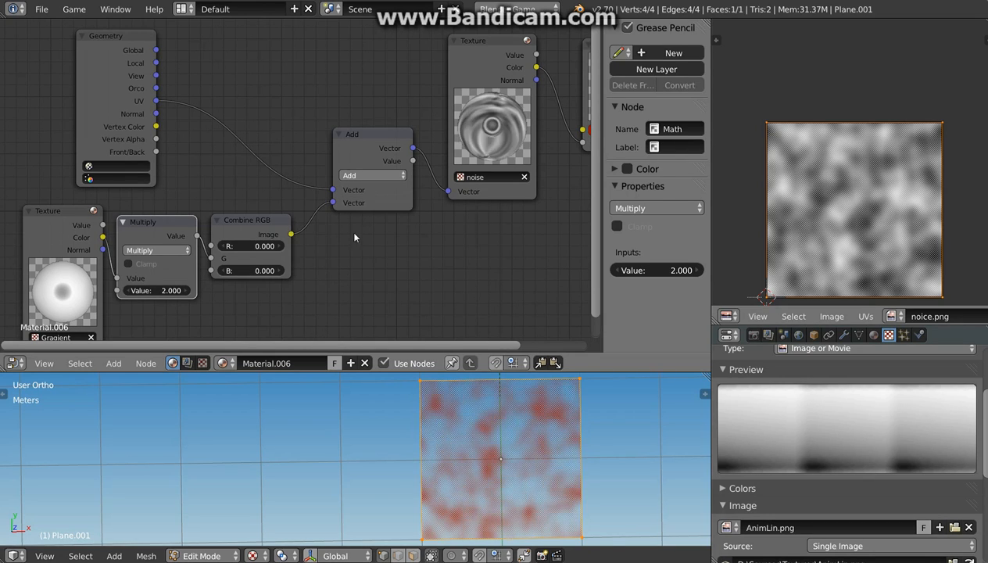
middle_drag(474, 204, 401, 221)
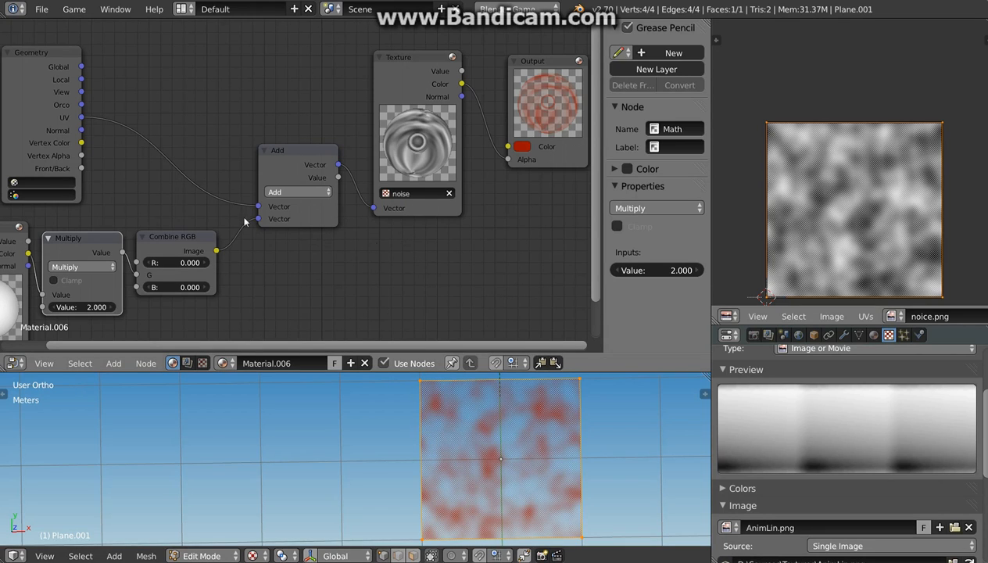
key(Tab)
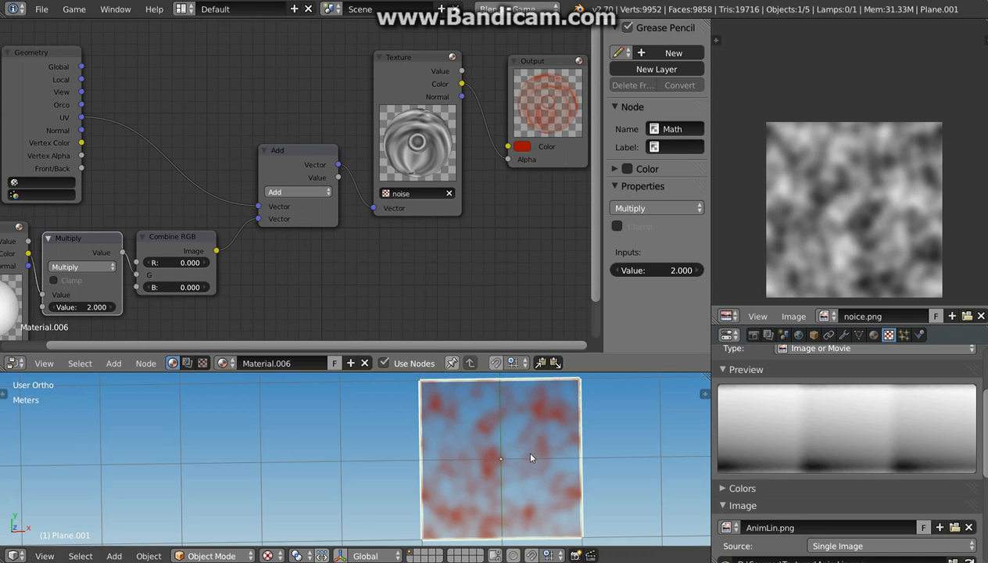
- Run the game in the viewport to check the animated noise on the plane, and stop it
shift+middle_drag(507, 473, 494, 474)
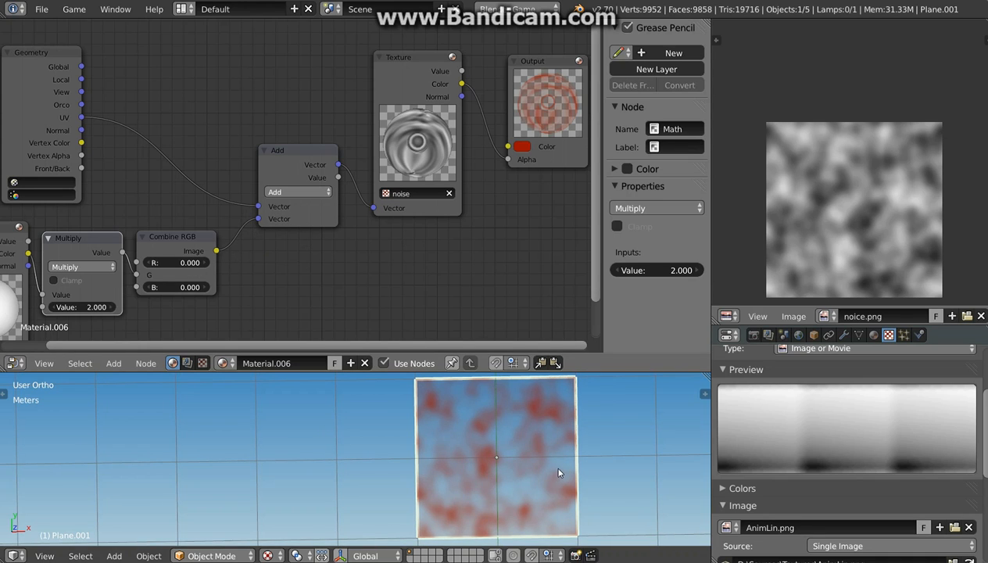
key(p)
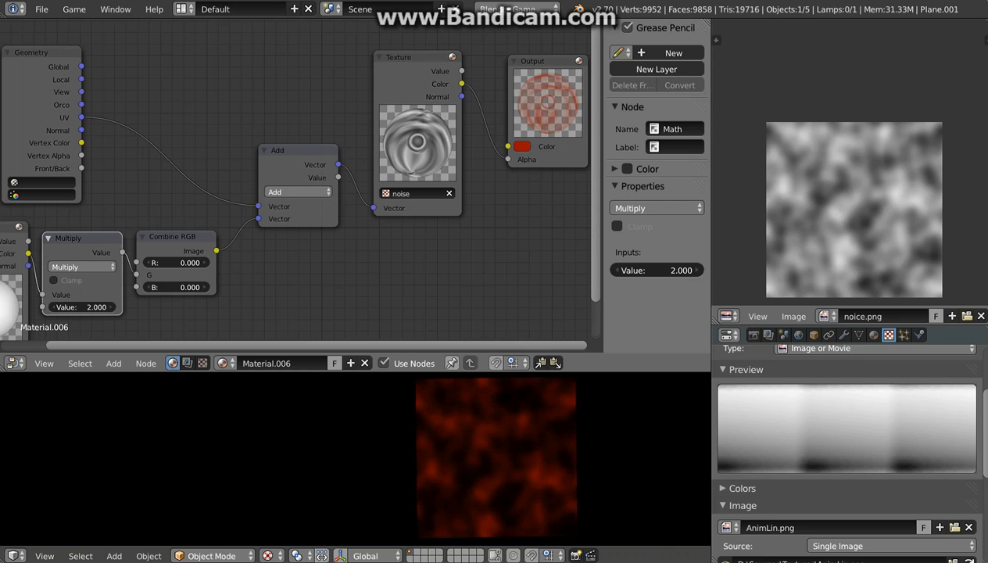
key(Escape)
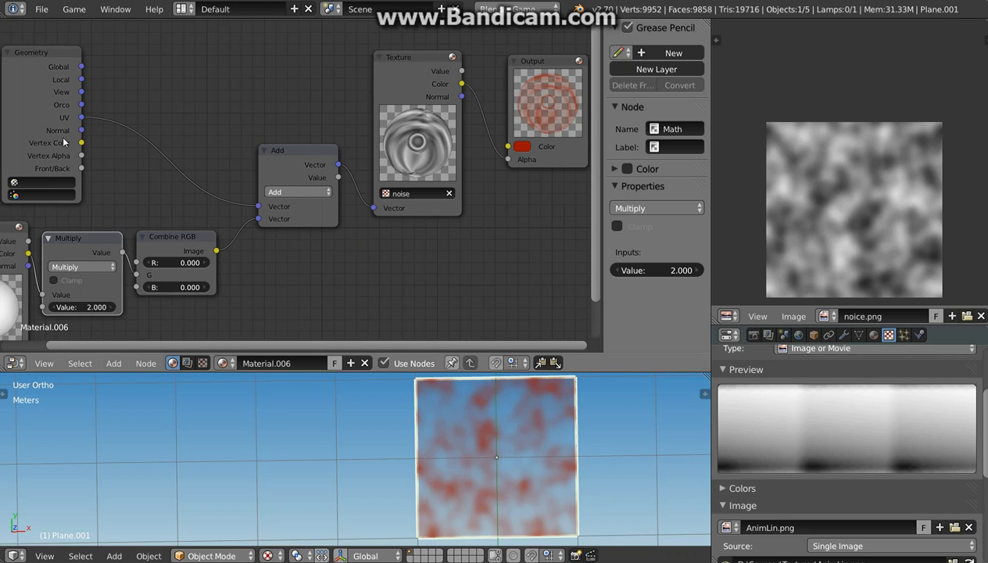
- Examine the node chain from the Geometry and Gragient Texture nodes to the Output node, and the plane in the scene
middle_drag(203, 257, 236, 256)
scroll(302, 231, down, 2)
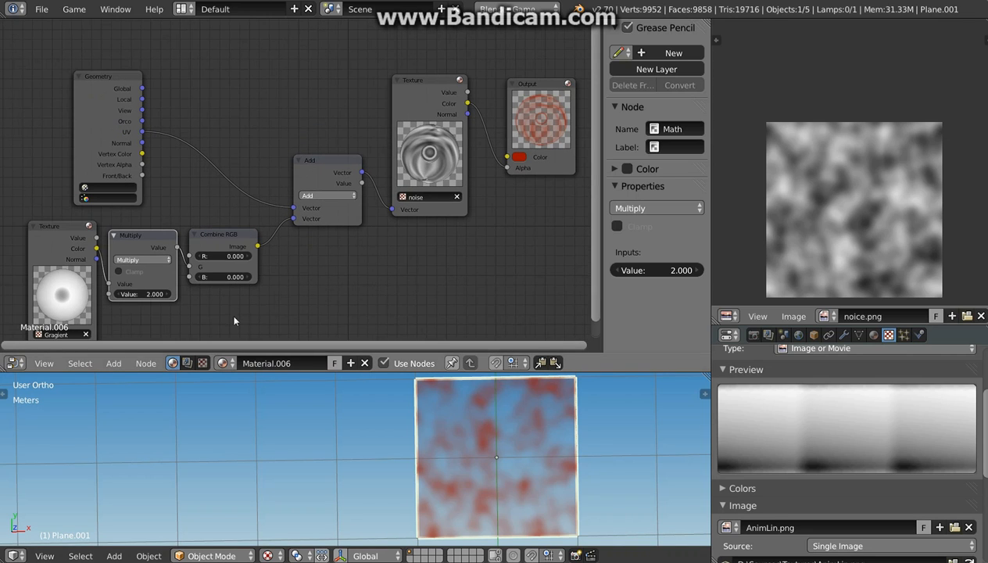
scroll(327, 225, up, 1)
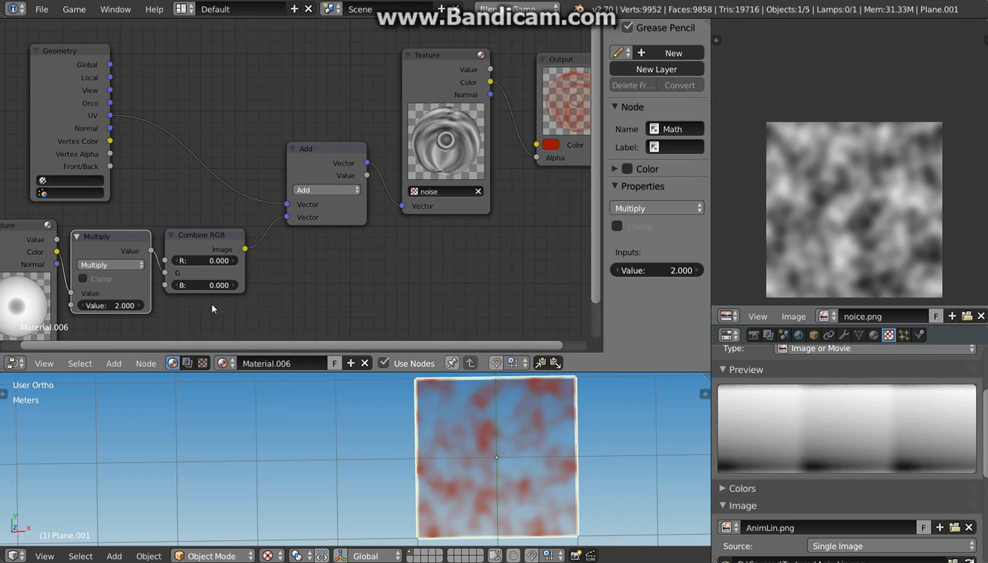
middle_drag(397, 241, 437, 232)
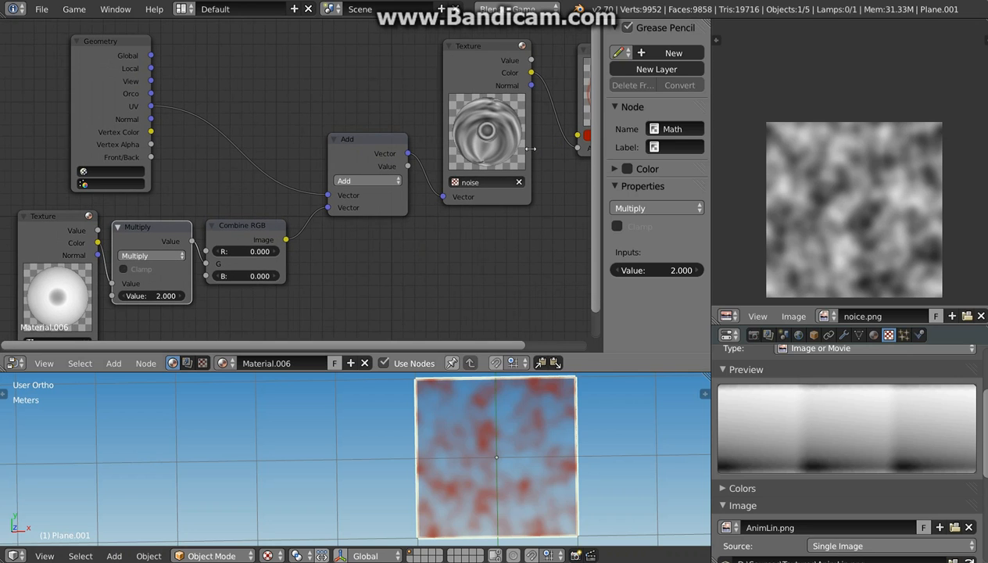
middle_drag(529, 148, 487, 149)
scroll(487, 149, down, 1)
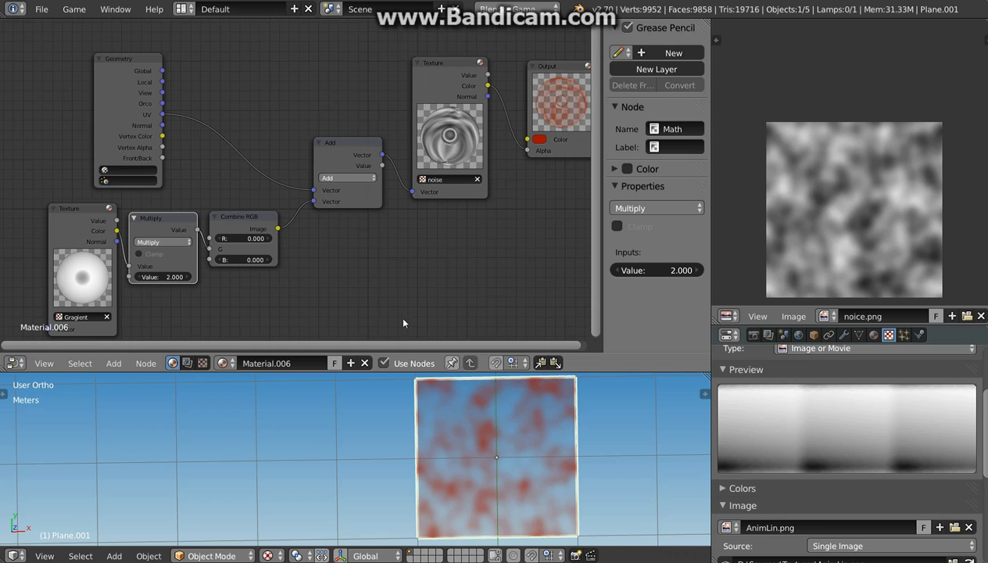
middle_drag(466, 471, 301, 419)
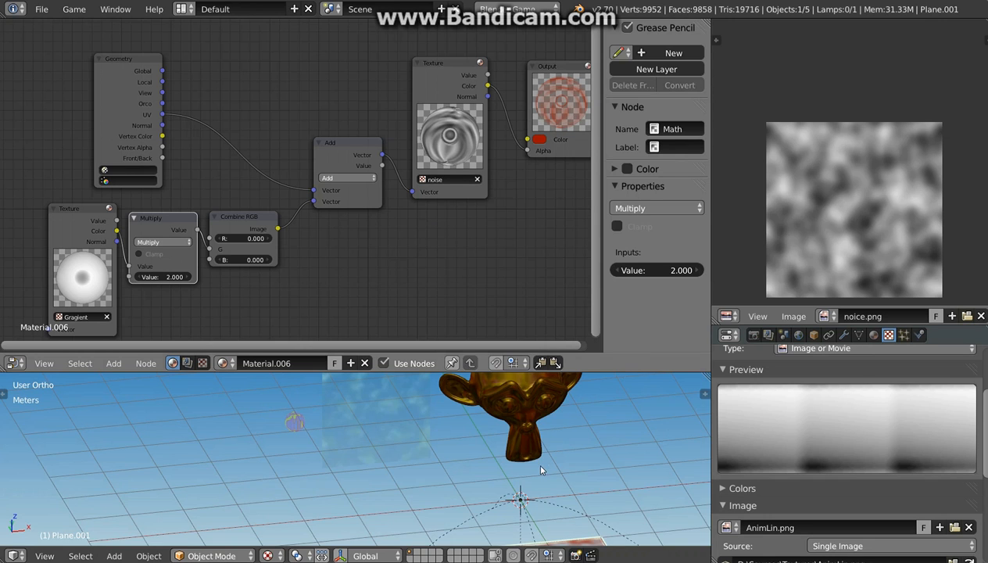
middle_drag(540, 469, 496, 539)
middle_drag(545, 496, 450, 485)
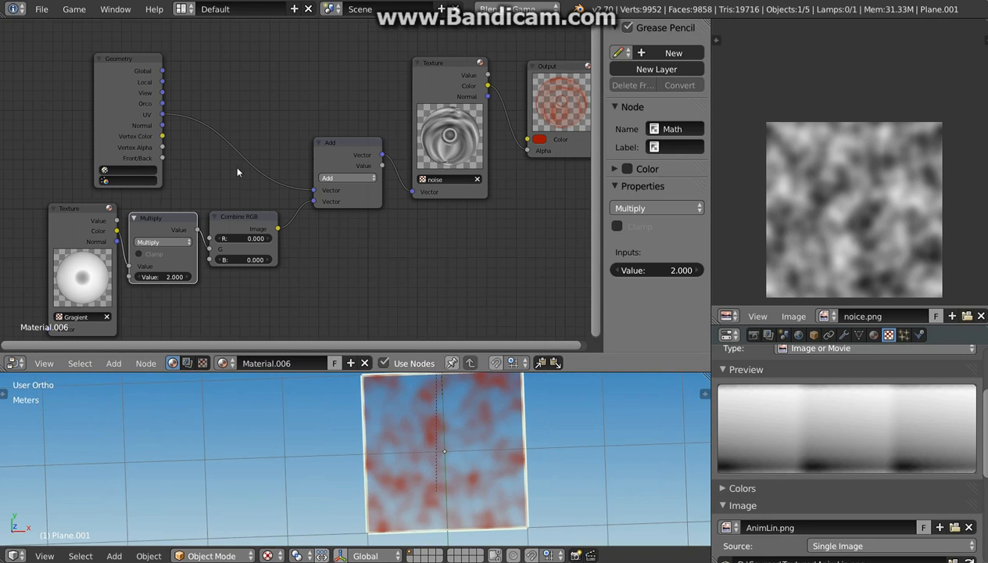
- Make room beside the Geometry node and insert a Mapping node between its UV output and the Add node's first Vector input
click(117, 72)
drag(117, 72, 71, 75)
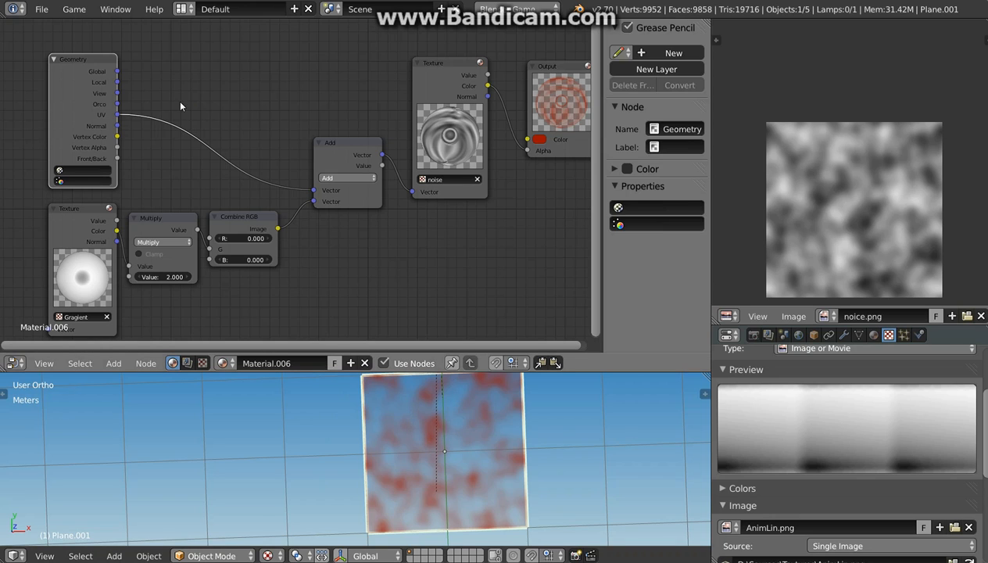
key(shift+a)
mouse_move(148, 95)
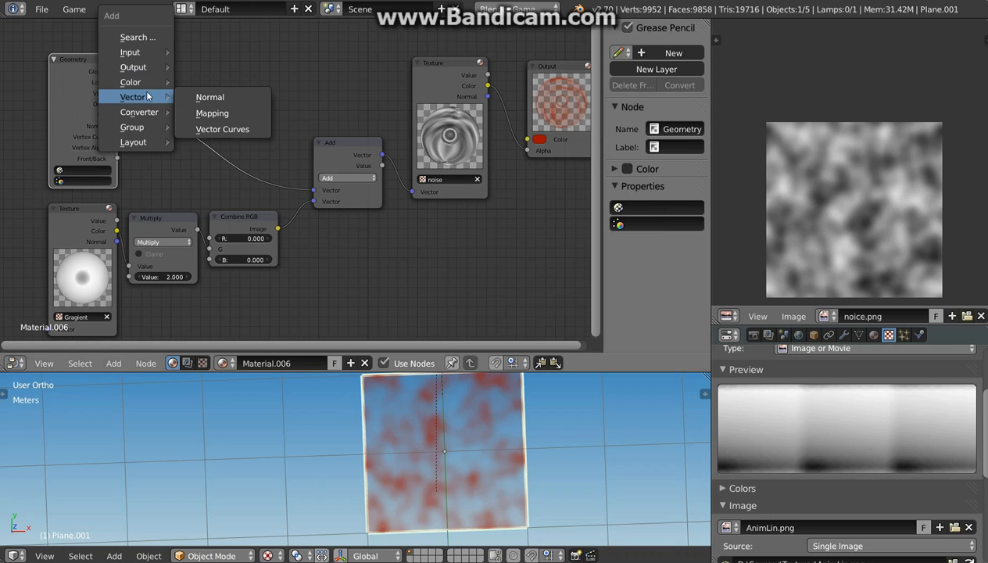
click(210, 113)
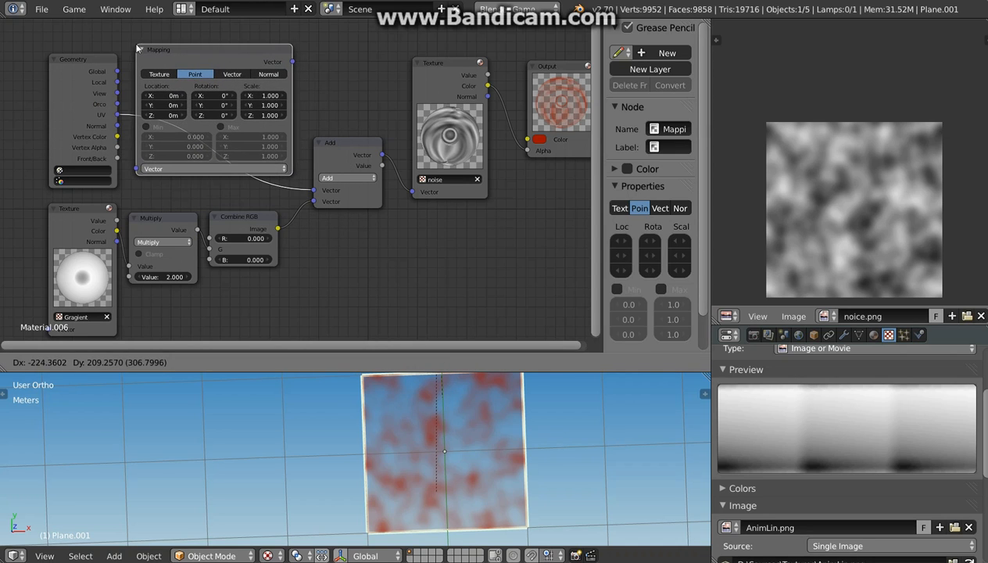
click(152, 60)
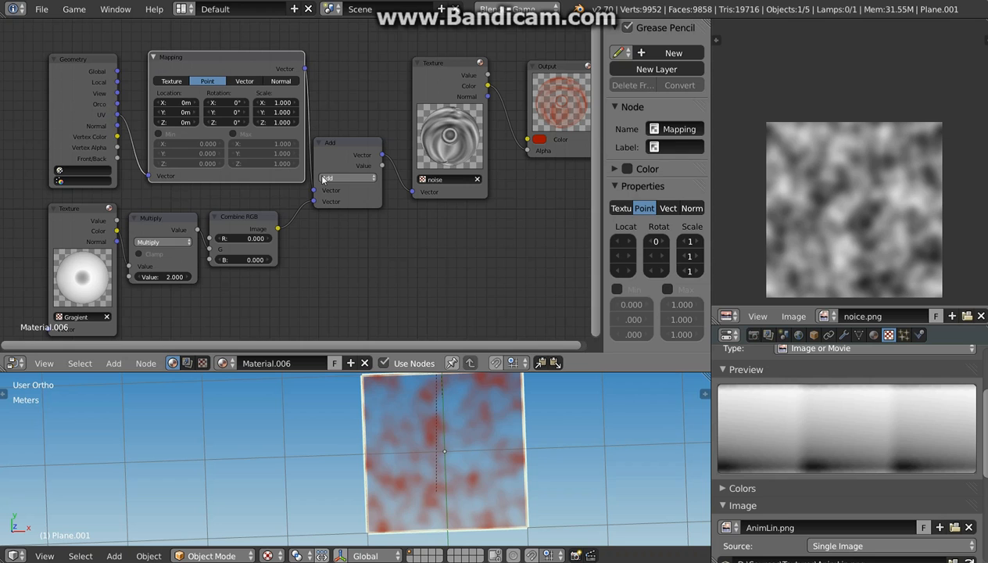
- View the plane from the top and run the game to check the direction in which its noise moves, and stop it
scroll(204, 88, up, 2)
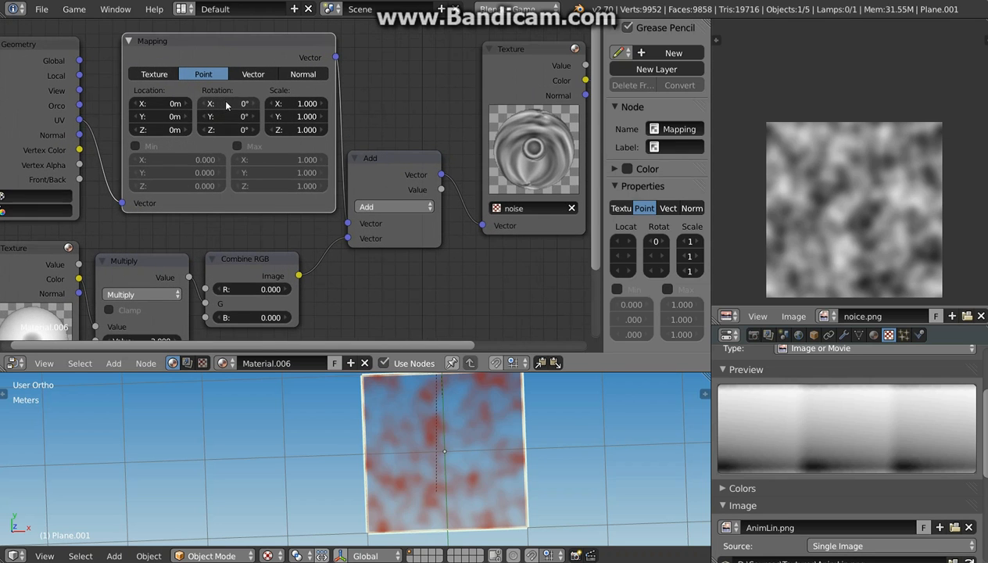
scroll(202, 94, up, 3)
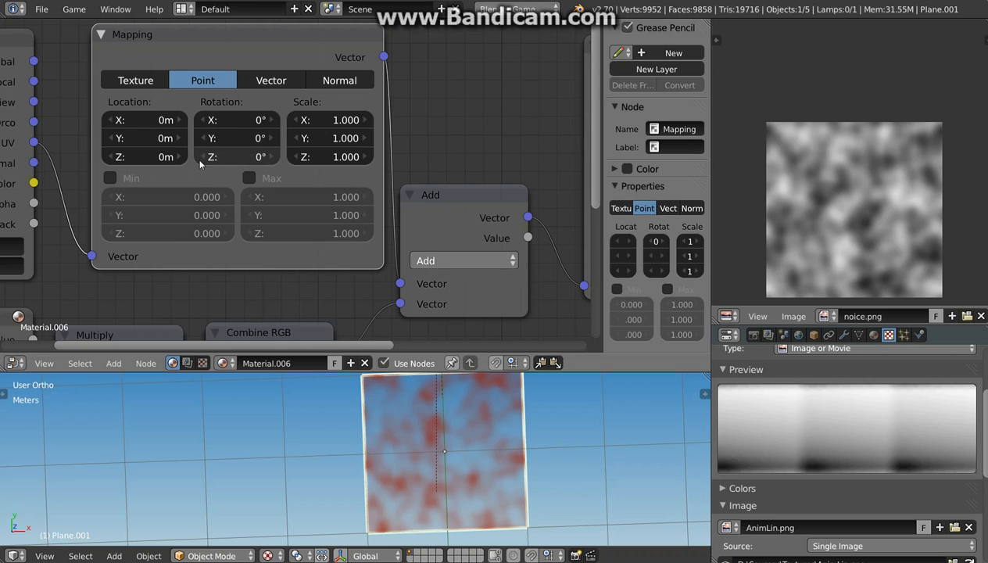
middle_drag(449, 450, 432, 374)
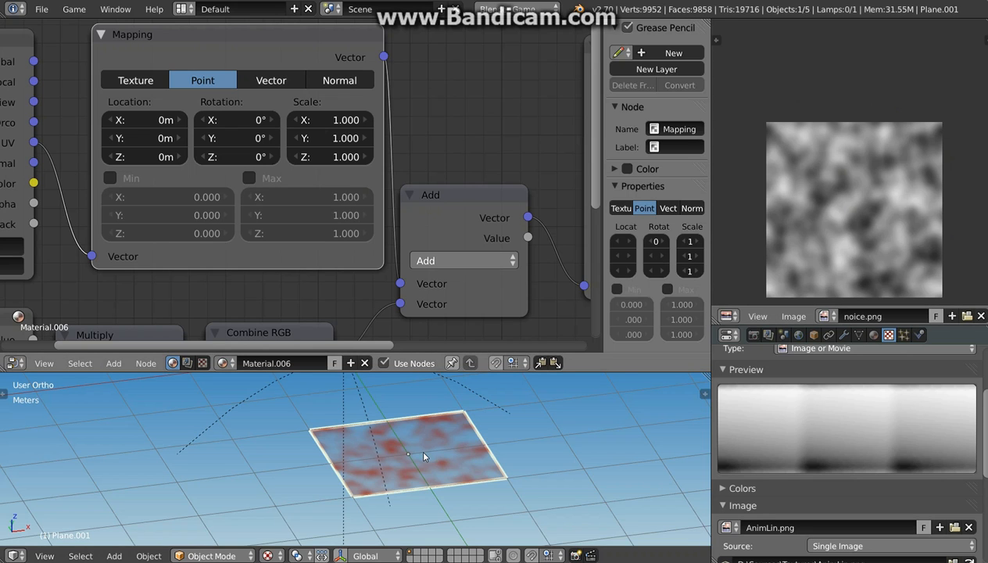
key(KP_7)
shift+middle_drag(426, 404, 386, 509)
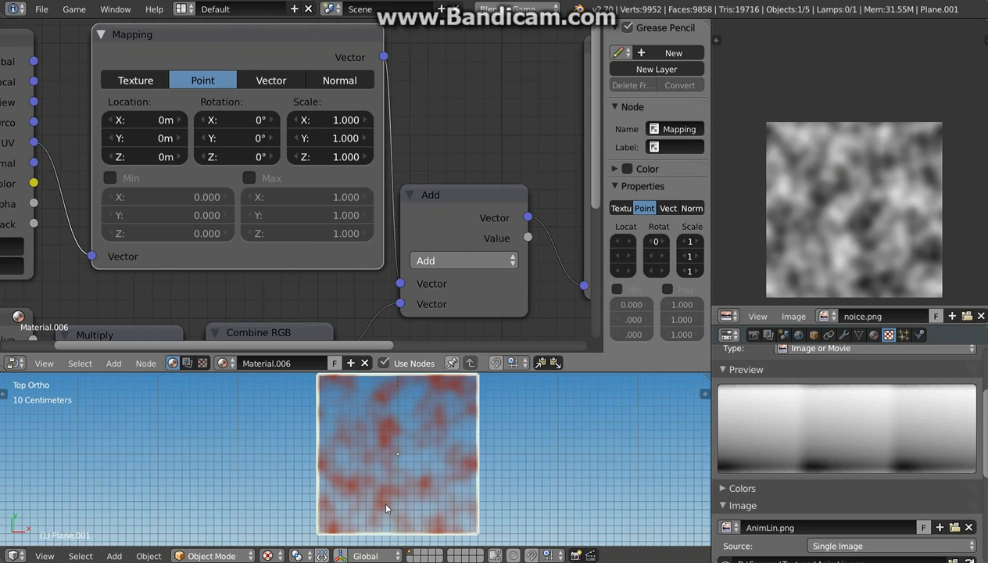
key(shift+z)
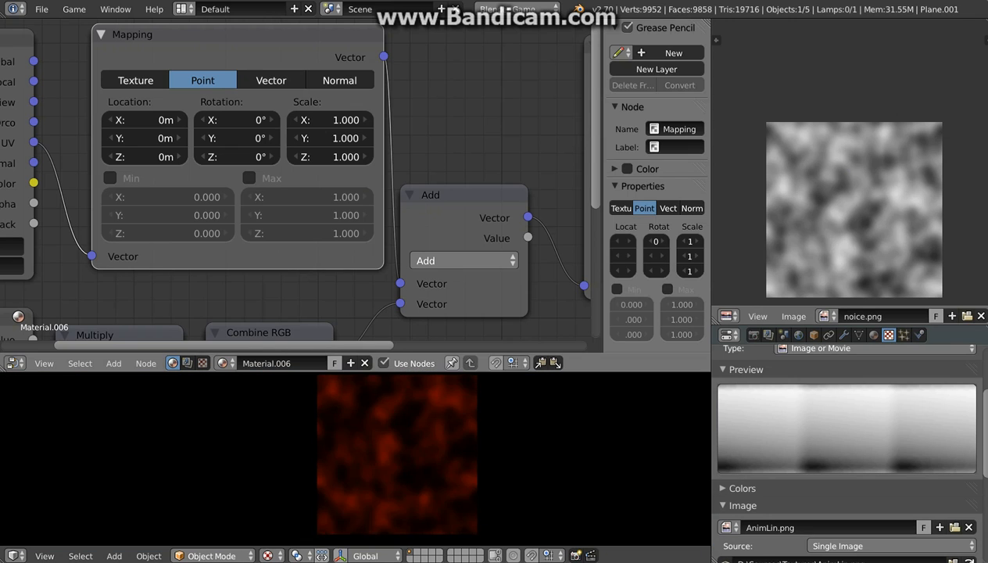
key(shift+z)
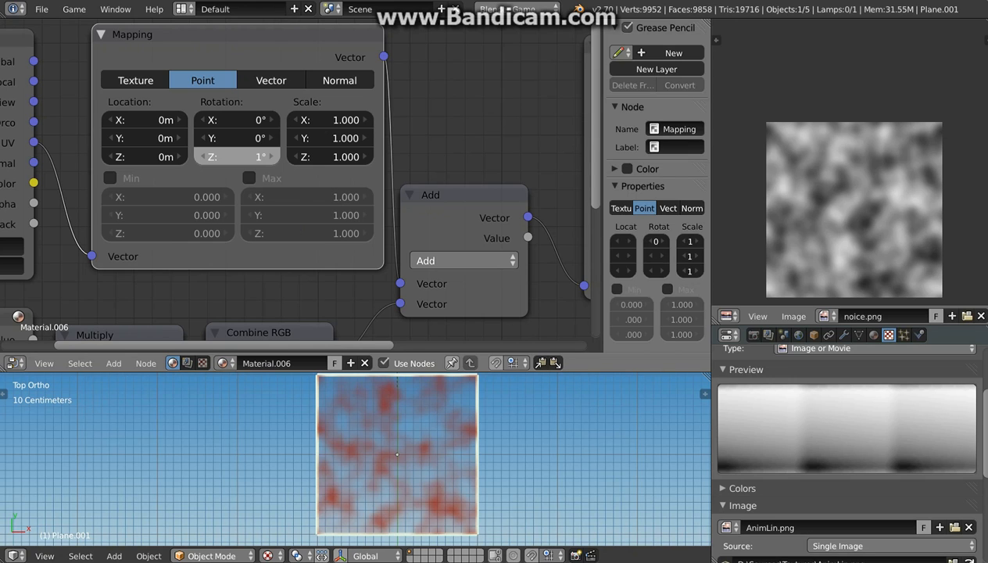
- Set the Mapping node's Z rotation to 52° and test the noise animation in the game
drag(237, 156, 267, 156)
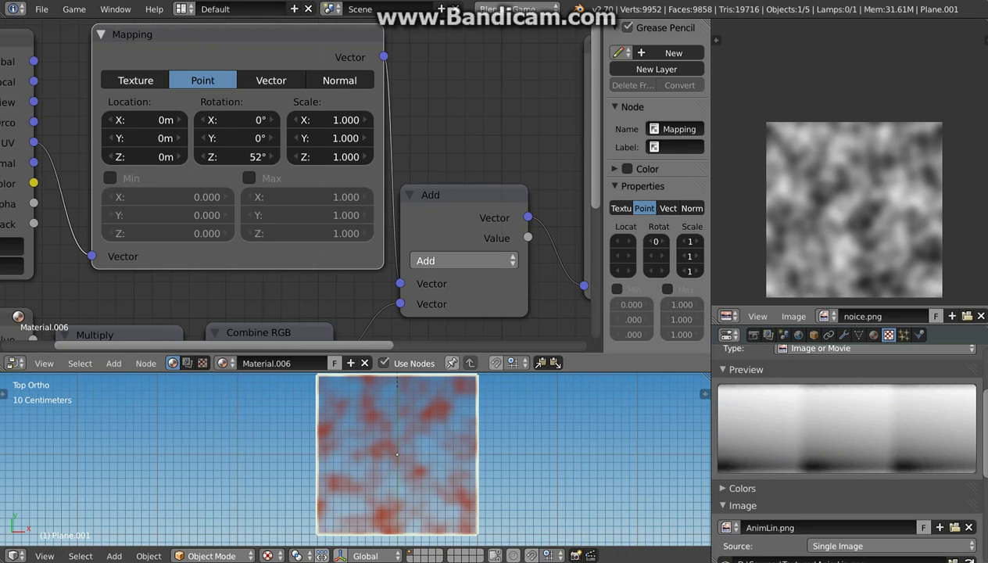
key(p)
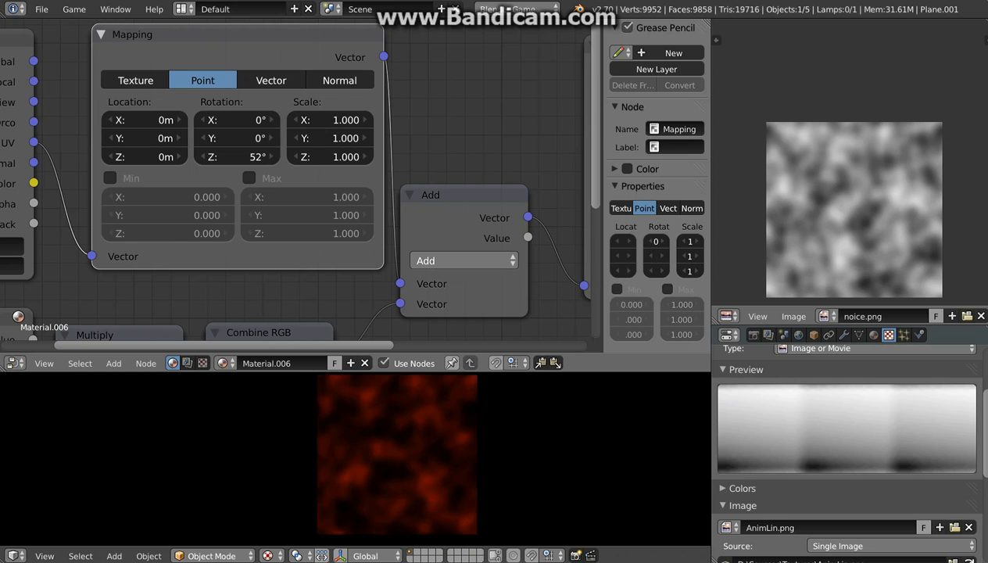
key(Escape)
- Set the Mapping node's Z rotation to 90° and test the noise animation in the game
click(238, 156)
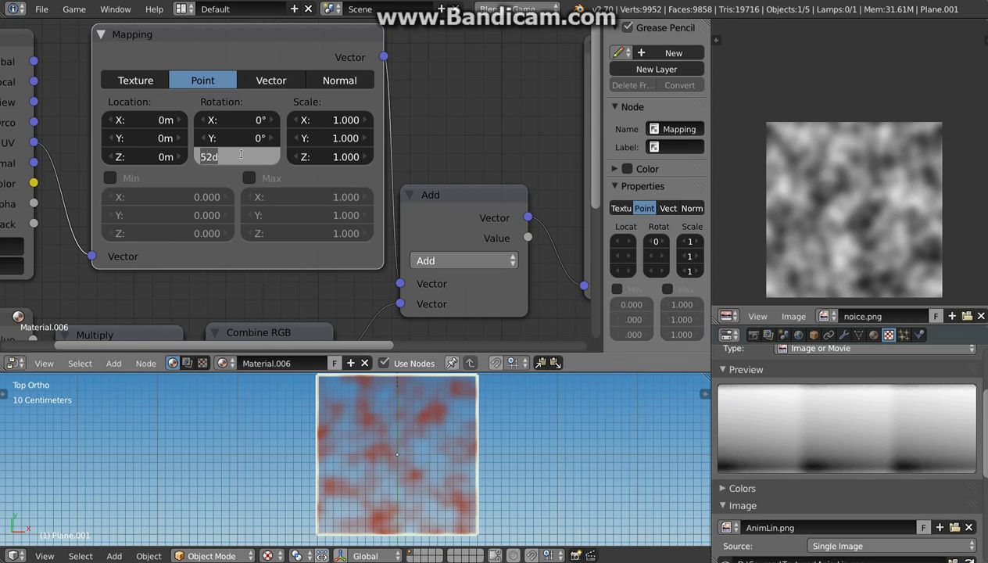
text(90)
key(Return)
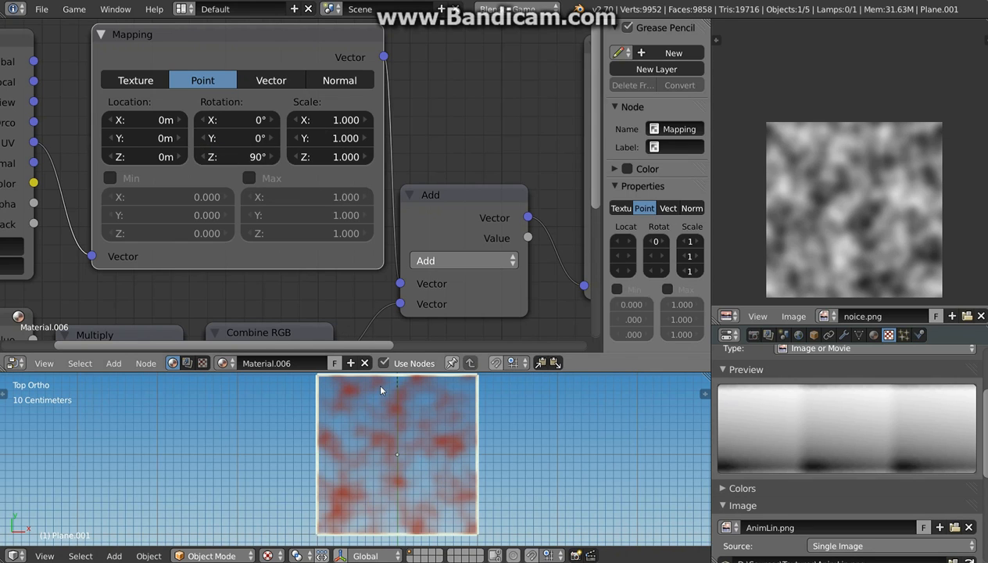
key(p)
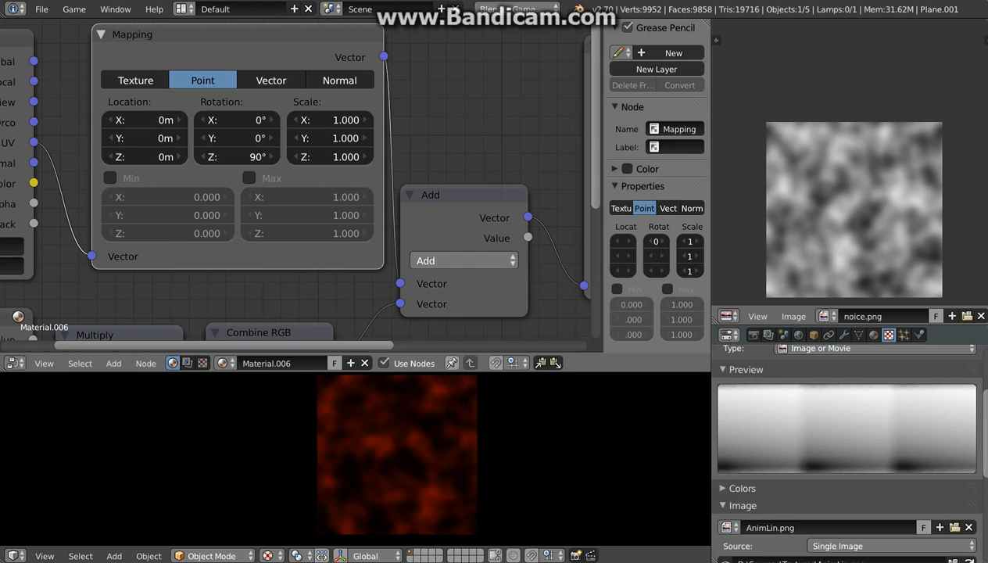
key(Escape)
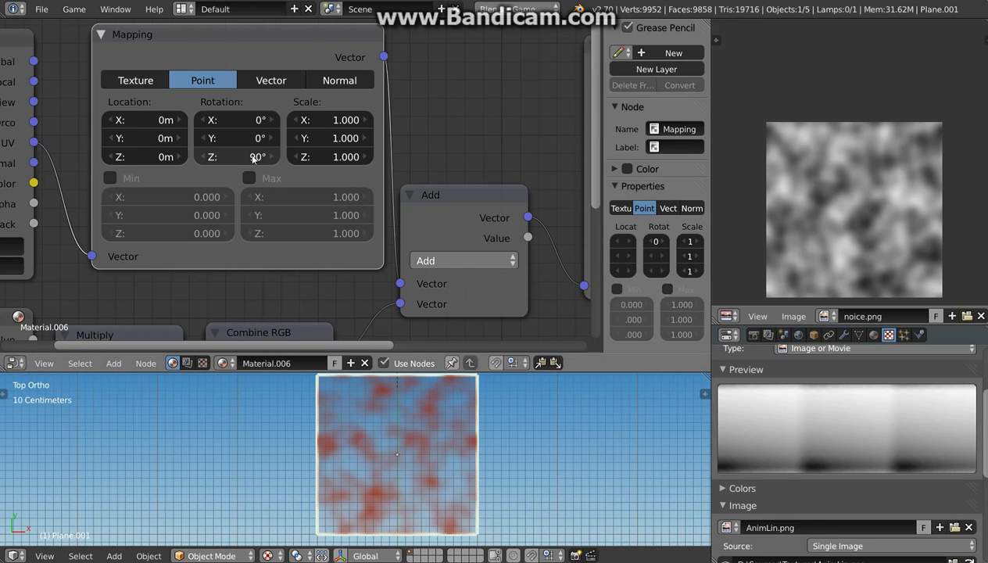
- Set the Mapping node's Z rotation to 67° and test the noise animation in the game
drag(237, 157, 215, 157)
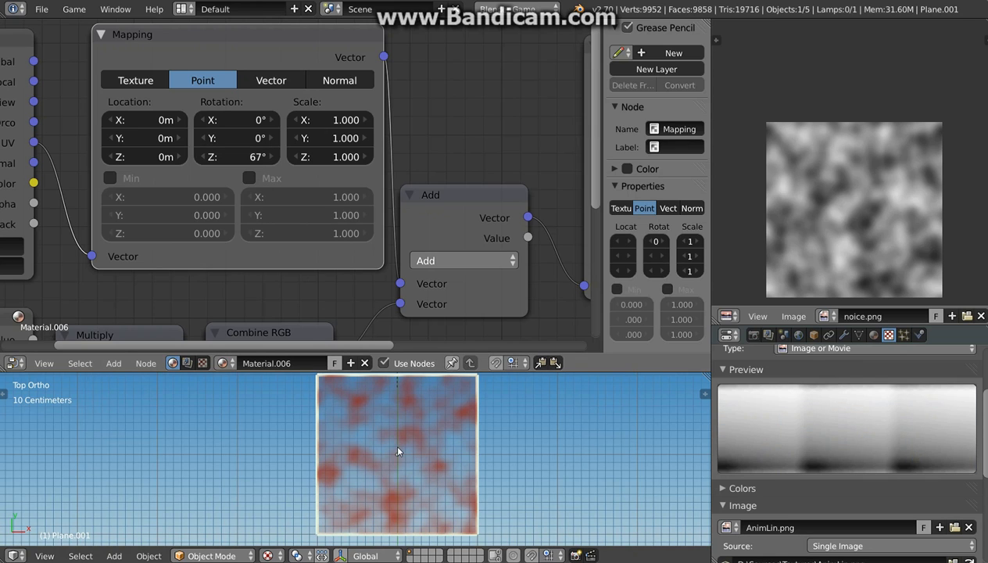
key(p)
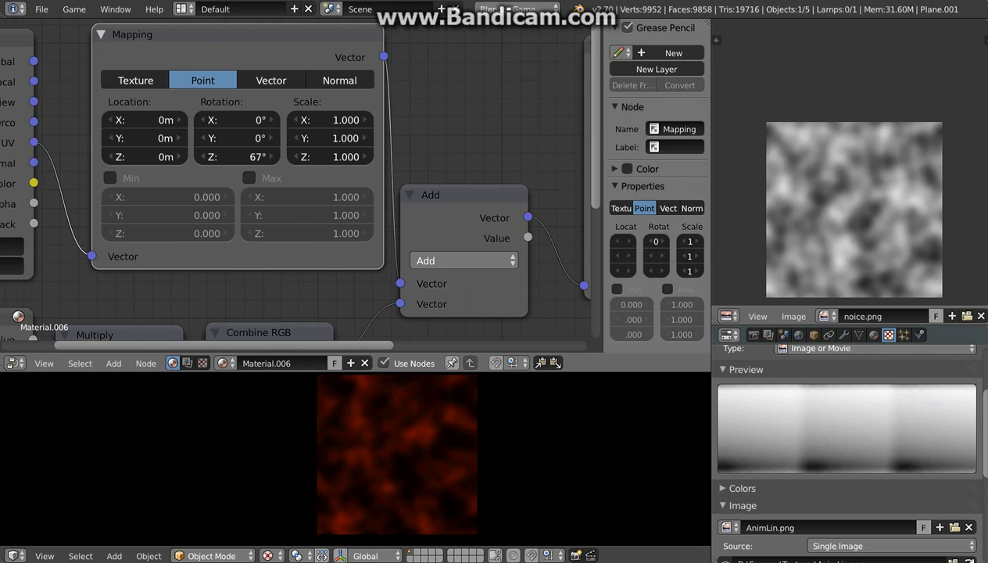
key(Escape)
- Select the translucent blue plane beside the monkey head and frame it in the front view
scroll(370, 157, down, 3)
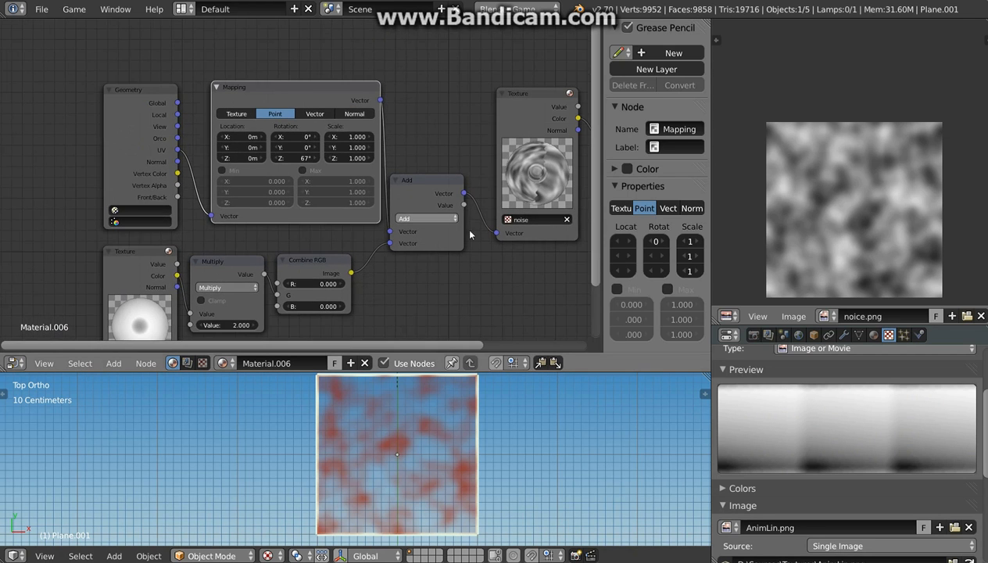
middle_drag(470, 234, 451, 206)
middle_drag(487, 439, 370, 558)
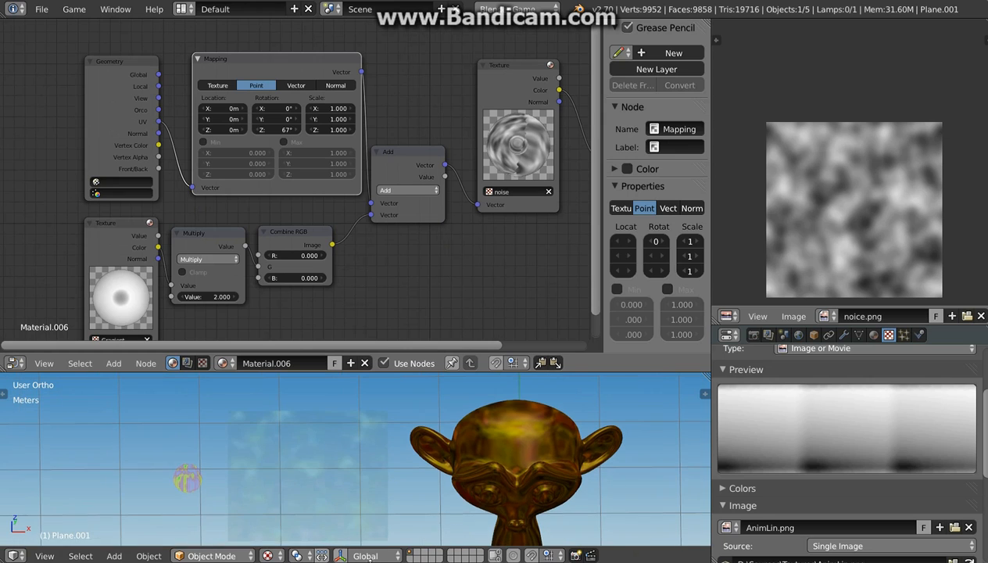
right_click(300, 478)
key(KP_1)
key(KP_Decimal)
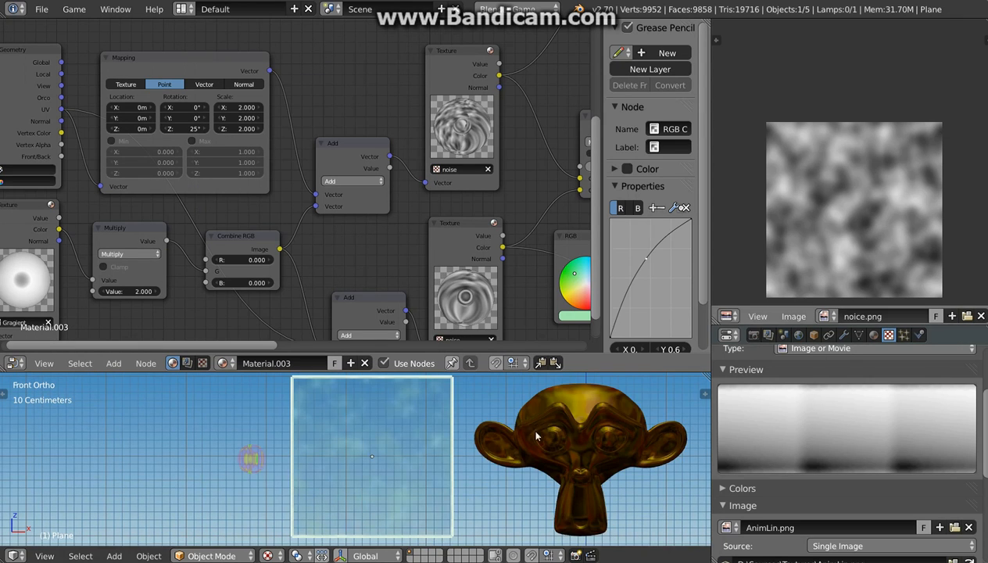
- Run the game to watch the blue plane's animation, stop it, and examine the node network of its Material.003
key(shift+z)
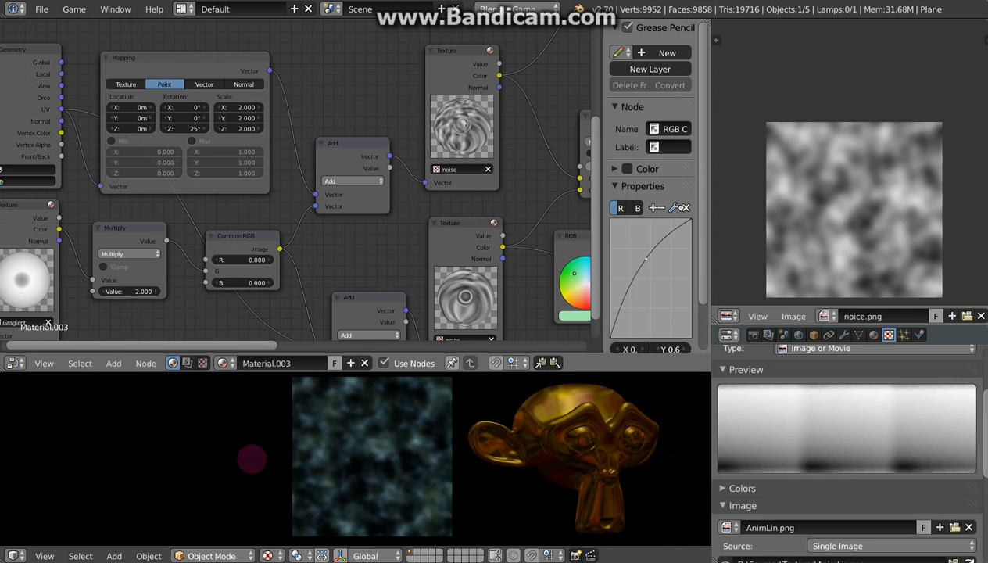
click(252, 459)
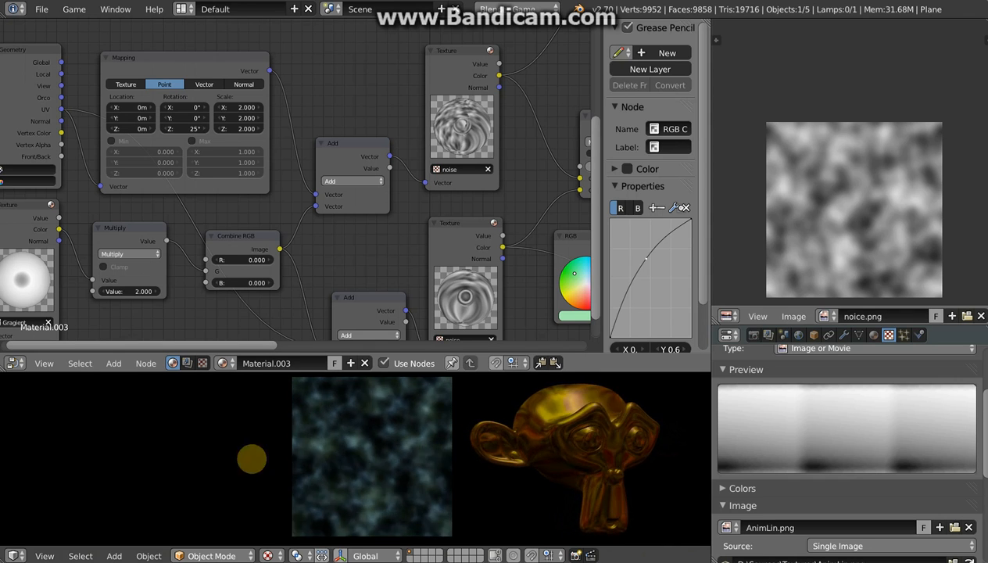
click(252, 459)
key(shift+z)
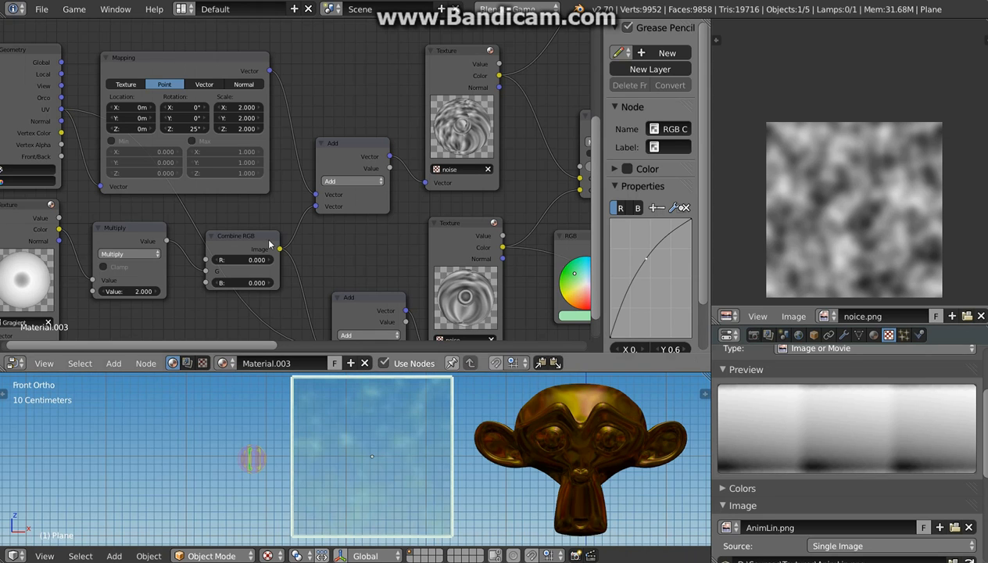
middle_drag(363, 240, 167, 119)
middle_drag(405, 228, 271, 58)
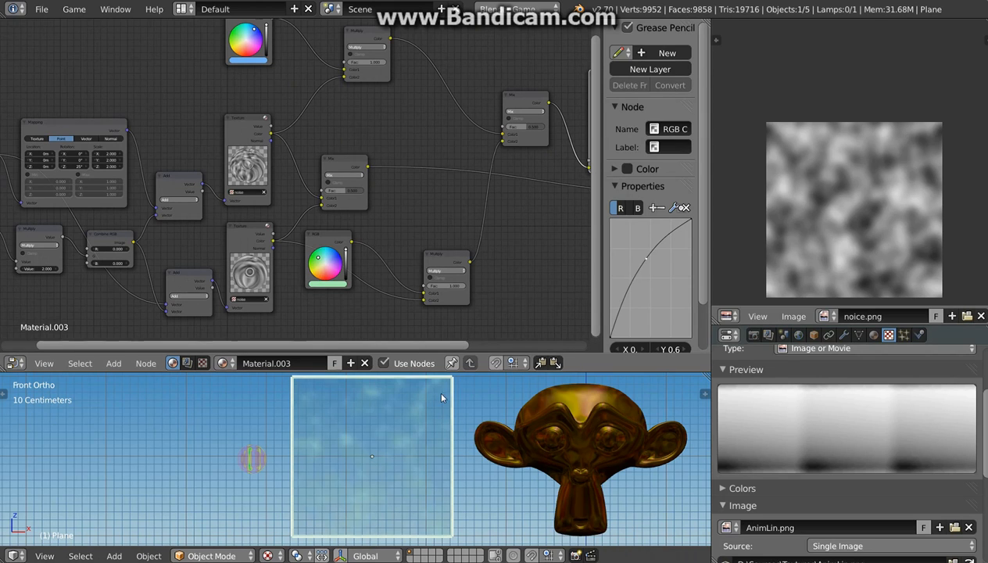
- Enlarge the 3D viewport and select the red noise plane again, leaving its position as it is
drag(460, 372, 458, 95)
middle_drag(486, 354, 502, 388)
right_click(587, 383)
key(g)
key(Escape)
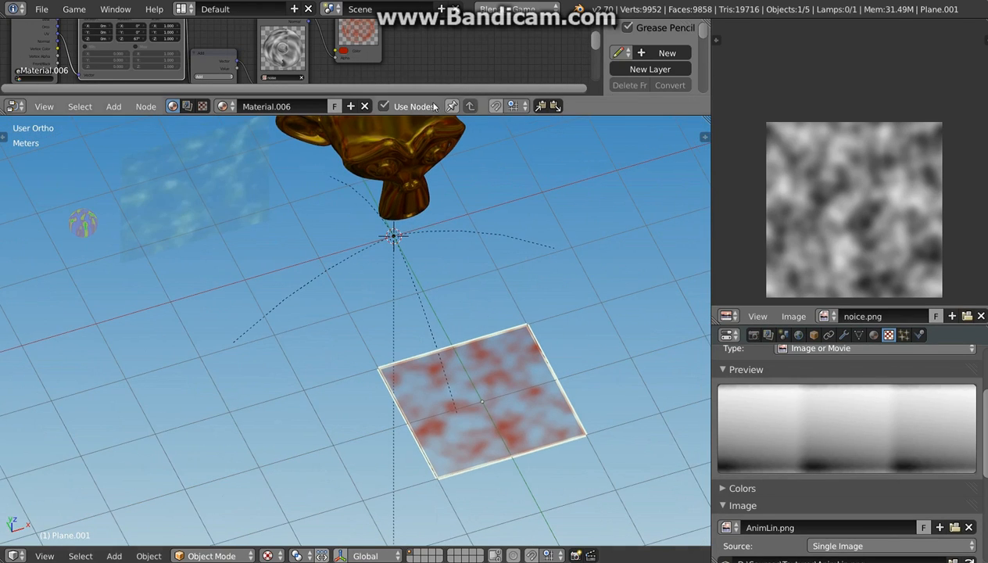
- Enlarge the node editor and move the Output node farther away from the noise Texture node
drag(506, 116, 507, 414)
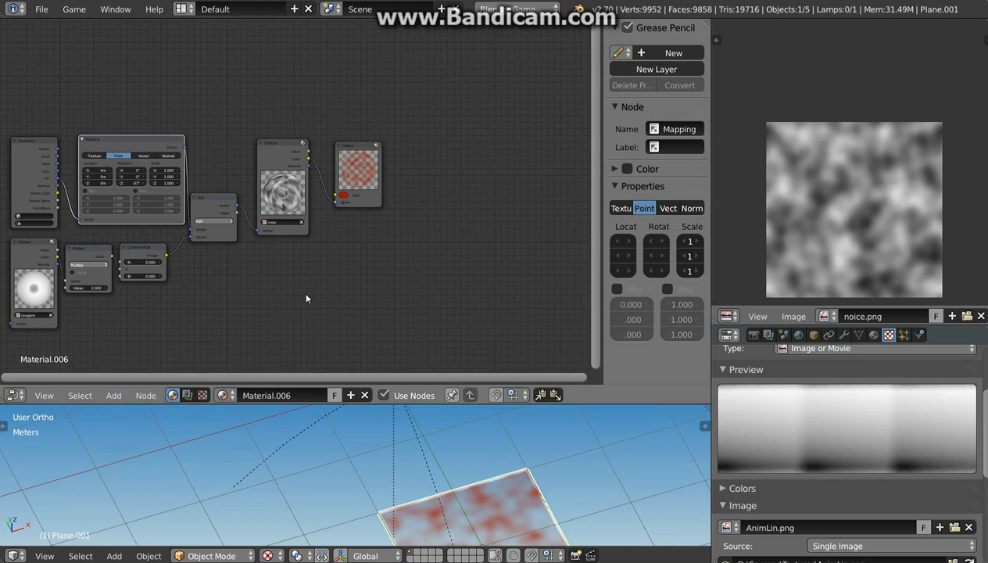
scroll(391, 293, up, 3)
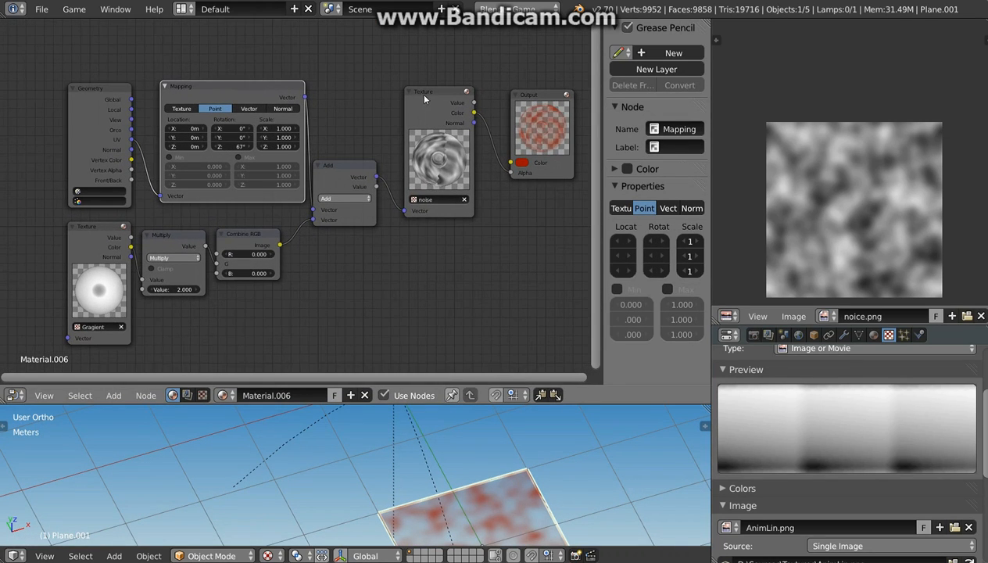
click(530, 105)
drag(531, 106, 561, 104)
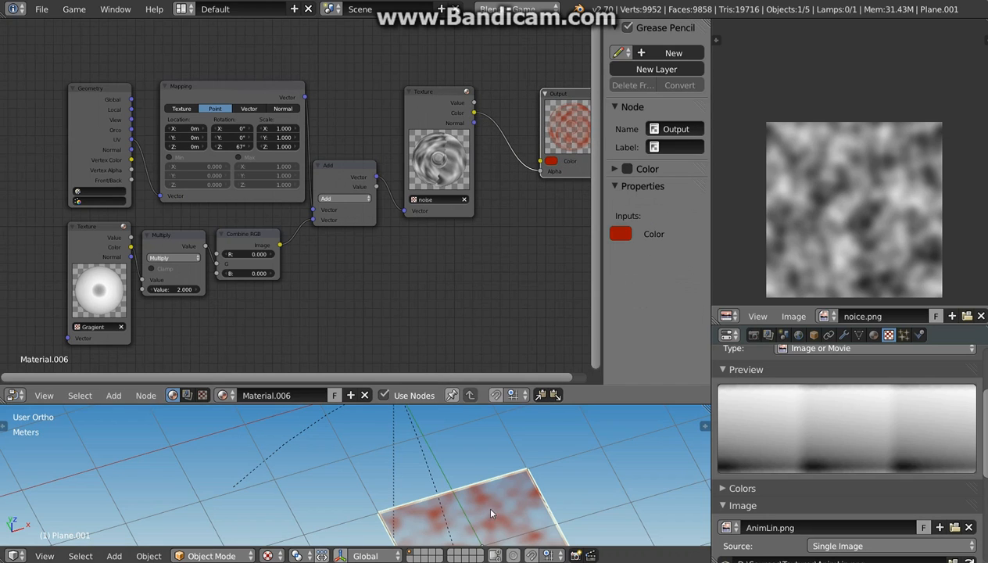
- Give the 3D viewport more room and show the red noise plane in the top view
middle_drag(484, 502, 455, 434)
drag(460, 403, 459, 280)
mouse_move(465, 443)
middle_down()
mouse_move(461, 417)
mouse_move(461, 447)
mouse_move(469, 425)
middle_up()
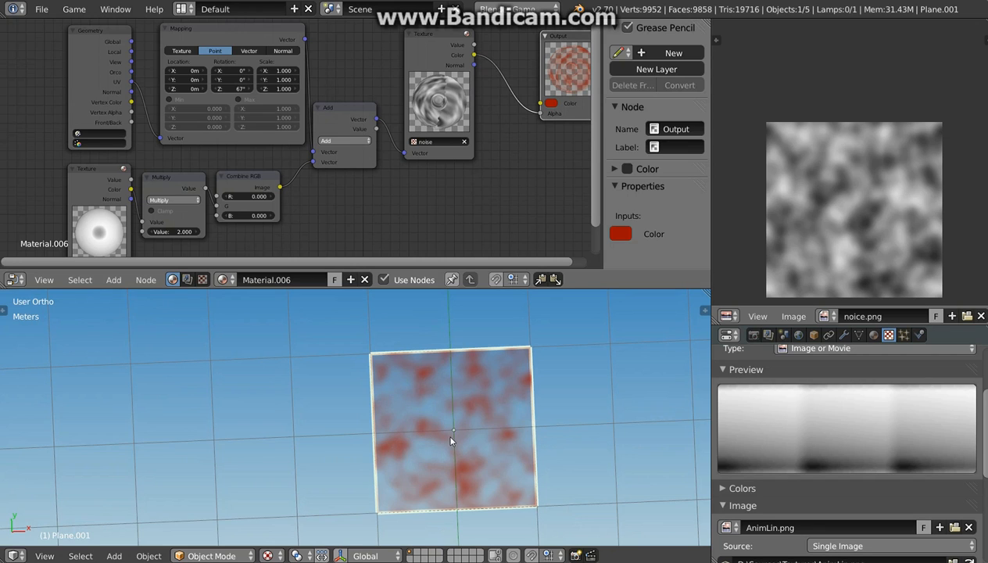
key(KP_7)
- Duplicate the noise Texture node and place the copy directly below the original
click(419, 38)
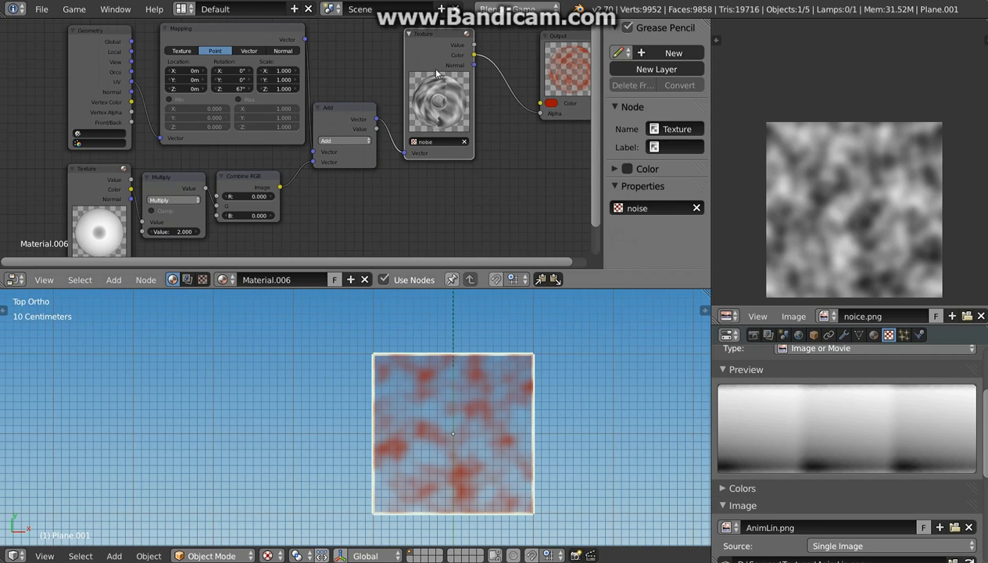
key(shift+d)
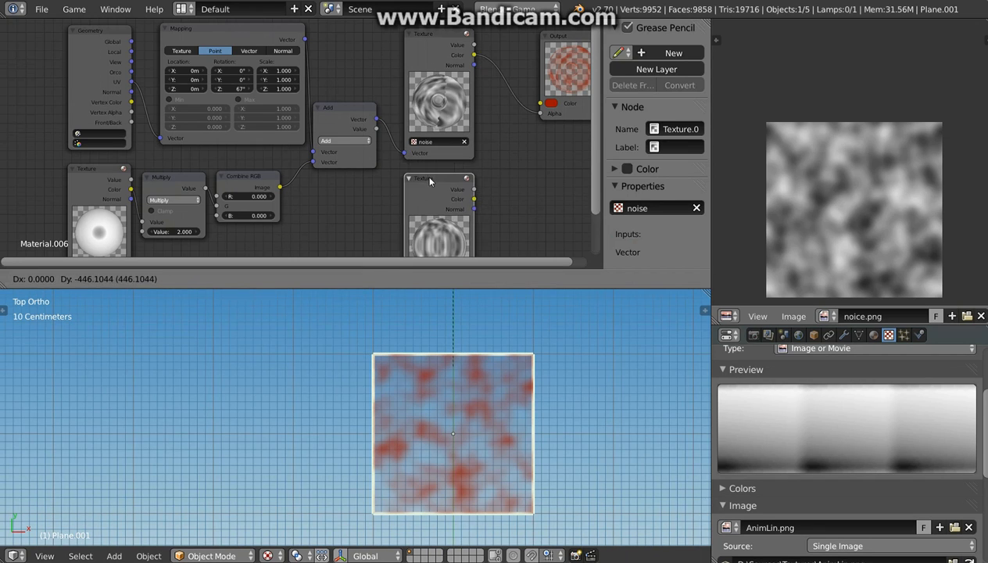
click(434, 179)
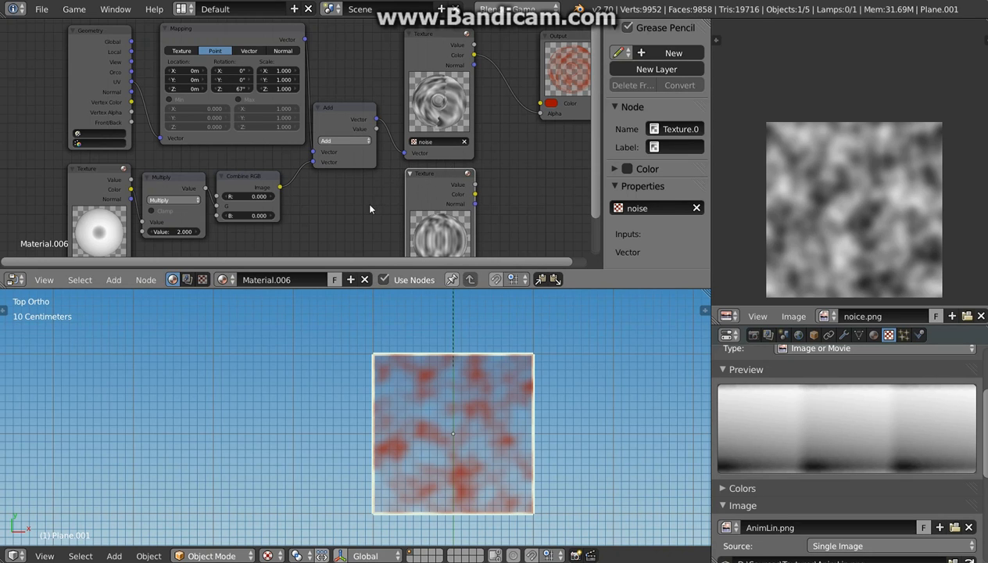
- Duplicate the Add vector node below the original and link its Vector output to the second noise Texture's Vector input
middle_drag(372, 209, 372, 166)
scroll(386, 159, down, 2)
click(349, 75)
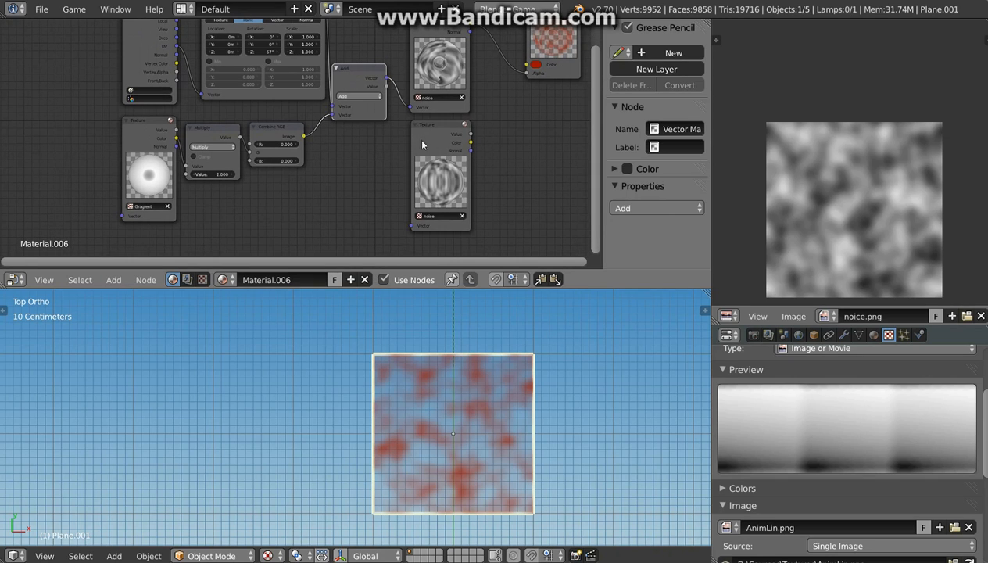
key(shift+d)
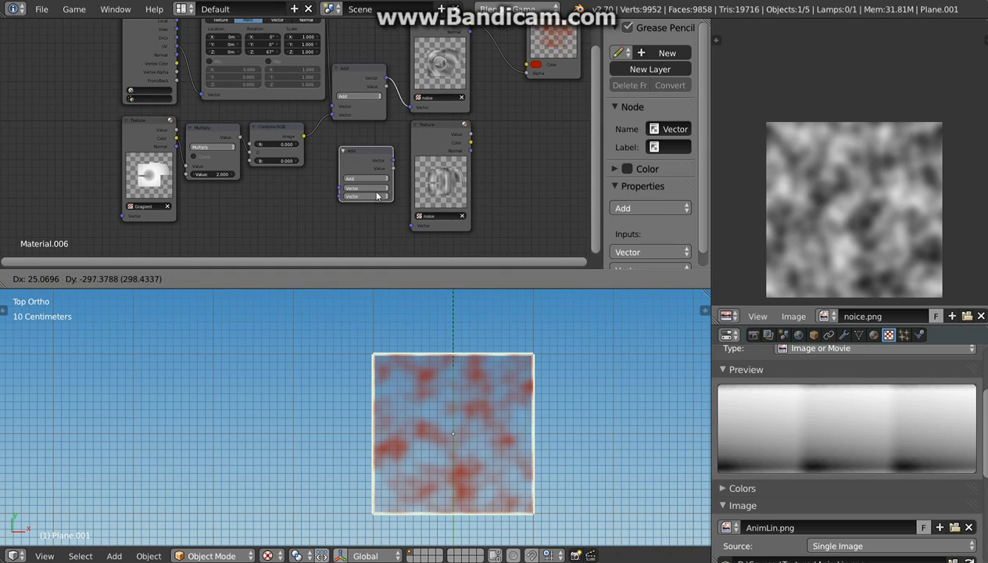
click(370, 204)
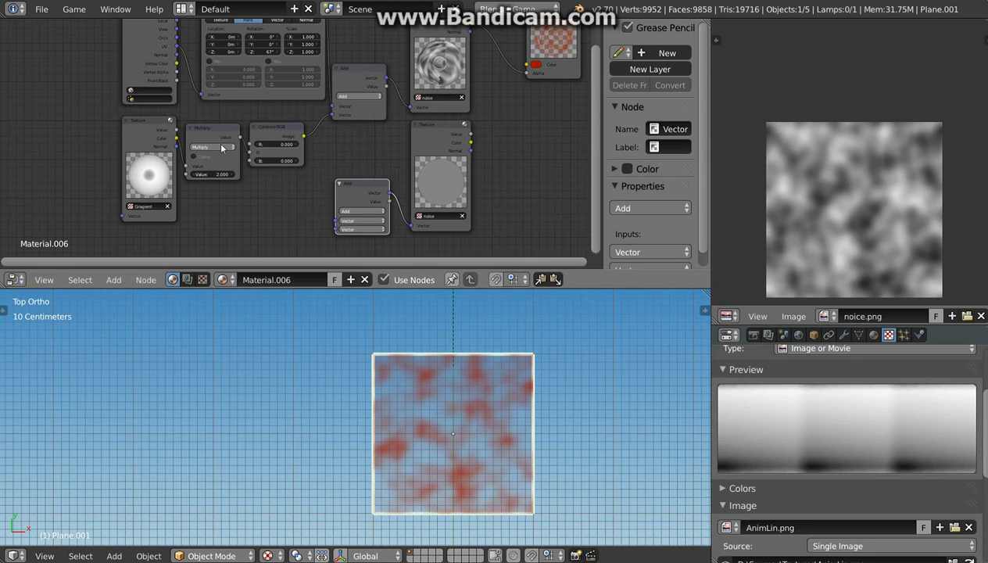
- Feed the duplicated Add node with the Geometry UV output as first vector and the Combine RGB image as second vector
click(304, 139)
drag(314, 209, 332, 234)
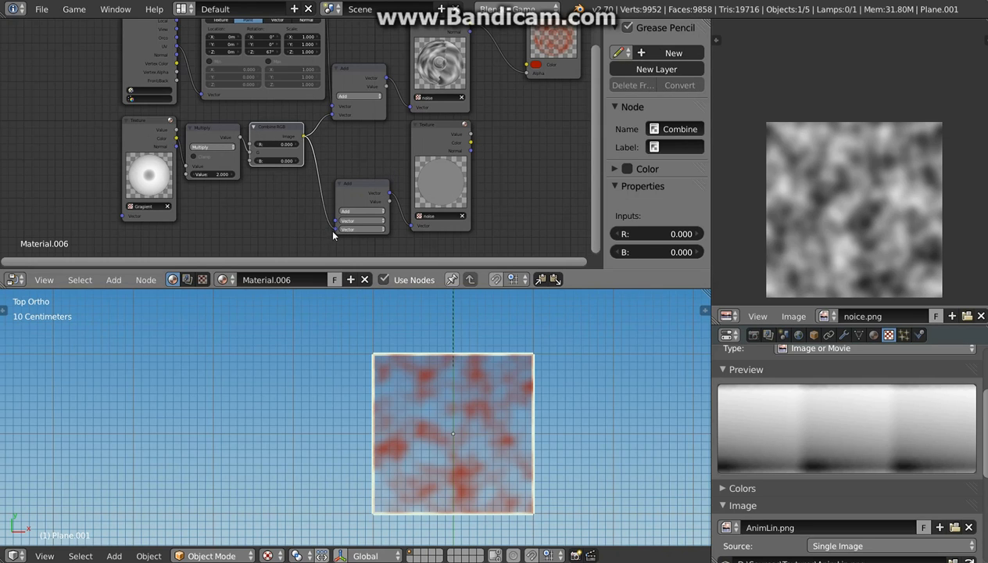
middle_drag(344, 145, 374, 180)
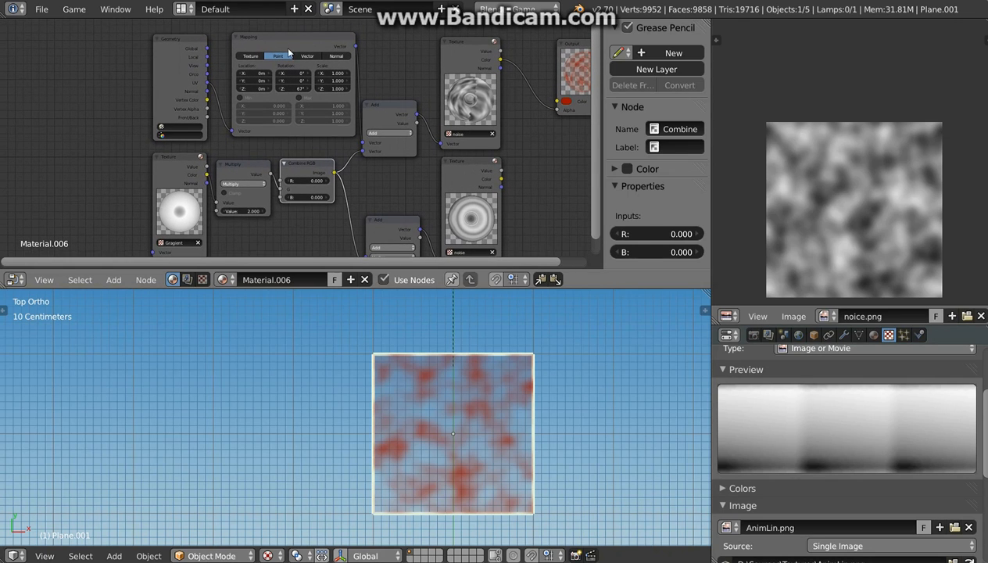
middle_drag(209, 89, 187, 44)
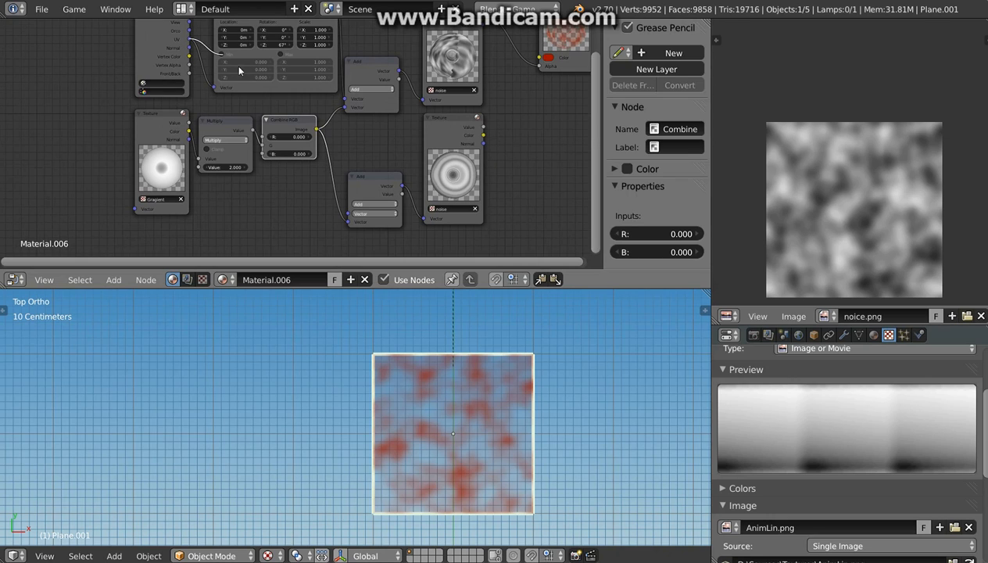
drag(239, 71, 356, 216)
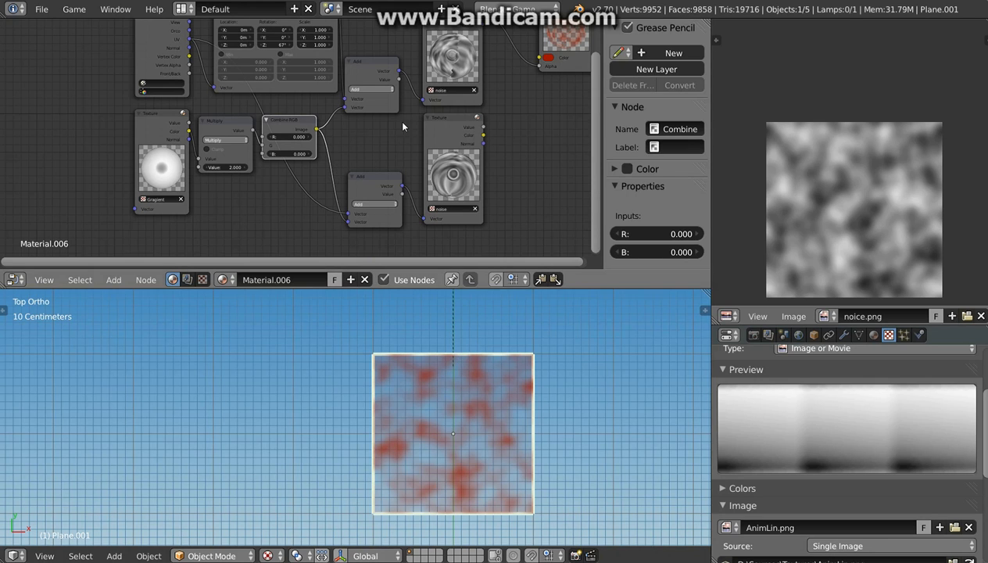
- Set the Mapping node's Z rotation to 59° and test the noise animation in the game
scroll(397, 120, up, 4)
scroll(295, 114, up, 1)
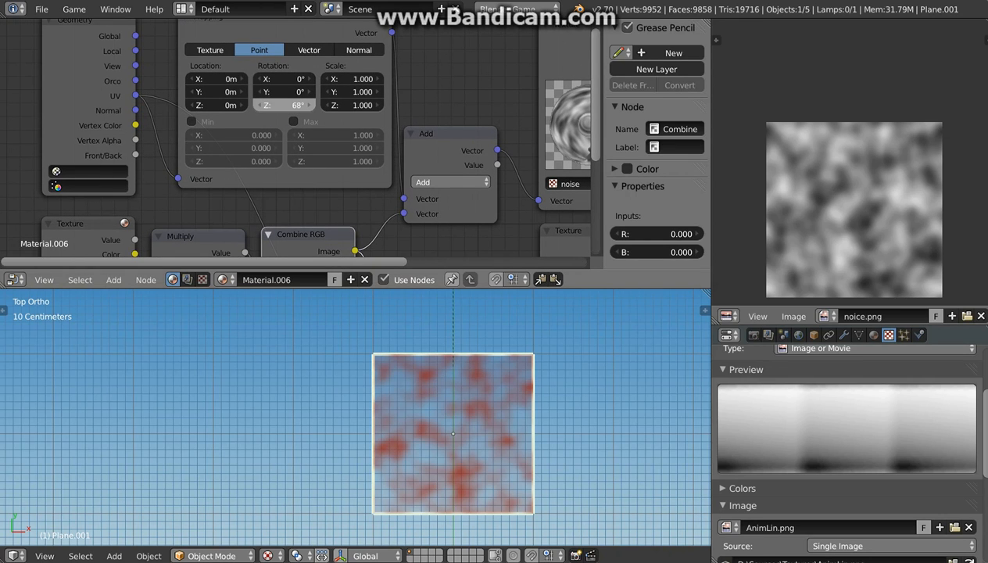
mouse_move(284, 104)
mouse_down()
mouse_move(321, 104)
mouse_move(268, 105)
mouse_move(276, 105)
mouse_up()
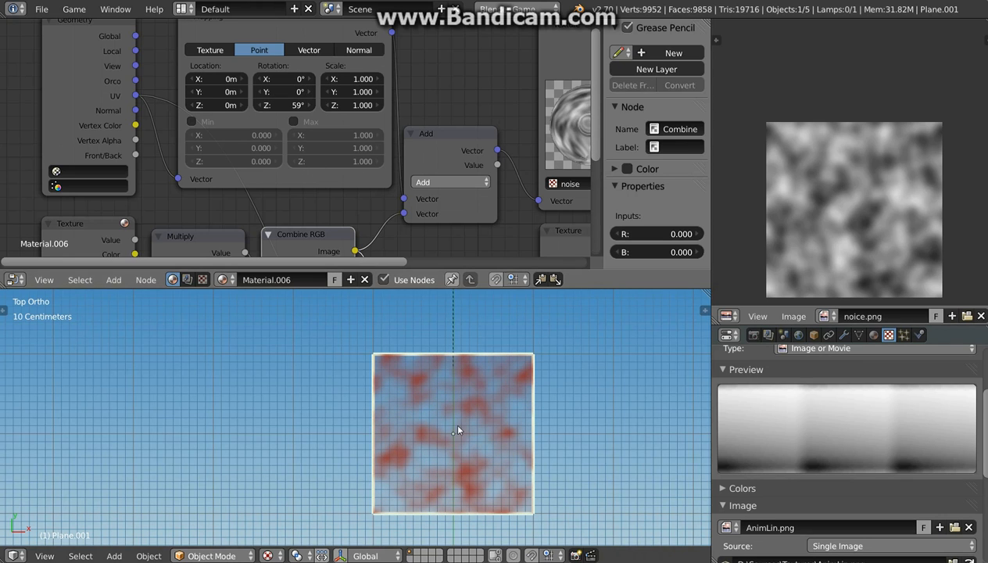
key(p)
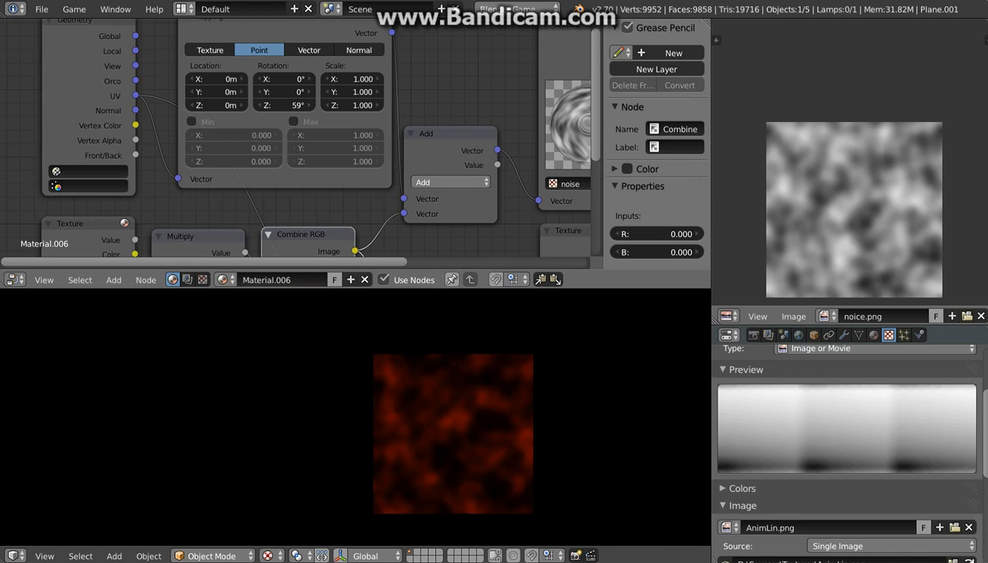
key(Escape)
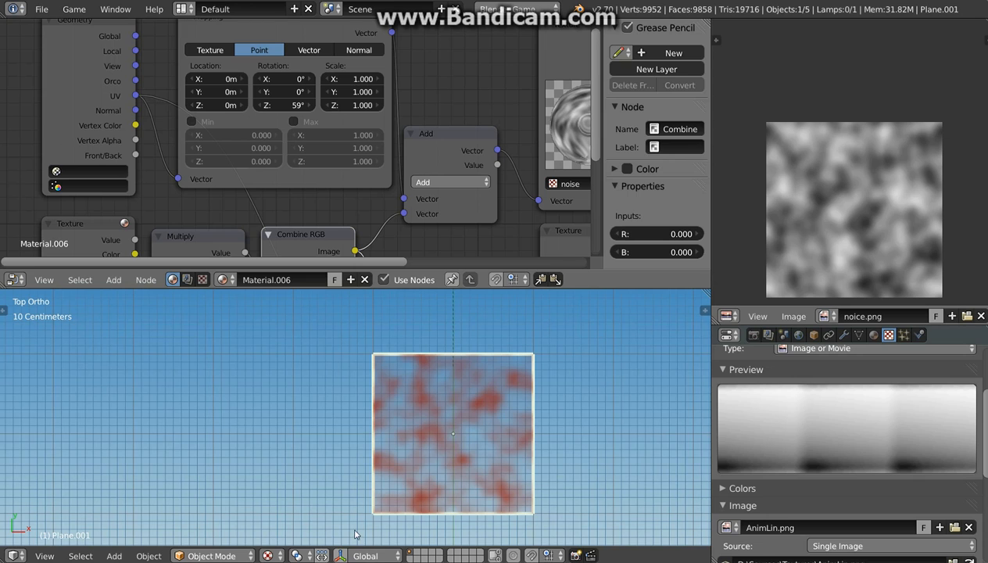
- Link the second noise Texture's Color output to the Output node's Alpha and test the animation in the game
middle_drag(575, 242, 400, 176)
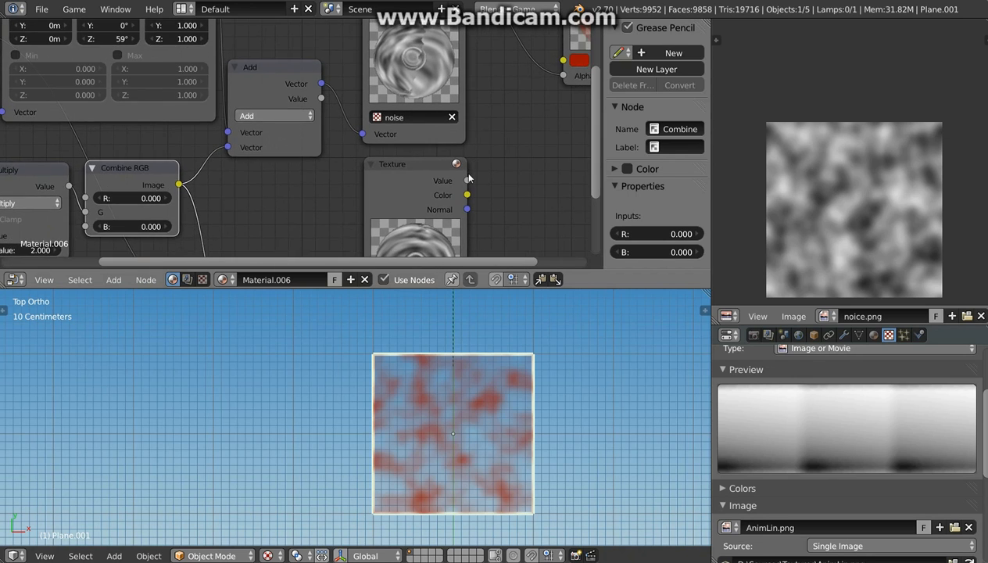
middle_drag(469, 179, 404, 193)
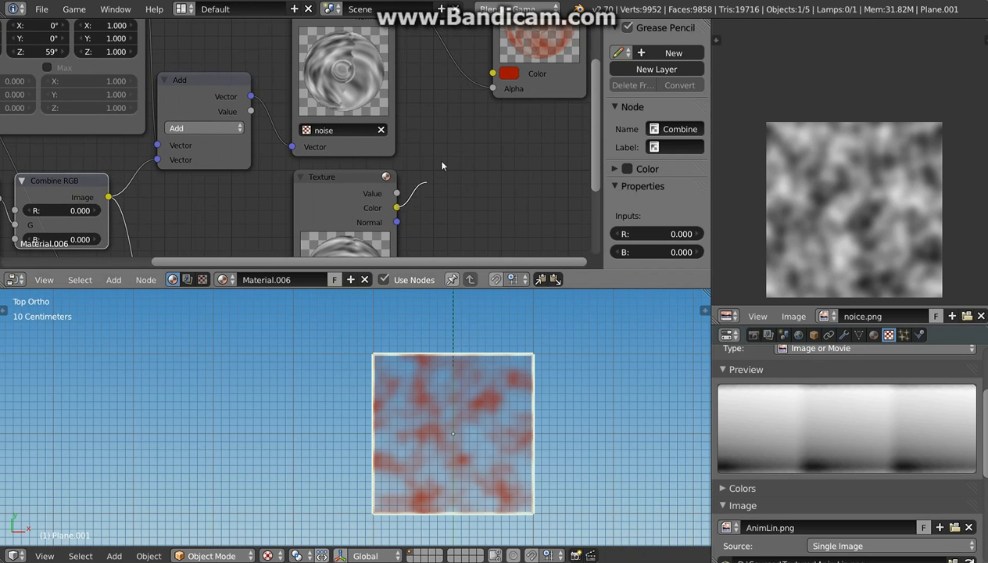
drag(441, 166, 492, 89)
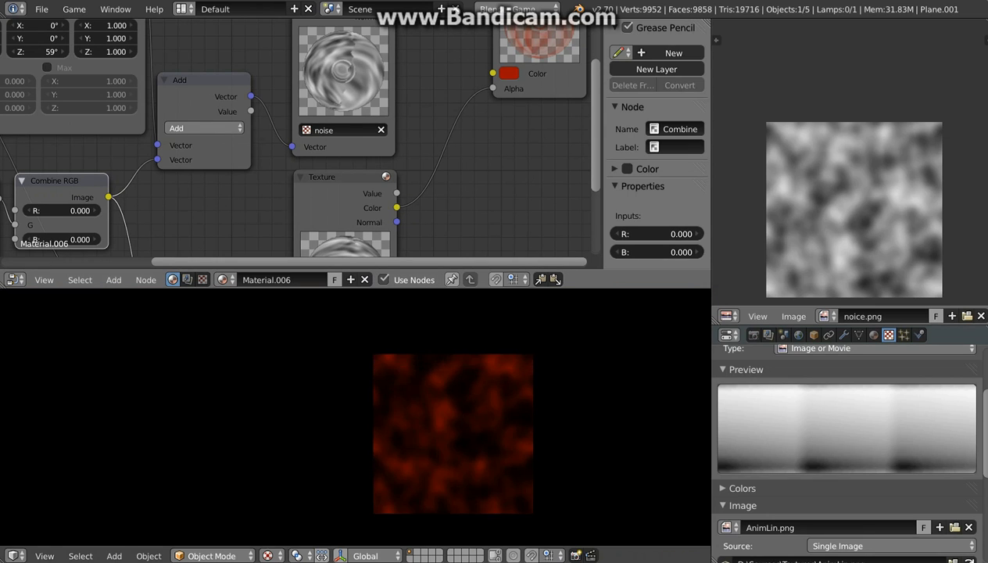
scroll(434, 196, down, 2)
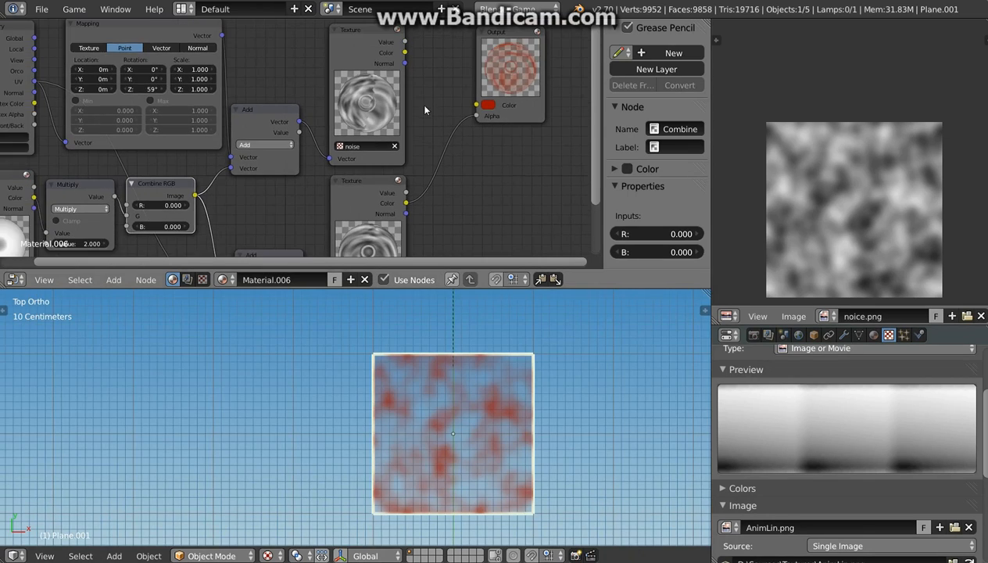
- Move the Output node farther from the textures and insert a MixRGB node into the link feeding its Alpha
middle_drag(463, 145, 382, 167)
click(420, 67)
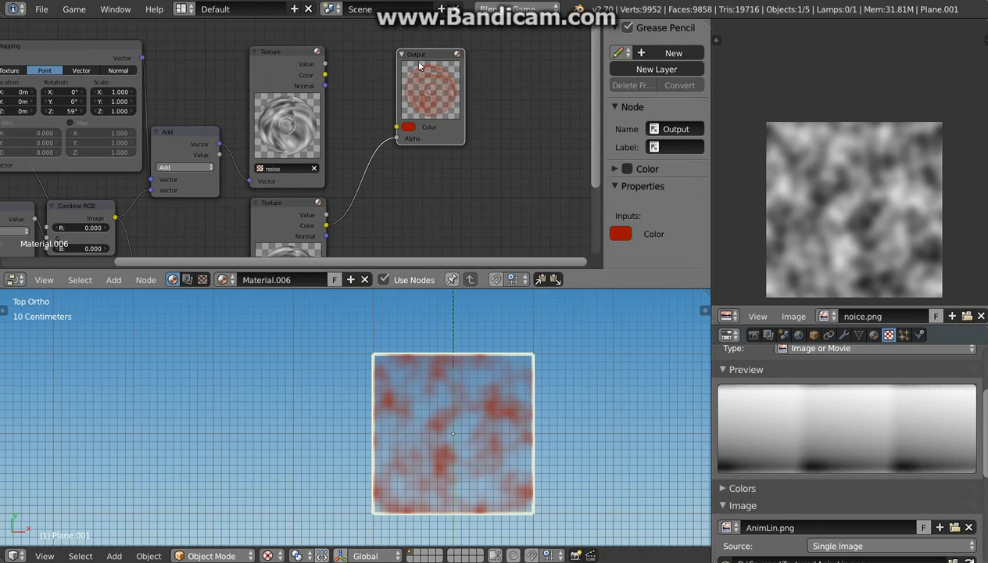
drag(420, 66, 555, 94)
key(shift+a)
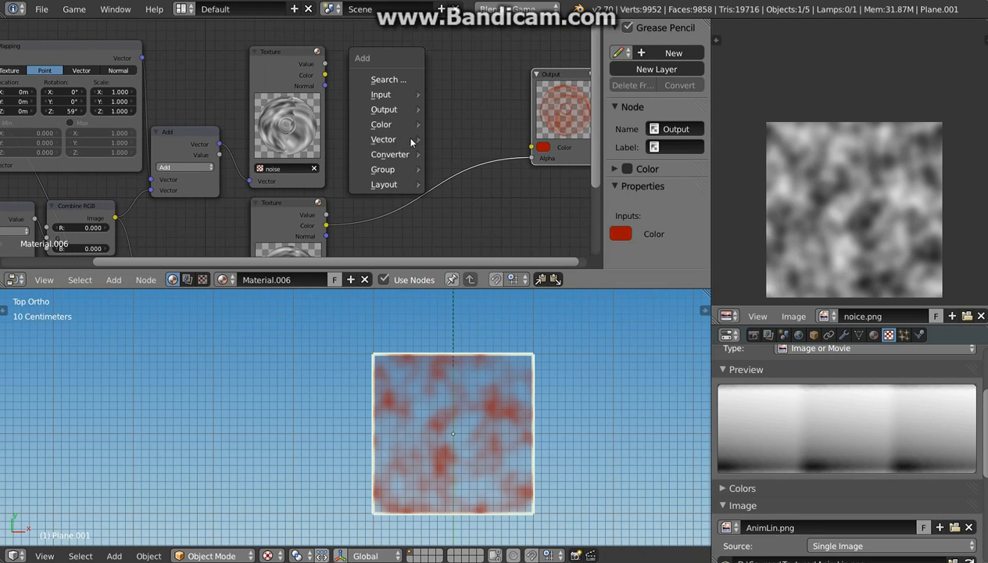
mouse_move(408, 140)
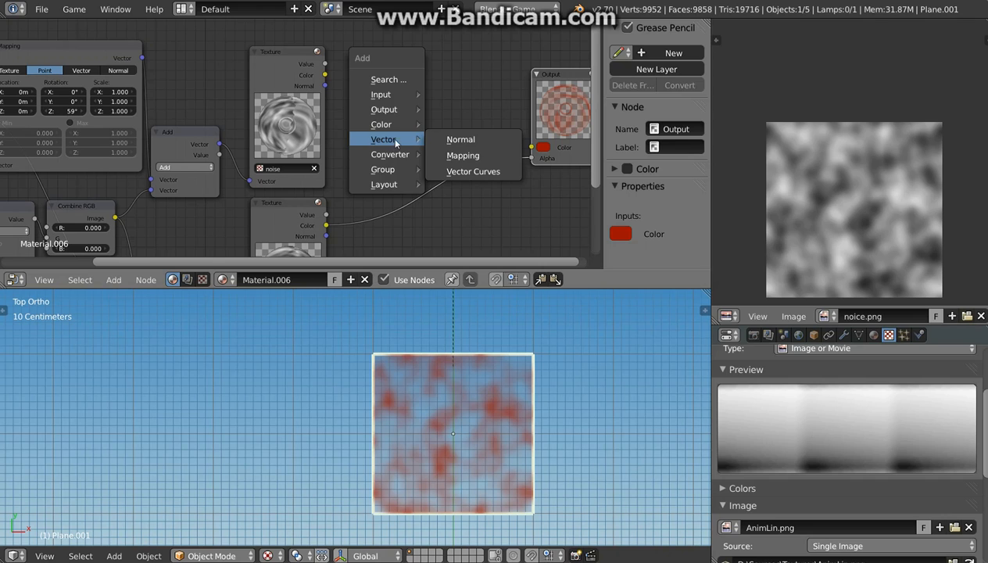
mouse_move(383, 125)
click(463, 122)
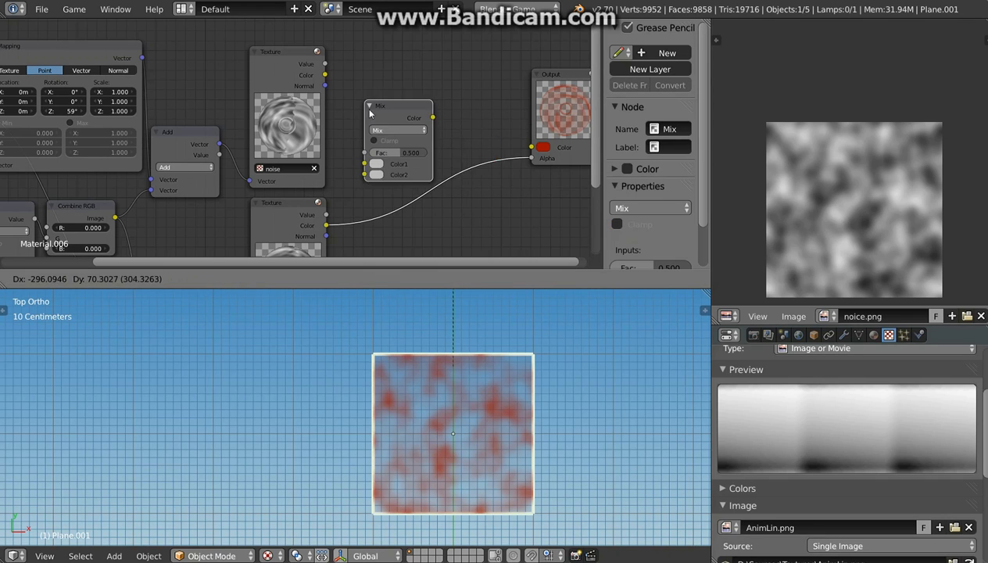
click(366, 152)
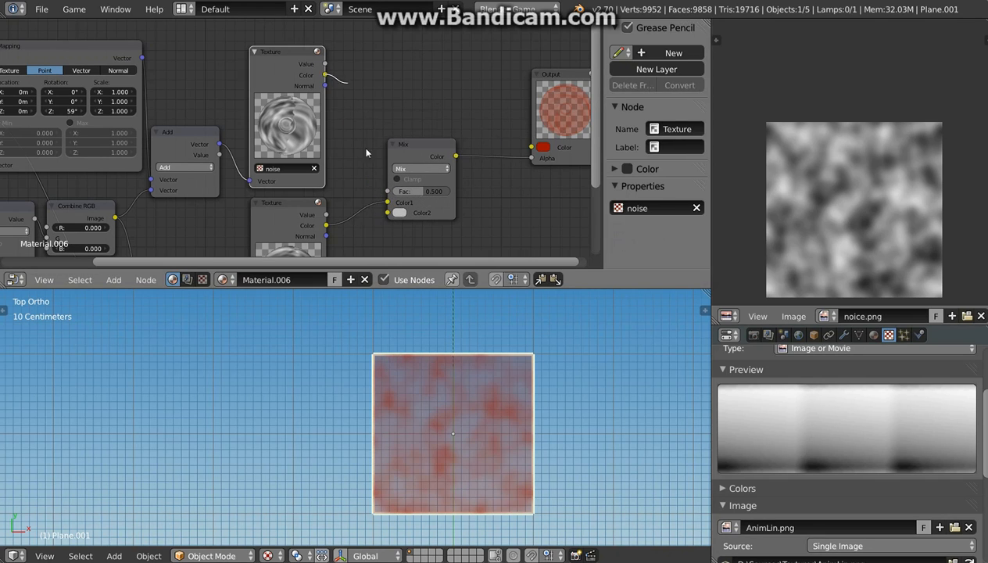
- Connect the upper noise texture's Color to the Mix node's Color2 and preview the material on the plane
drag(366, 153, 386, 212)
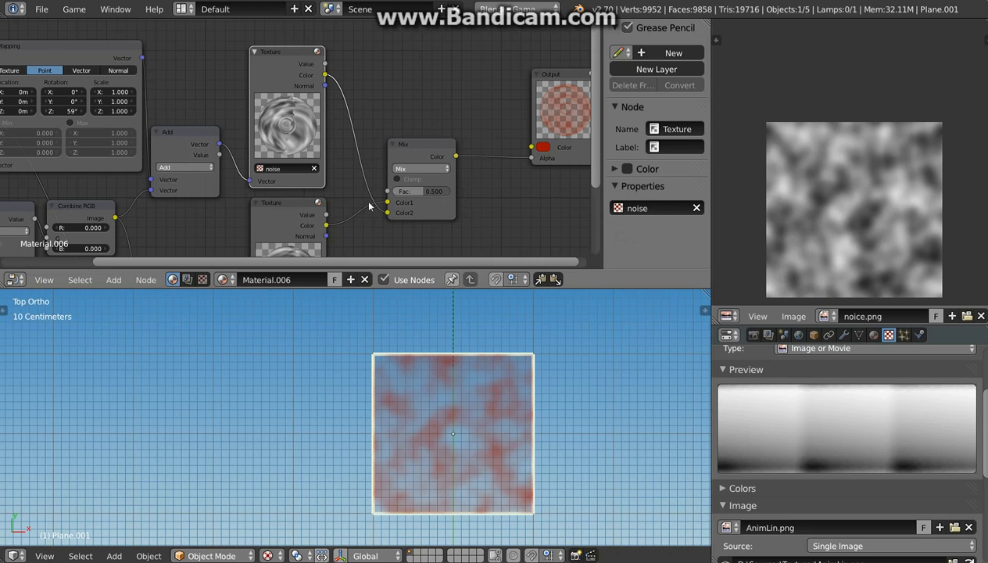
middle_drag(471, 219, 452, 192)
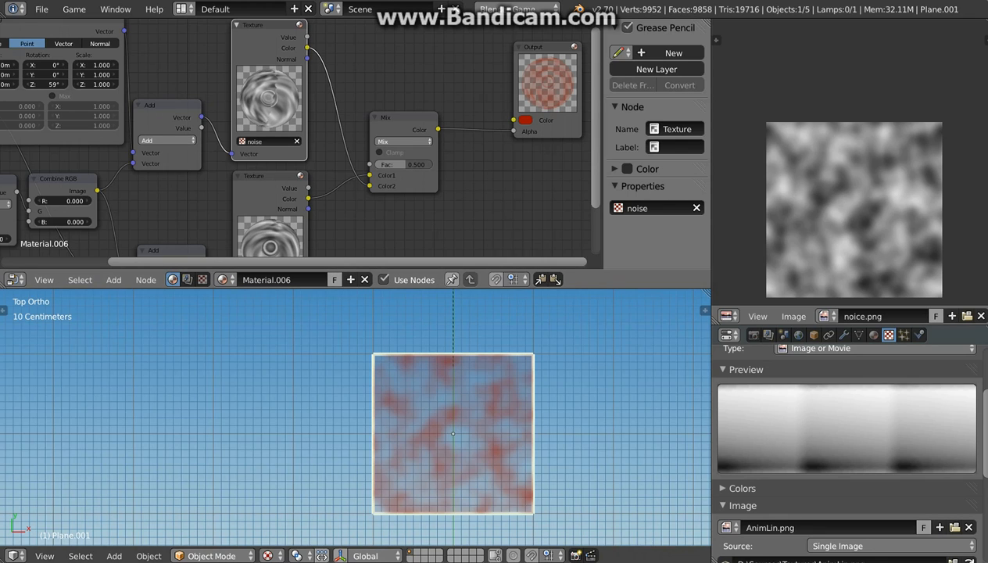
key(shift+z)
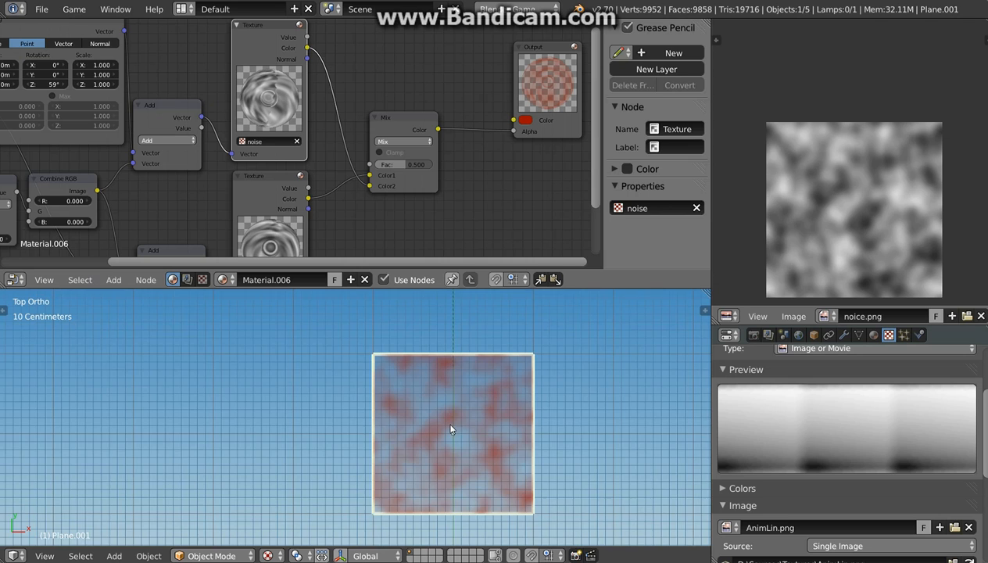
key(Escape)
middle_drag(279, 188, 288, 143)
middle_drag(386, 146, 346, 163)
scroll(345, 170, down, 1)
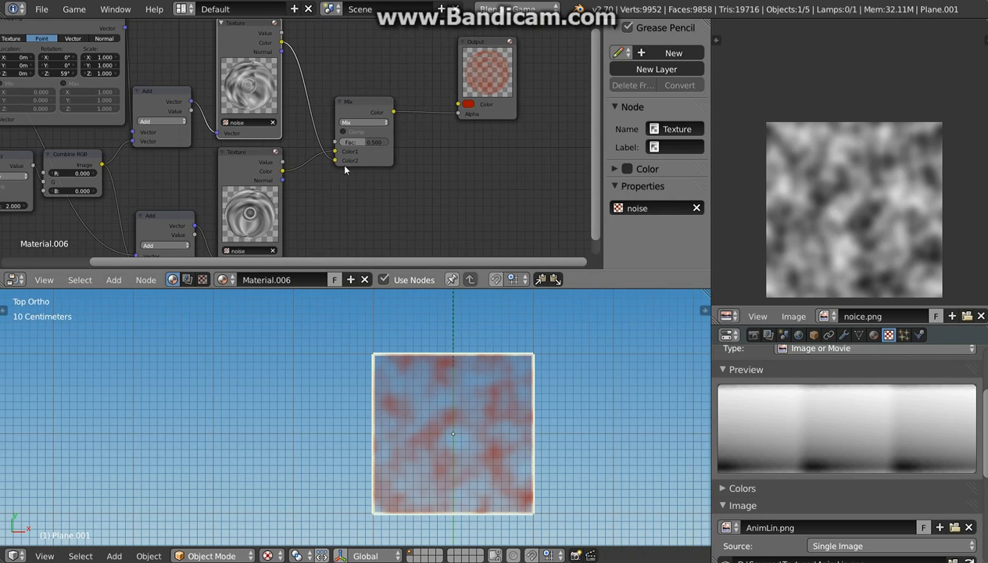
middle_drag(345, 235, 342, 205)
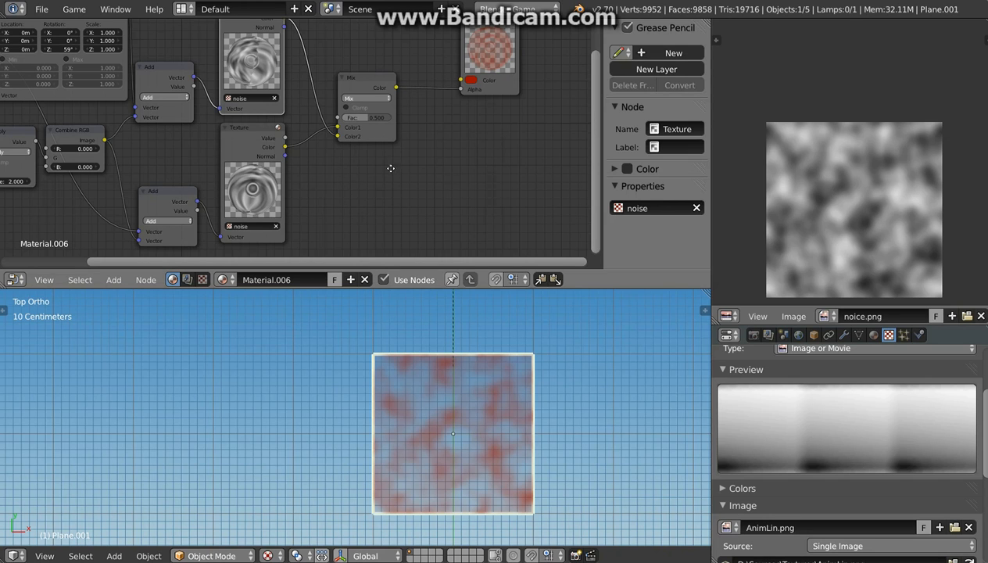
middle_drag(390, 168, 355, 244)
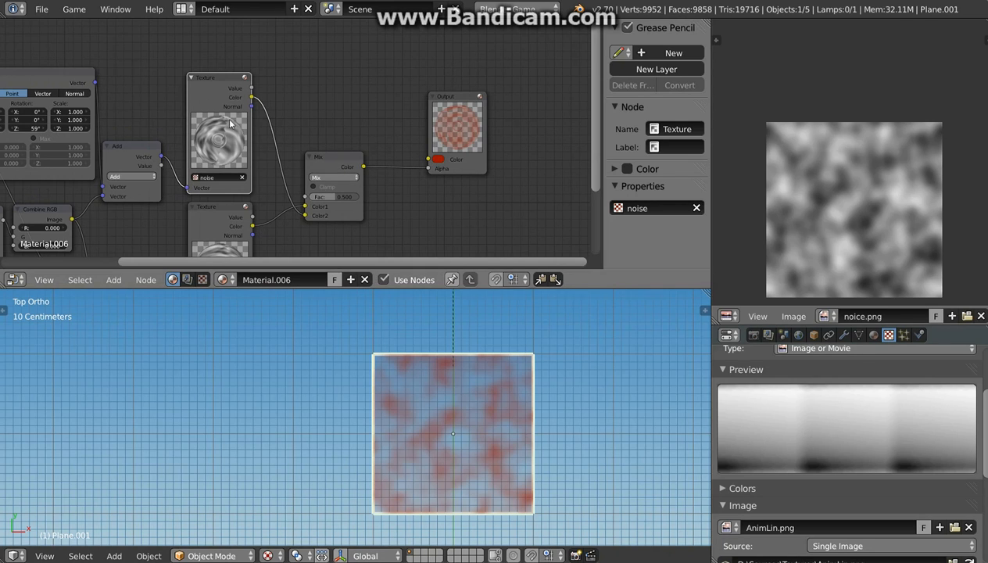
middle_drag(339, 152, 352, 164)
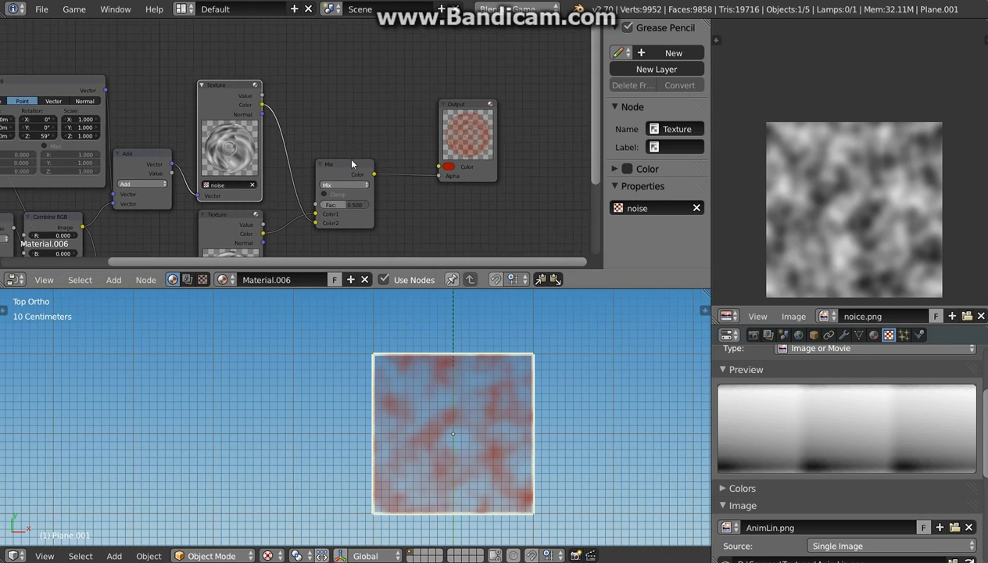
- Add an RGB input node above the upper noise texture and set its color to orange-red
key(shift+a)
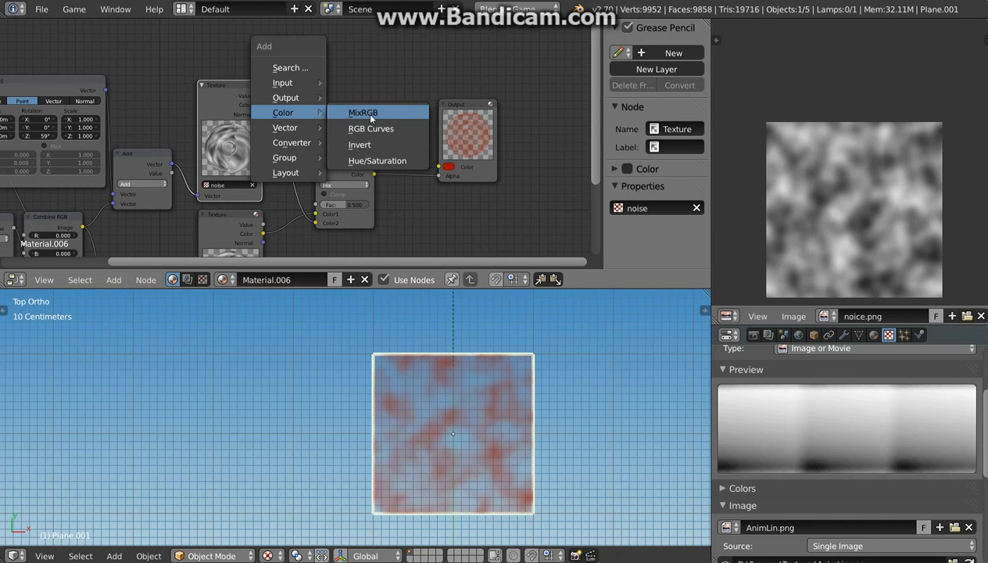
mouse_move(283, 82)
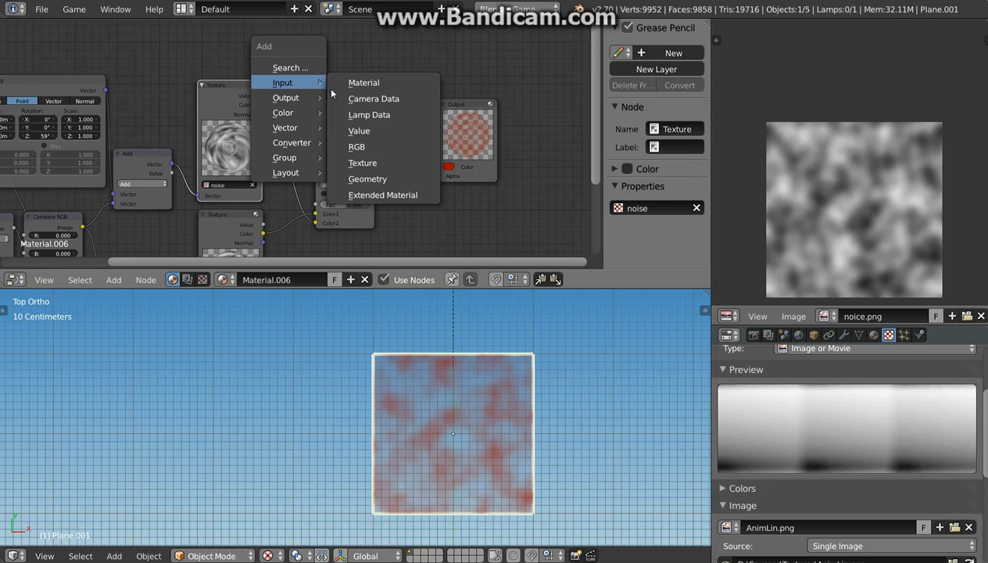
click(369, 148)
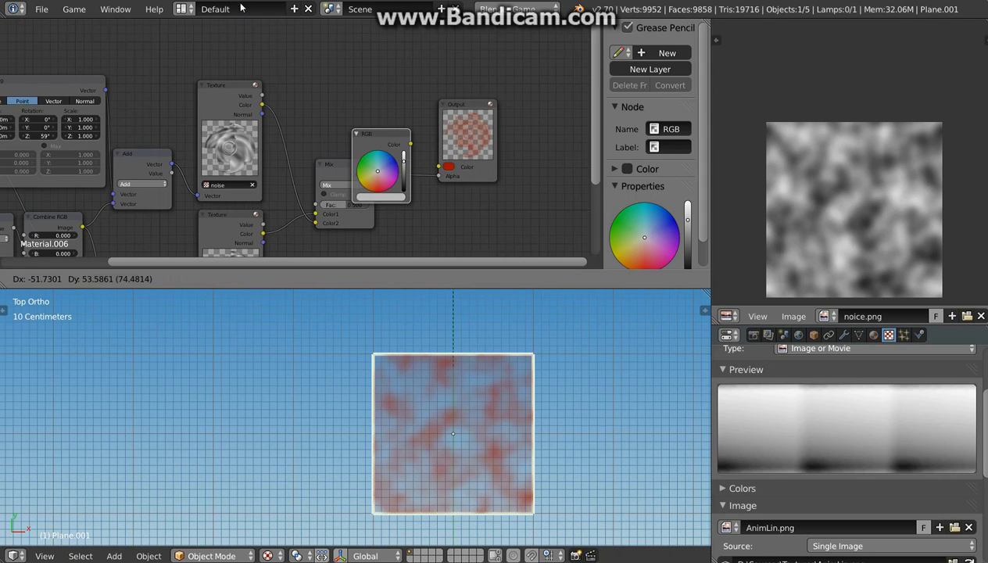
click(203, 231)
middle_drag(282, 118, 281, 186)
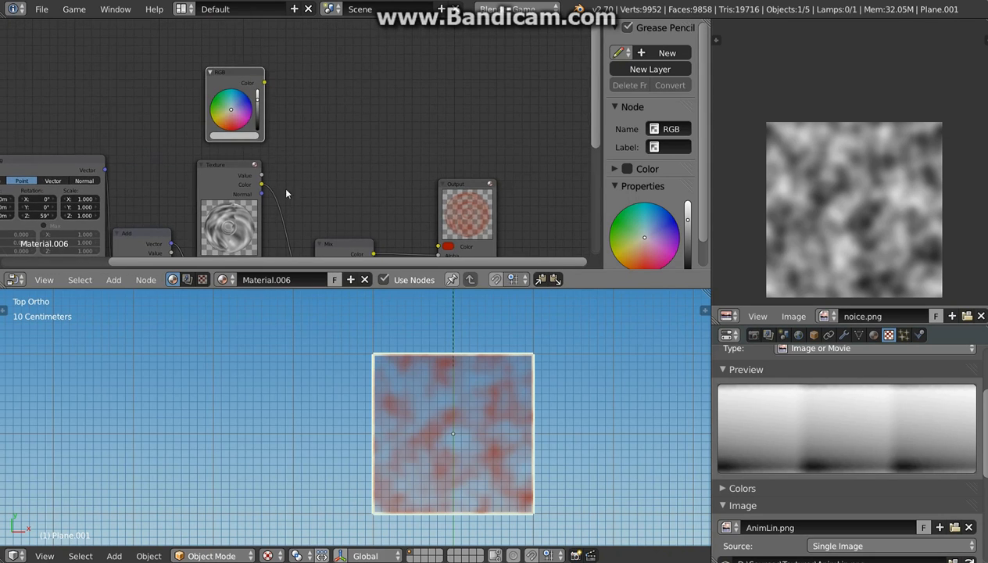
scroll(229, 116, up, 2)
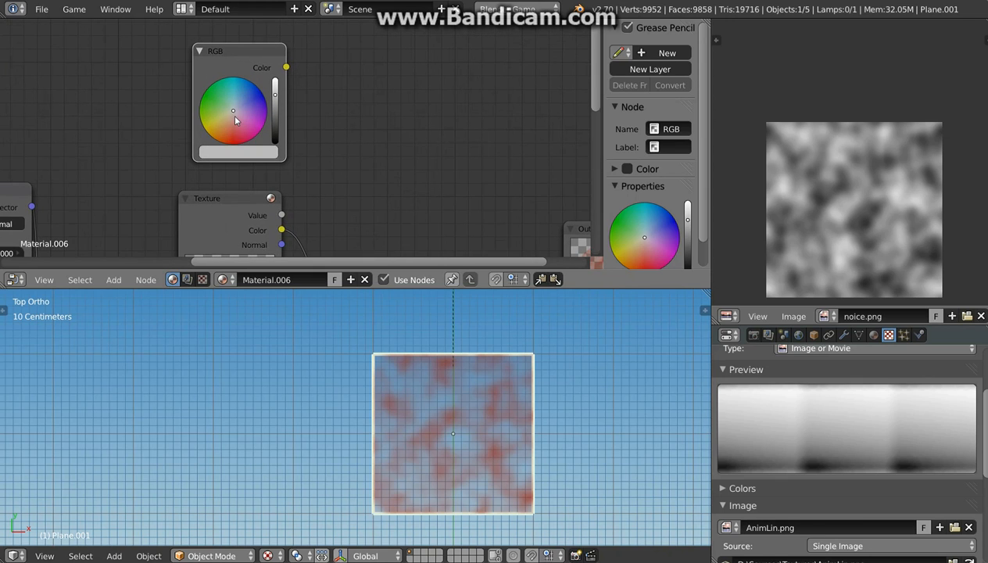
click(231, 143)
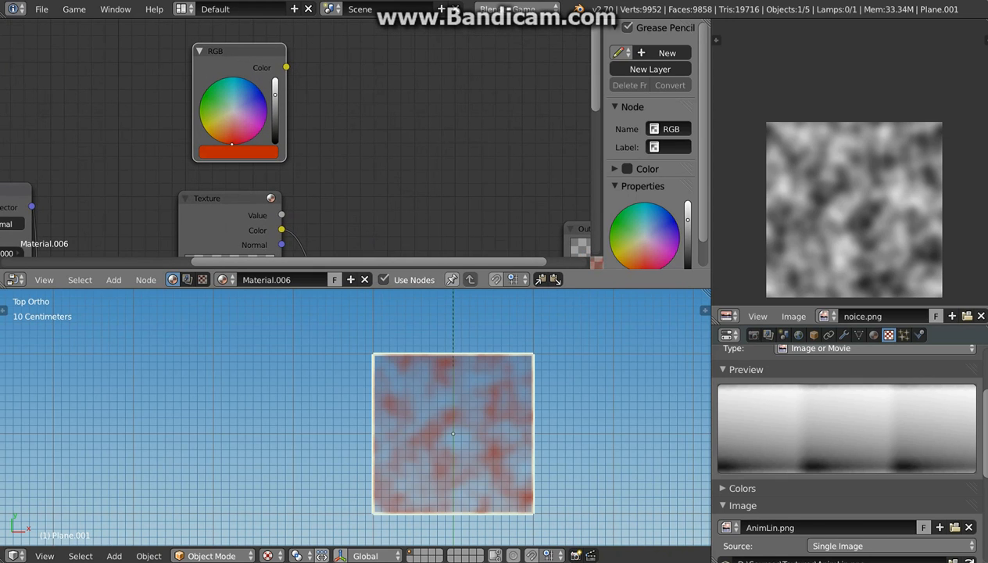
- Add a second MixRGB node beside the RGB node, above the Output node
scroll(383, 196, down, 1)
middle_drag(360, 181, 292, 147)
key(shift+a)
mouse_move(290, 131)
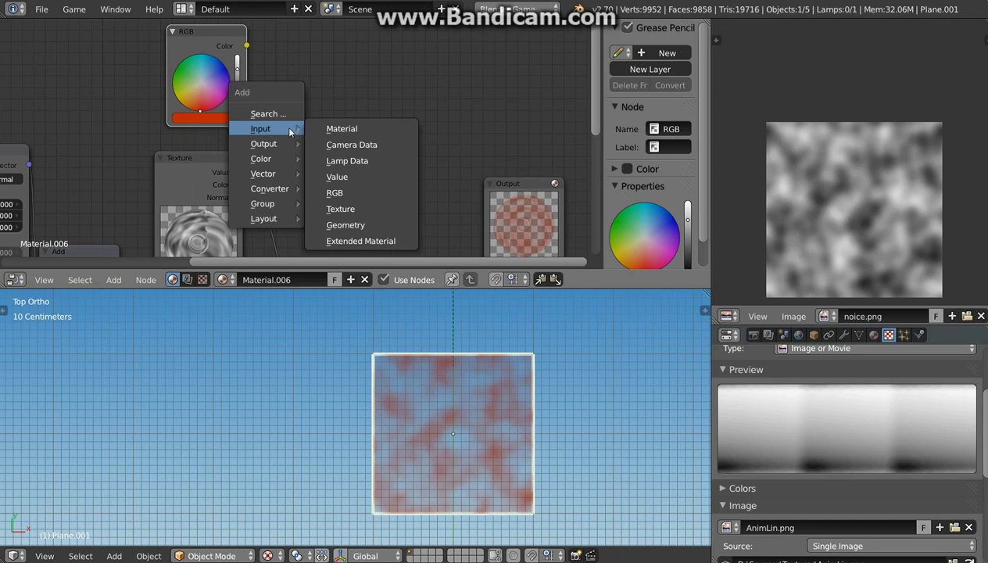
mouse_move(274, 159)
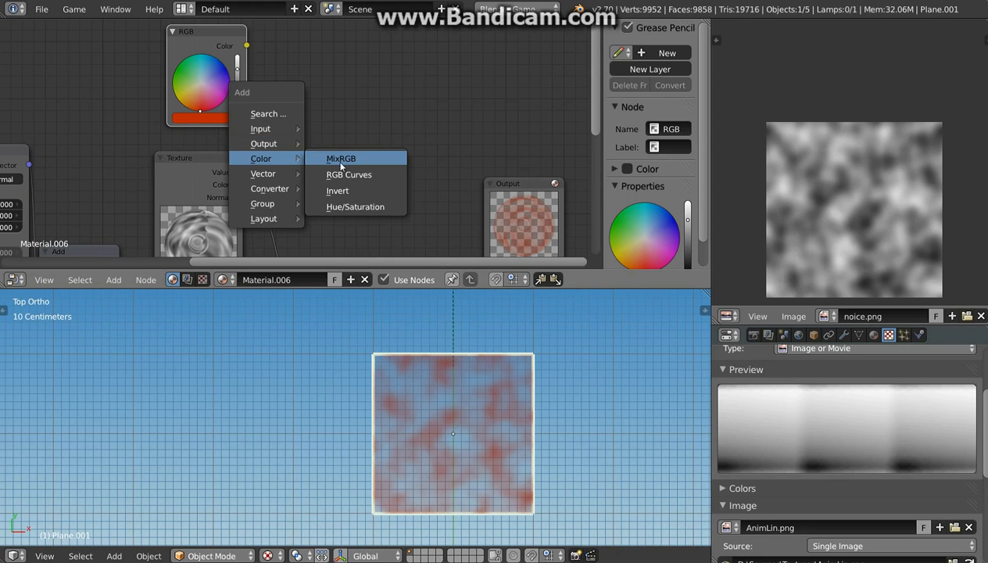
click(342, 155)
click(330, 24)
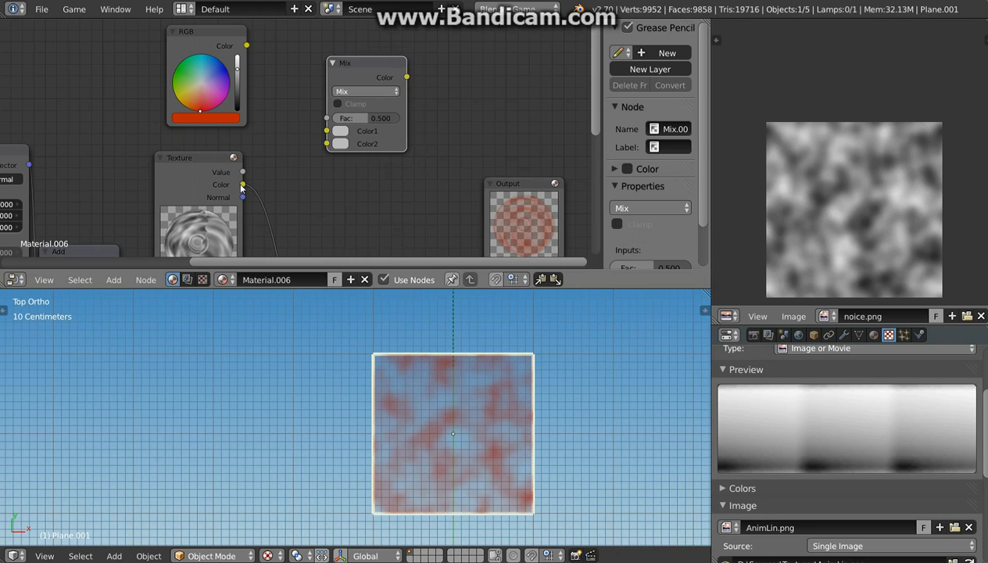
- Feed the RGB color into the new Mix node's Color1 and the upper noise Color into Color2, with blend type Multiply
drag(243, 185, 327, 143)
drag(247, 46, 329, 132)
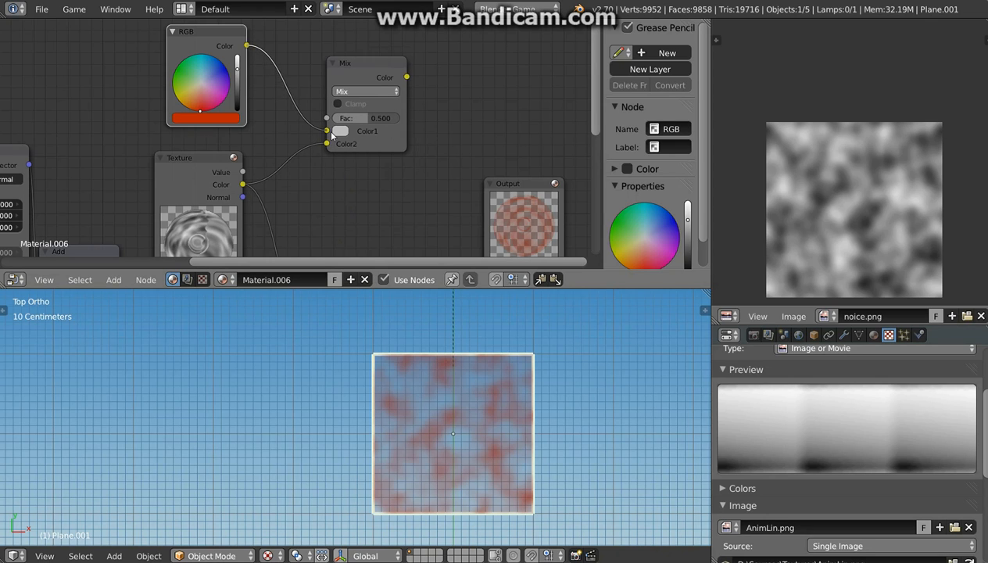
click(364, 92)
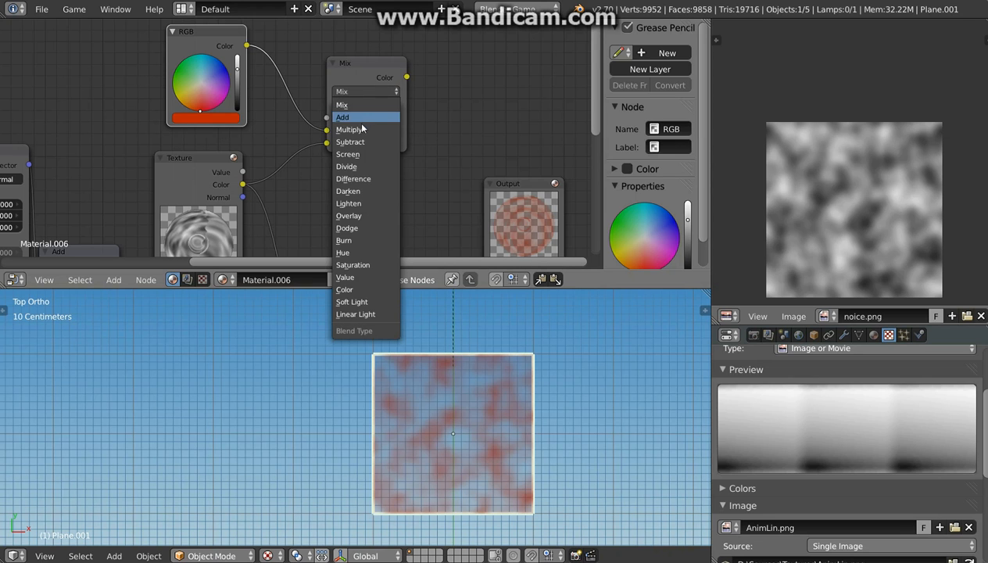
click(362, 130)
middle_drag(213, 242, 240, 221)
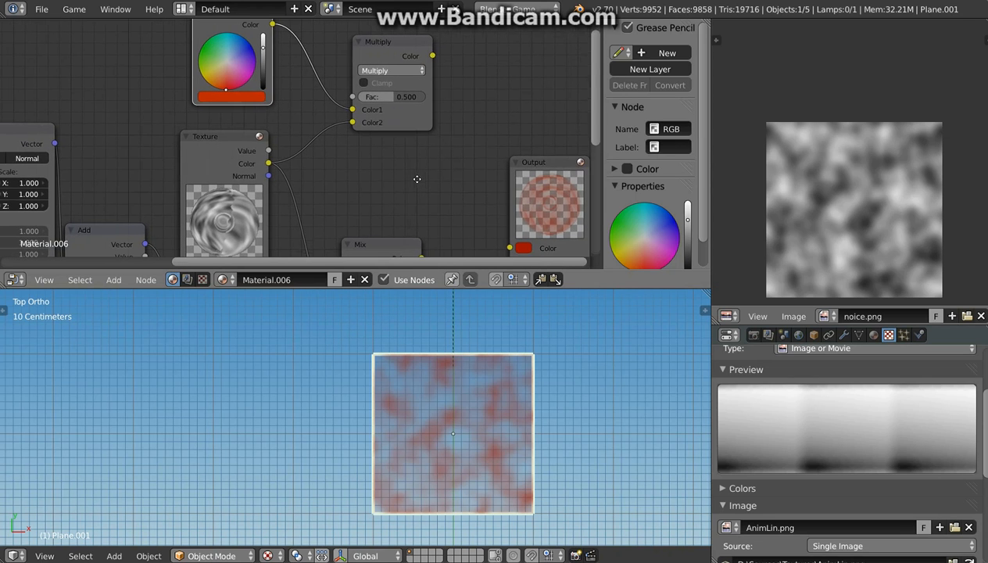
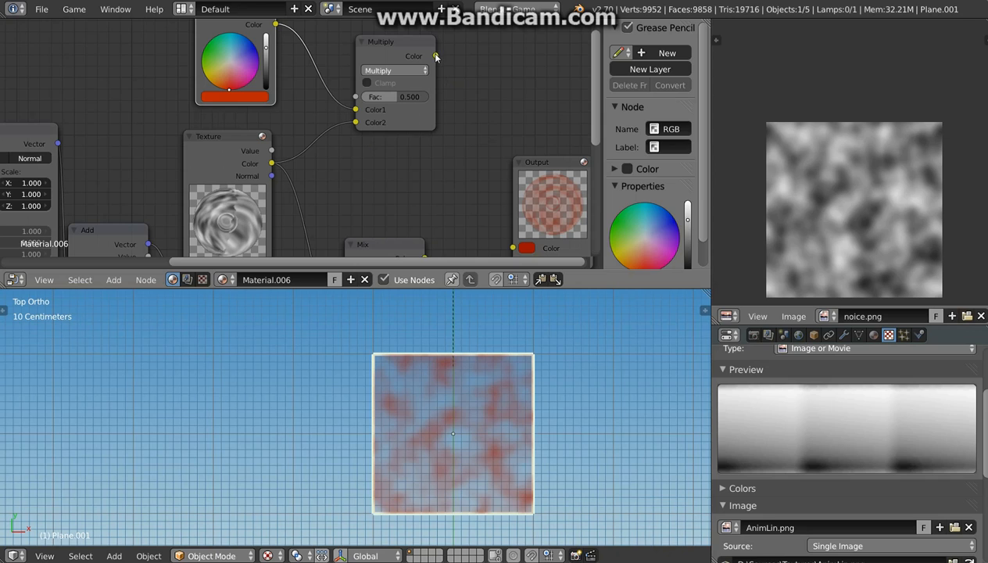
- Connect the Multiply node's Color to the Output node's Color and run the game preview briefly
drag(435, 57, 513, 248)
key(p)
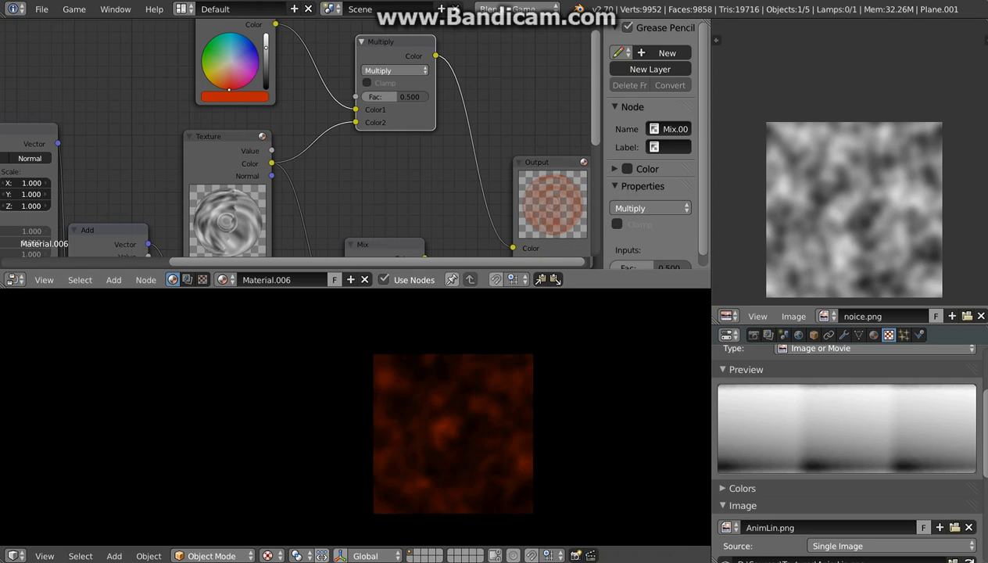
key(Escape)
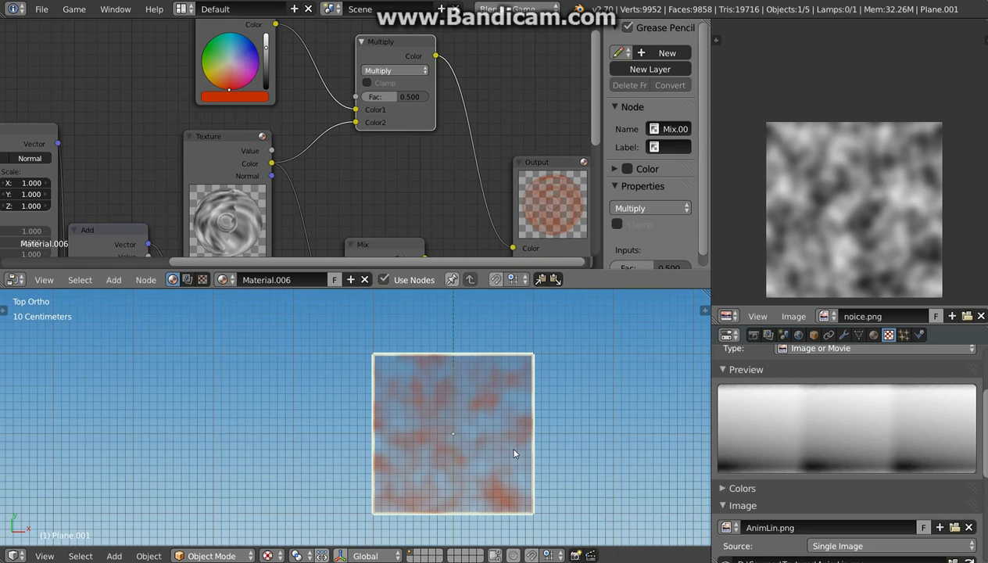
- Duplicate the RGB and Multiply nodes together and place the linked copies above the originals
scroll(304, 162, down, 4)
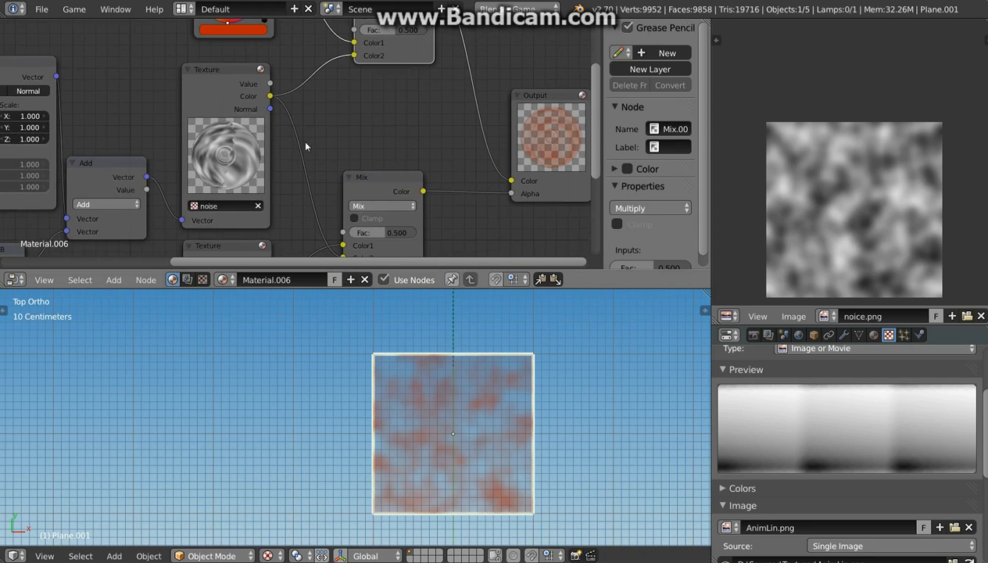
middle_drag(316, 179, 323, 158)
click(275, 35)
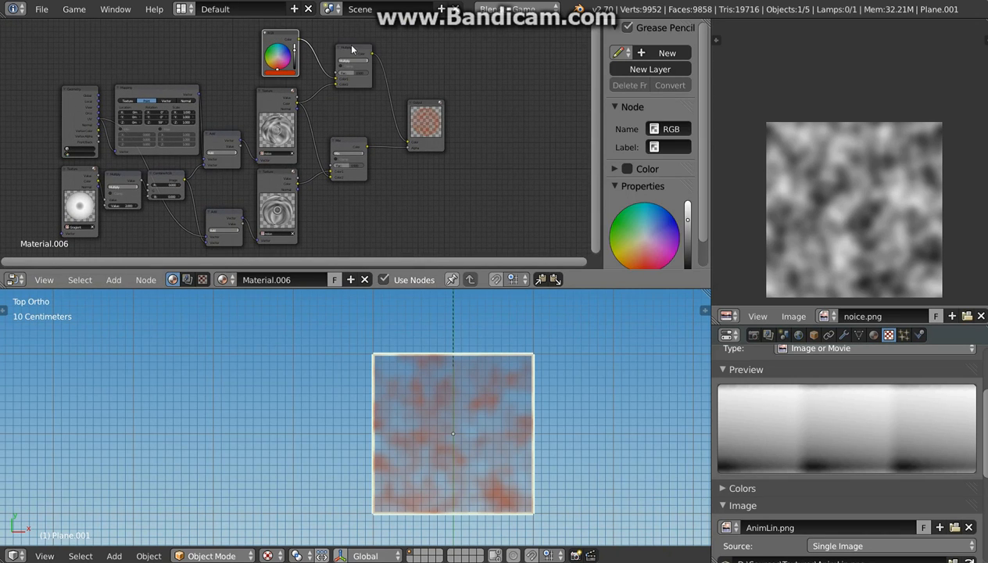
click(352, 50)
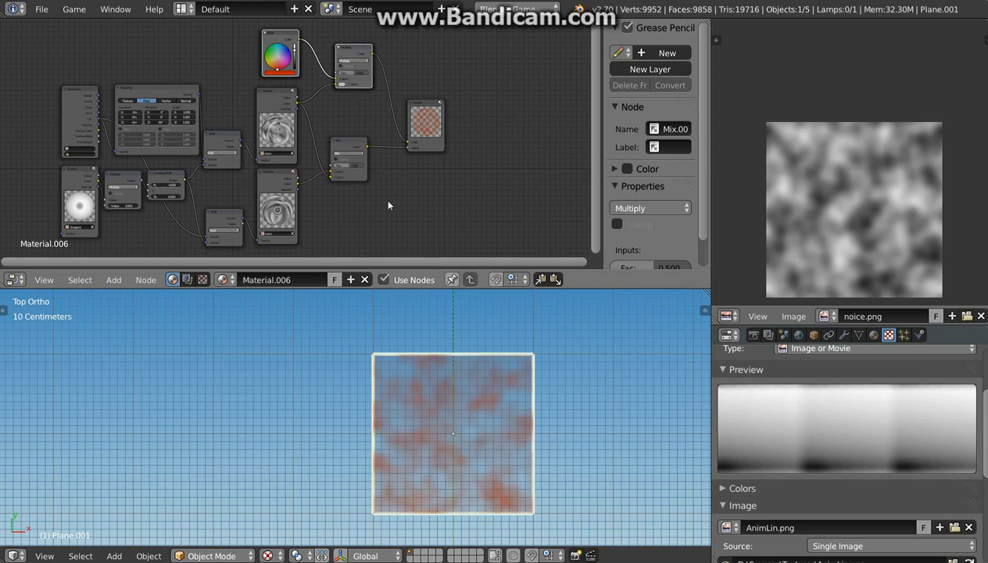
key(shift+d)
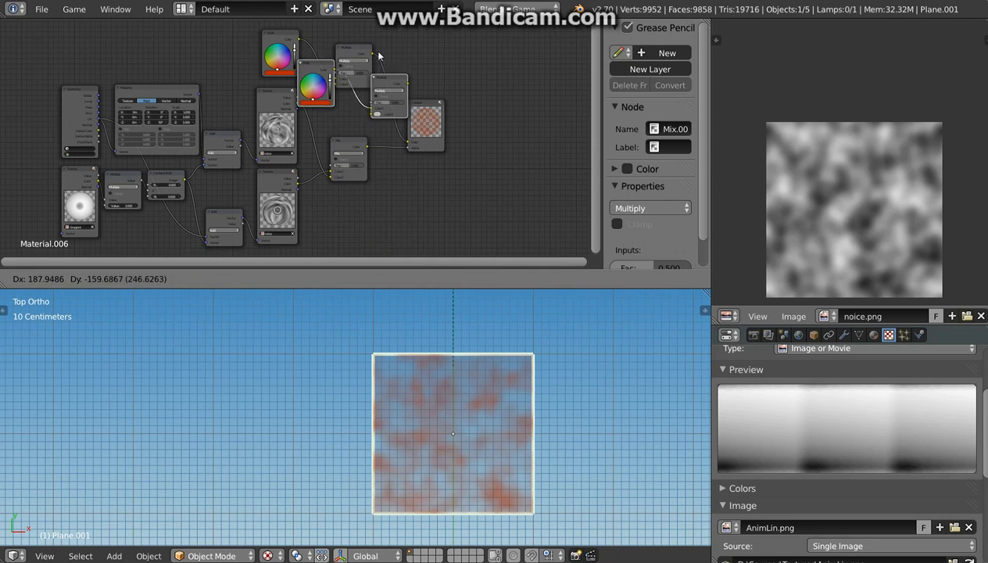
click(424, 249)
middle_drag(399, 197, 391, 212)
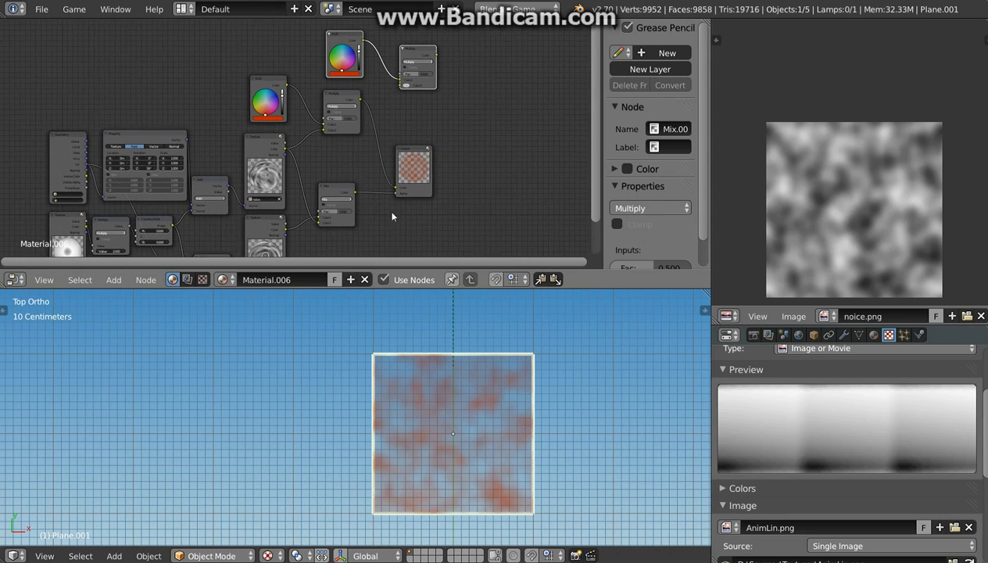
- Enlarge the node editor by shrinking the 3D view beneath it, framing the texture, mix and output nodes
scroll(384, 190, up, 2)
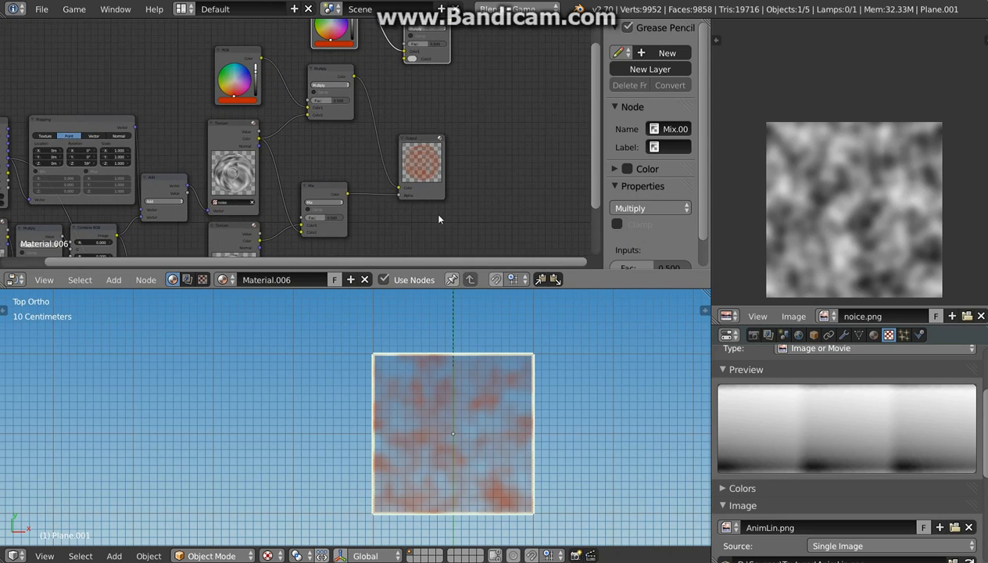
drag(525, 291, 524, 438)
middle_drag(375, 335, 386, 331)
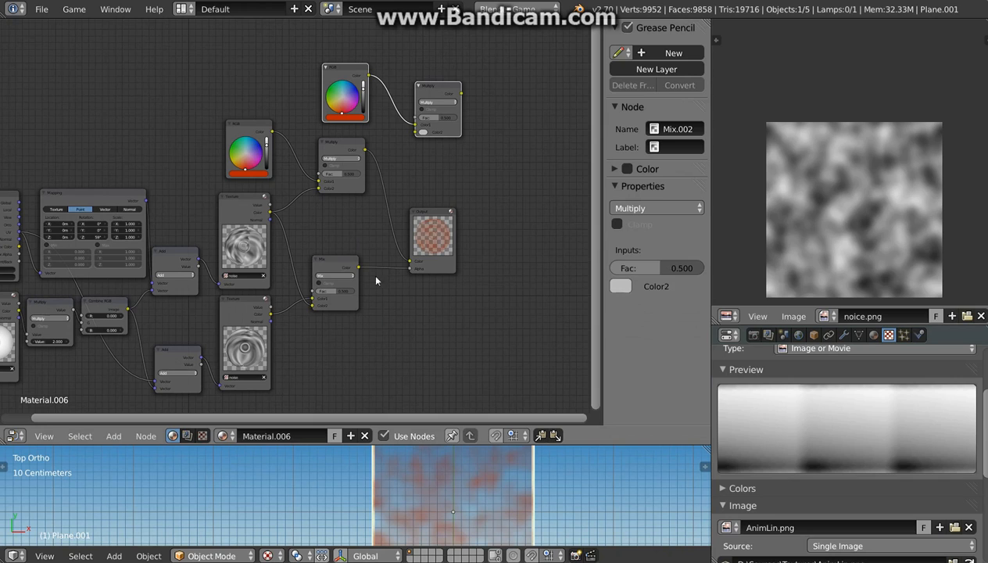
scroll(303, 275, up, 2)
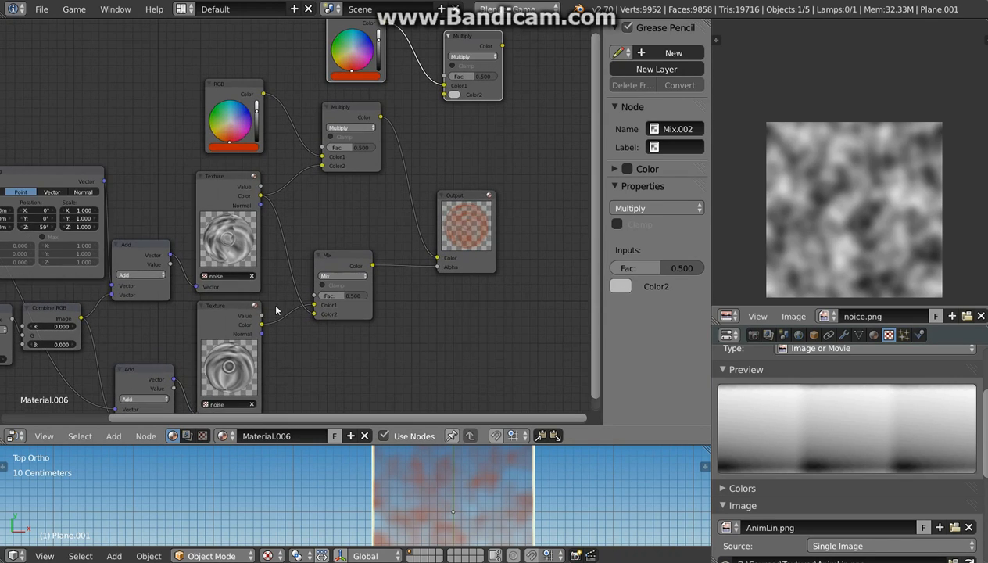
- Feed the lower noise texture's Color into the upper Multiply node's Color2 and set the upper RGB node's color to yellow
middle_drag(254, 321, 228, 348)
mouse_move(222, 350)
mouse_down()
mouse_move(364, 190)
mouse_move(414, 117)
mouse_up()
click(314, 101)
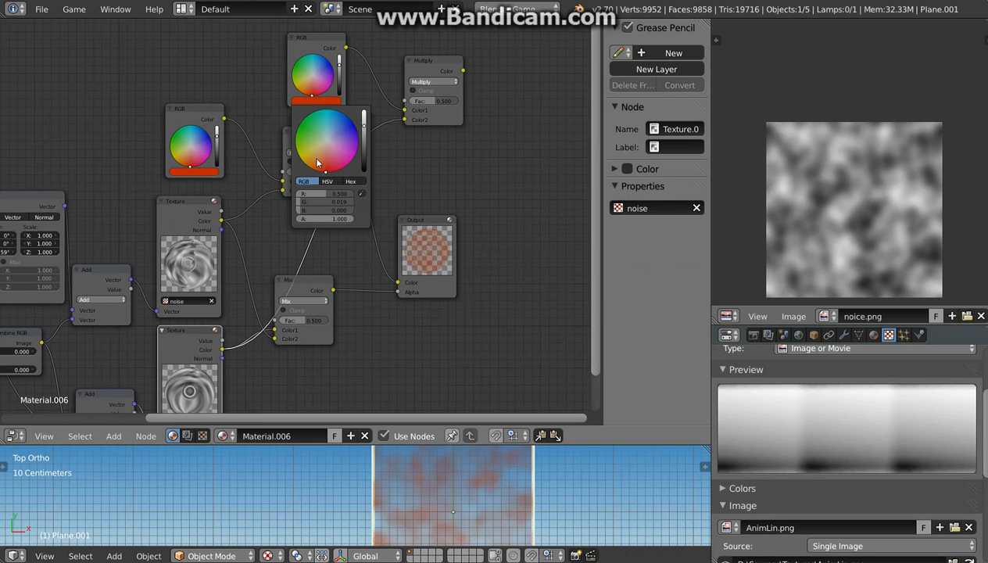
drag(316, 162, 299, 154)
middle_drag(430, 153, 377, 152)
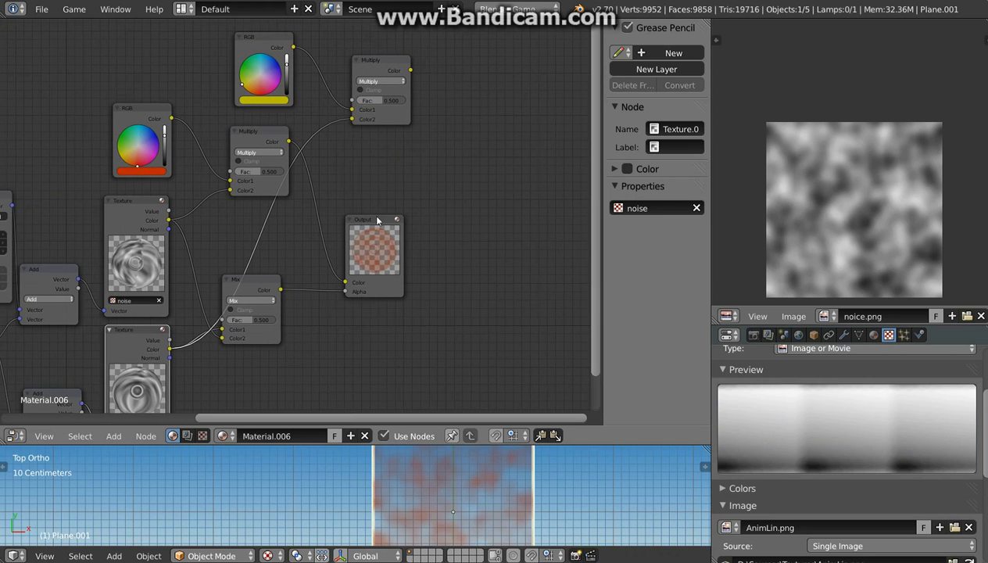
- Move the Output node farther from the Multiply nodes, connect the upper Multiply Color to its Color input, and run the game preview briefly
click(375, 223)
drag(378, 226, 533, 206)
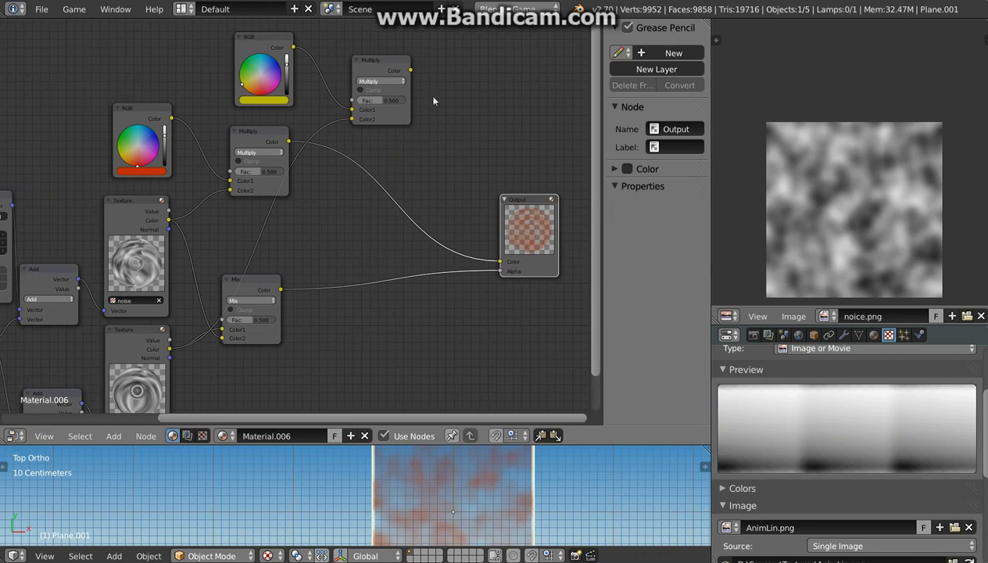
drag(411, 70, 504, 264)
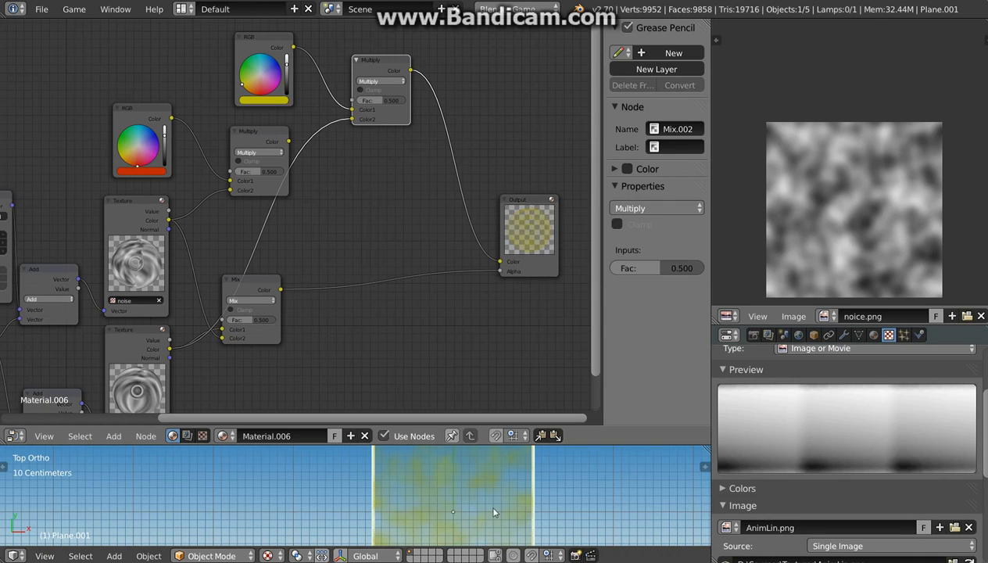
key(p)
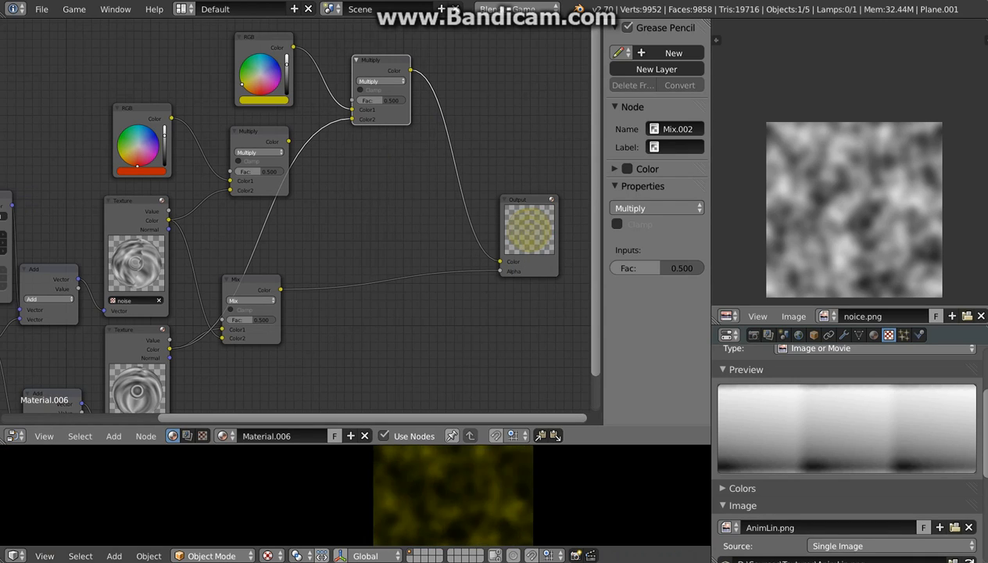
key(Escape)
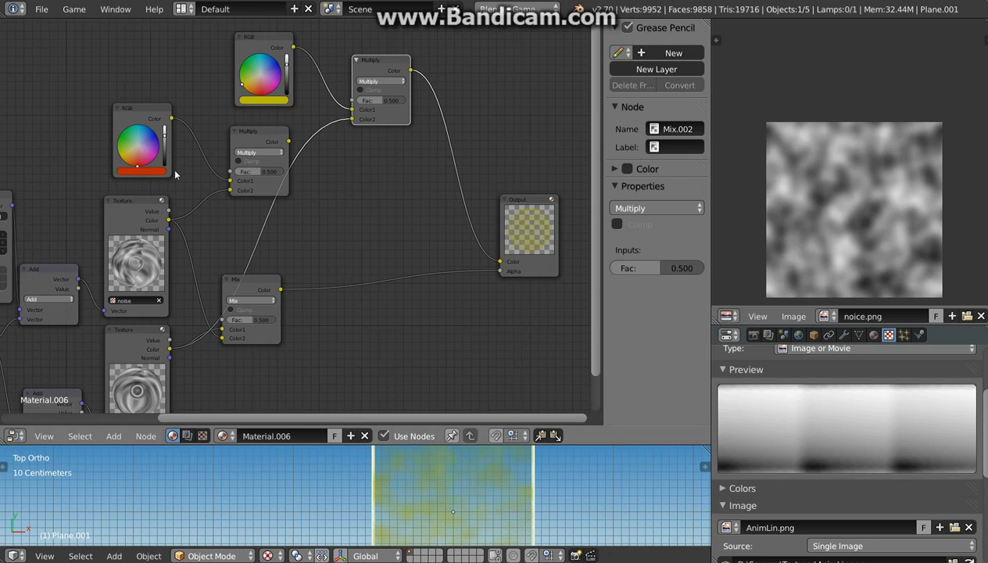
- Insert a MixRGB node between the upper Multiply and Output nodes and feed the lower Multiply Color into its Color2, spacing the nodes apart
click(257, 137)
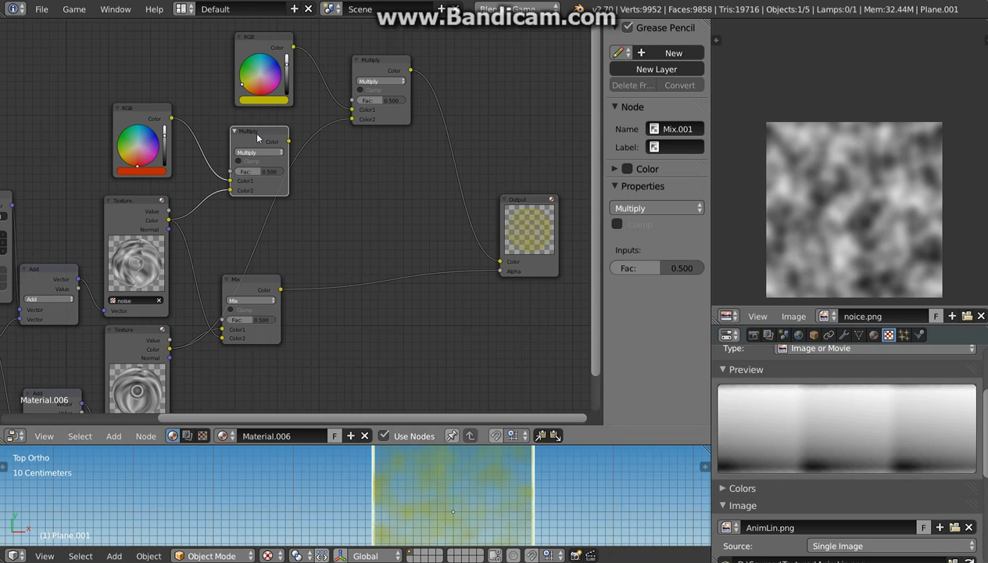
drag(258, 137, 376, 163)
key(shift+a)
mouse_move(411, 180)
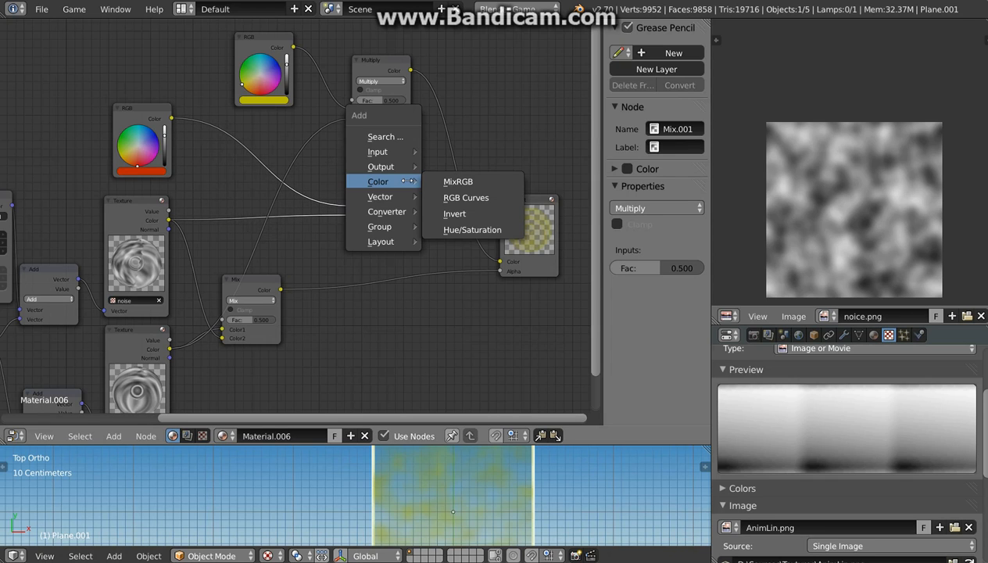
click(458, 181)
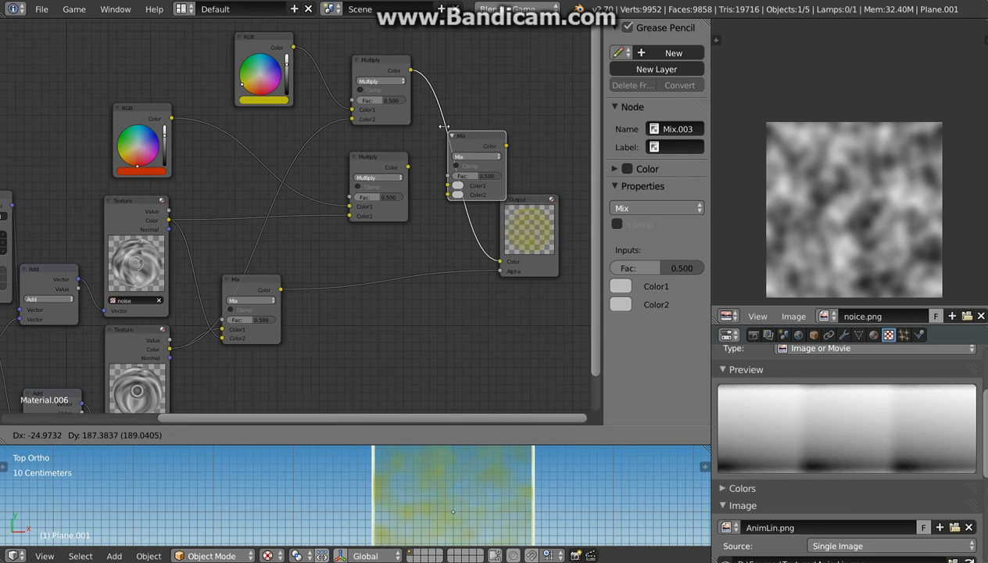
click(442, 129)
drag(408, 168, 444, 190)
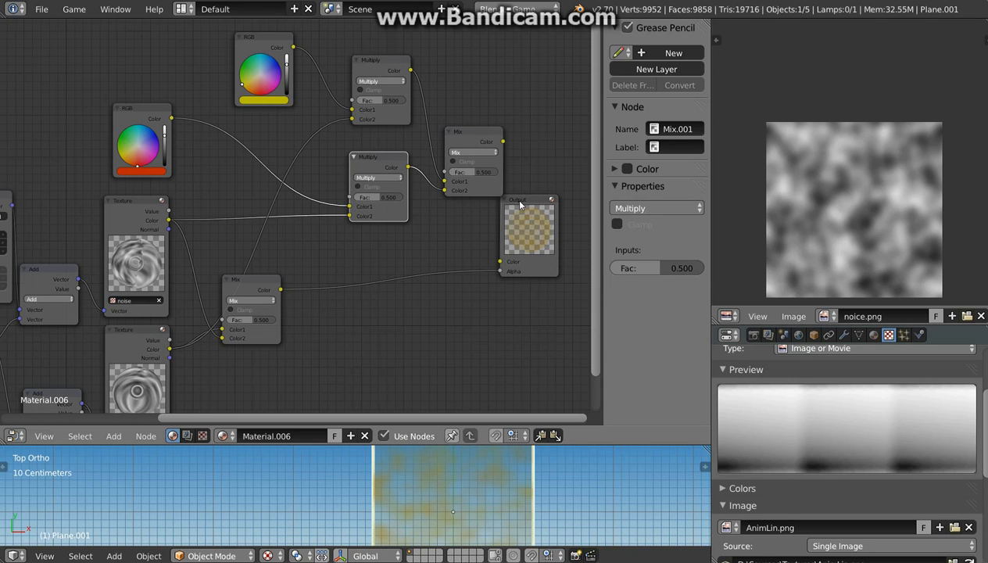
drag(518, 204, 555, 189)
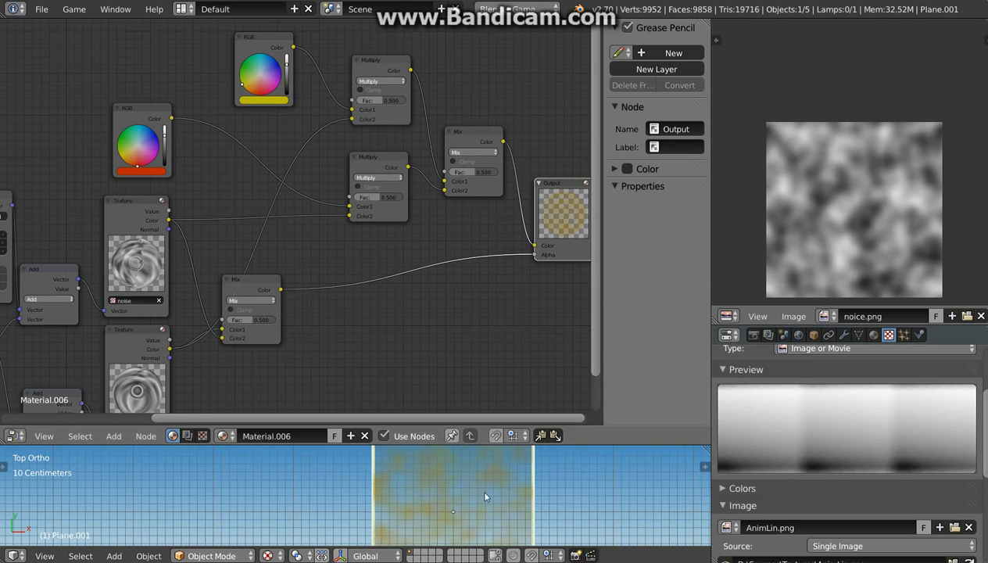
- Enlarge the 3D view to show the whole plane and run the game preview of the mixed colors briefly
drag(492, 445, 491, 326)
key(p)
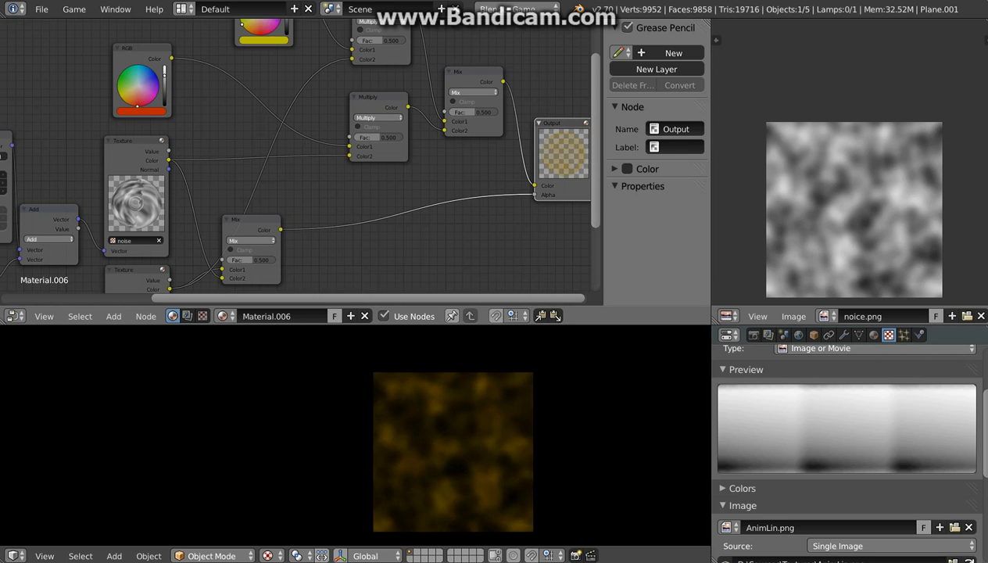
key(Escape)
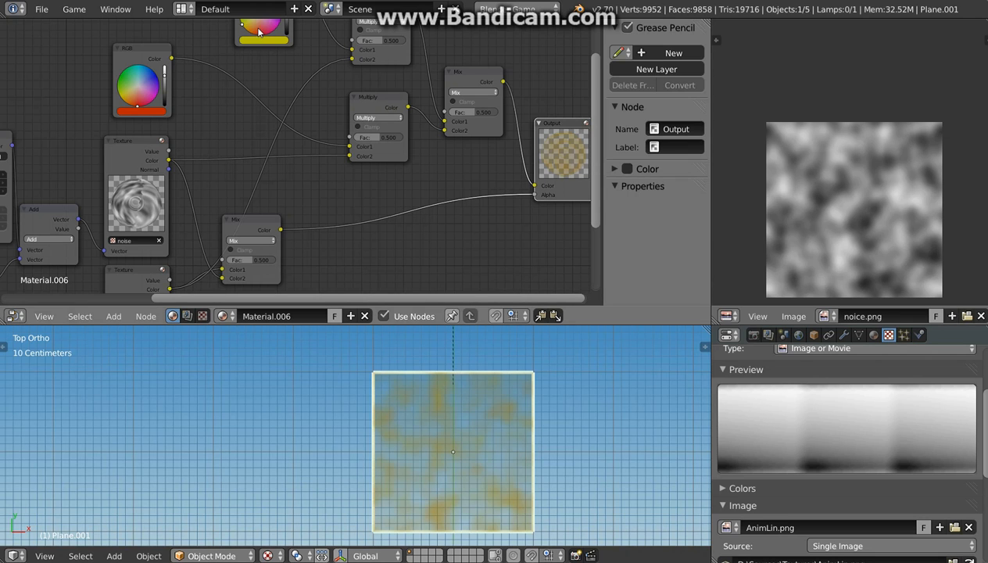
- Change the upper RGB node's color from yellow to blue and run the game preview briefly
middle_drag(258, 32, 256, 61)
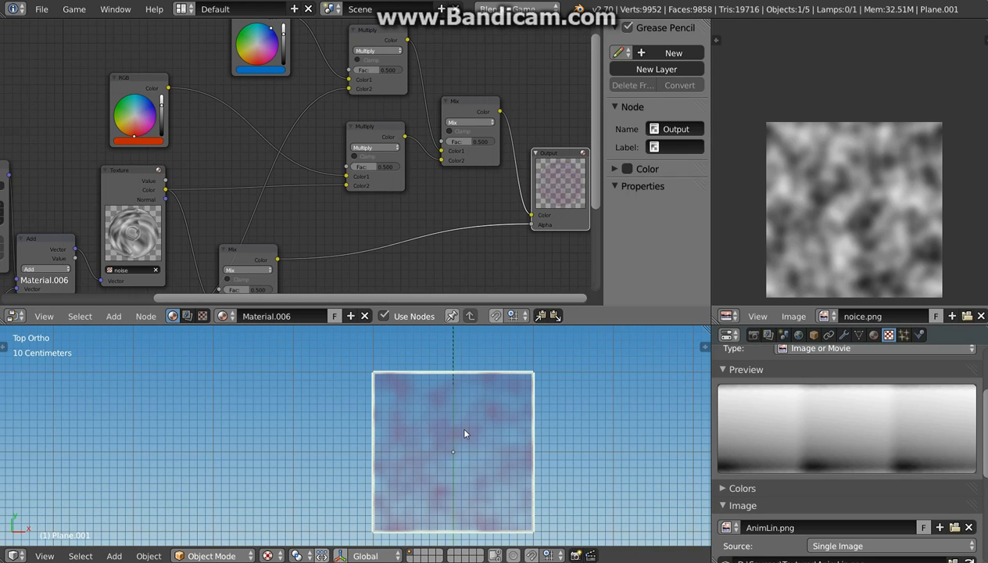
key(p)
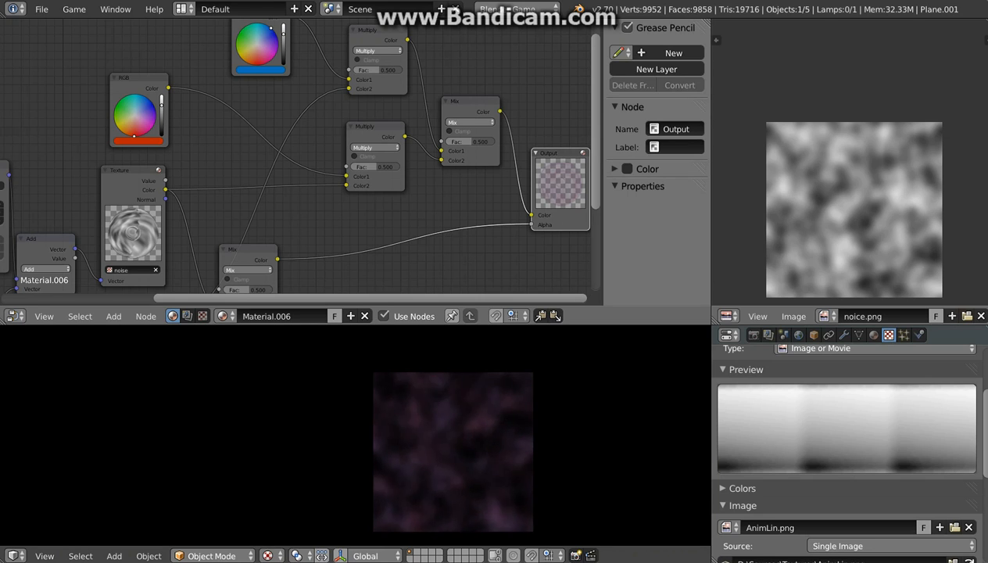
key(Escape)
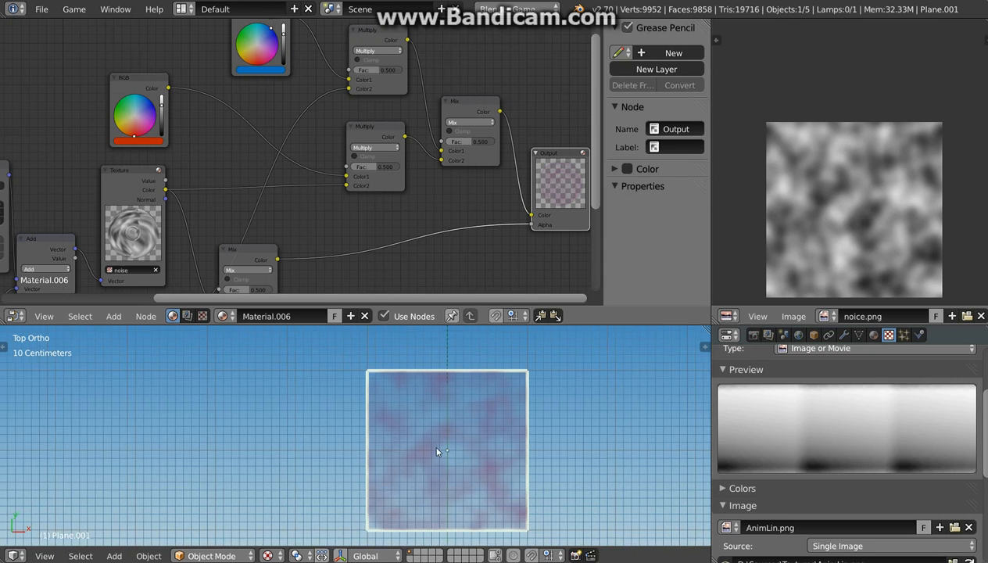
- Orbit to show the other objects, select the monkey head and the small sphere, and preview their materials in the game engine
scroll(416, 442, down, 5)
middle_drag(416, 442, 427, 360)
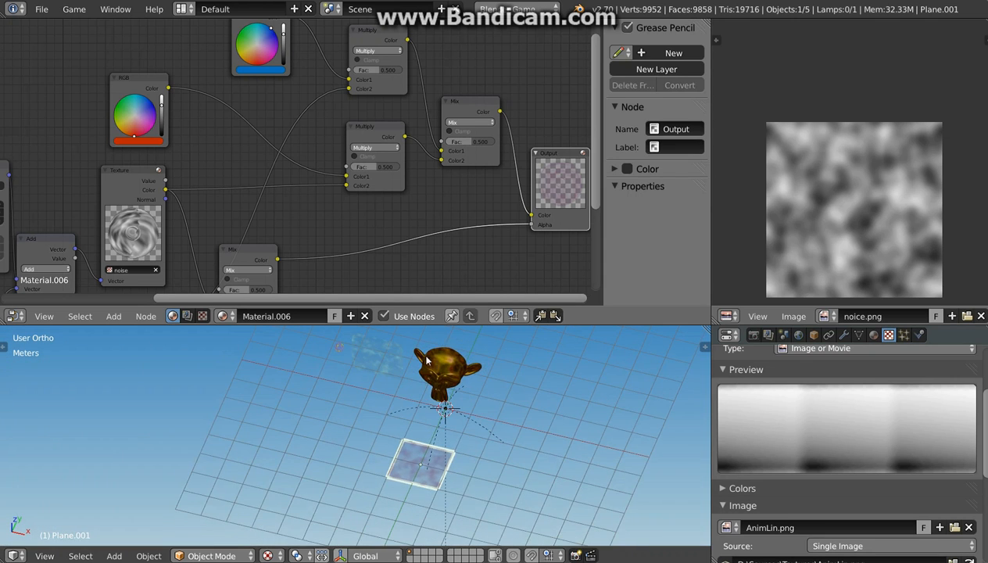
right_click(436, 373)
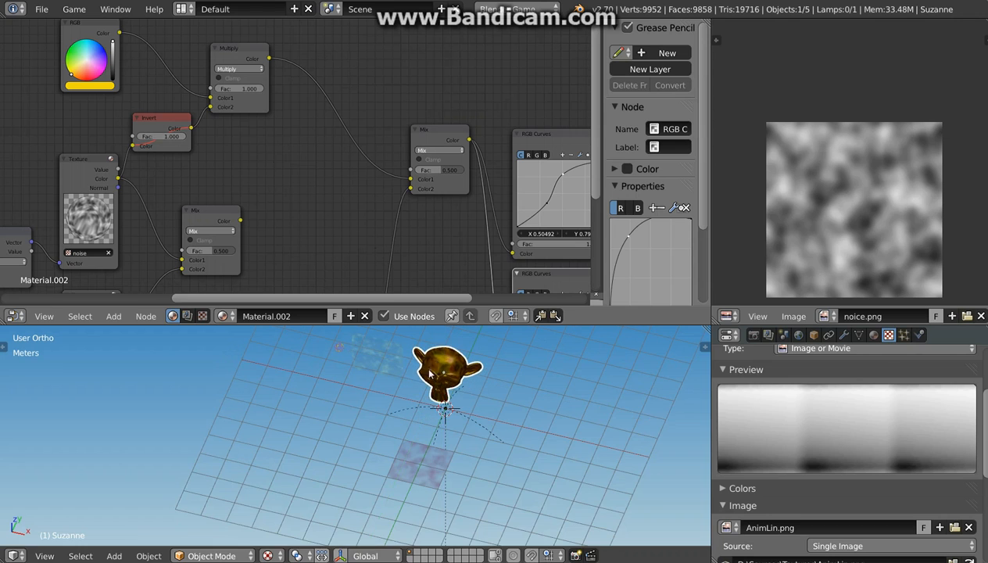
middle_drag(316, 361, 337, 372)
right_click(336, 387)
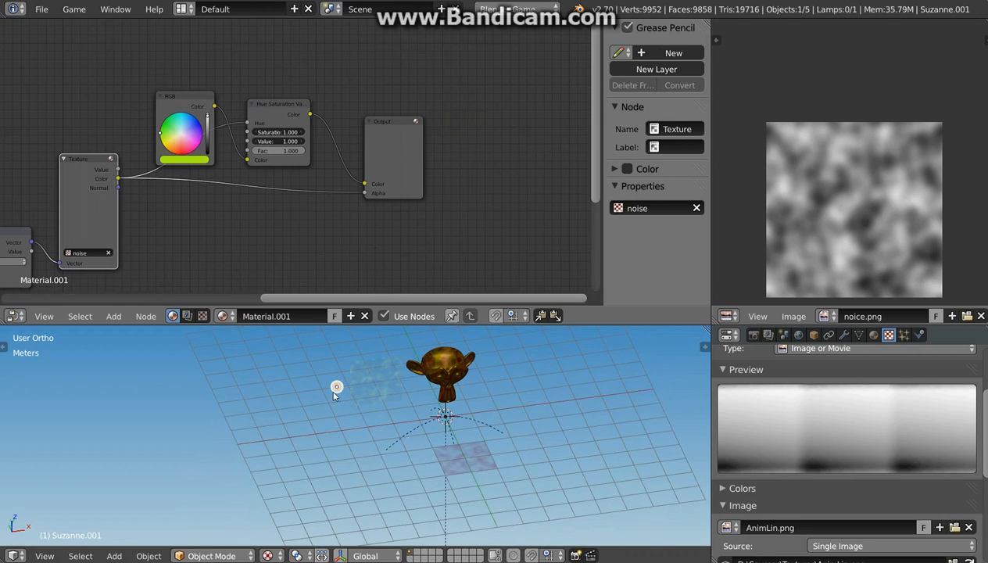
scroll(339, 386, up, 5)
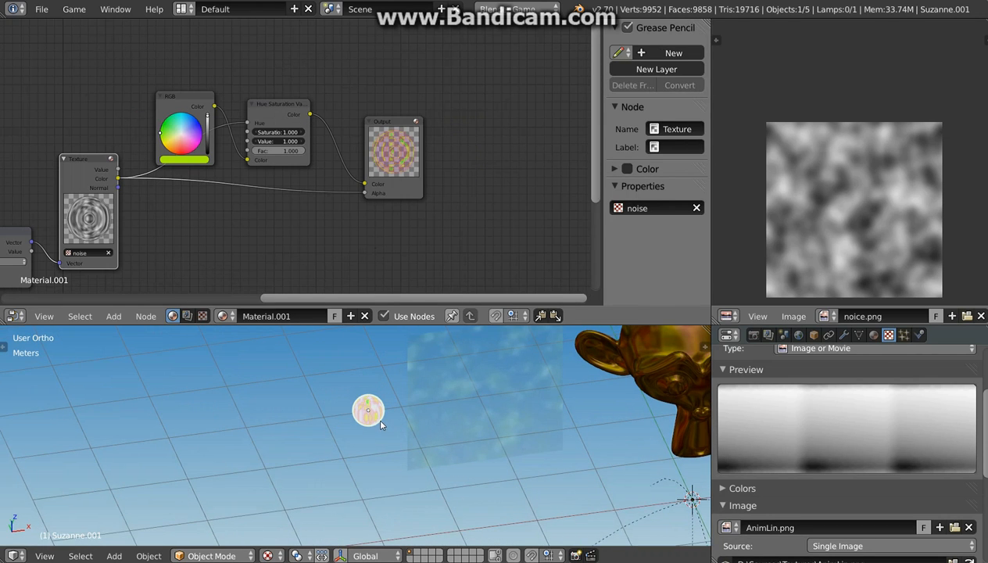
key(p)
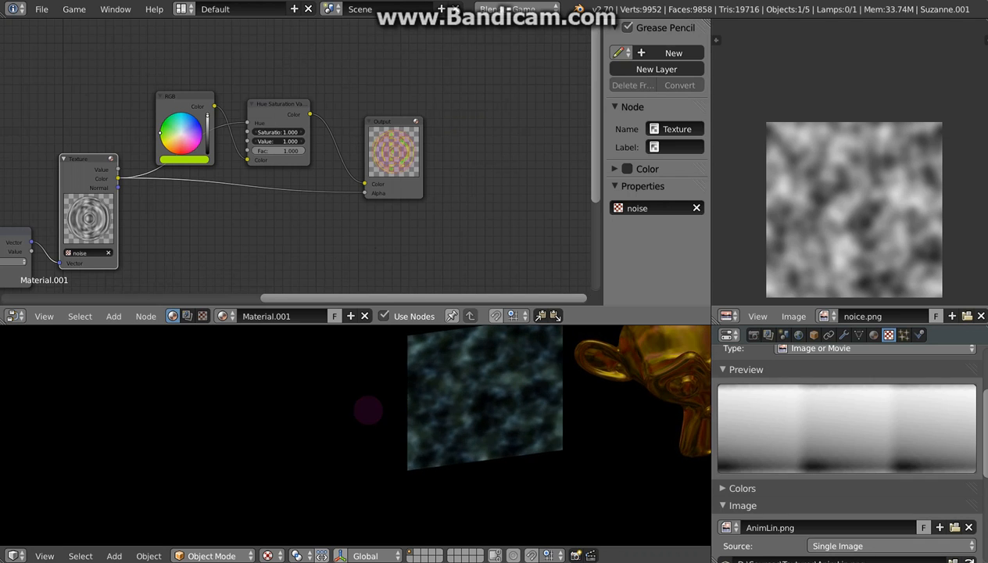
key(Escape)
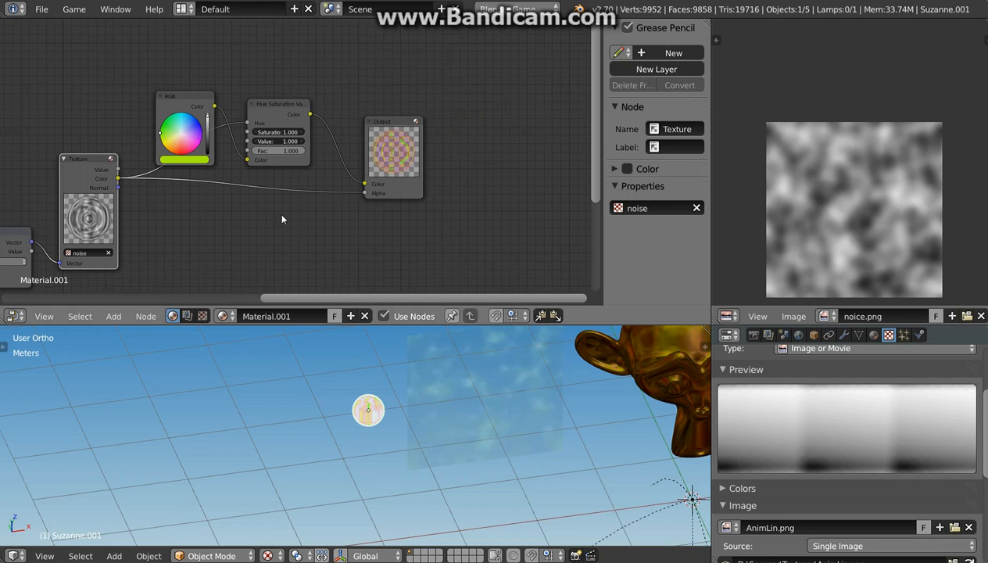
- Compare which Geometry output drives the texture mapping in the sphere's material and in the monkey head's material
middle_drag(218, 208, 377, 179)
scroll(377, 179, down, 2)
scroll(377, 182, down, 1)
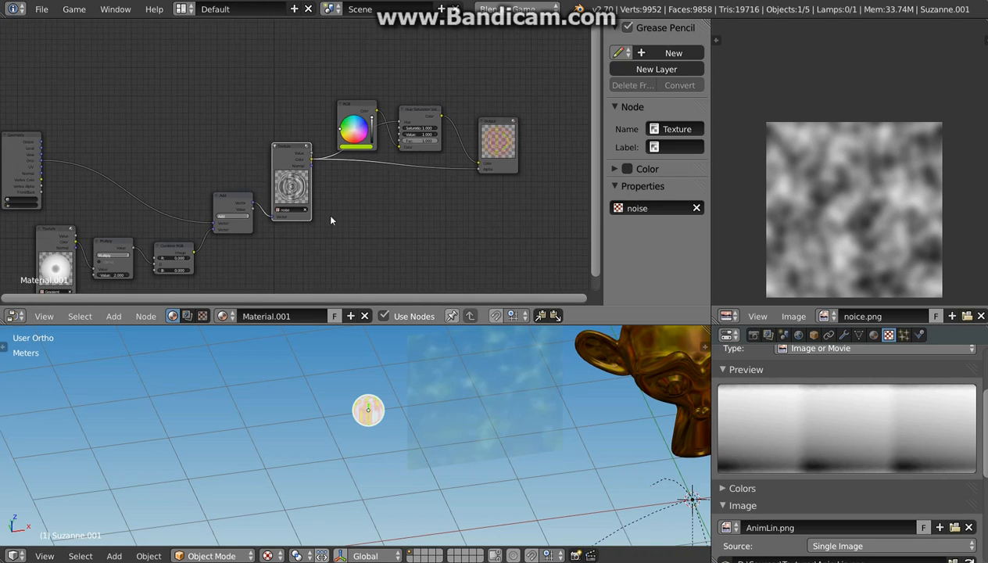
middle_drag(330, 218, 436, 248)
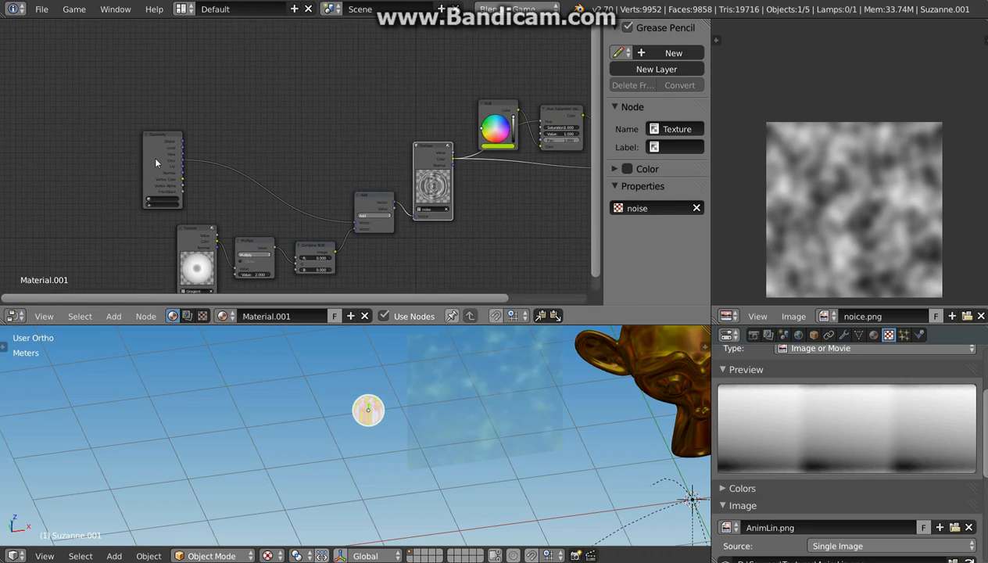
scroll(167, 161, up, 5)
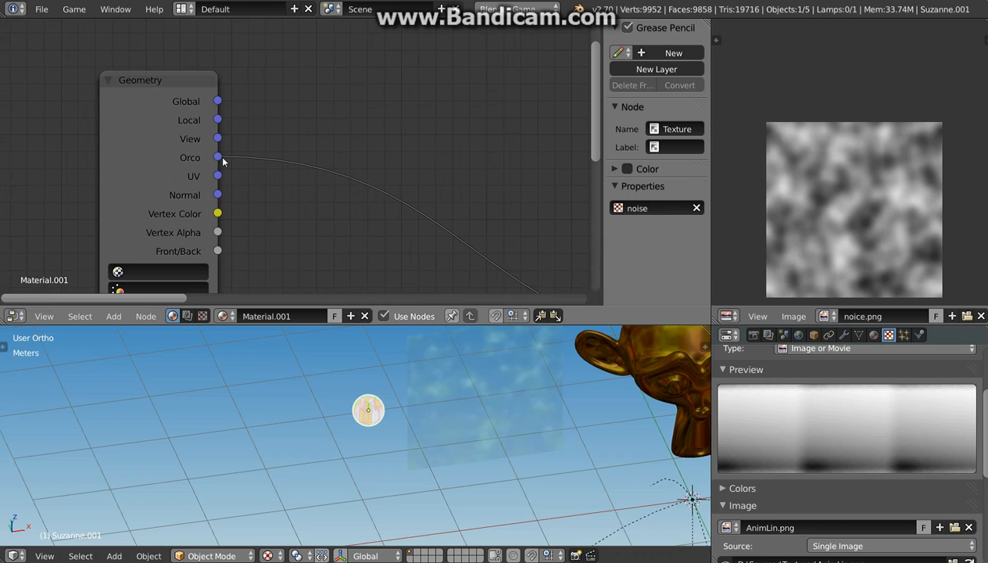
middle_drag(562, 451, 493, 390)
right_click(494, 391)
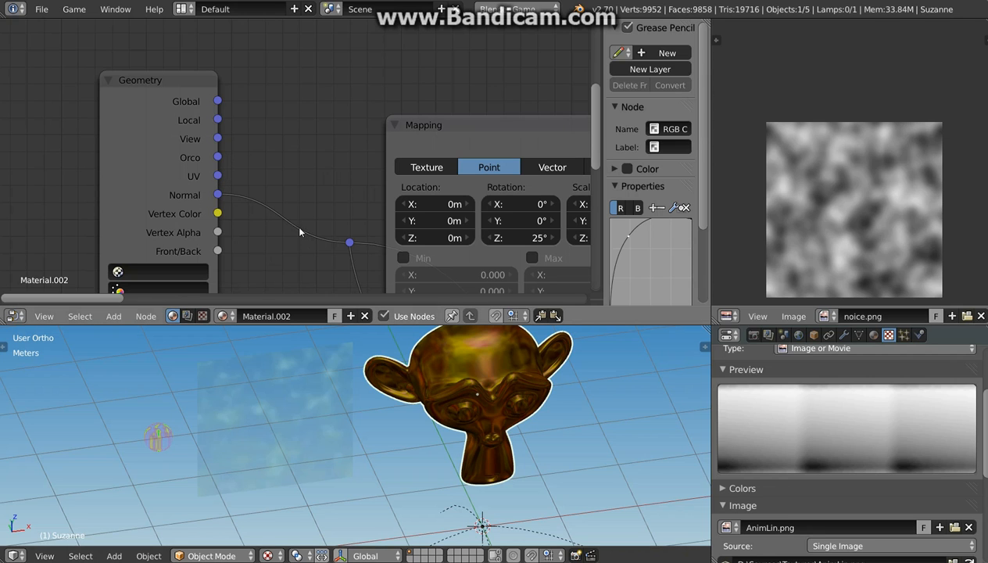
middle_drag(344, 249, 286, 196)
scroll(336, 219, down, 2)
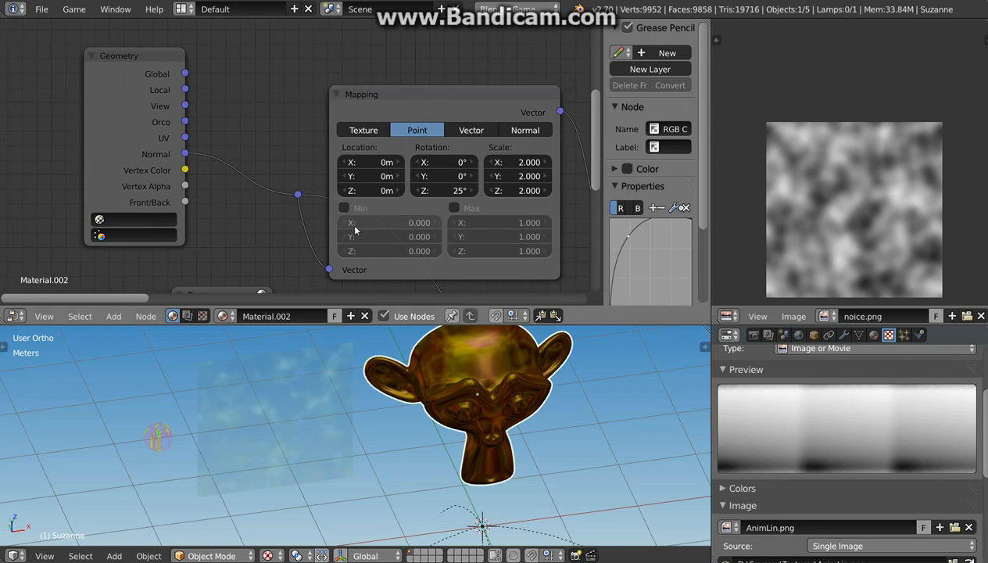
middle_drag(378, 219, 321, 189)
- Rotate the monkey head freely with trackball rotation and run the game preview briefly
middle_drag(524, 394, 459, 394)
key(r)
key(r)
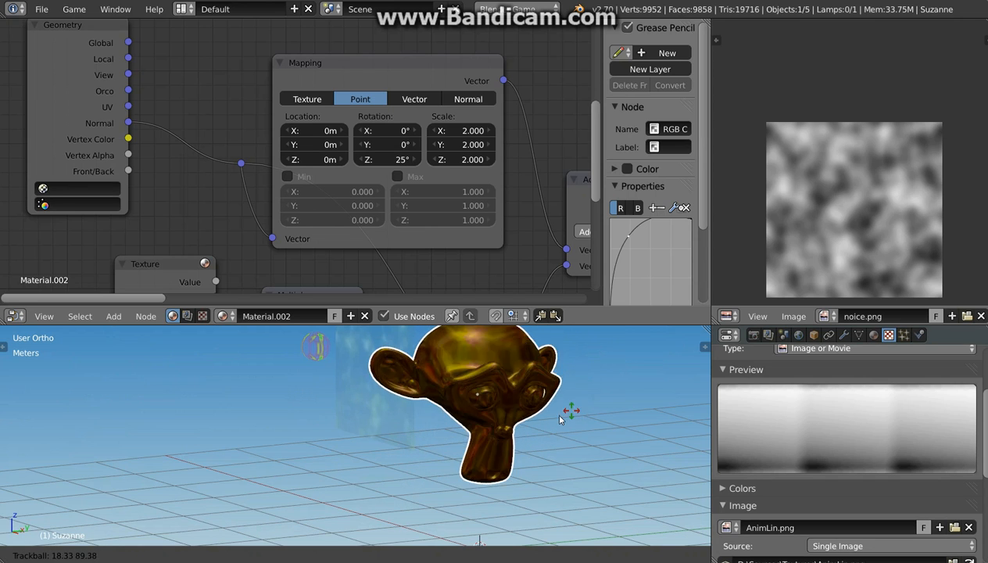
click(444, 429)
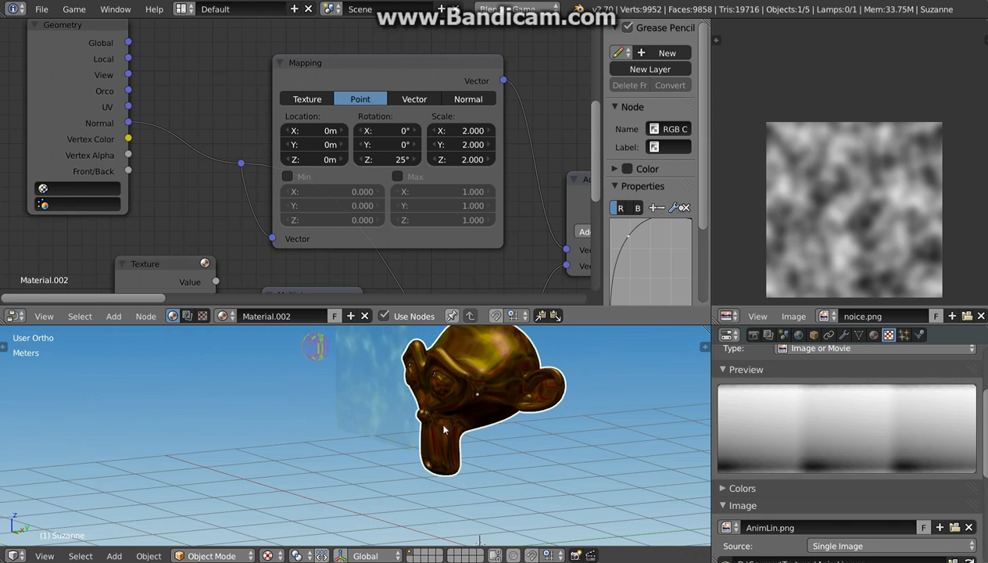
key(shift+z)
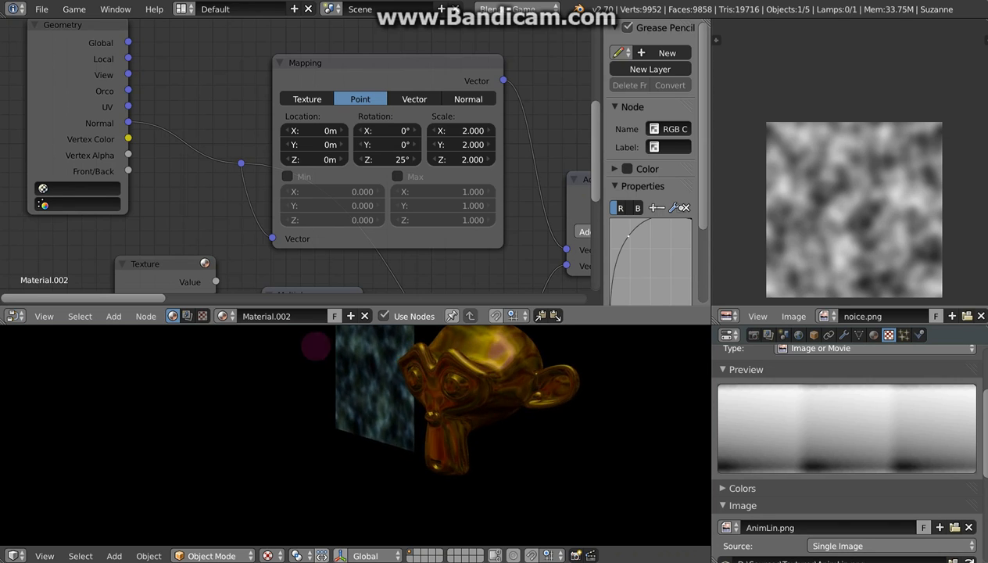
key(Escape)
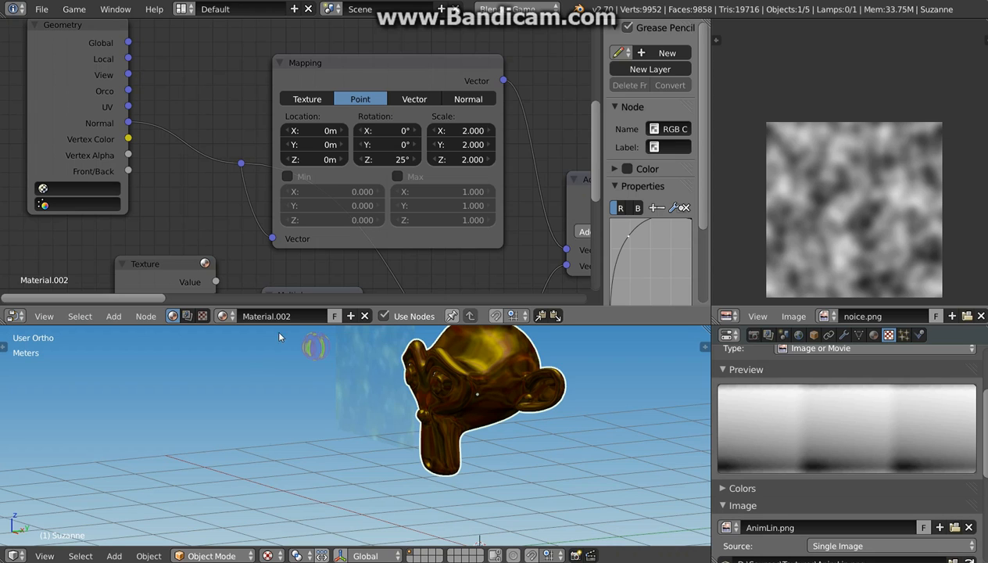
- Inspect the Gragient Texture node in the small sphere's material and in the monkey head's material
right_click(311, 343)
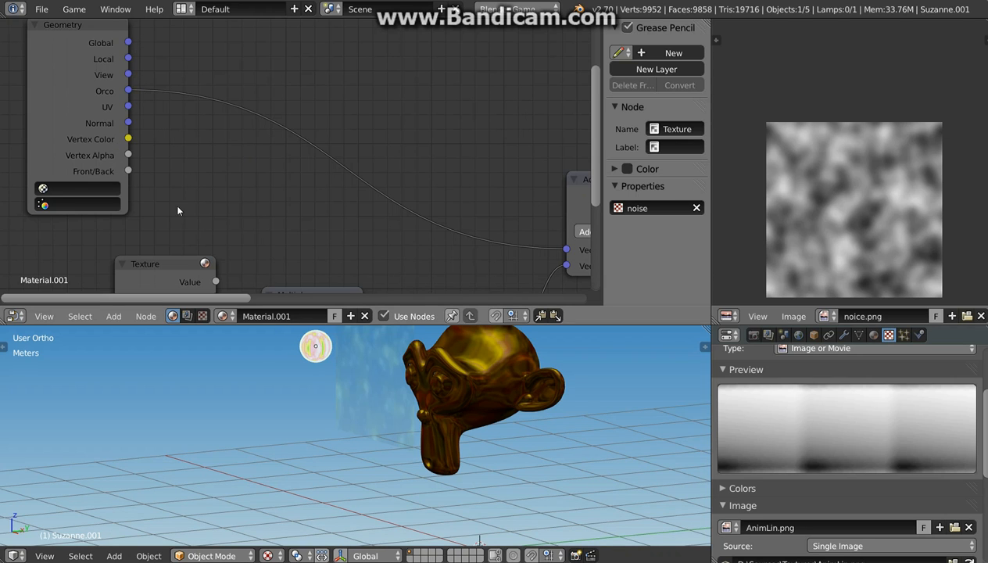
middle_drag(177, 210, 263, 54)
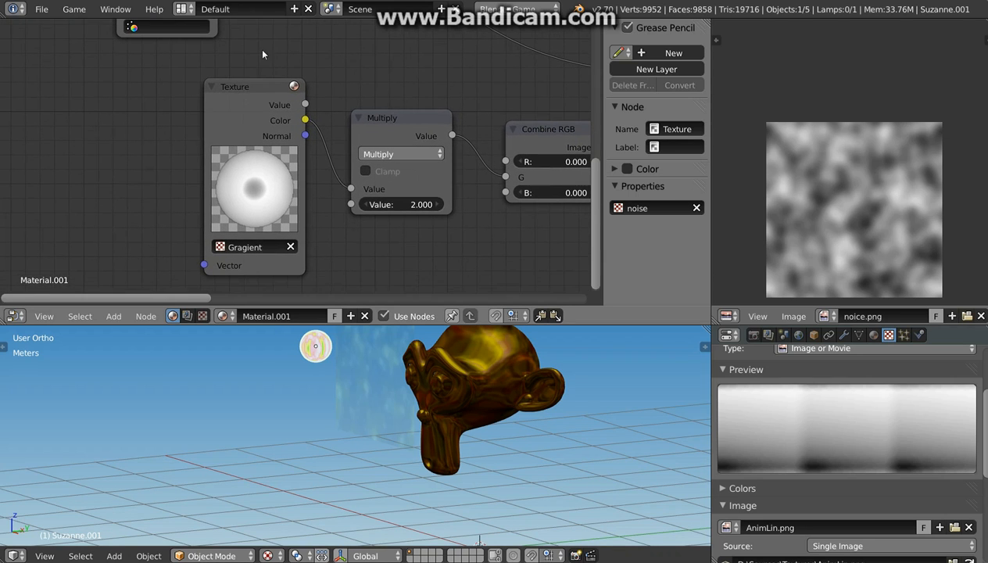
click(228, 91)
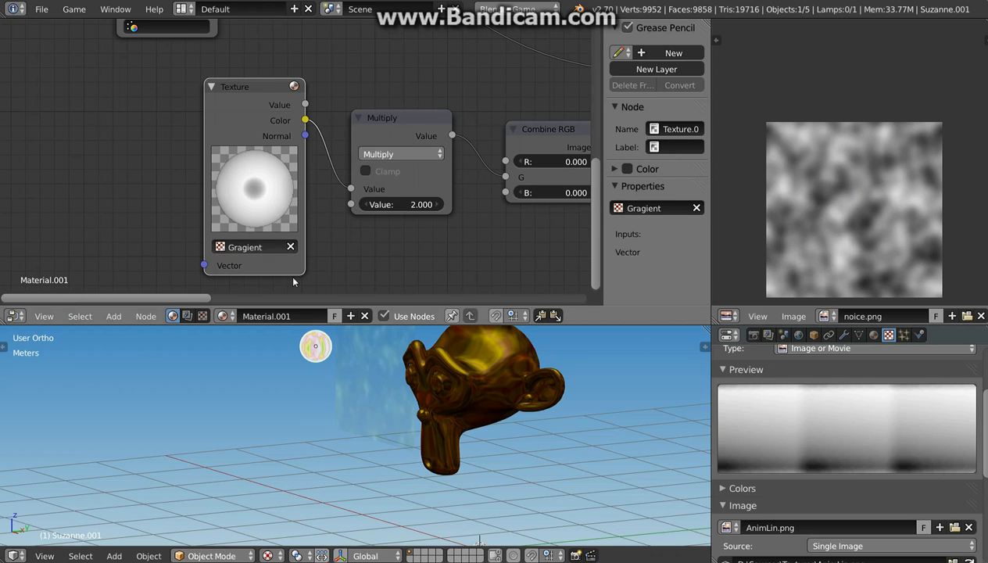
right_click(493, 392)
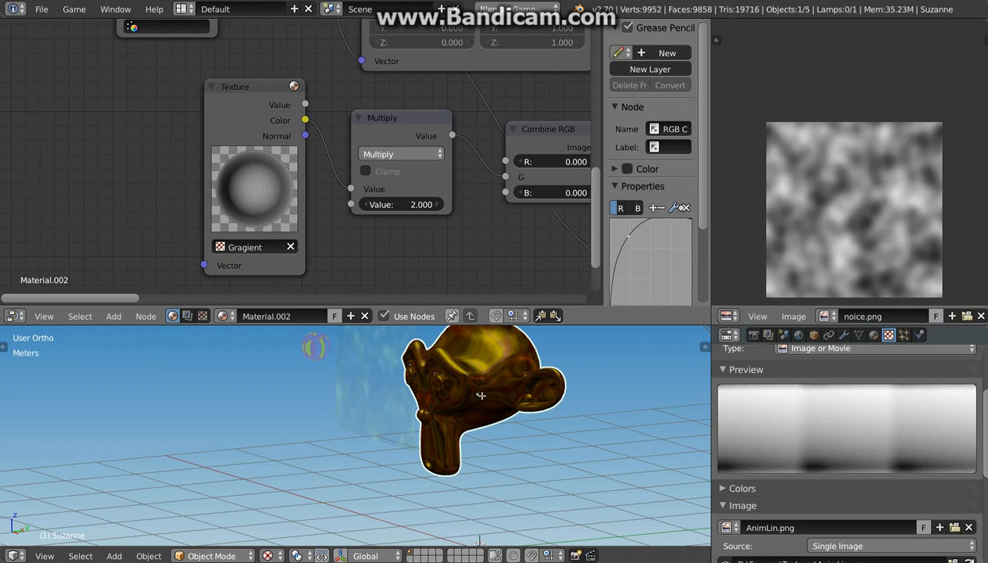
- Inspect the monkey head's UV layout over the noise image and its list of UV maps
key(Tab)
middle_drag(853, 202, 851, 181)
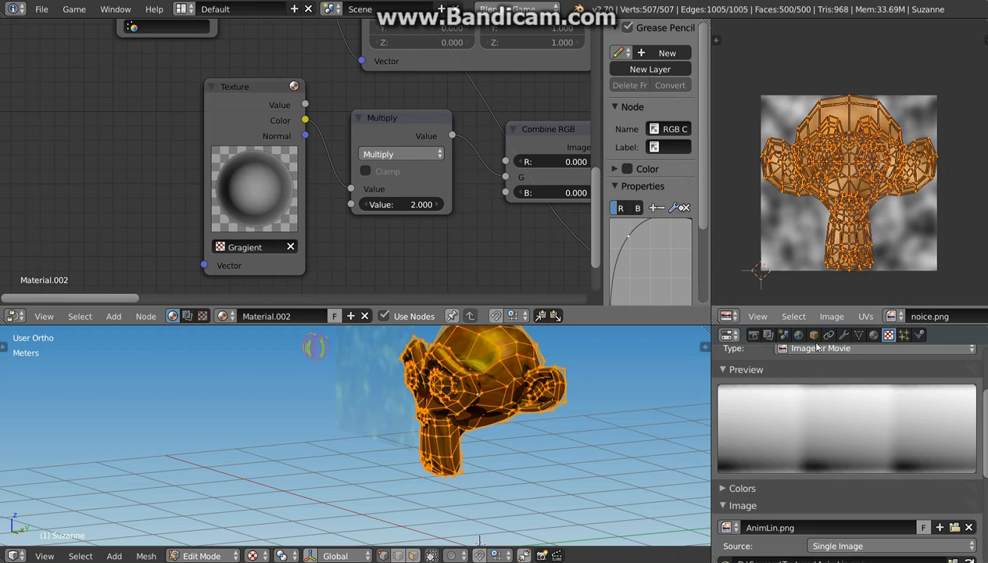
click(857, 334)
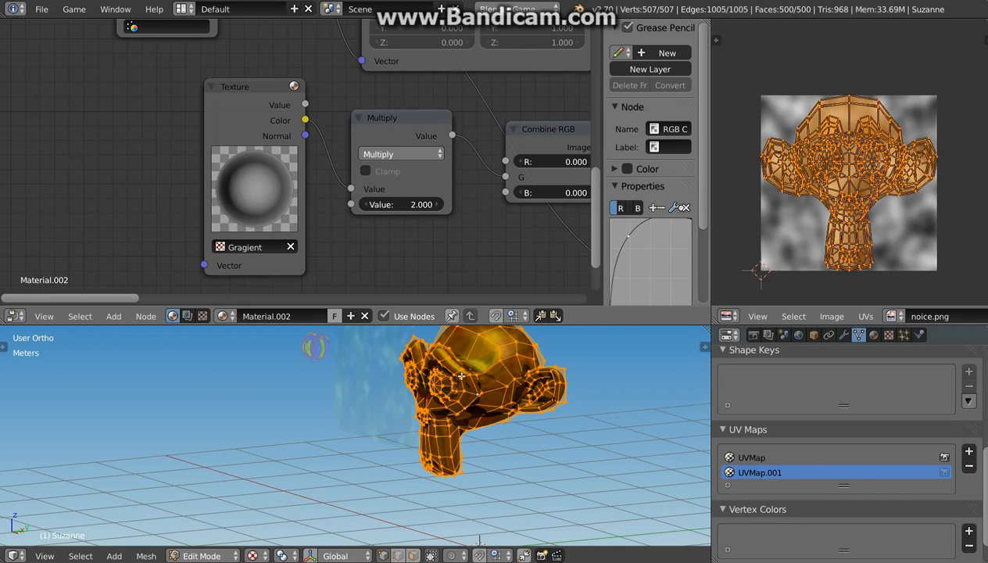
- Drive the monkey head's texture mapping from the Geometry node's UV output with UVMap.001, and preview the result in the game engine
key(Tab)
middle_drag(351, 154, 320, 295)
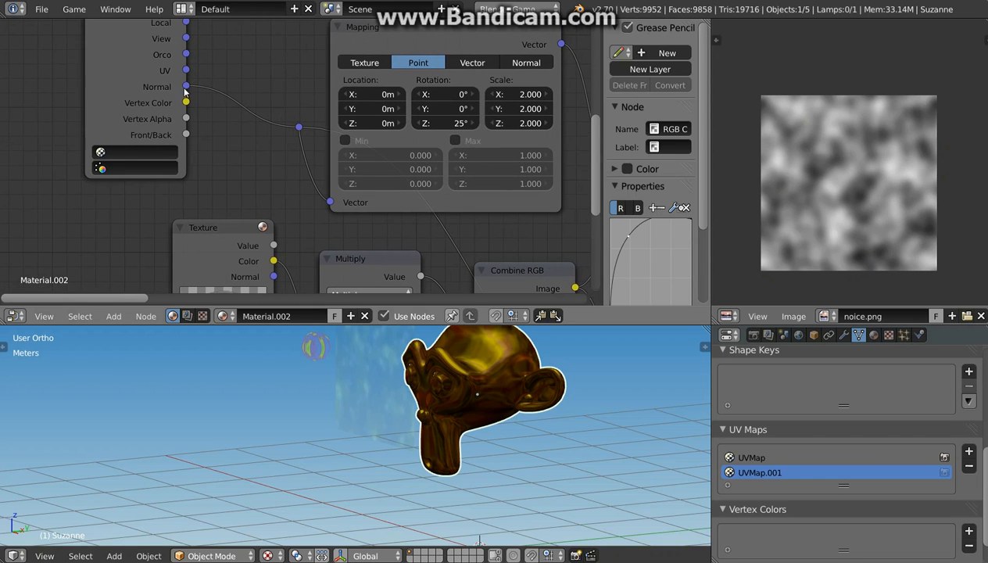
drag(185, 71, 298, 128)
click(133, 153)
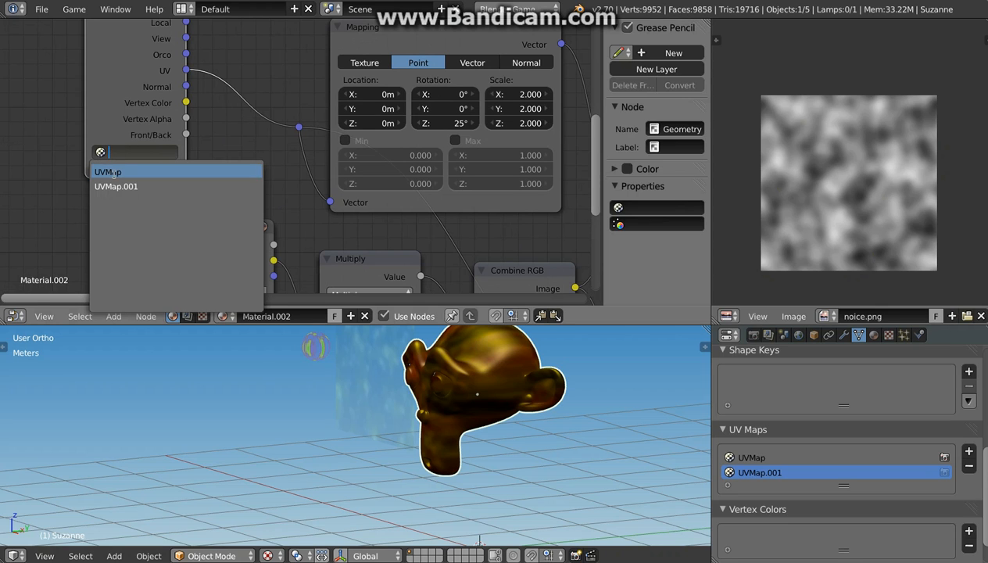
click(114, 187)
mouse_move(461, 439)
middle_down()
mouse_move(536, 414)
mouse_move(506, 428)
middle_up()
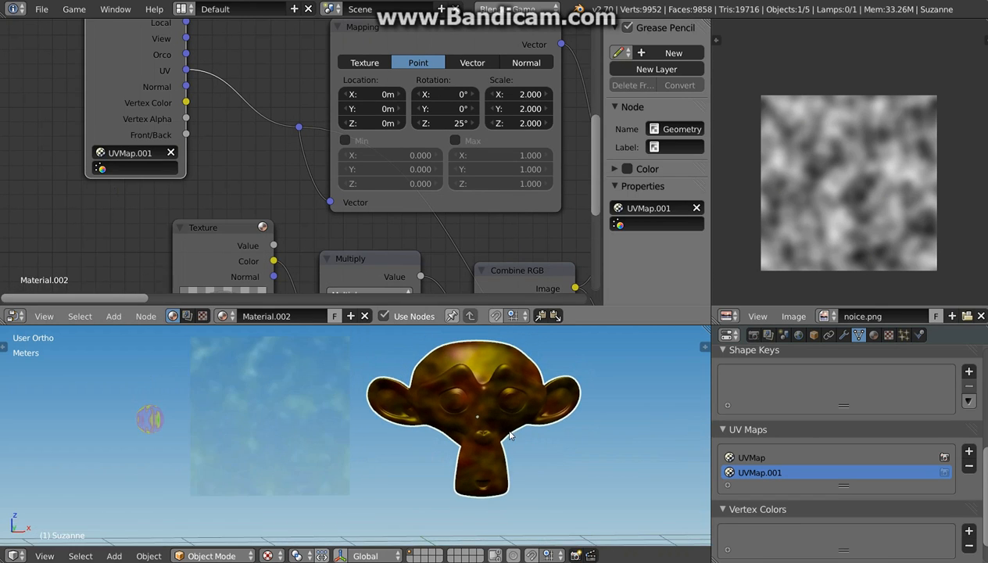
key(shift+z)
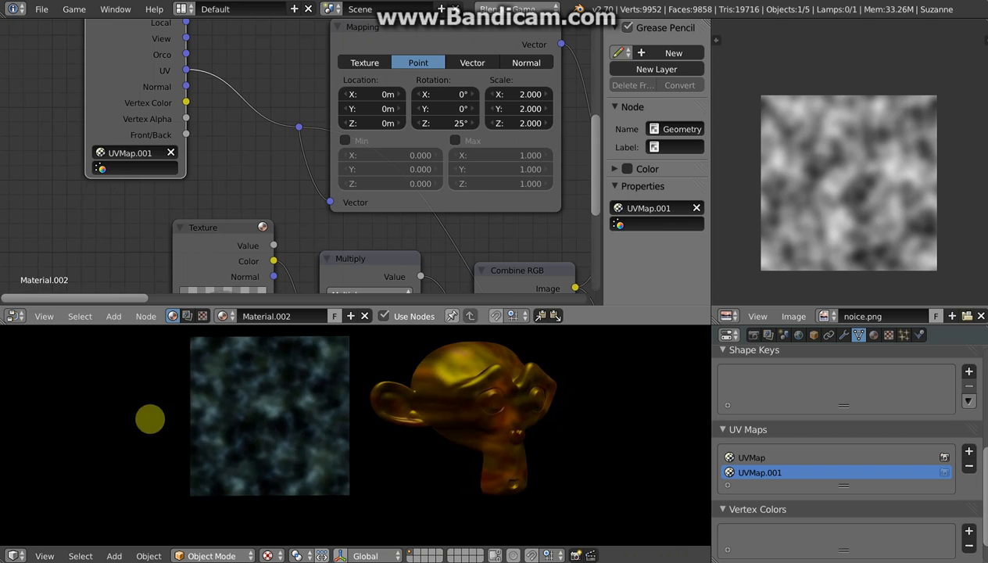
key(Escape)
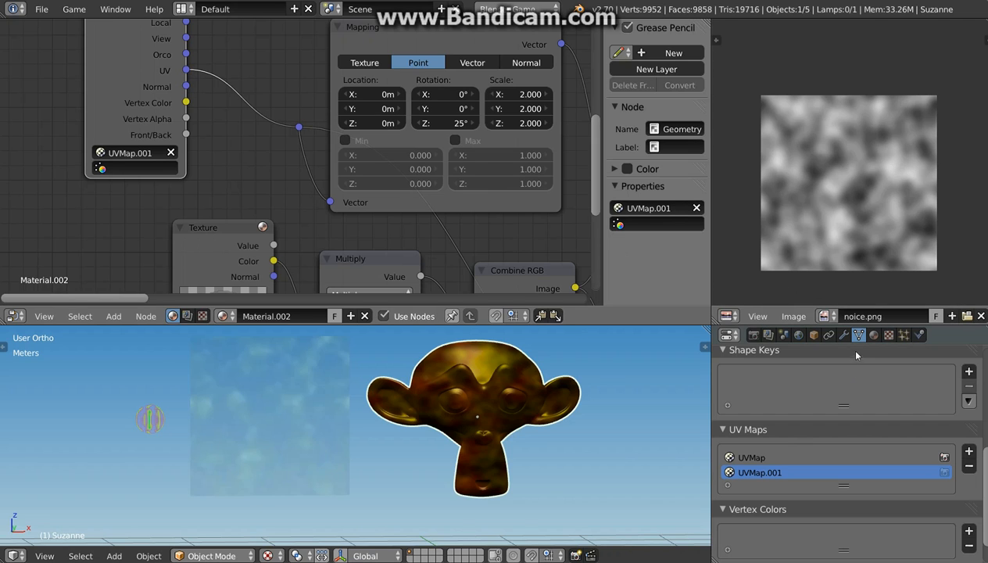
- Make UVMap the monkey head's active UV map and check its layout in edit mode
click(748, 458)
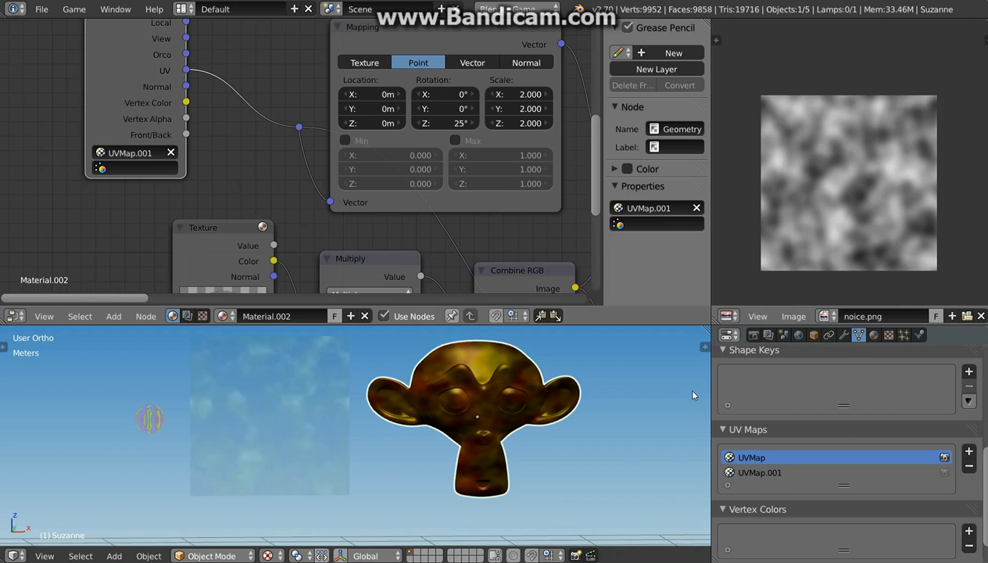
key(Tab)
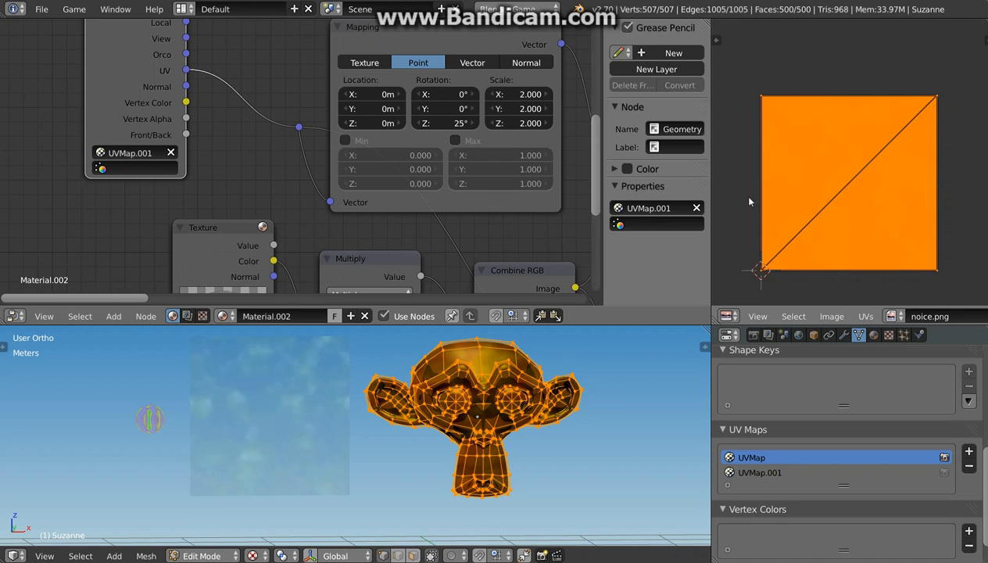
key(u)
key(Tab)
- Display AnimLin.png in the image editor and examine its tile grid and its game animation settings
click(827, 319)
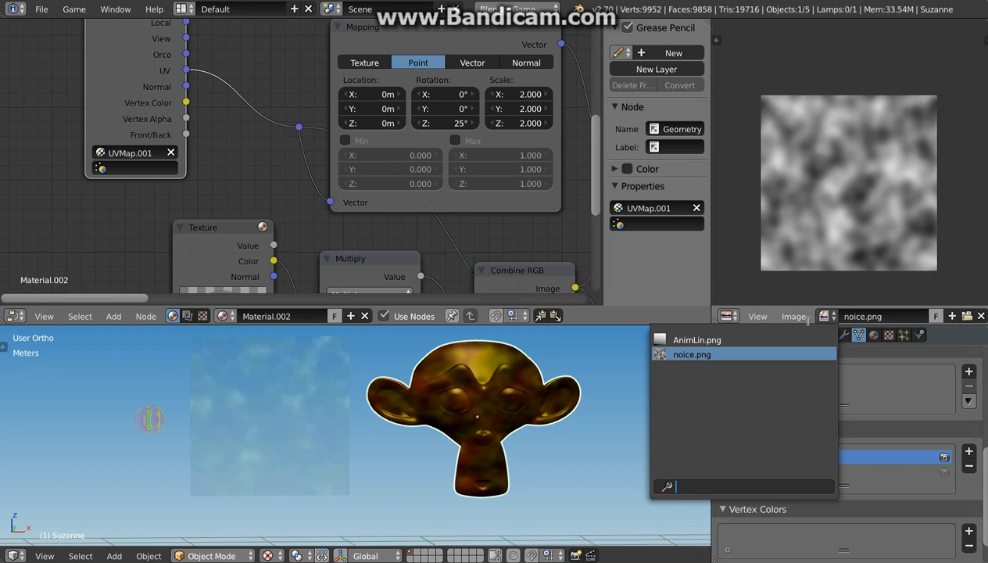
click(749, 335)
scroll(798, 243, up, 10)
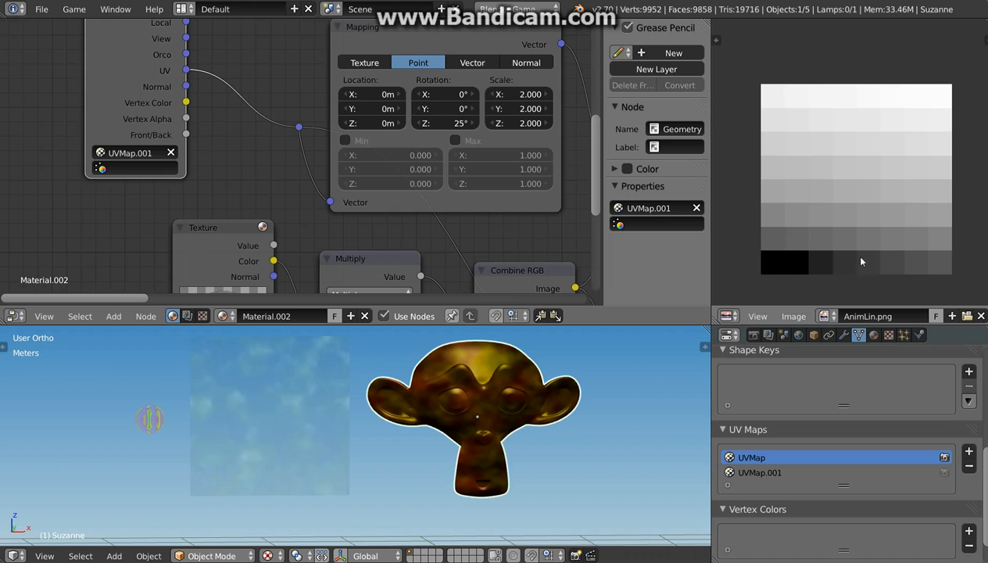
key(n)
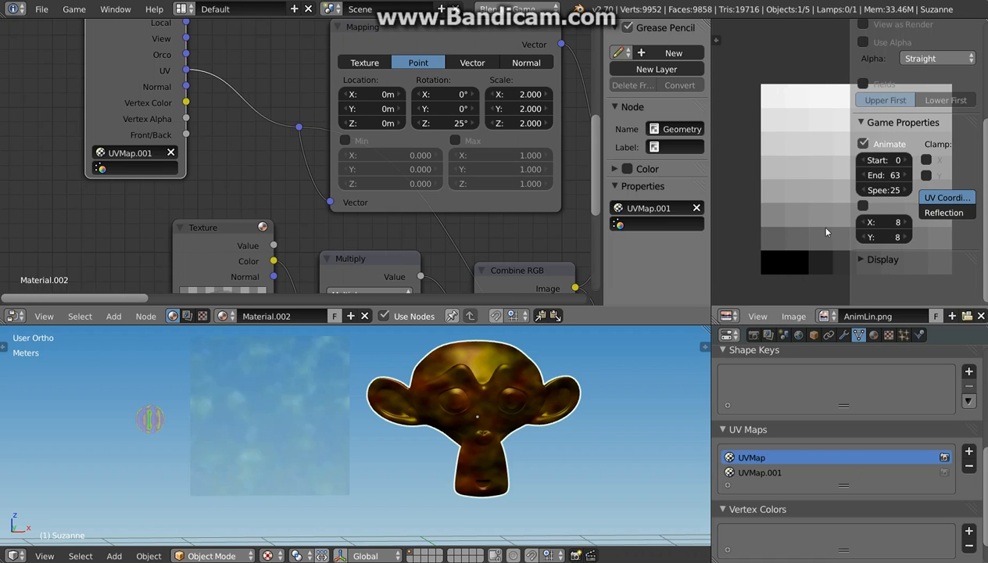
middle_drag(827, 233, 786, 230)
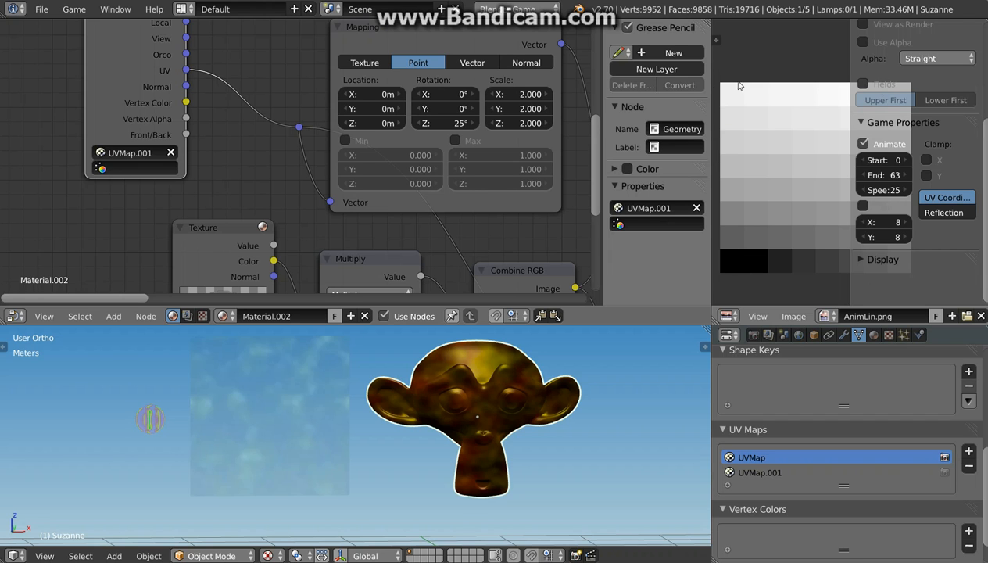
middle_drag(528, 382, 342, 452)
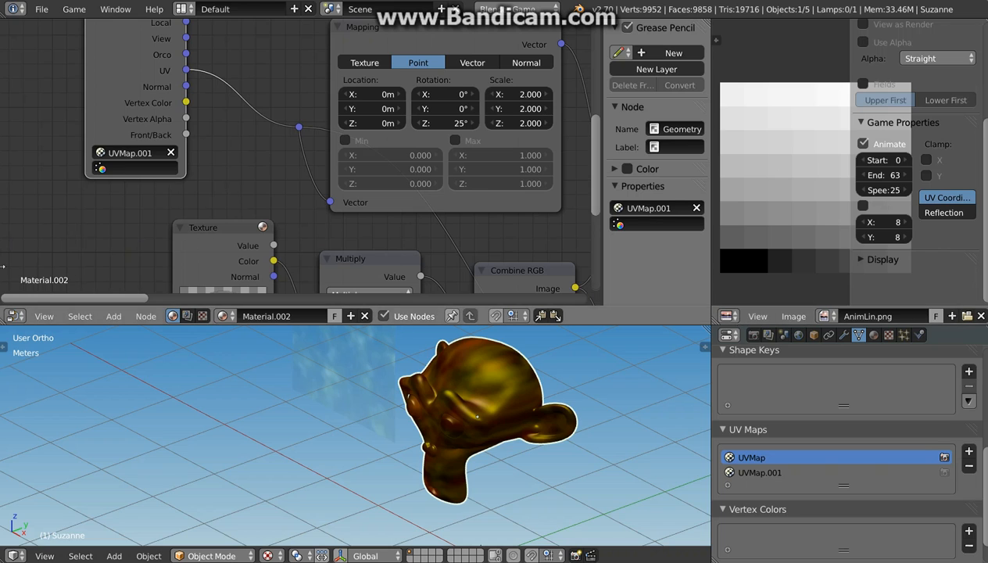
- Switch to GIMP and create a new 512 × 512 px image
mouse_move(0, 212)
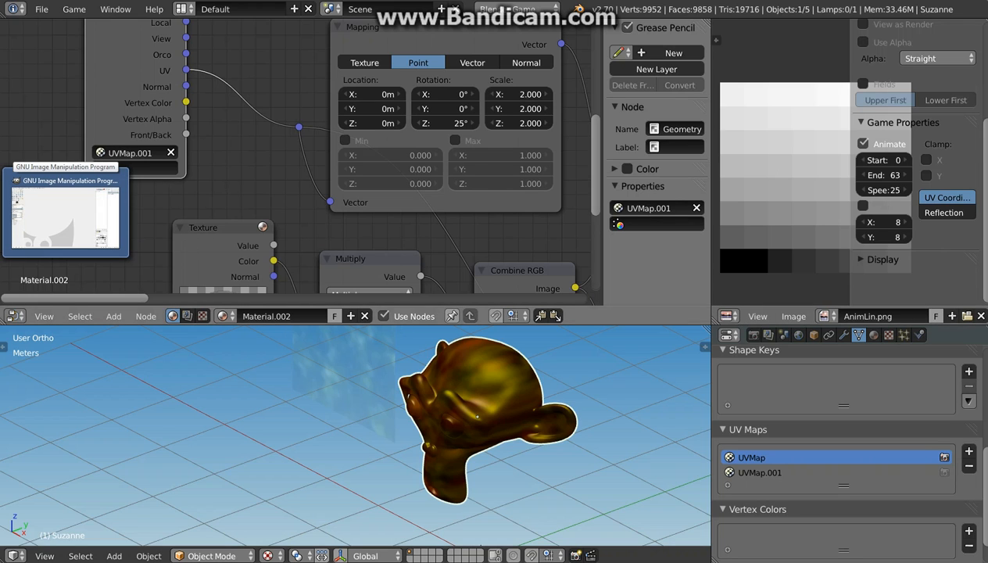
click(22, 225)
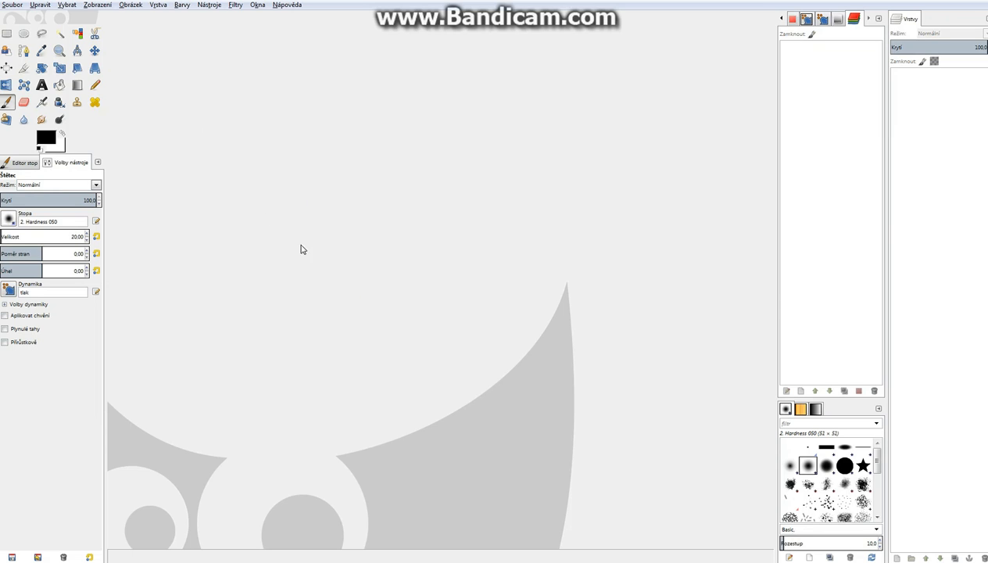
click(17, 6)
click(28, 19)
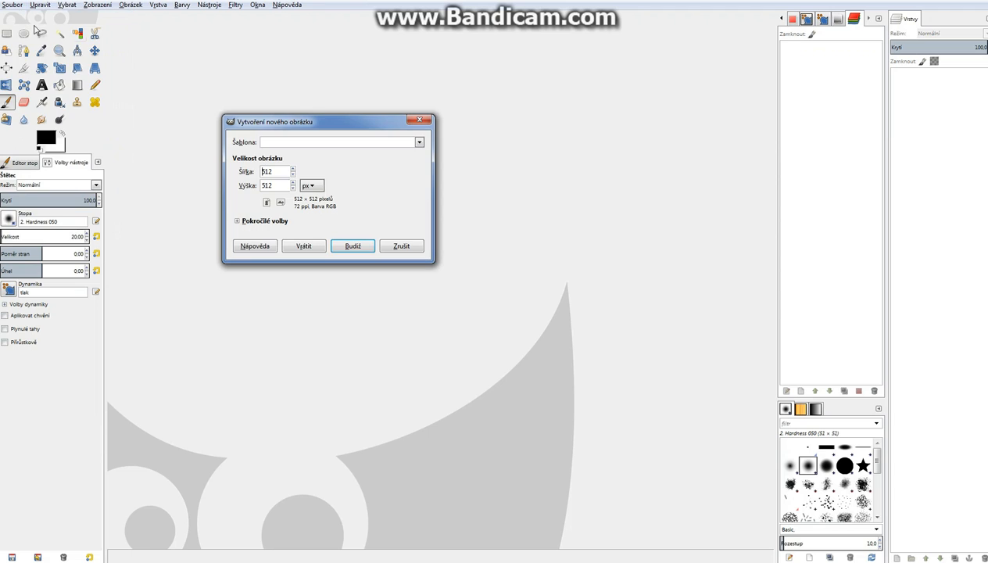
drag(296, 123, 329, 127)
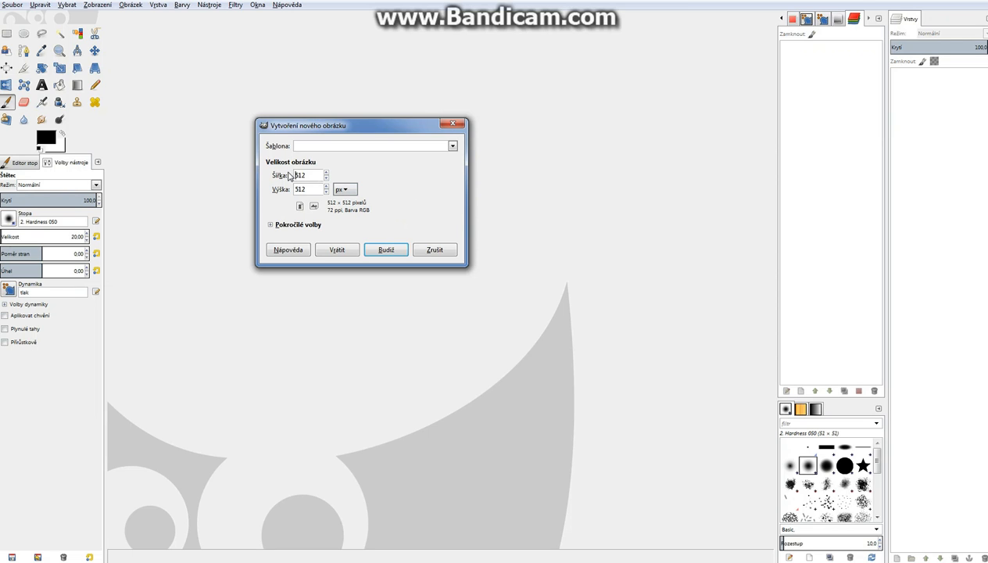
click(386, 250)
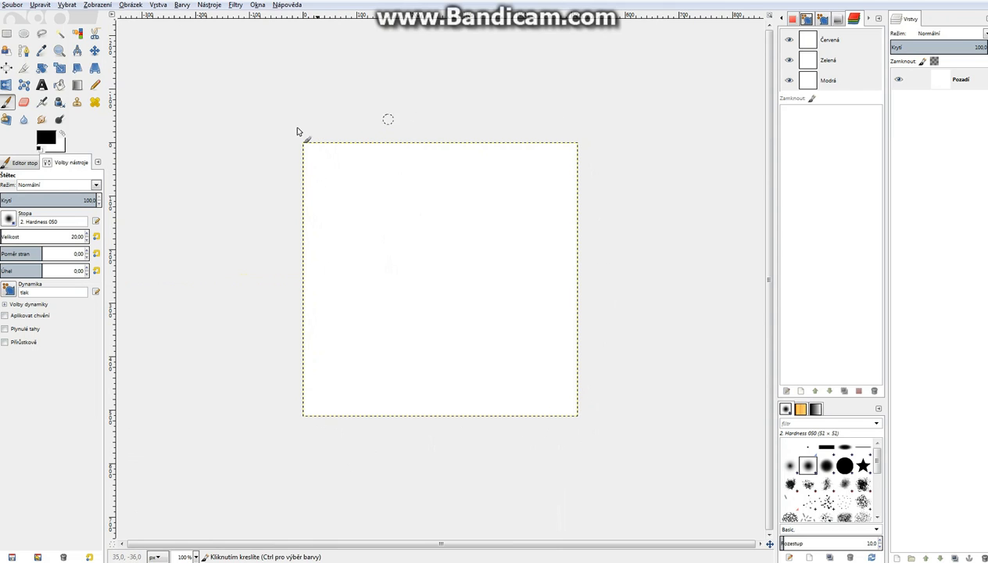
- Render Difference Clouds on the blank image with detail 1, X size 5.7, Y size 6.0 and tileable enabled
click(235, 5)
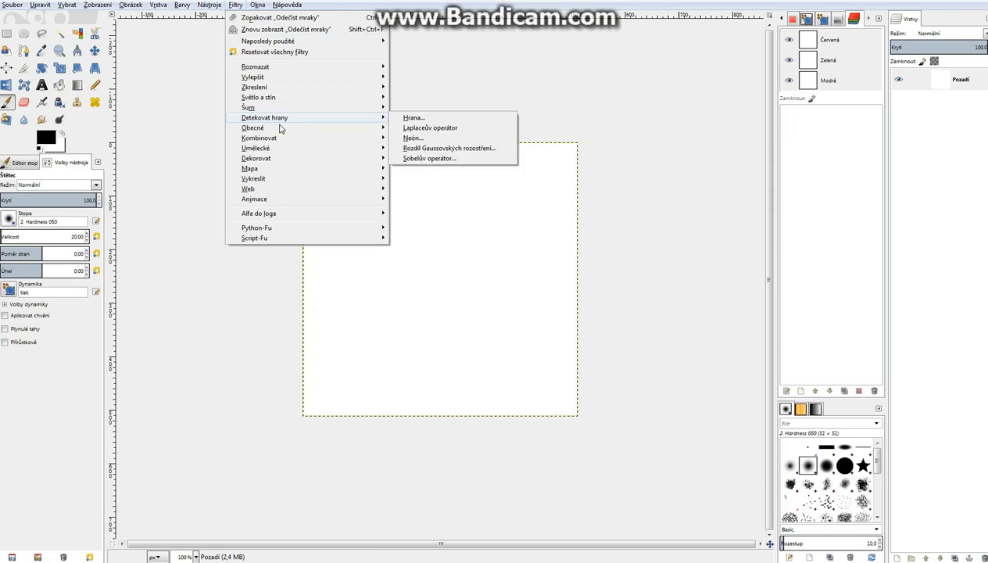
mouse_move(287, 181)
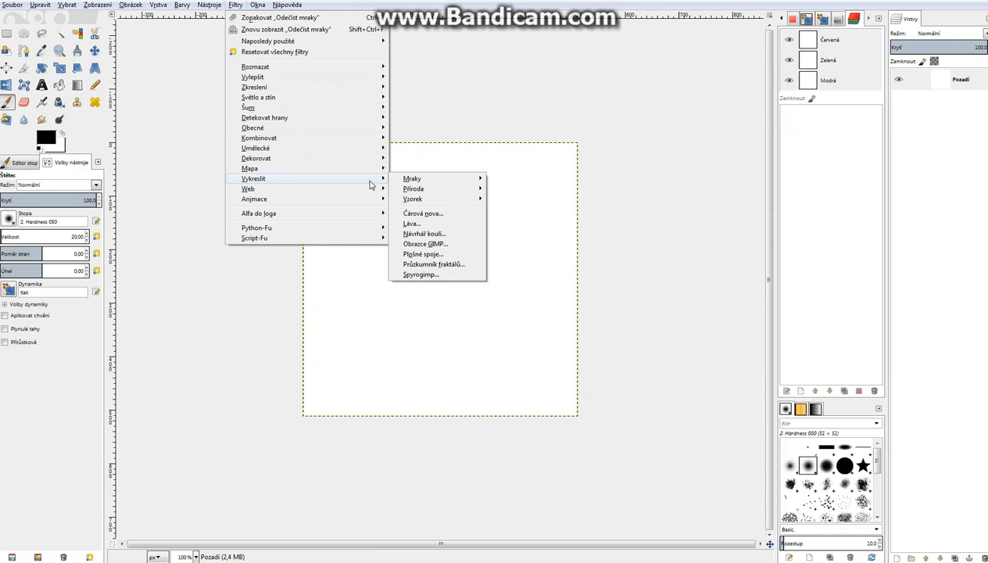
mouse_move(426, 181)
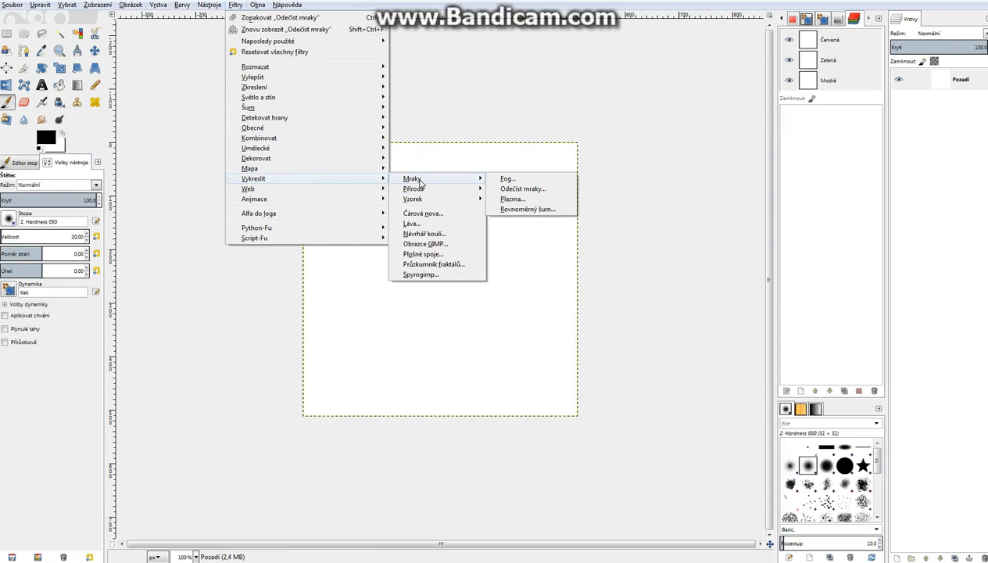
click(518, 190)
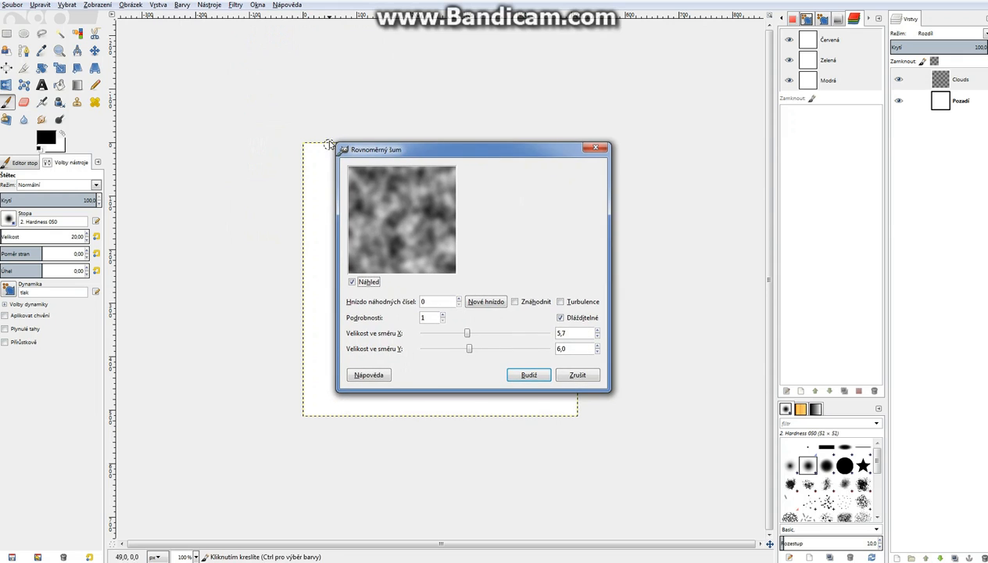
drag(331, 138, 207, 61)
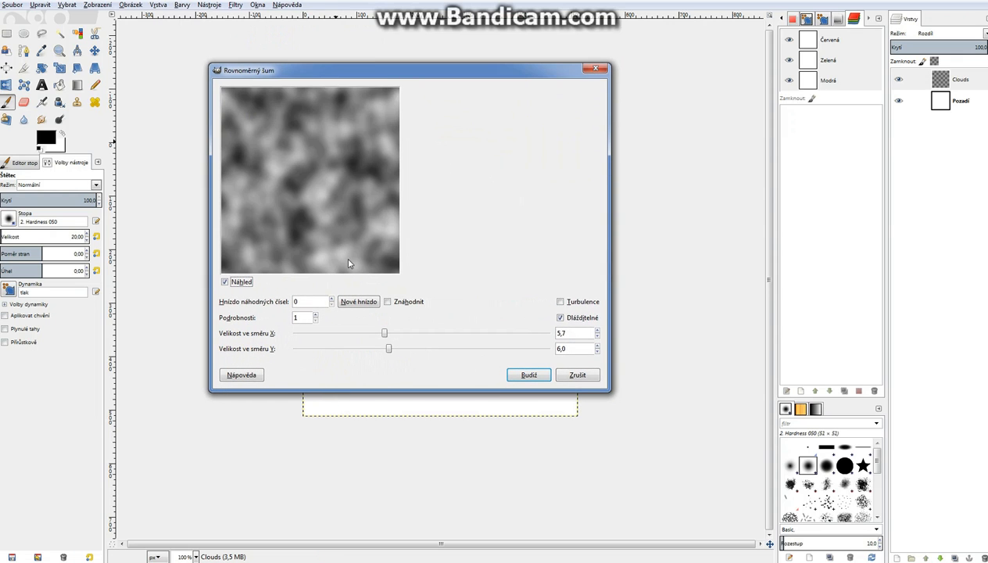
click(559, 318)
click(560, 317)
click(560, 317)
click(560, 317)
click(527, 376)
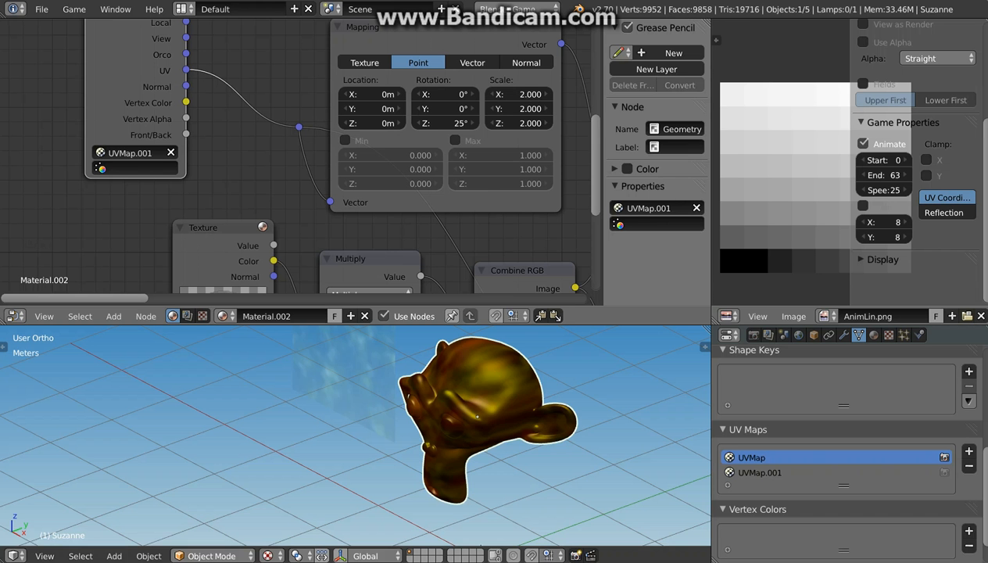
- Switch back to Blender, hide the image properties and examine the whole AnimLin.png tile grid
key(n)
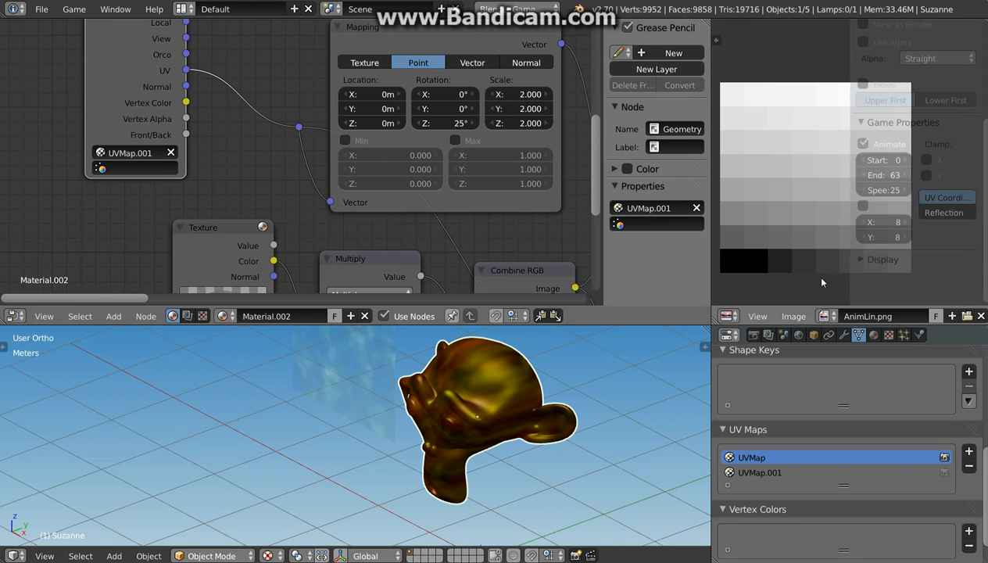
key(Home)
scroll(785, 215, up, 1)
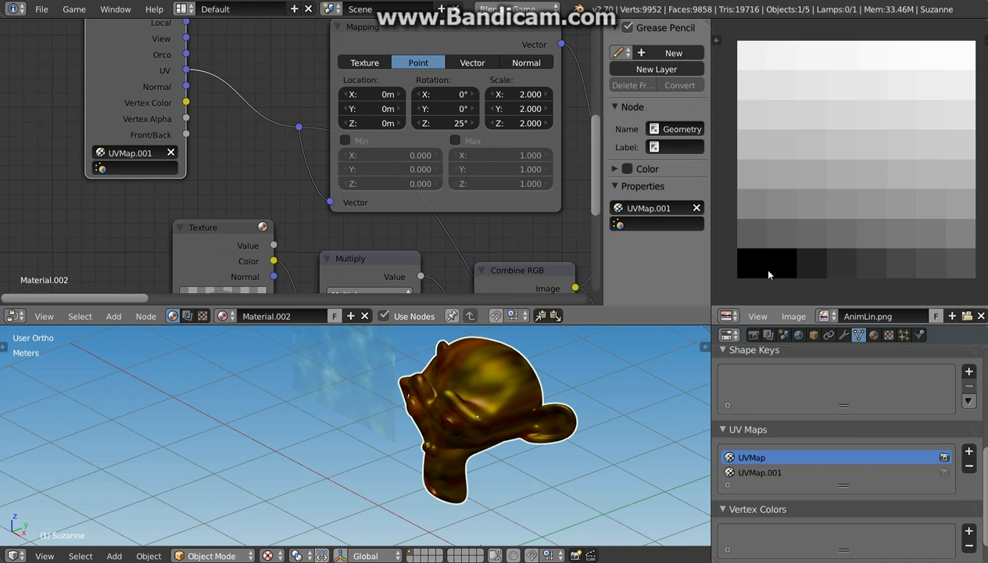
- Return to the cloud image in GIMP and choose the Gradient tool
mouse_move(0, 215)
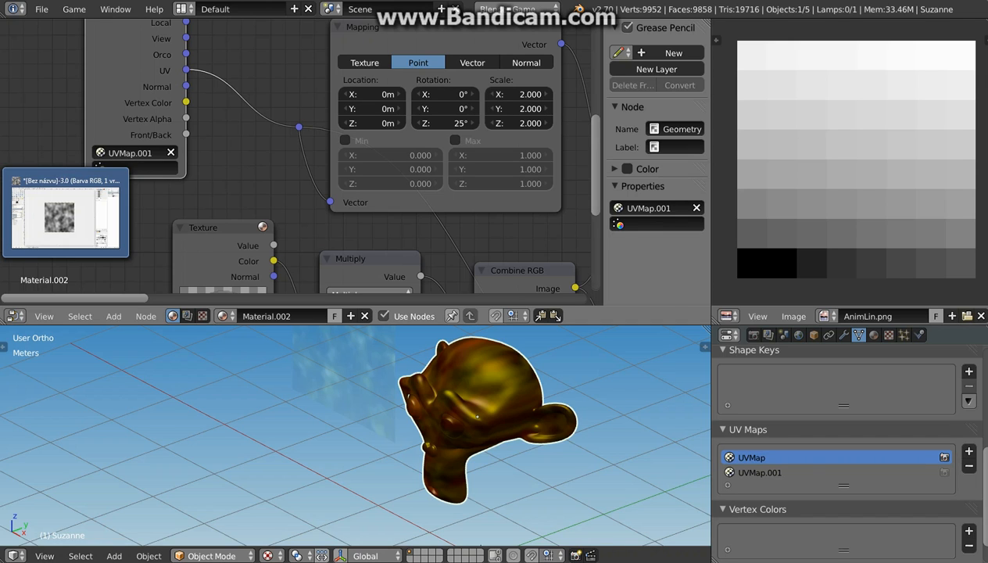
click(66, 215)
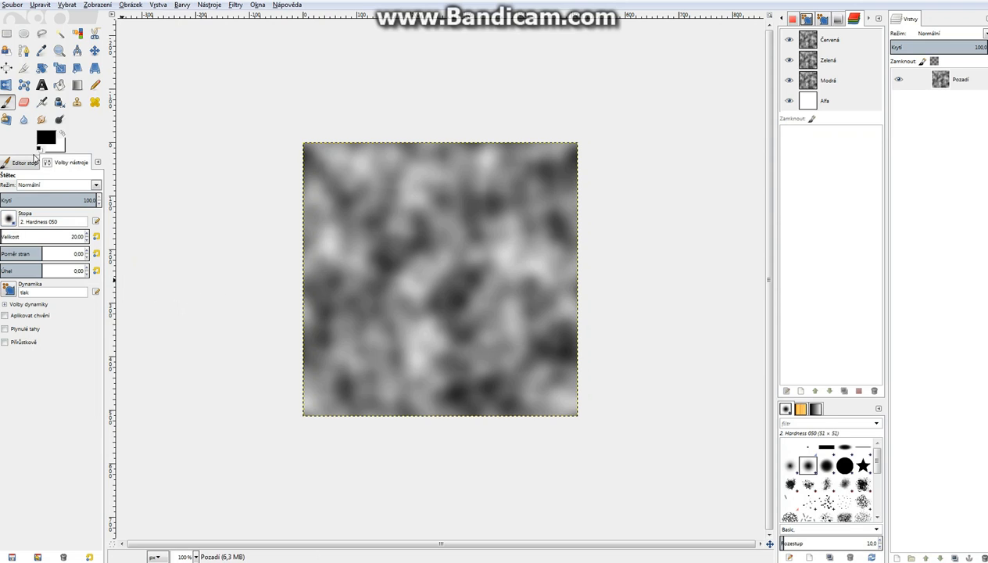
click(76, 85)
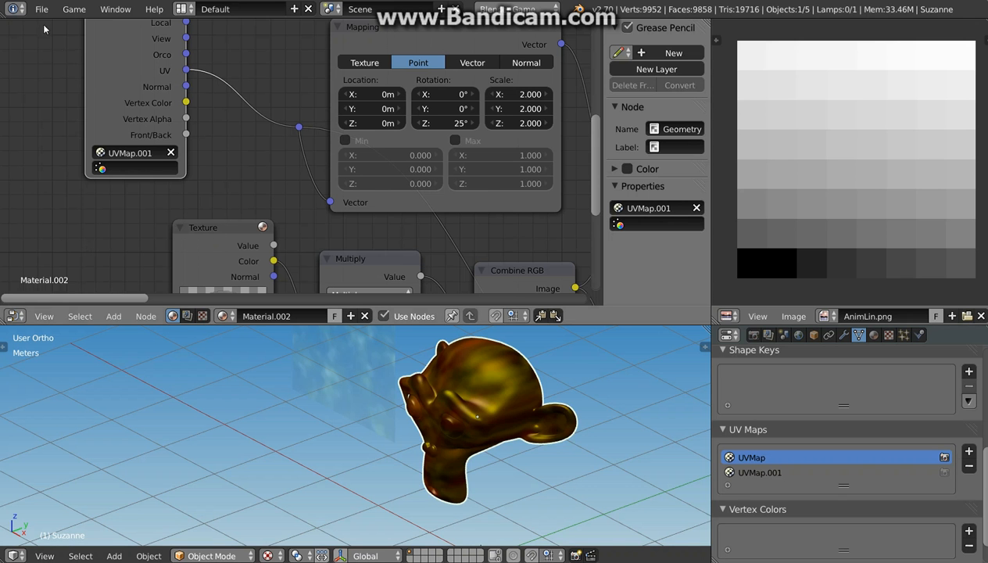
- Start a new Blender file from the start-up scene and delete its default object
click(41, 9)
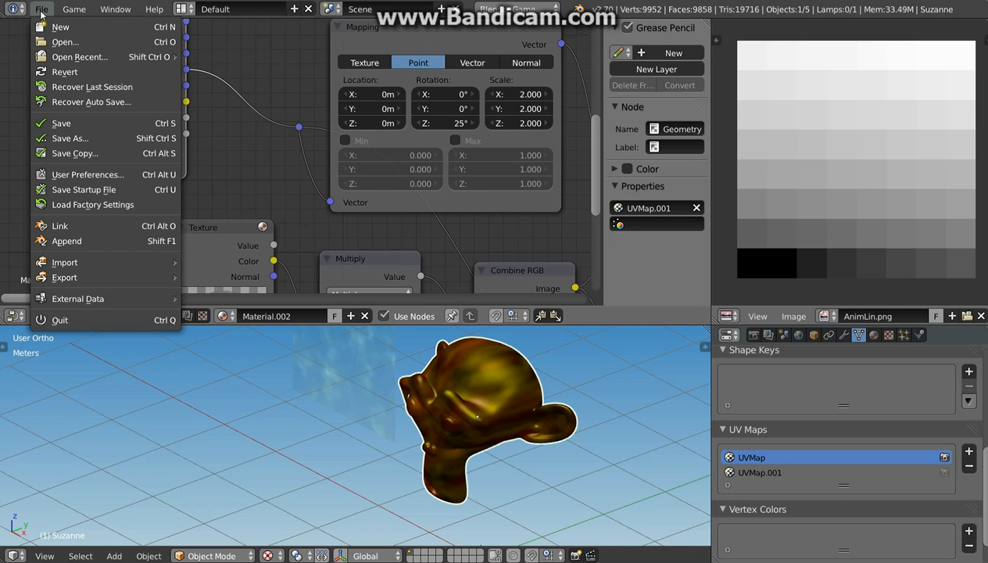
click(59, 30)
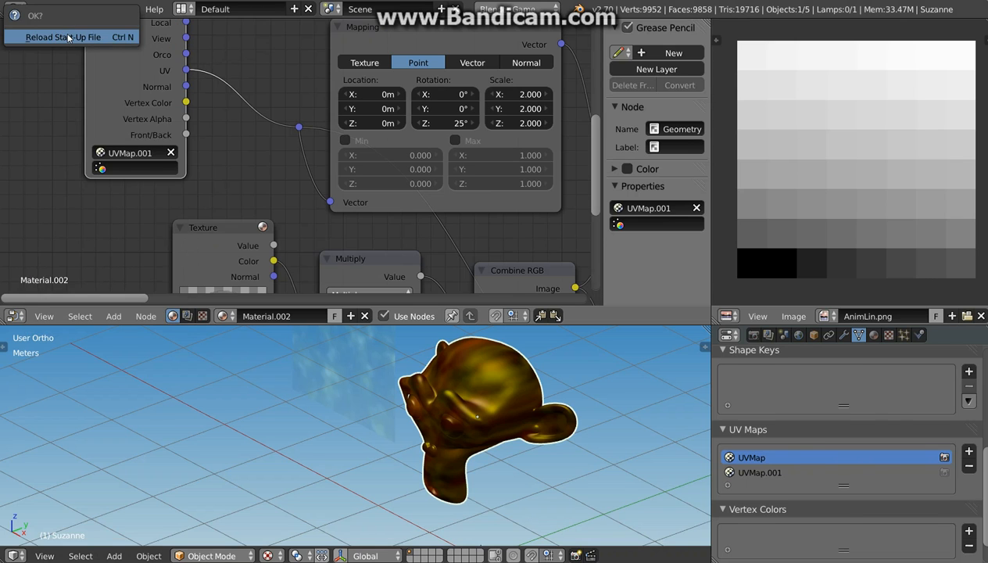
click(57, 36)
key(x)
click(419, 332)
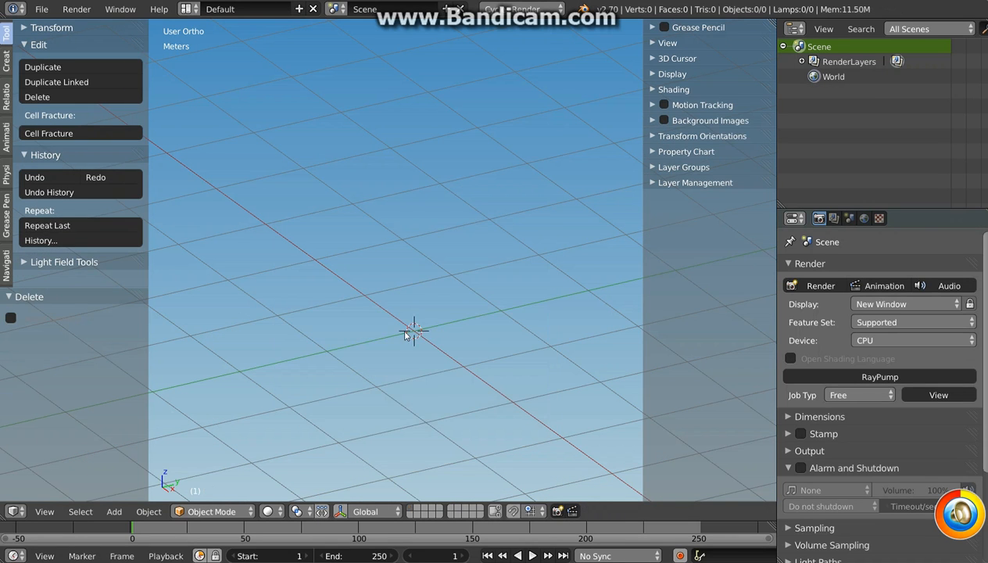
- Add a plane at the scene origin and scale it by 0.5
key(shift+a)
mouse_move(399, 321)
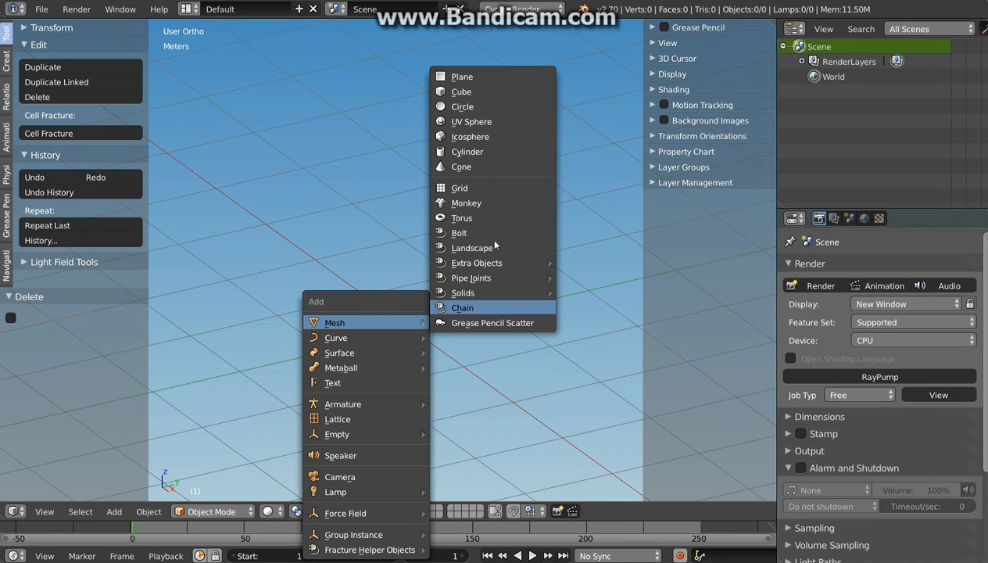
click(461, 76)
text(s)
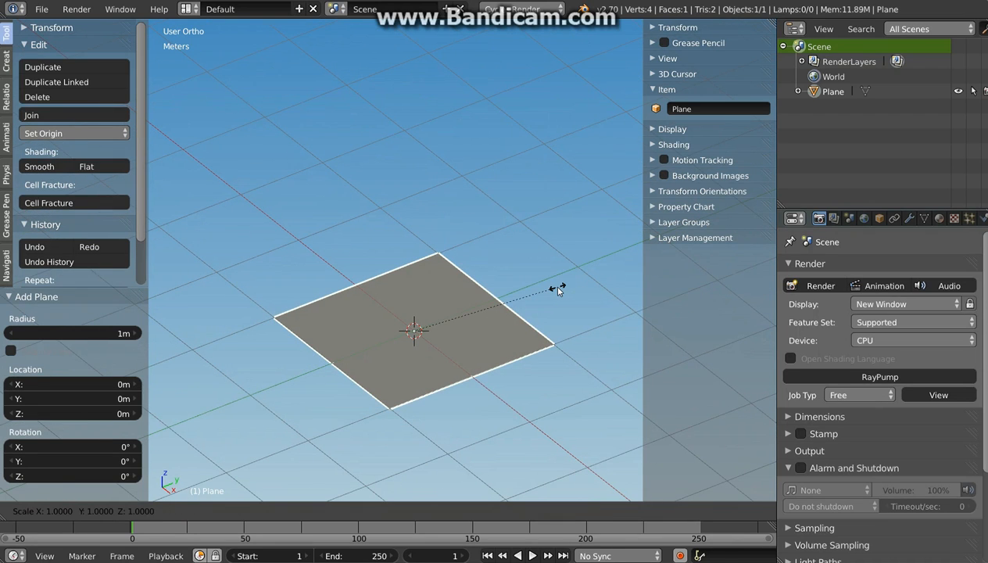
text(.5)
key(Return)
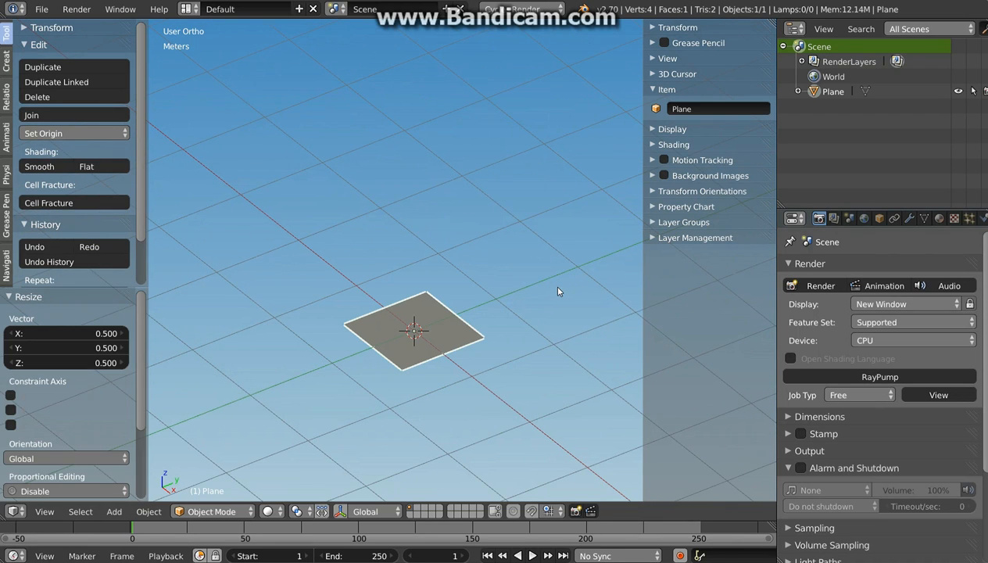
- Add a camera at the scene origin and clear its rotation and location
middle_drag(383, 341, 374, 368)
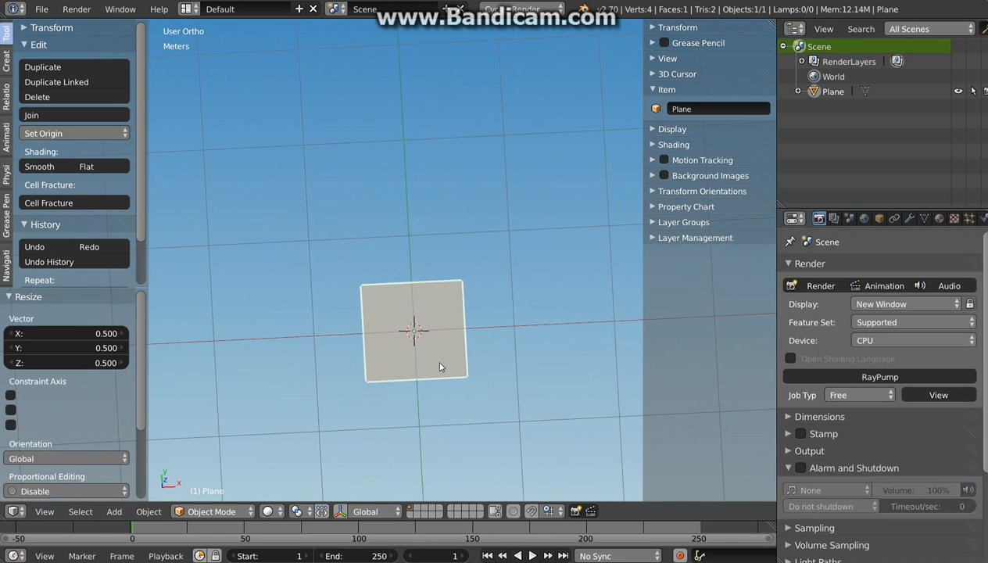
key(KP_7)
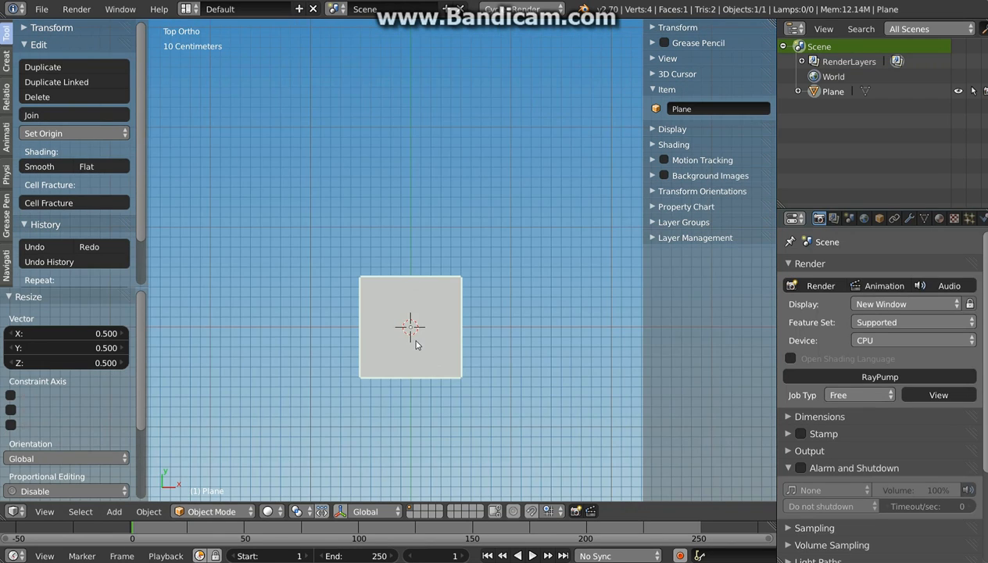
scroll(417, 345, down, 7)
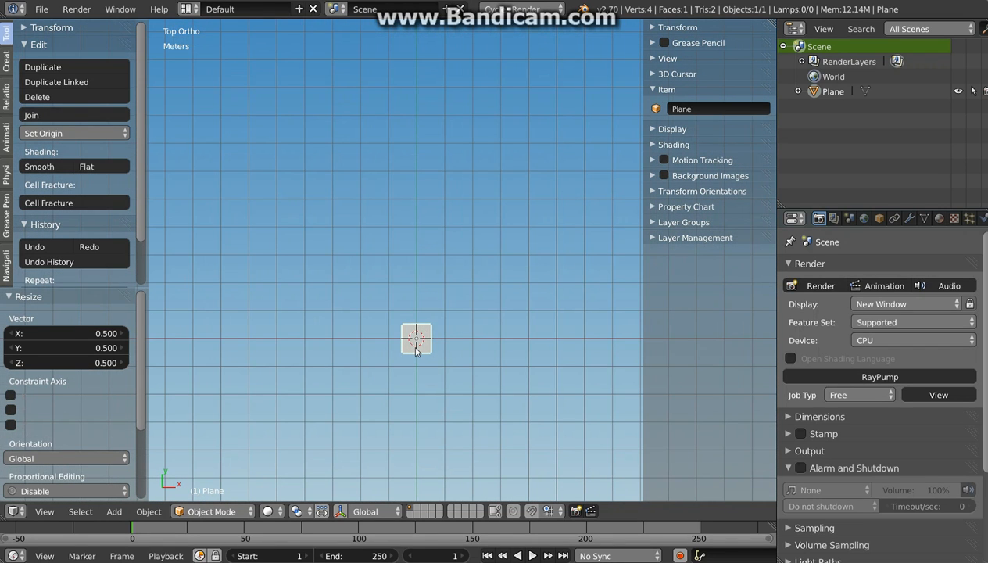
key(shift+a)
click(391, 477)
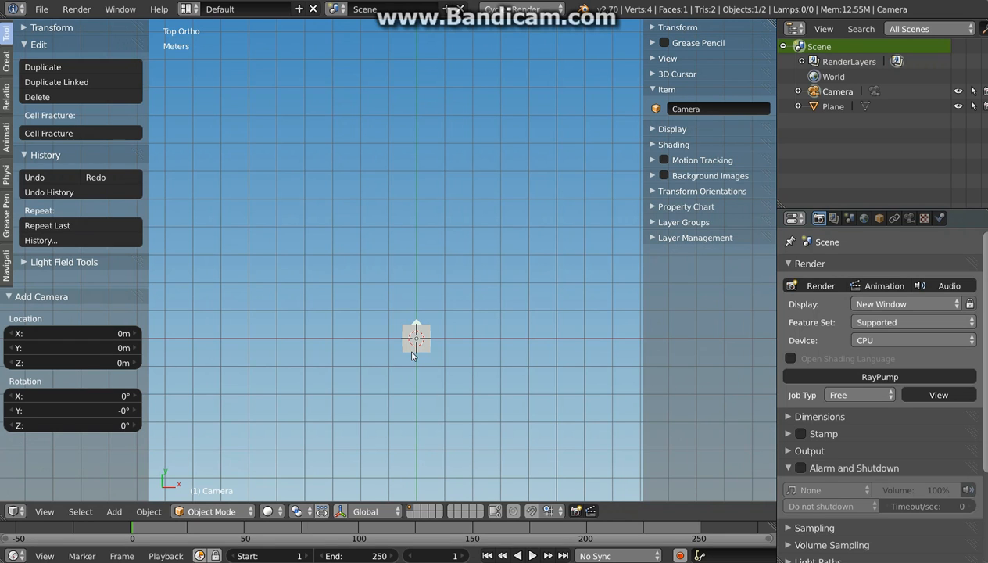
scroll(400, 355, up, 3)
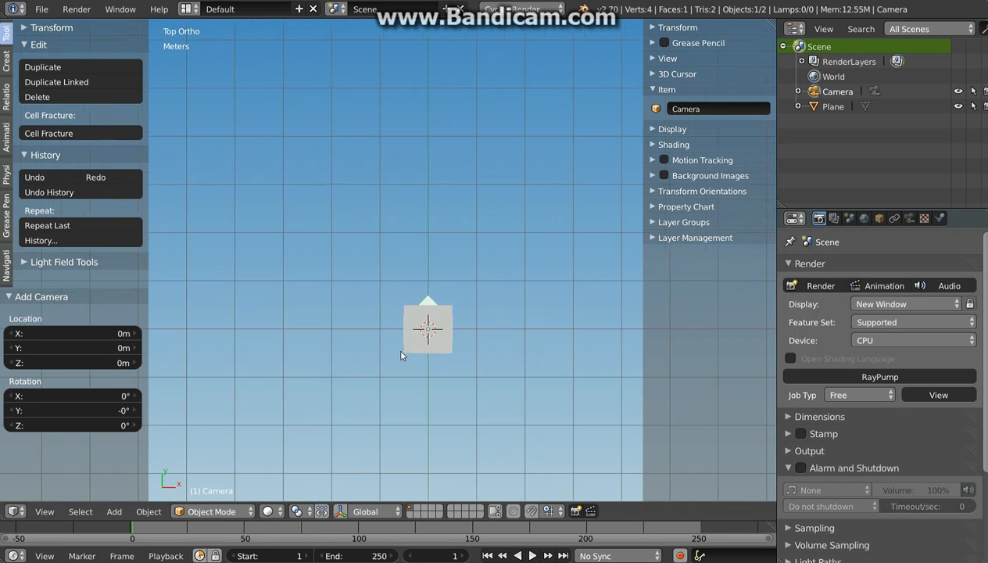
middle_drag(434, 336, 484, 275)
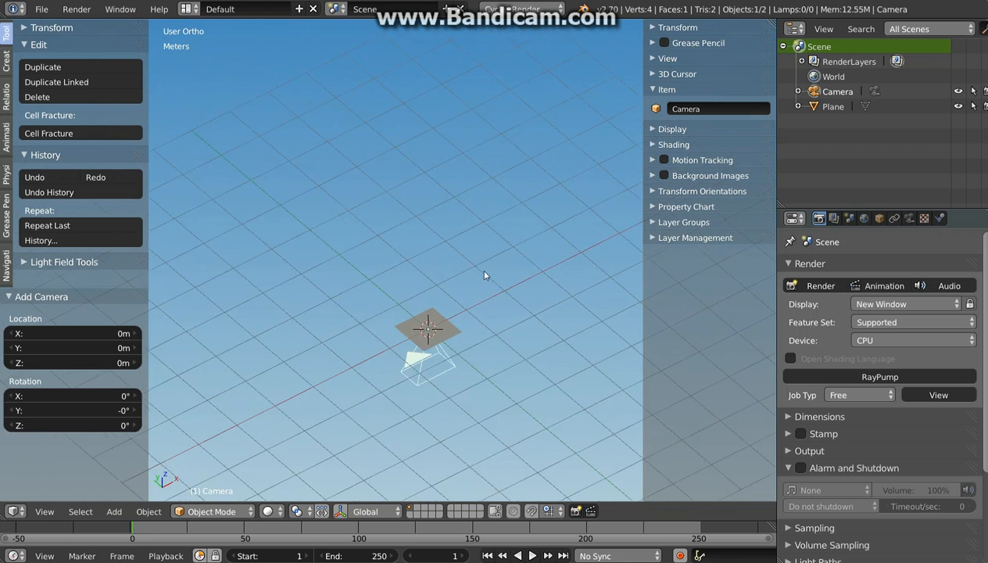
scroll(430, 350, up, 2)
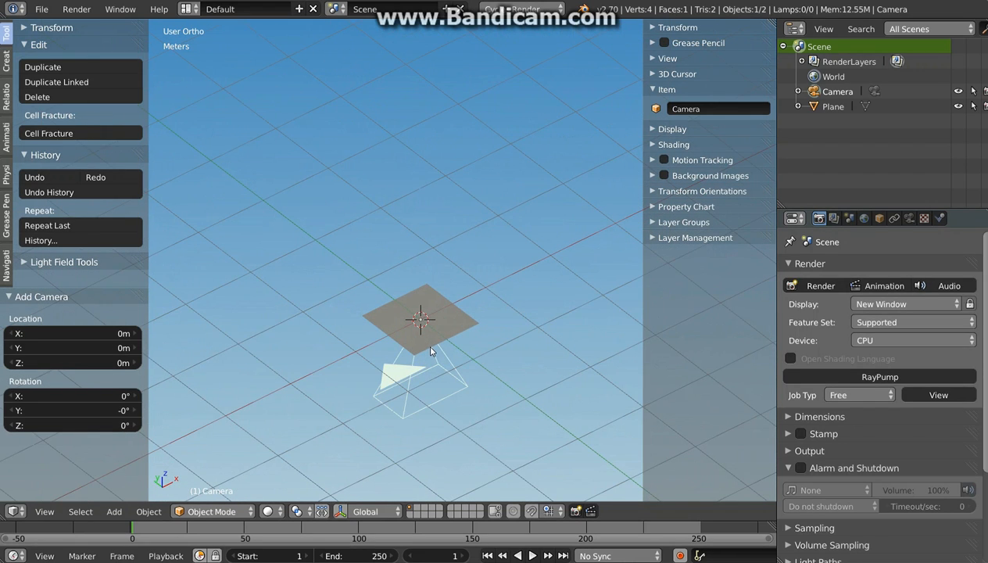
key(alt+r)
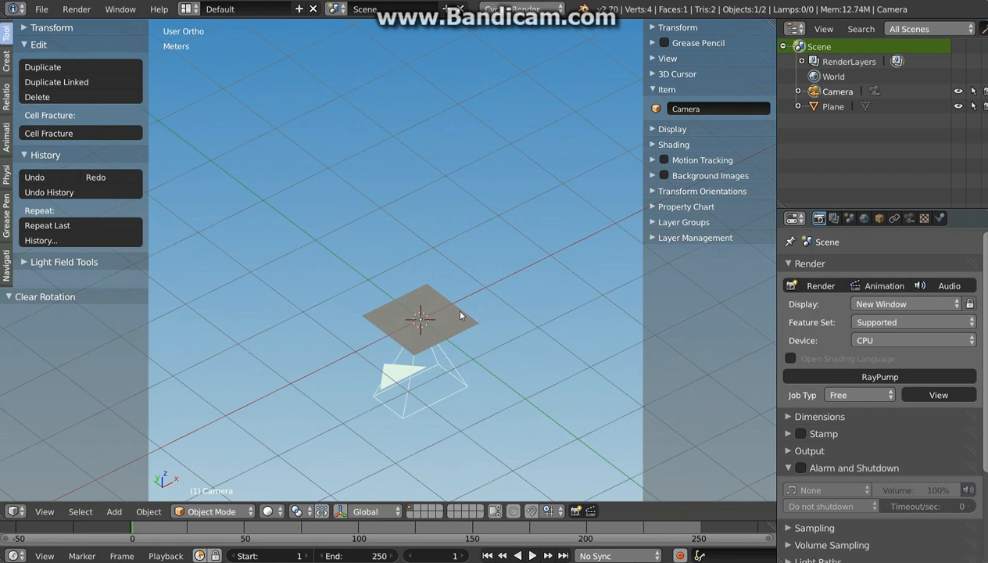
right_click(460, 316)
right_click(429, 373)
key(alt+g)
- Raise the camera about 4.39 m above the plane along the global Z axis
key(g)
key(z)
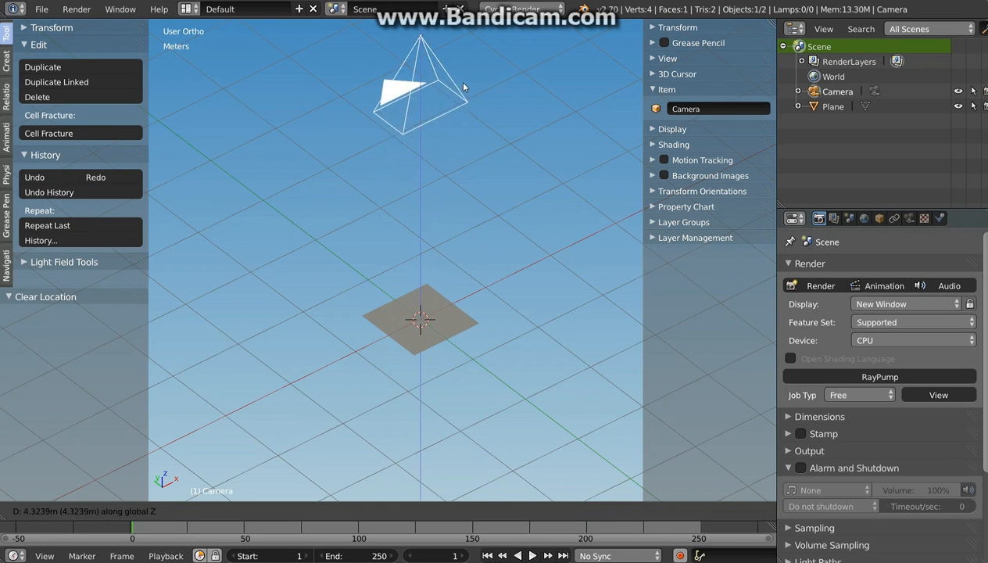
click(463, 273)
middle_drag(463, 272, 396, 367)
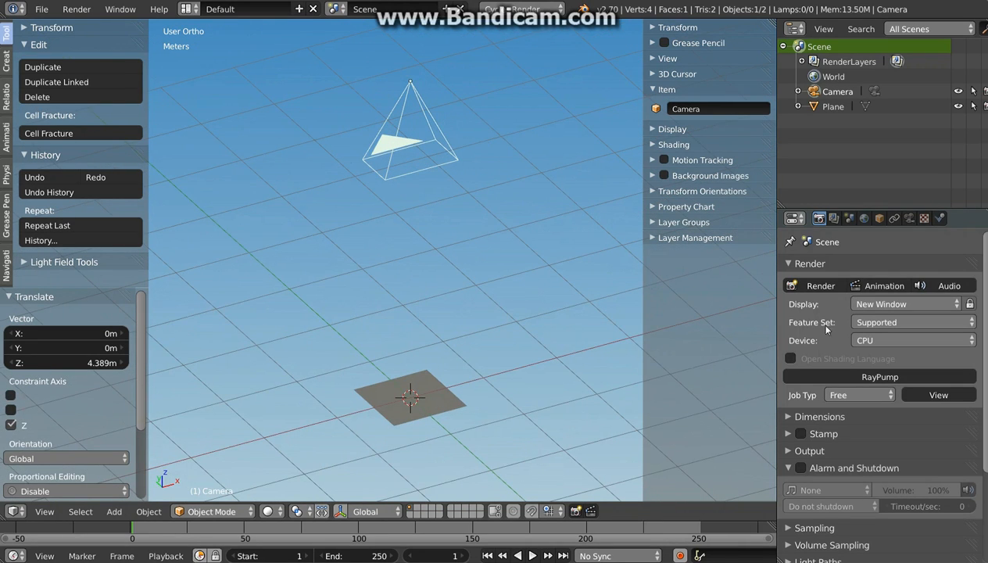
- Make the camera orthographic with an orthographic scale of 8
click(907, 218)
click(859, 312)
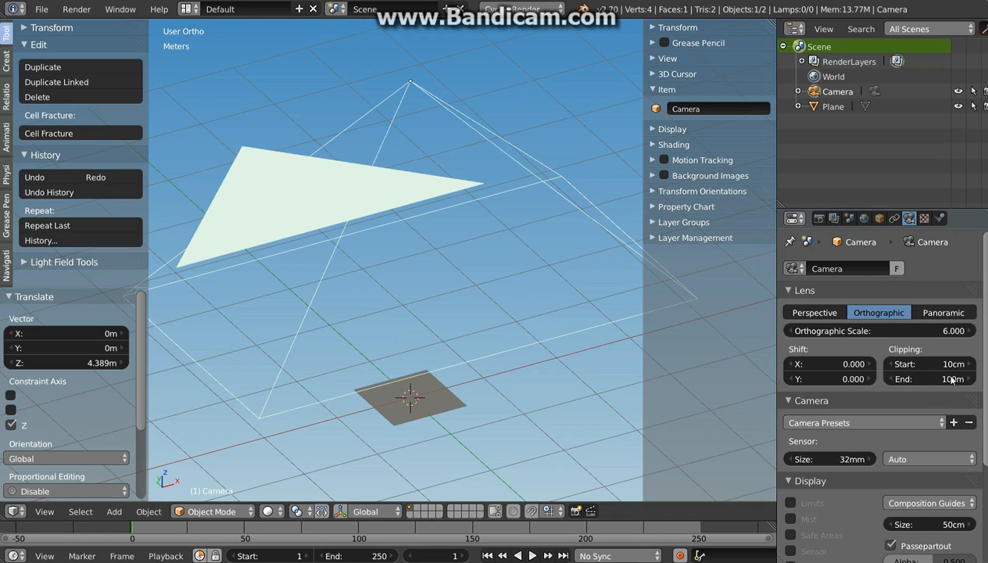
click(944, 332)
text(8)
key(Return)
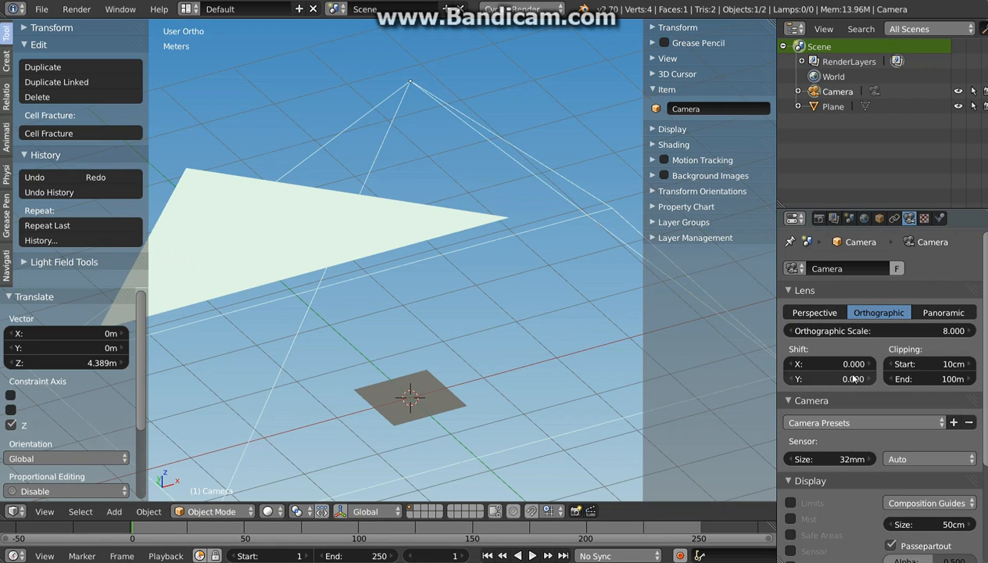
- Switch the render engine to Blender Render and turn off anti-aliasing
click(818, 218)
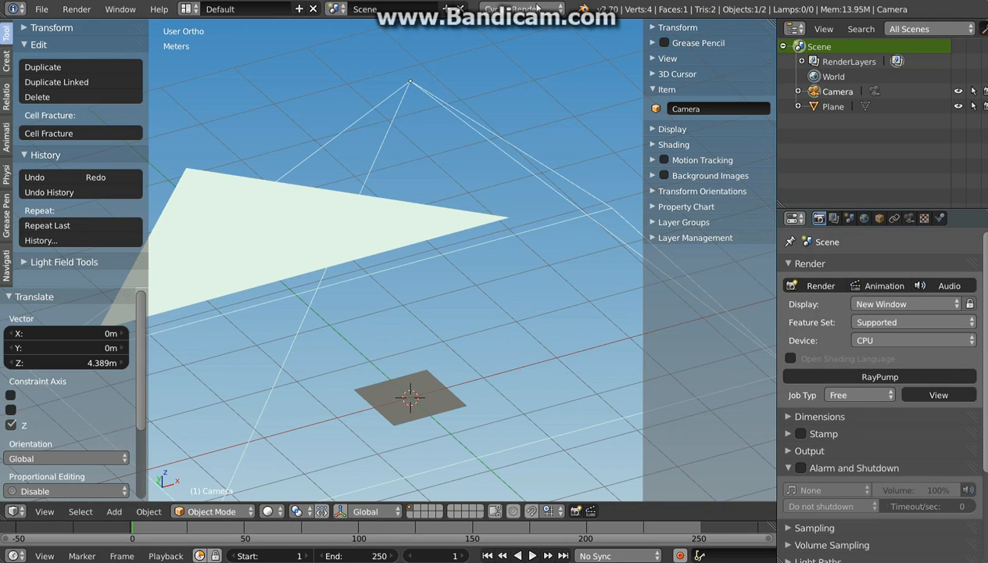
click(512, 8)
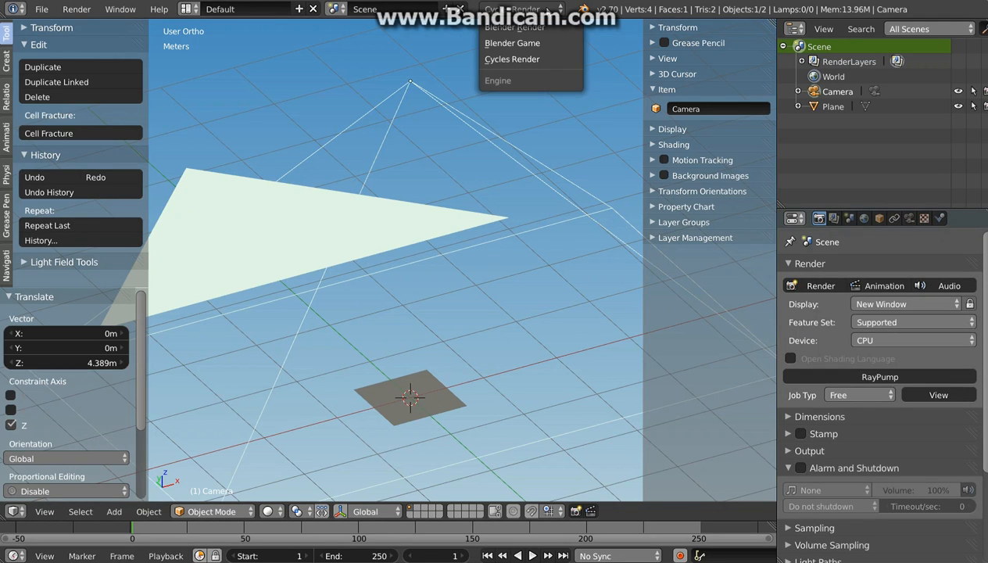
click(528, 29)
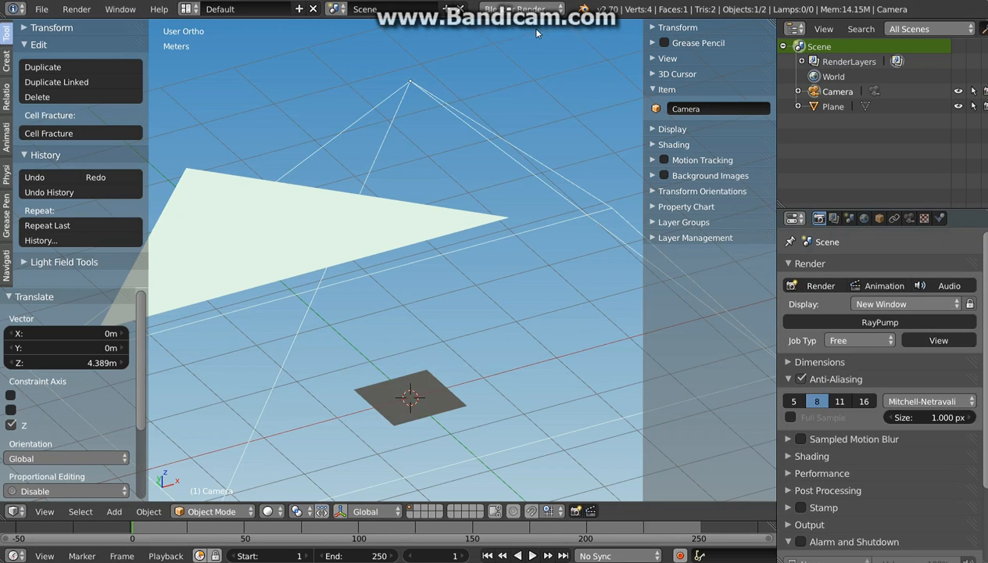
click(798, 380)
click(791, 378)
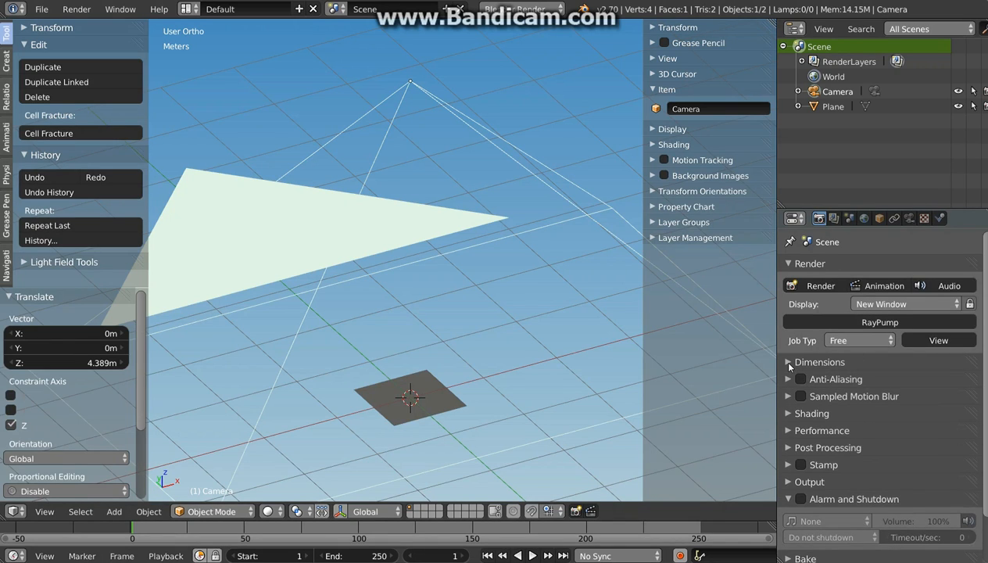
- Set the render resolution to 8 by 8 px at 100% scale
click(789, 364)
click(838, 417)
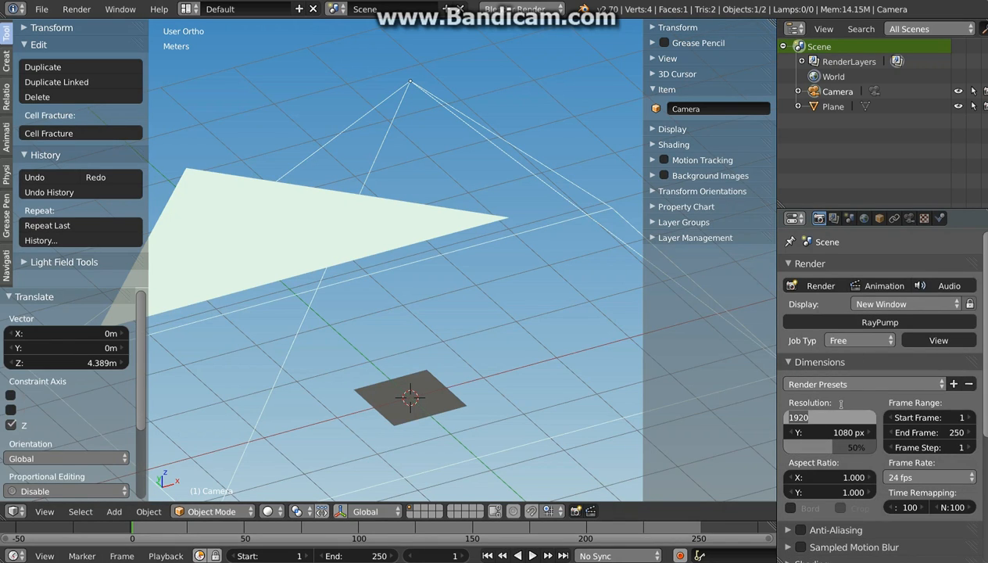
text(8)
key(Tab)
text(8)
key(Return)
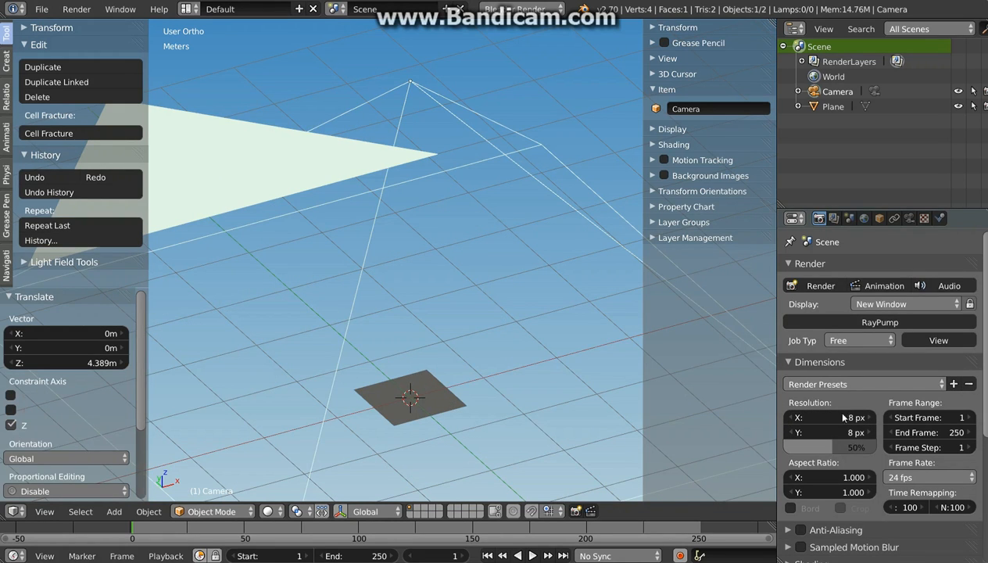
drag(850, 447, 876, 447)
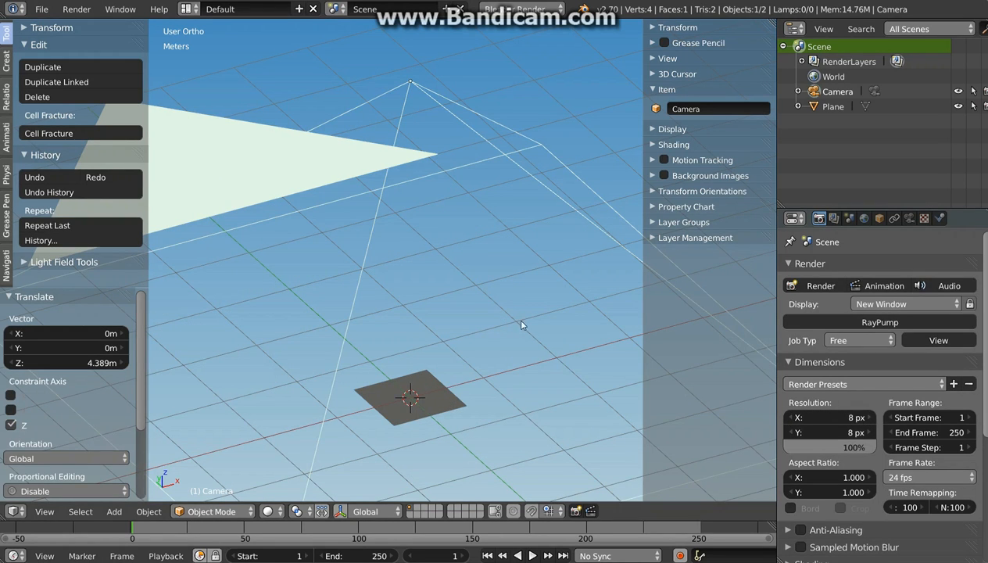
- Set the animation's frame range to start at frame 0 and end at frame 63
middle_drag(522, 325, 465, 356)
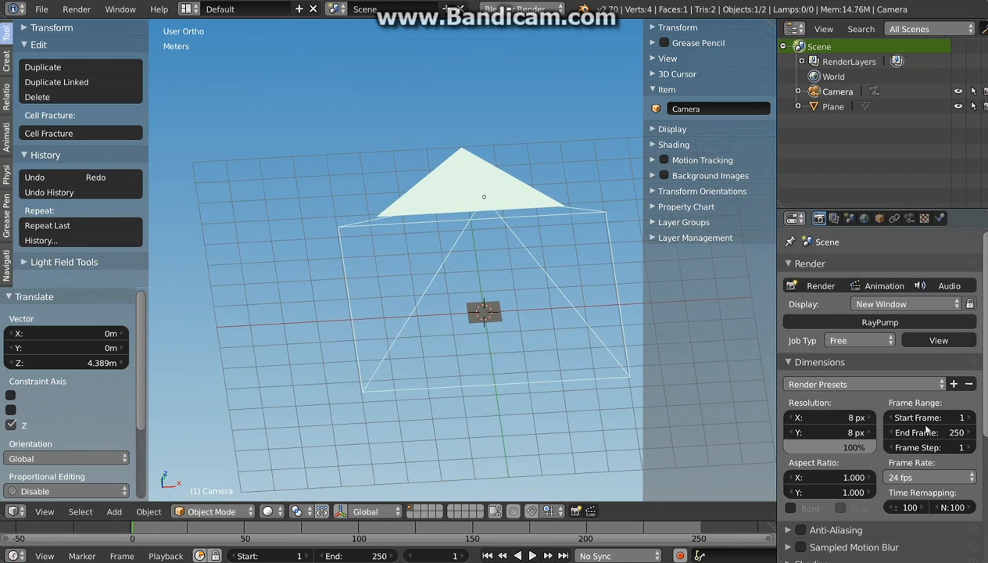
click(891, 418)
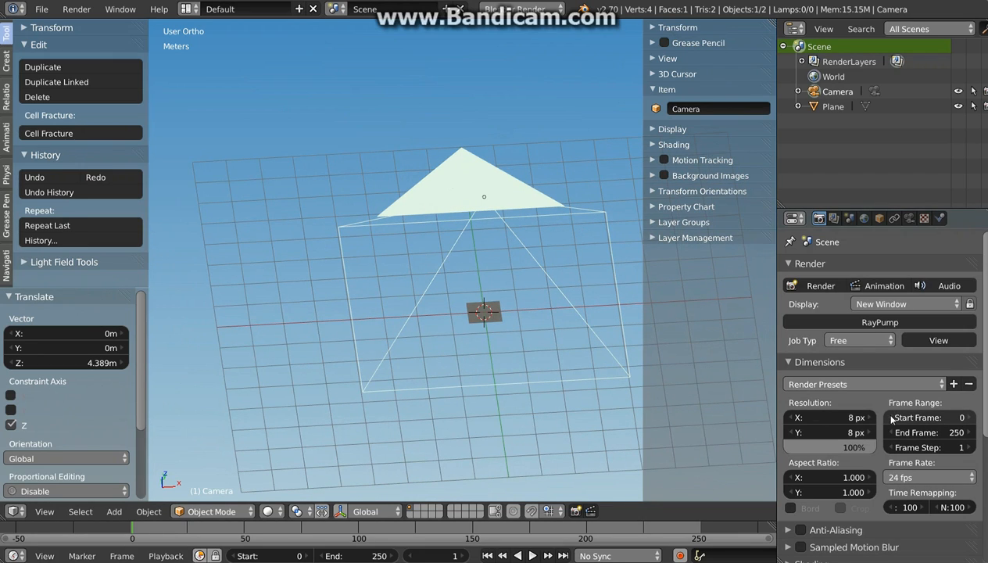
click(948, 433)
text(241)
key(Return)
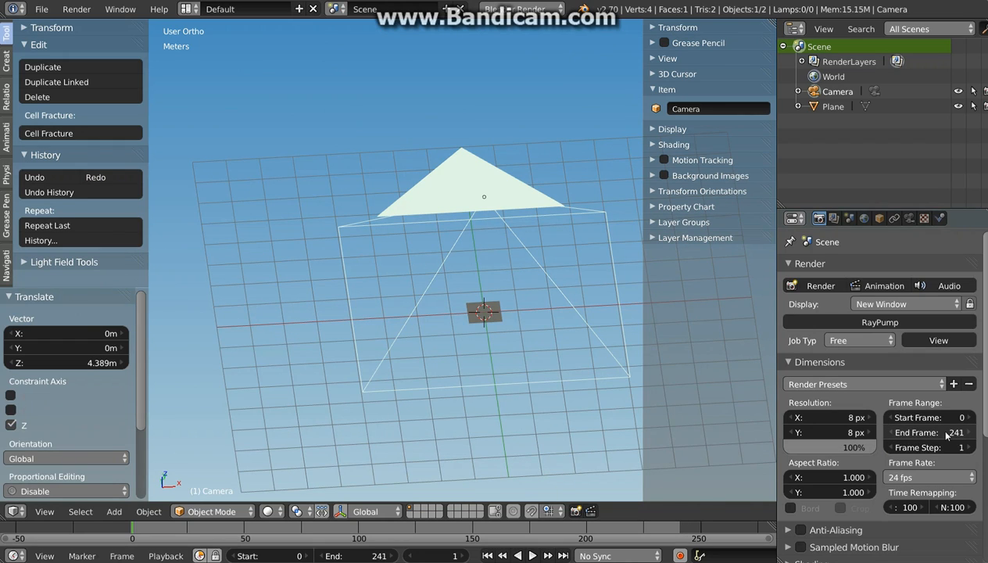
click(944, 433)
text(64)
key(Return)
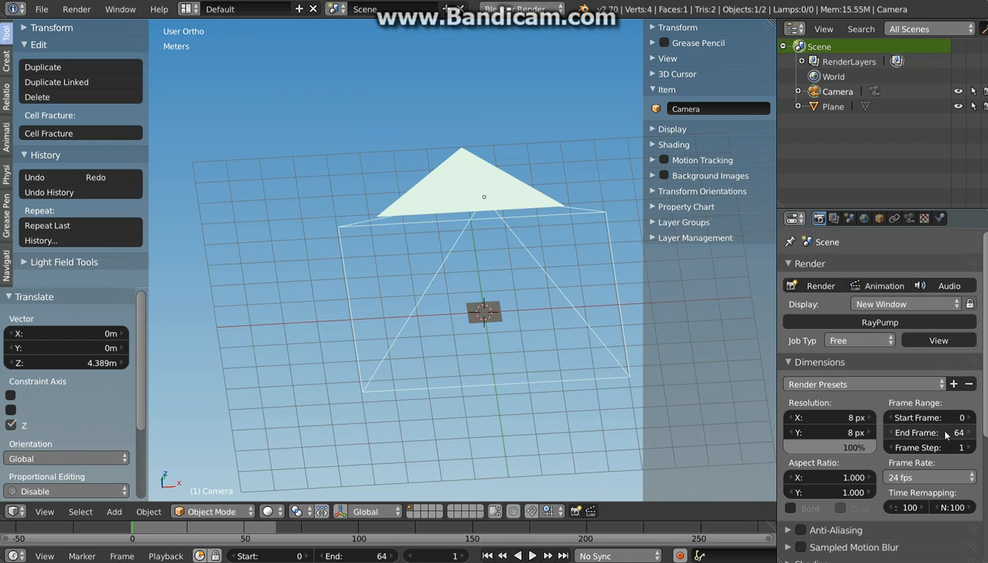
click(937, 429)
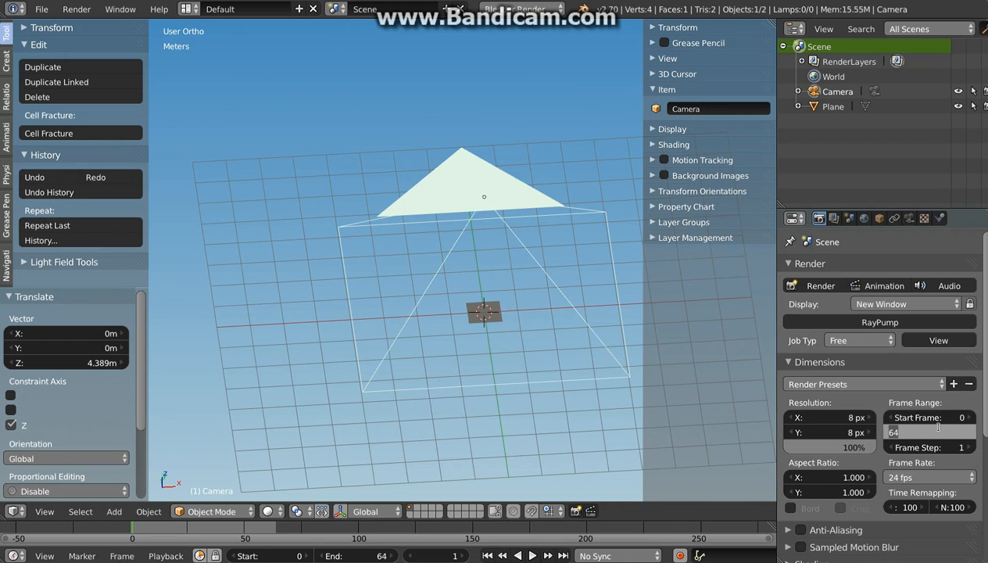
text(63)
key(Return)
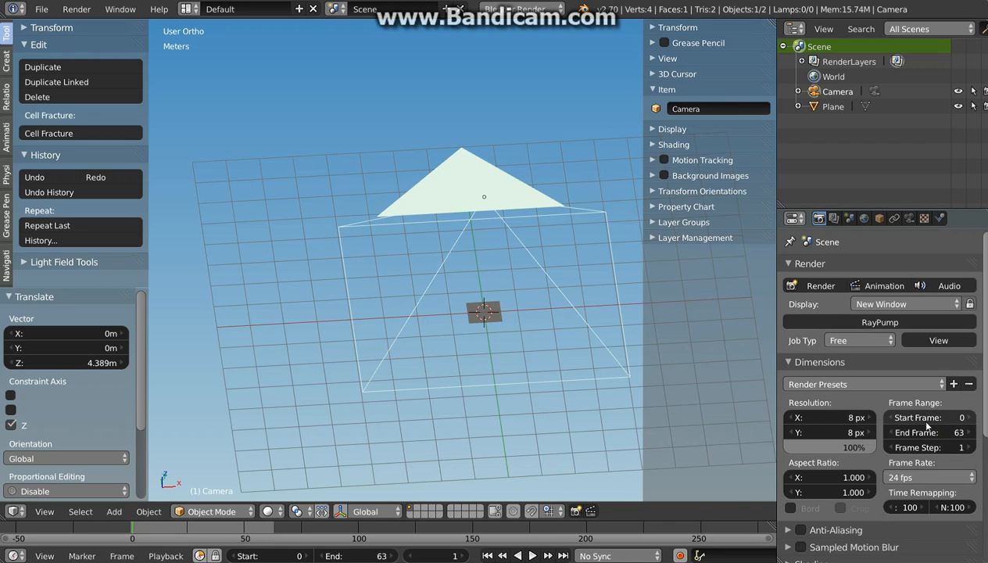
- Raise the camera by about another 2.54 m along the Z axis so its frame clears the plane
scroll(821, 500, down, 6)
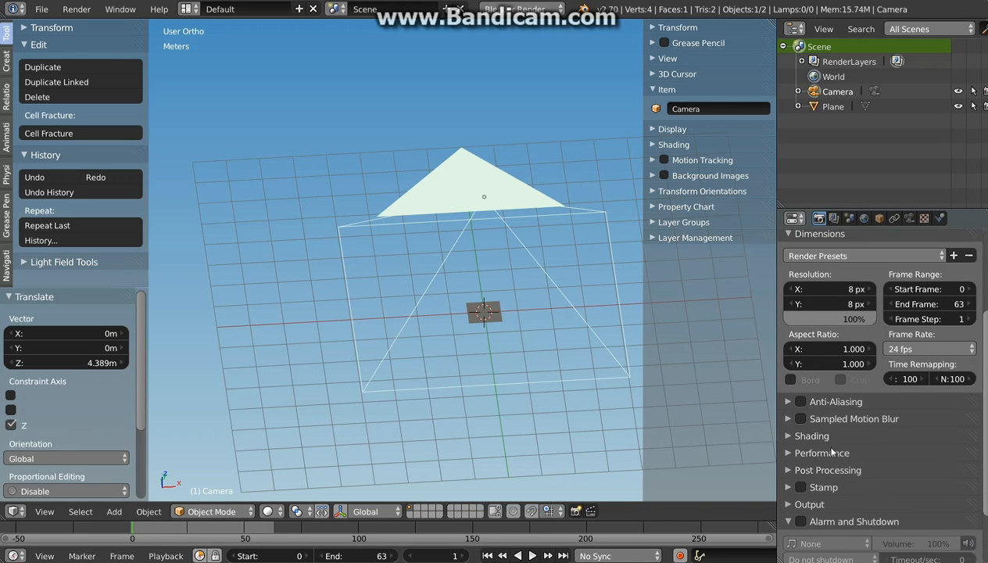
click(821, 448)
key(KP_2)
key(KP_2)
key(KP_2)
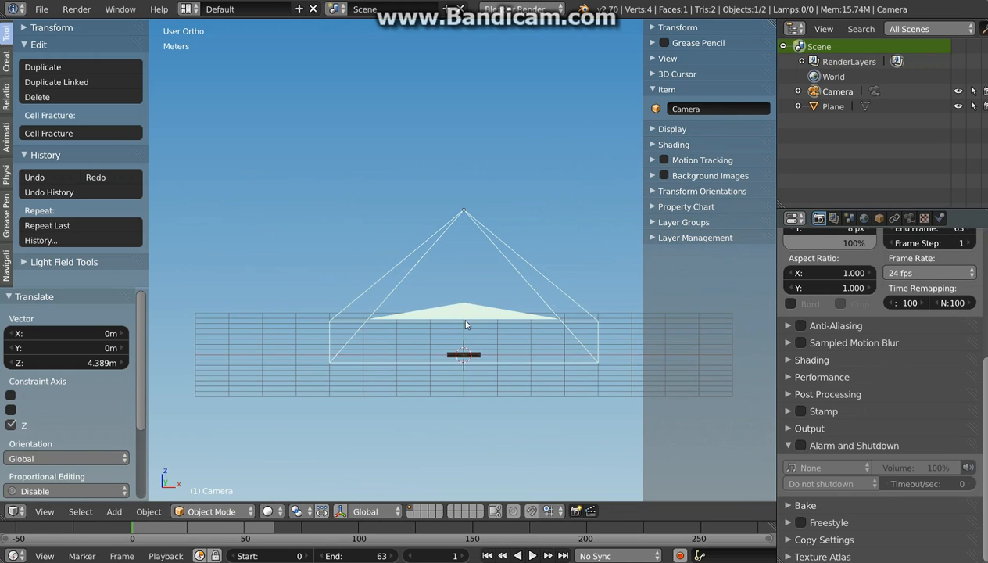
key(g)
key(z)
click(473, 246)
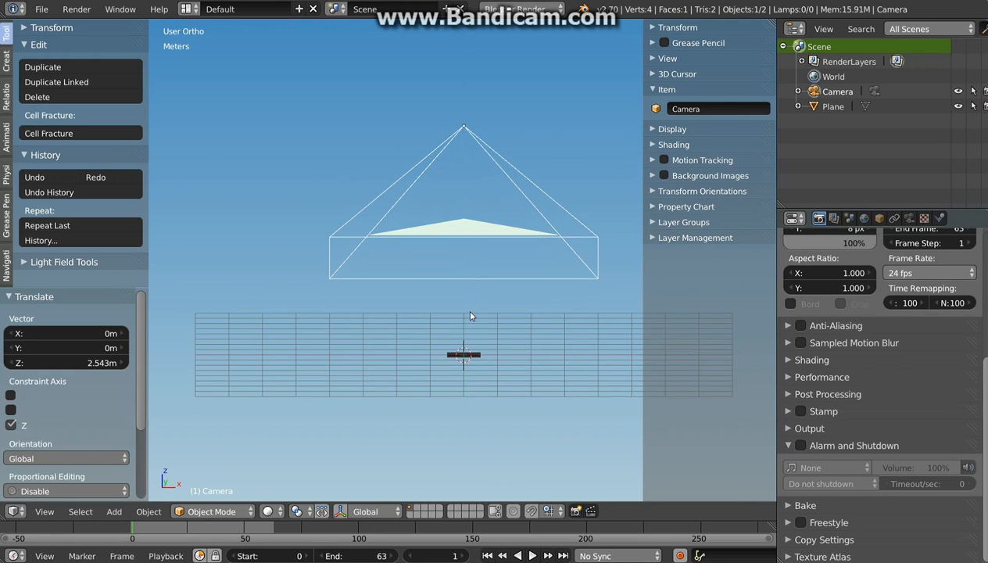
- In camera view, move the plane -3.5 m in X and -3.5 m in Y into the camera frame's lower-left grid cell
key(KP_0)
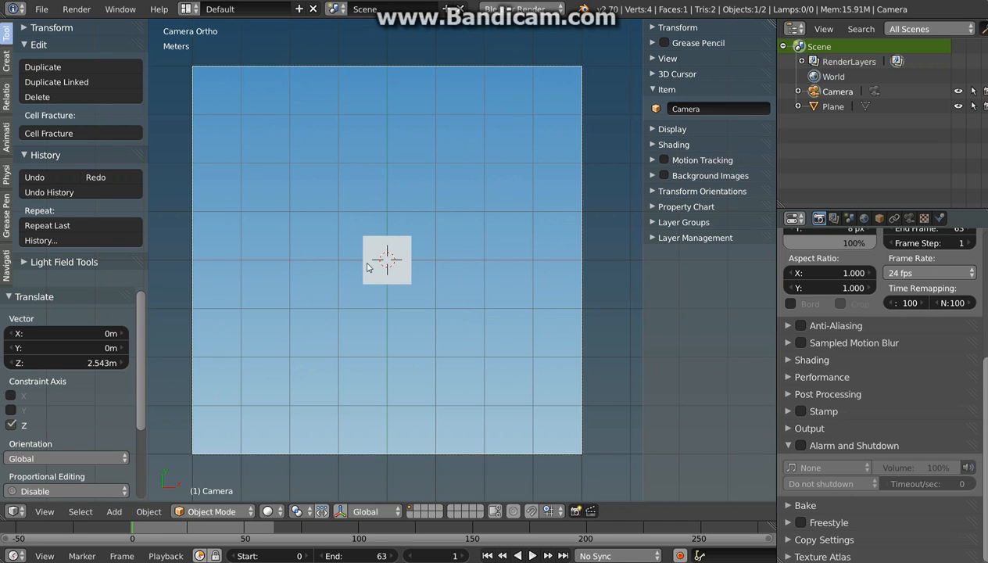
right_click(367, 301)
shift+middle_drag(367, 301, 413, 283)
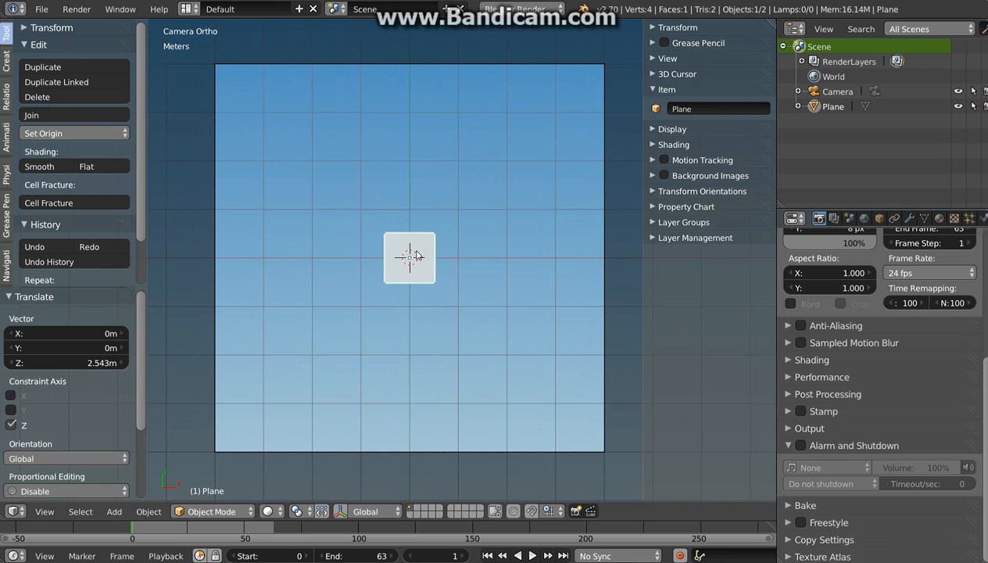
key(g)
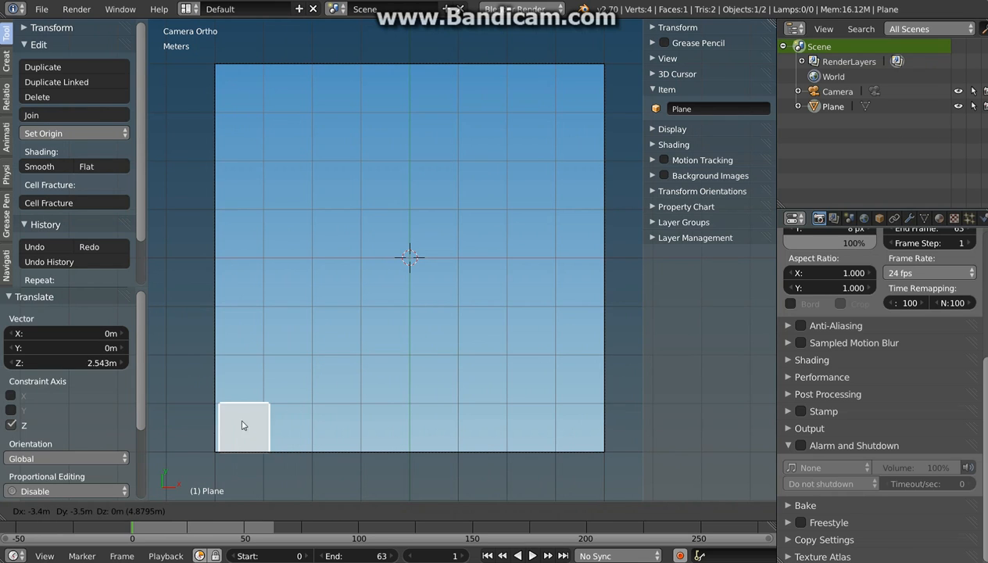
click(215, 415)
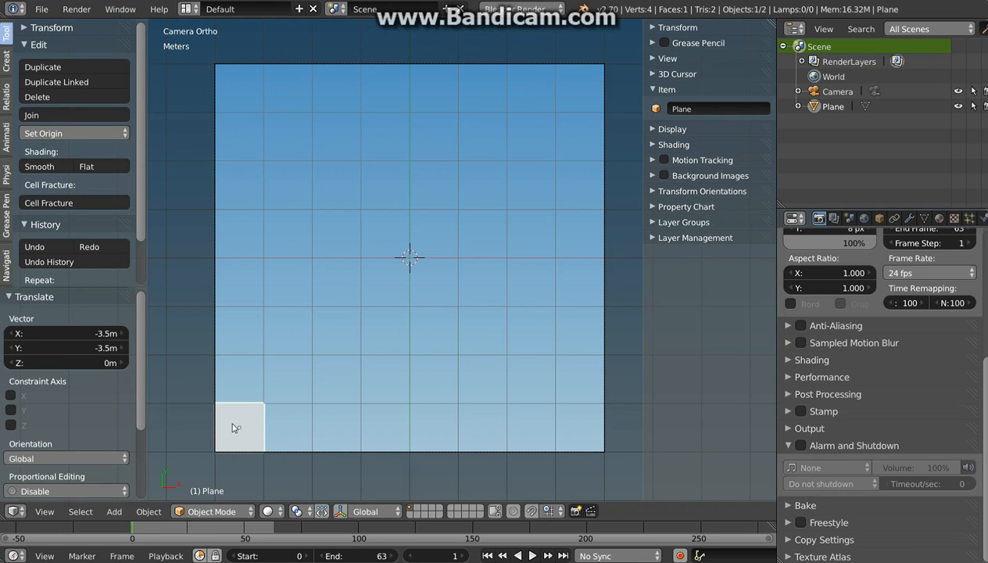
scroll(220, 439, up, 2)
shift+middle_drag(485, 258, 495, 221)
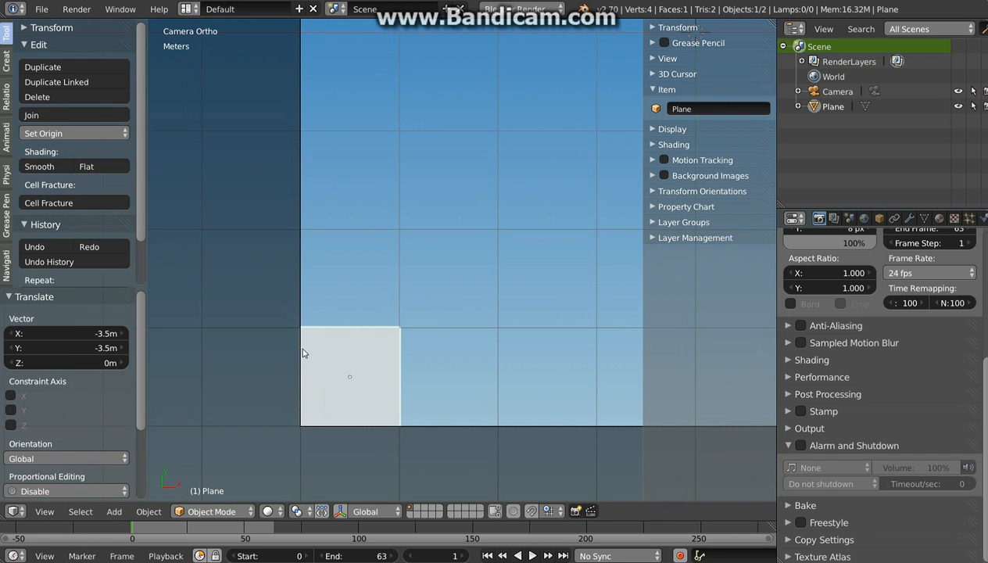
scroll(414, 332, down, 6)
shift+middle_drag(420, 272, 332, 342)
scroll(370, 339, up, 3)
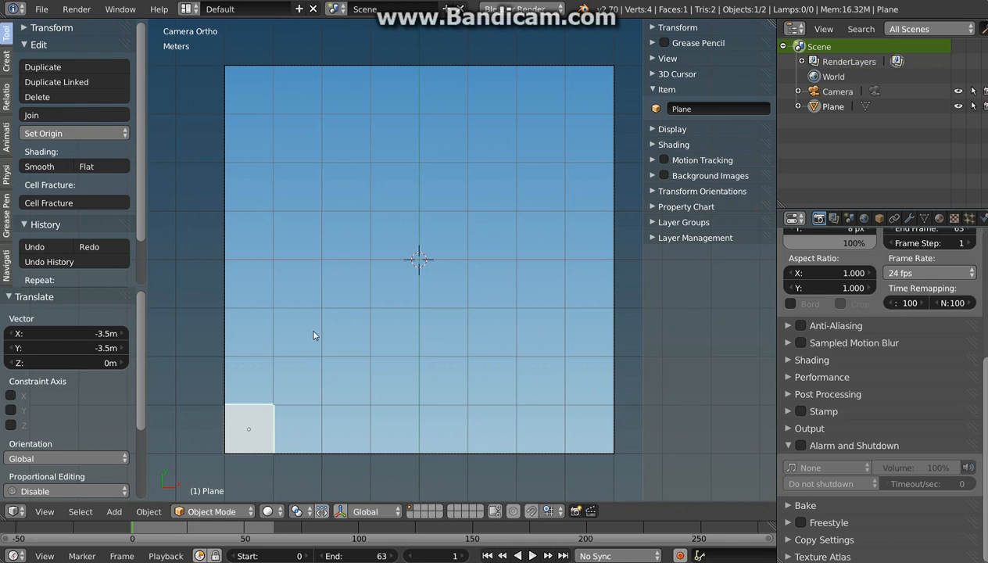
key(i)
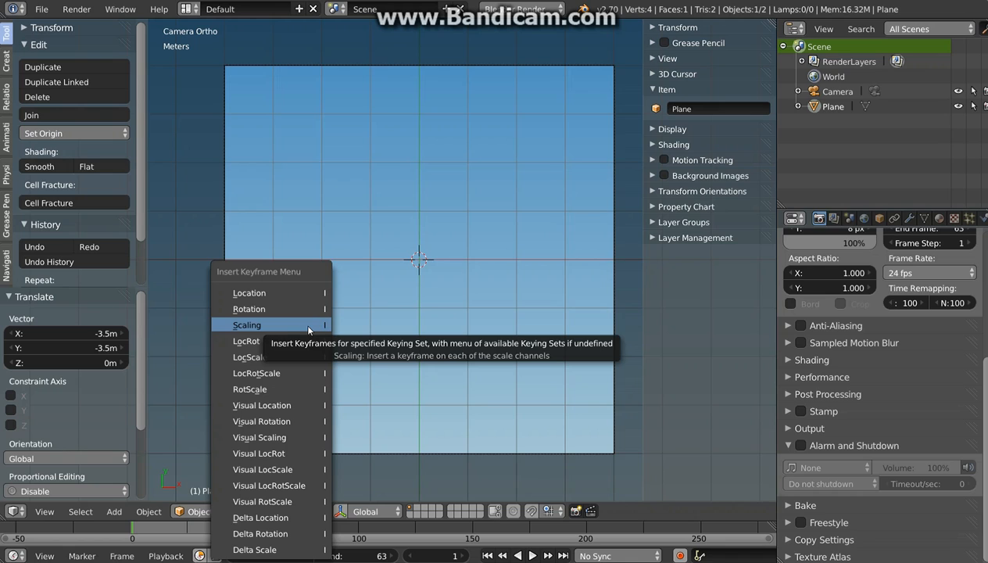
click(268, 295)
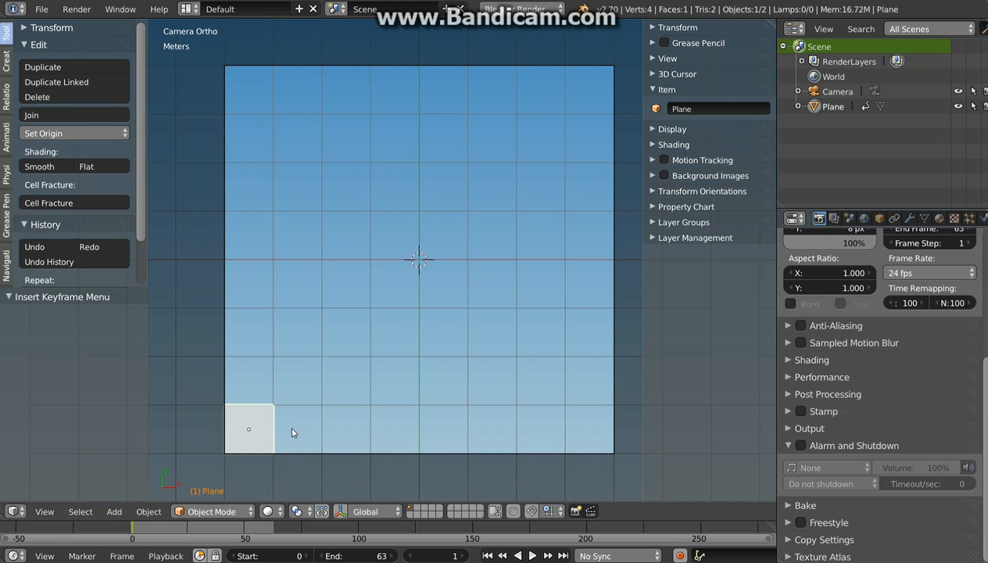
key(alt+i)
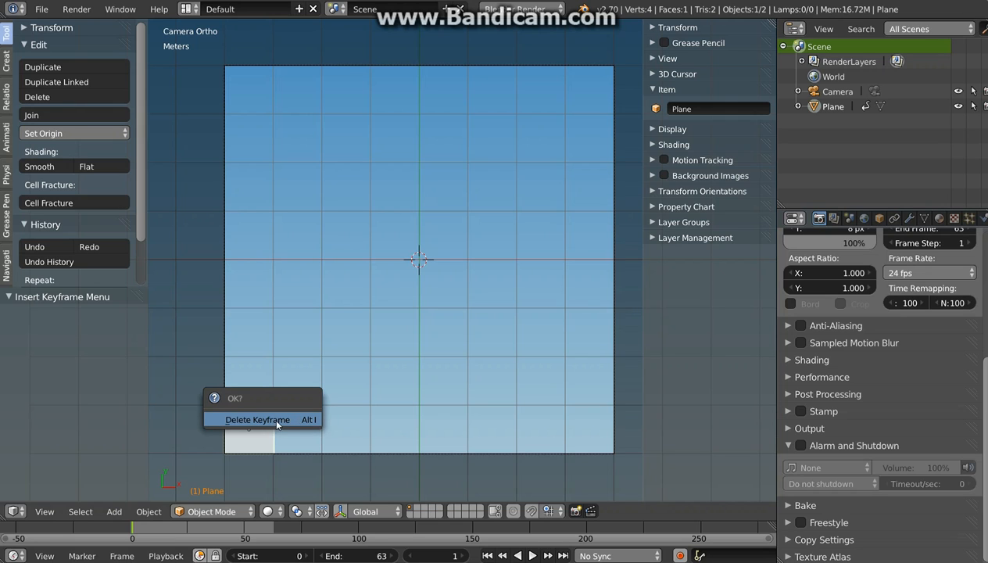
click(276, 422)
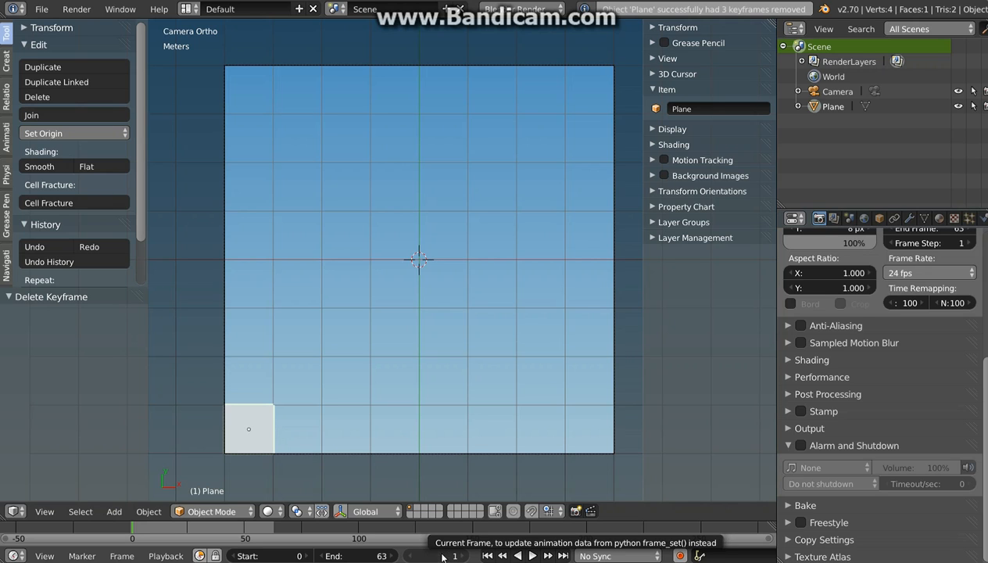
- Insert a Location keyframe for the plane in its starting grid cell at frame 0
click(410, 557)
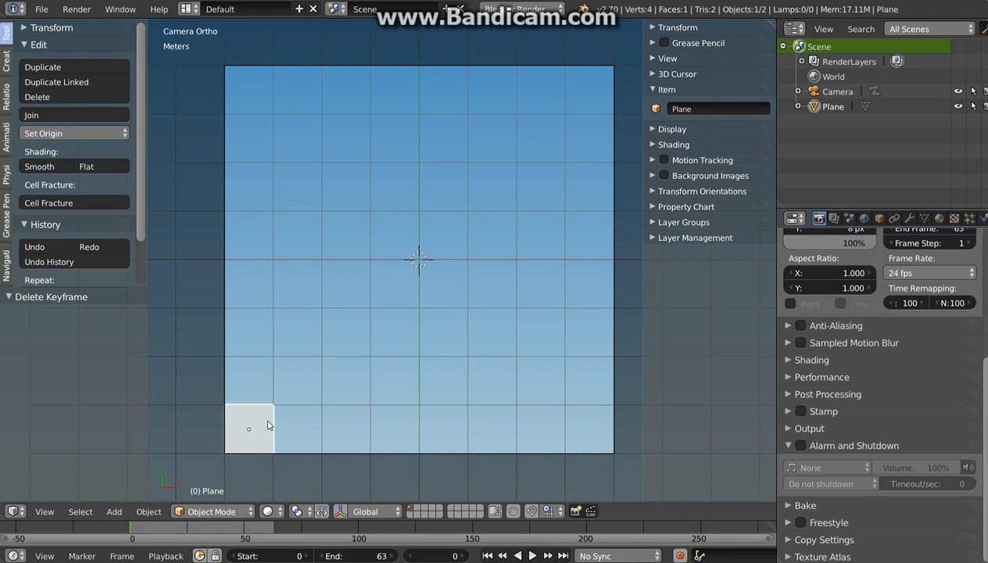
key(i)
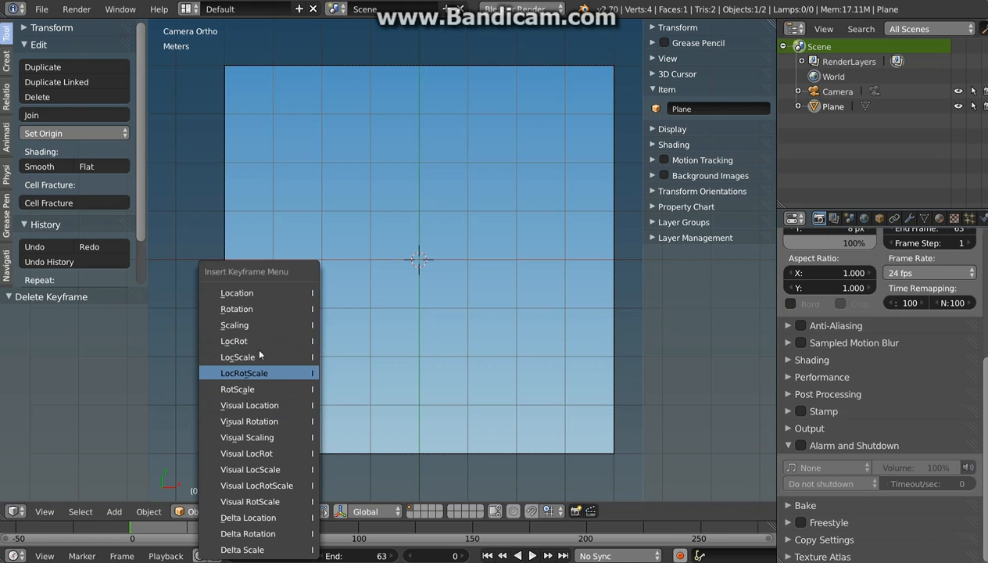
click(255, 294)
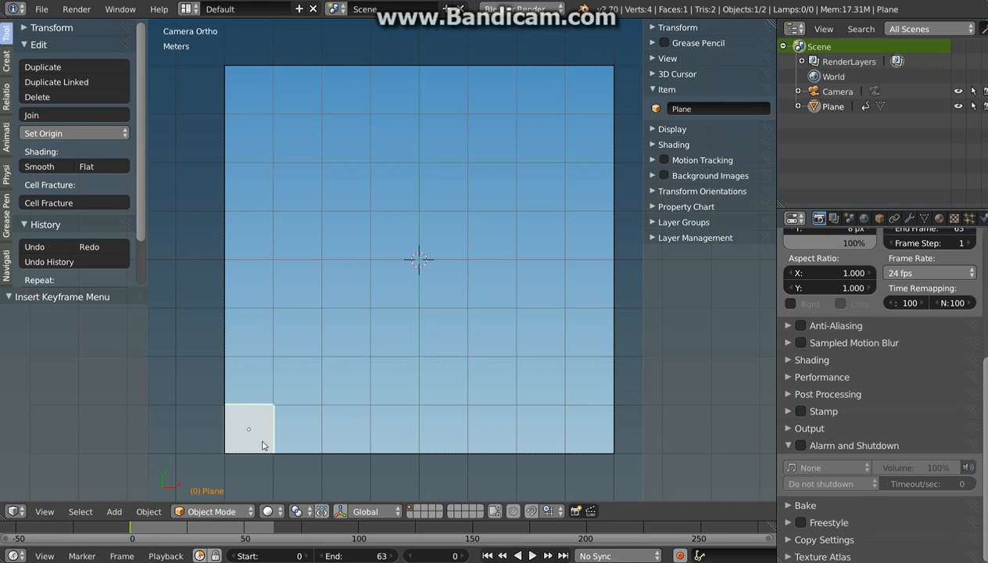
- At frame 7, move the plane 7 m in X to the end of its row and insert a Location keyframe
drag(453, 556, 455, 556)
key(g)
click(603, 426)
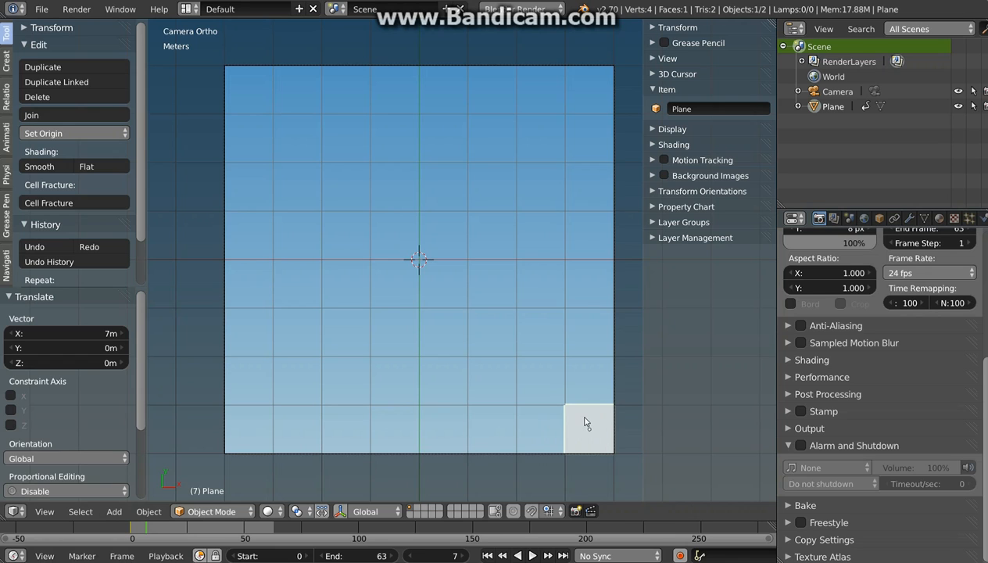
key(i)
click(536, 290)
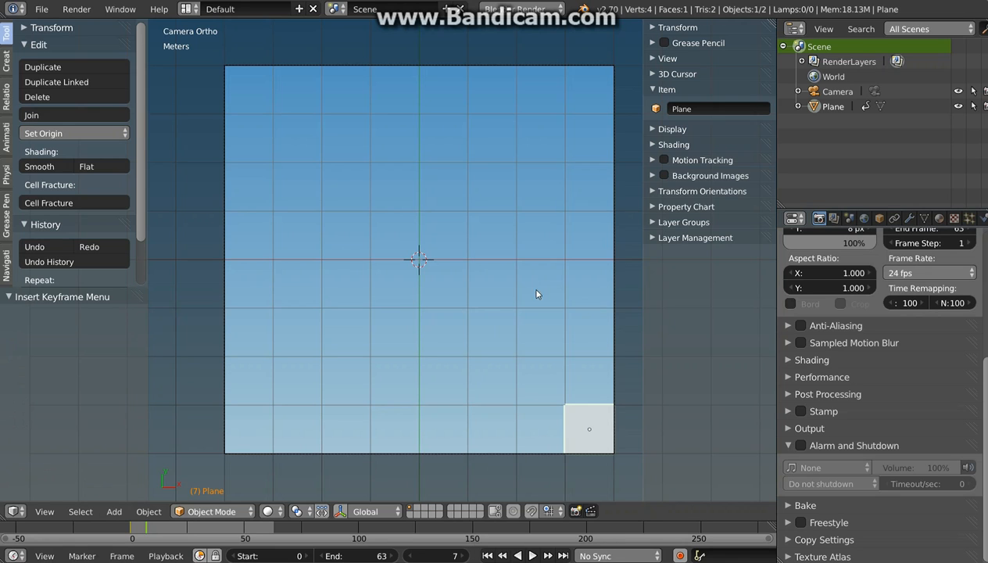
- At frame 8, move the plane -7 m in X and 1 m in Y to the next row's start and insert a Location keyframe
key(Right)
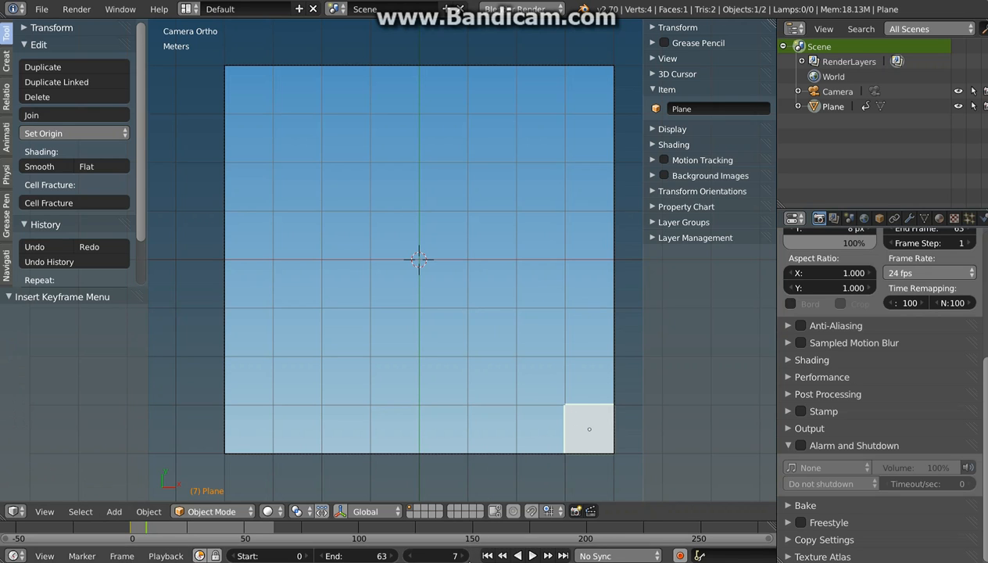
key(g)
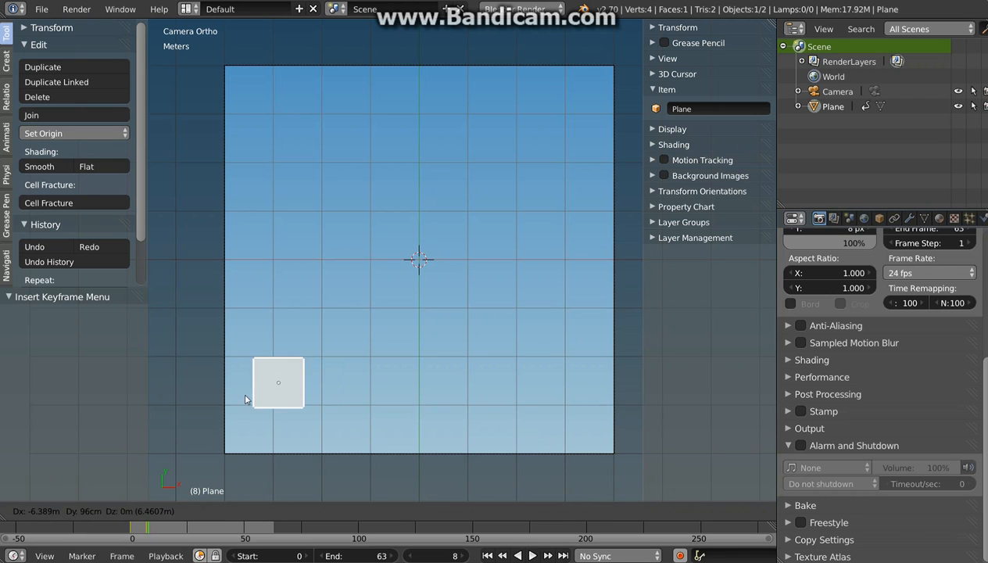
click(270, 390)
key(i)
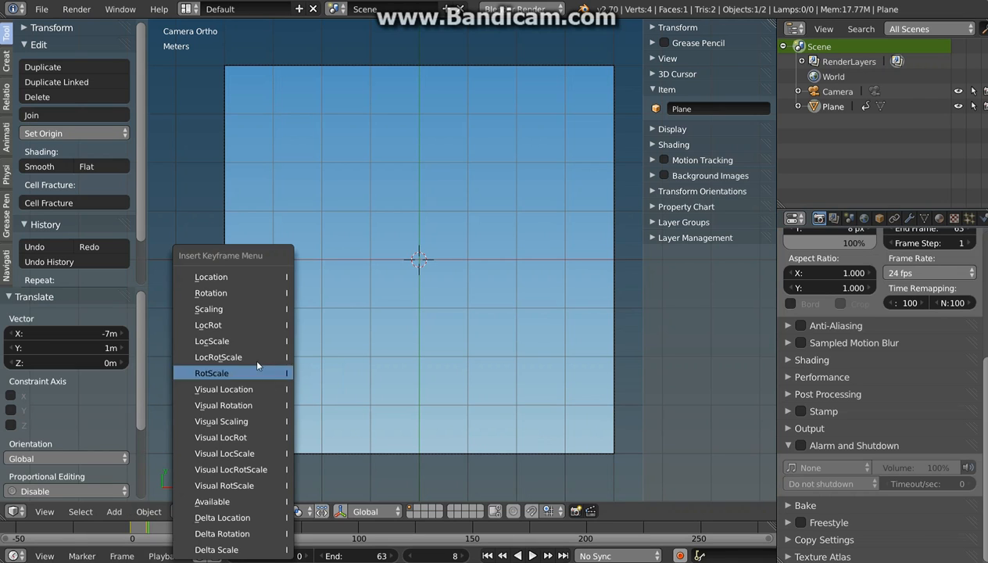
click(242, 278)
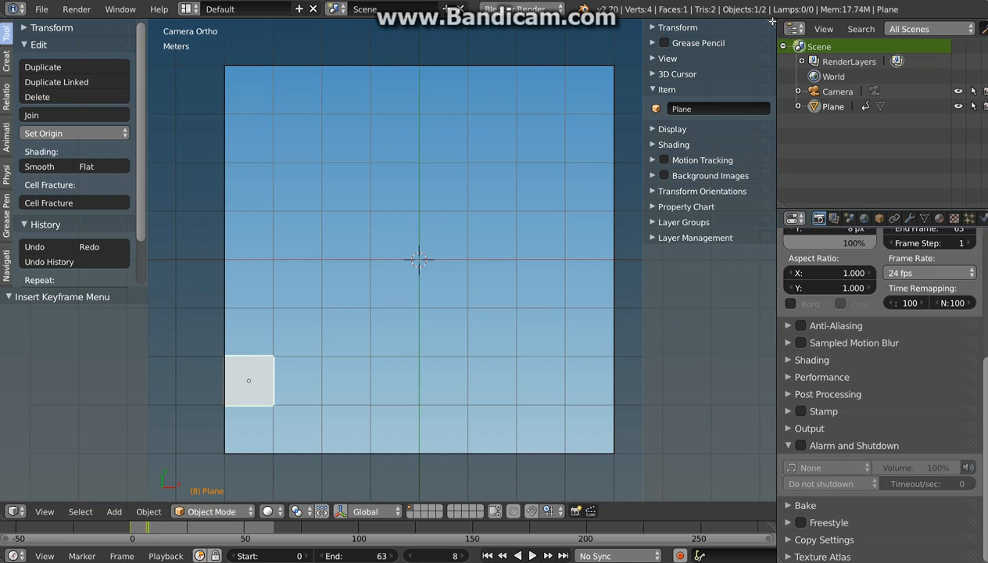
- Split the 3D view into two stacked areas and turn the upper one into a Graph Editor
drag(770, 21, 19, 286)
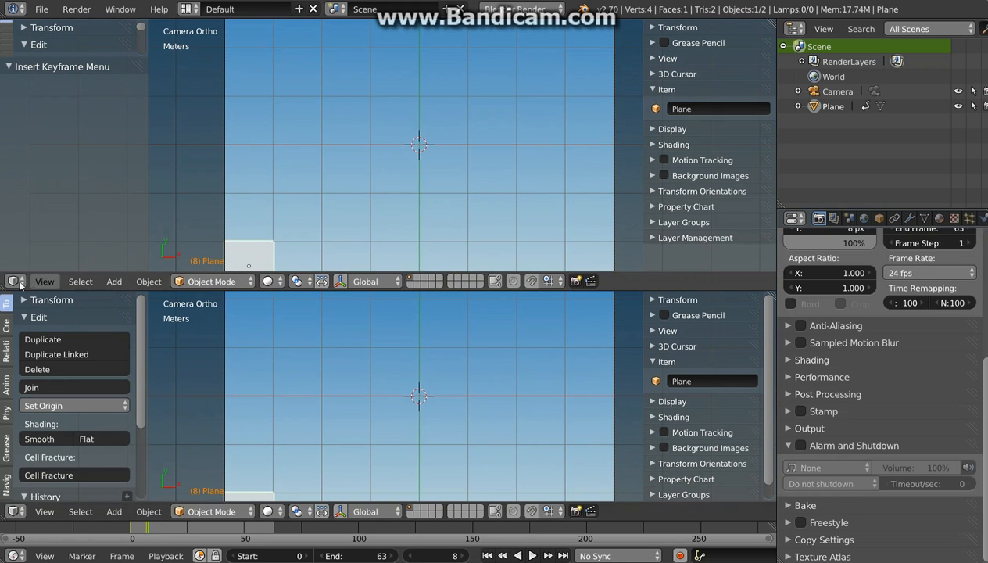
click(19, 283)
click(57, 335)
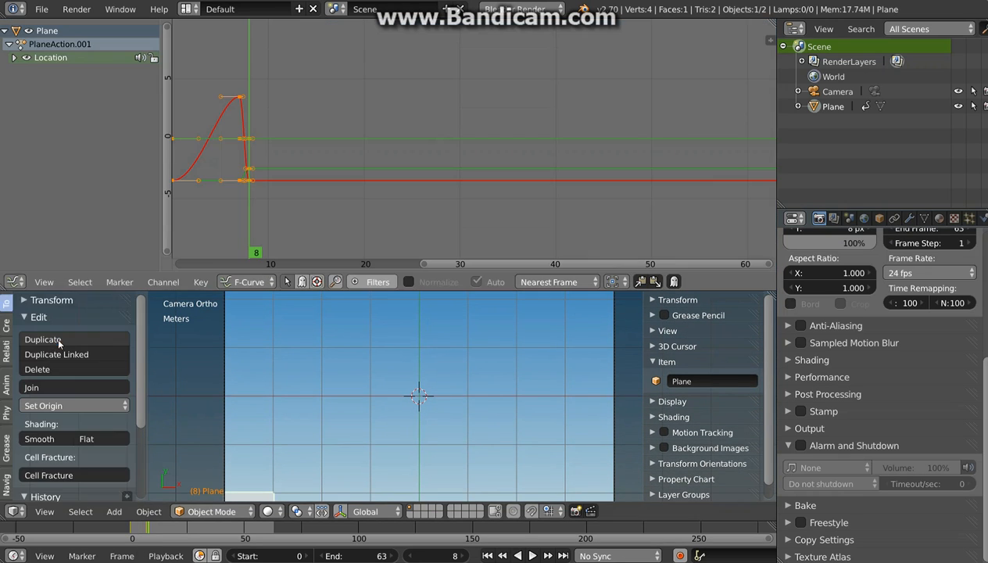
- Set the handles of all the plane's location keyframes to Vector for straight-line interpolation
middle_drag(211, 114, 351, 117)
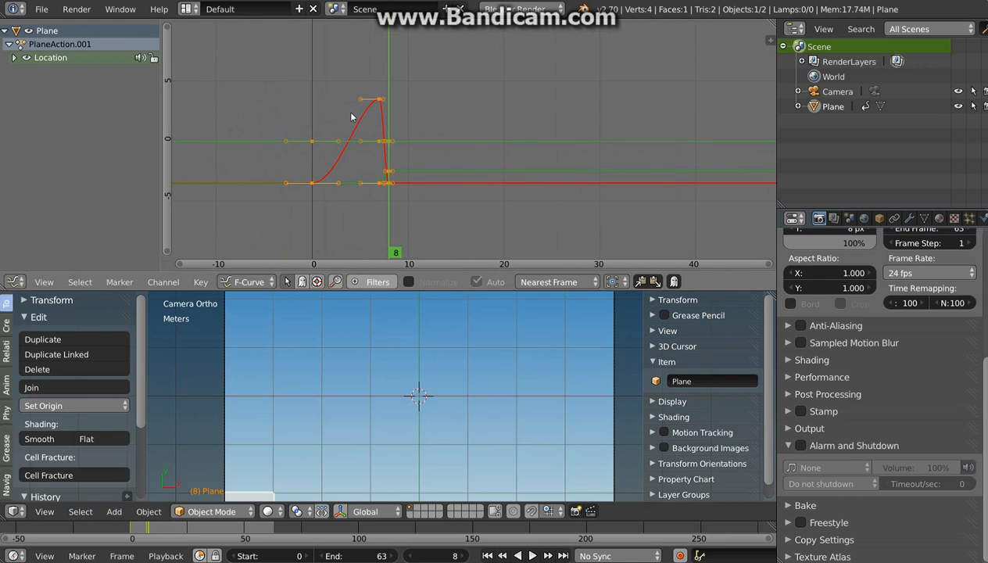
scroll(354, 118, up, 3)
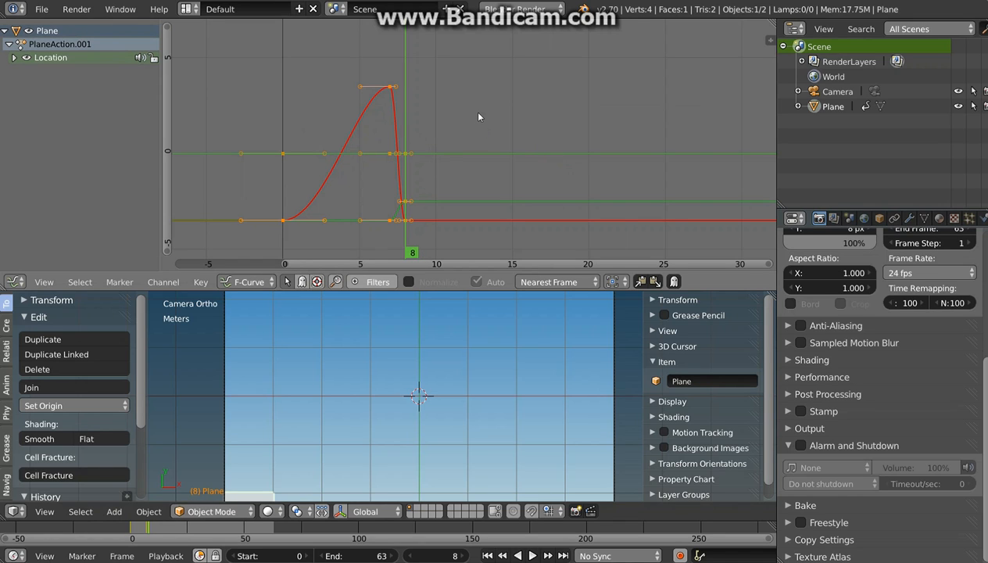
key(v)
click(420, 128)
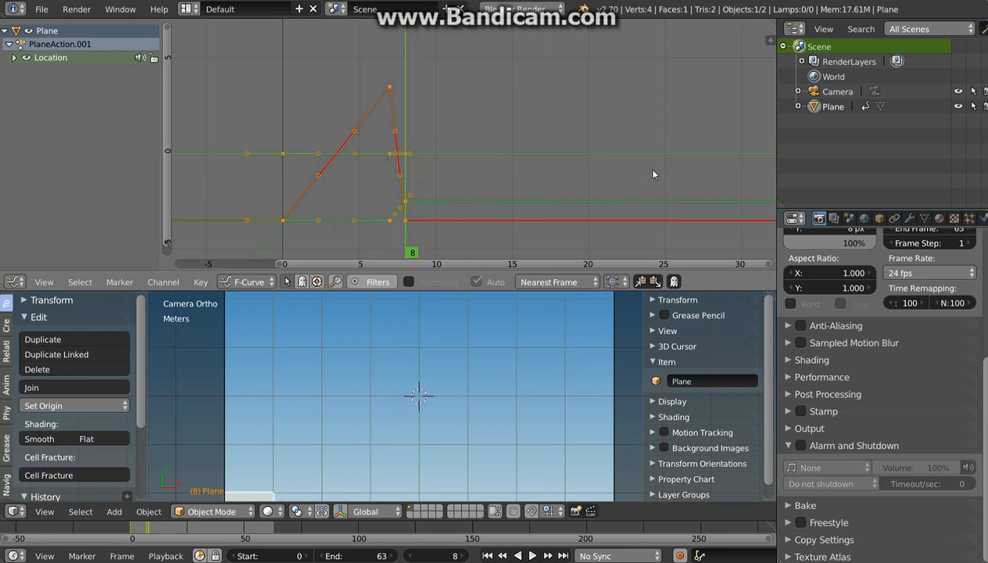
- Add a Cycles modifier to the plane's X Location curve
key(n)
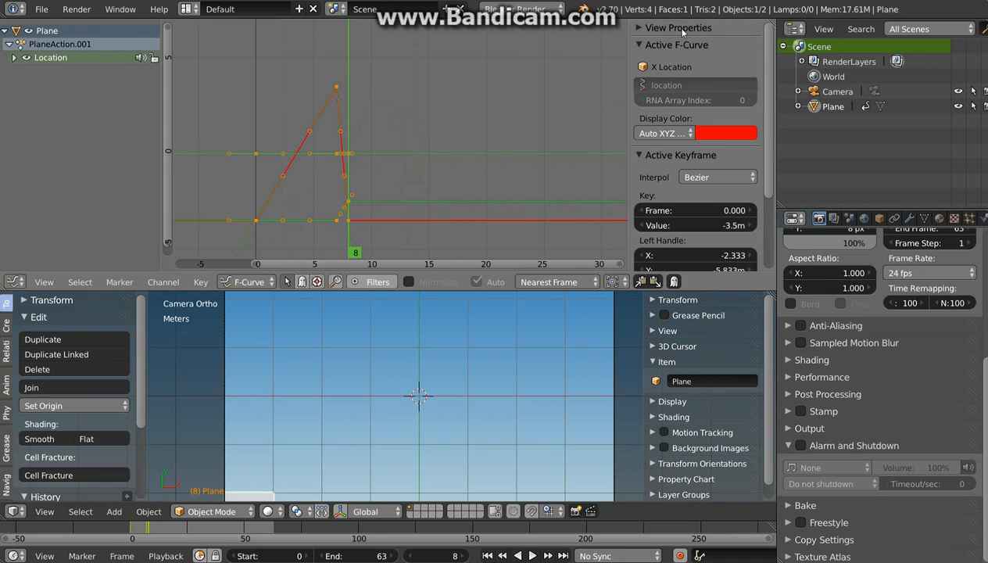
scroll(701, 156, down, 3)
click(665, 256)
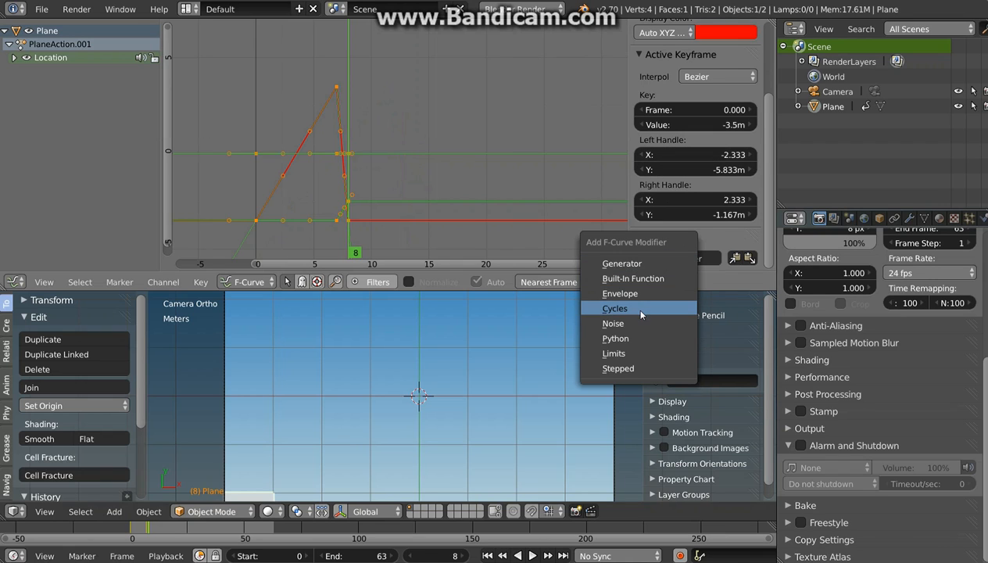
click(615, 309)
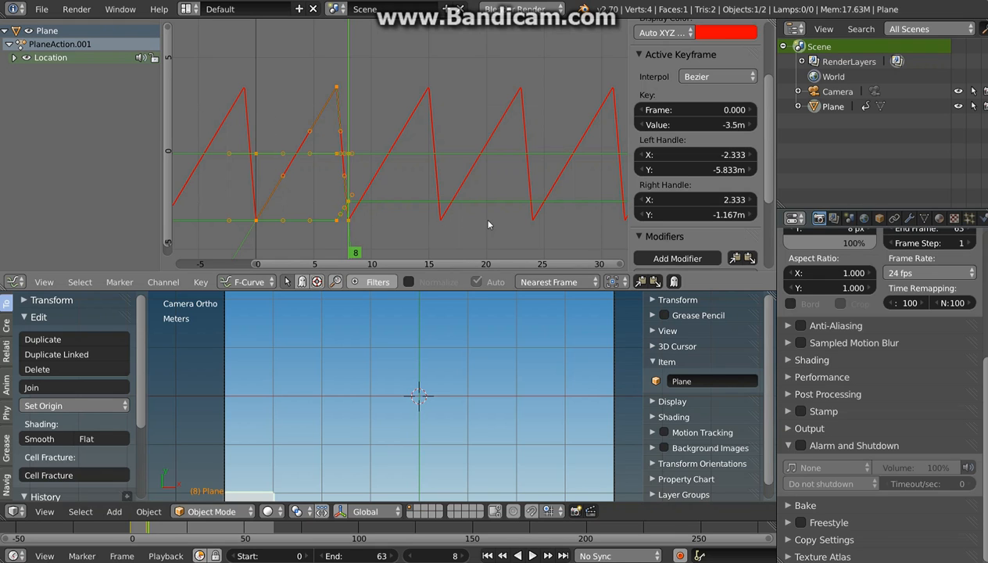
scroll(361, 204, up, 4)
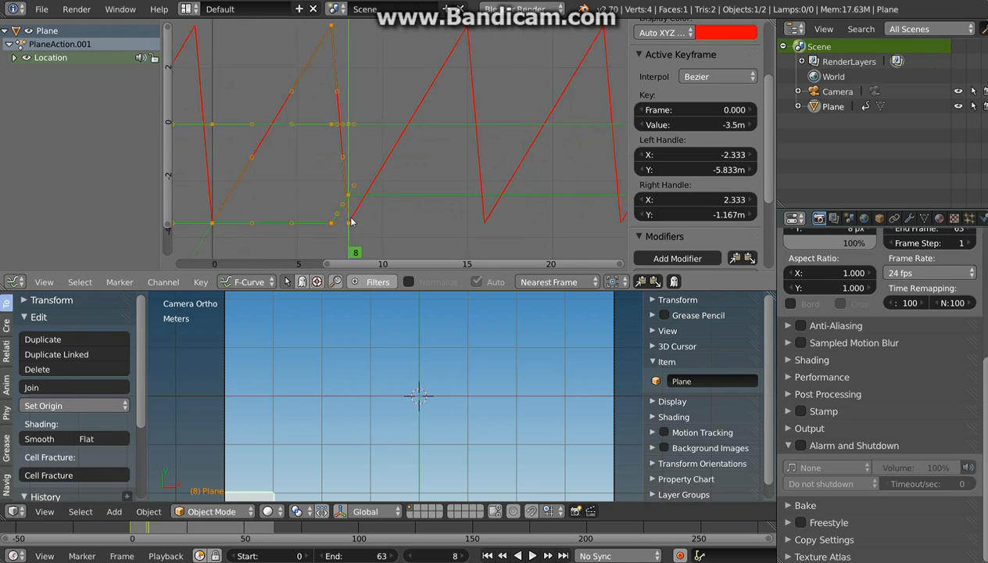
scroll(353, 222, down, 2)
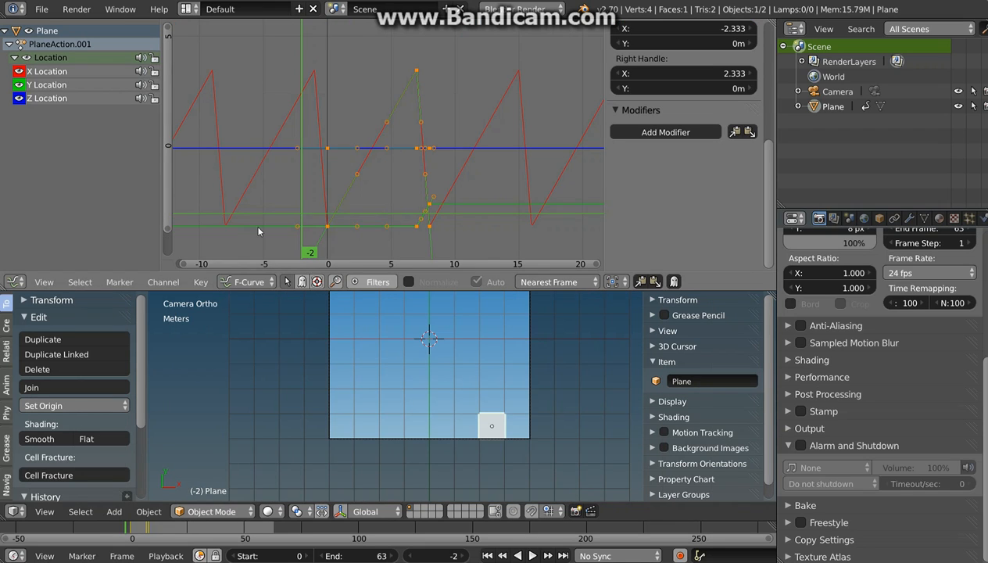
- Add a Cycles modifier to the Y Location curve with both its Before and After modes set to Repeat with Offset
click(54, 84)
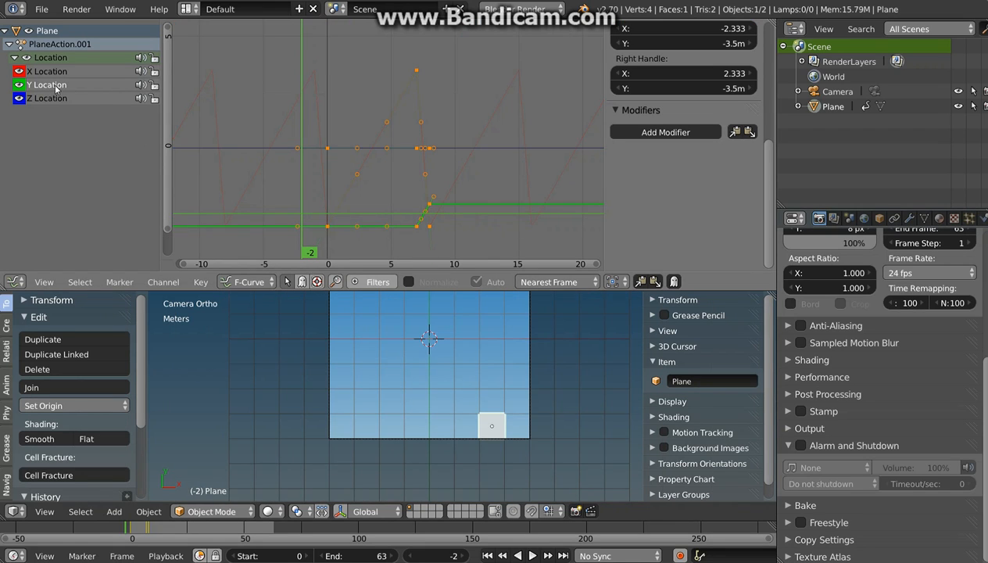
click(666, 133)
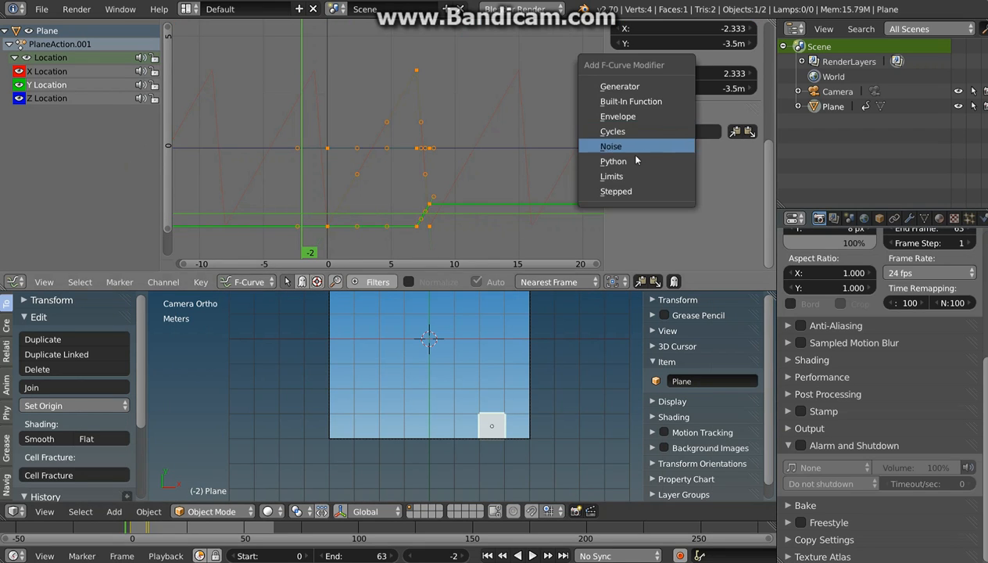
click(619, 137)
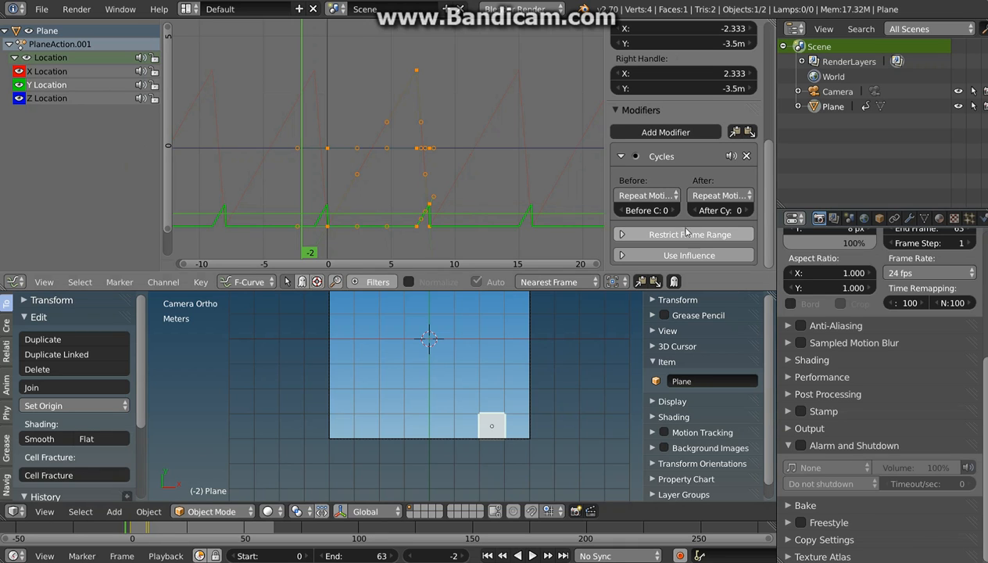
click(722, 196)
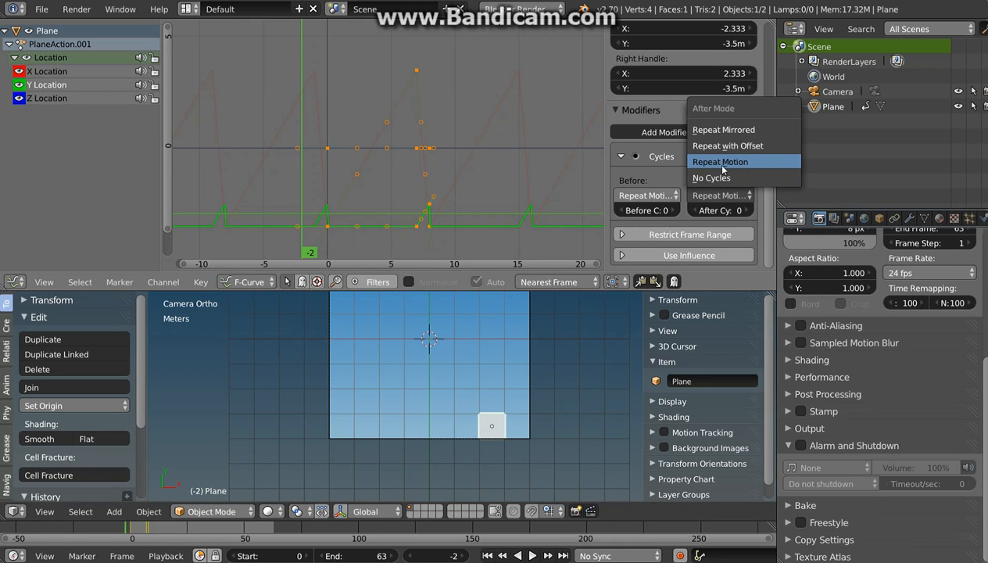
click(727, 146)
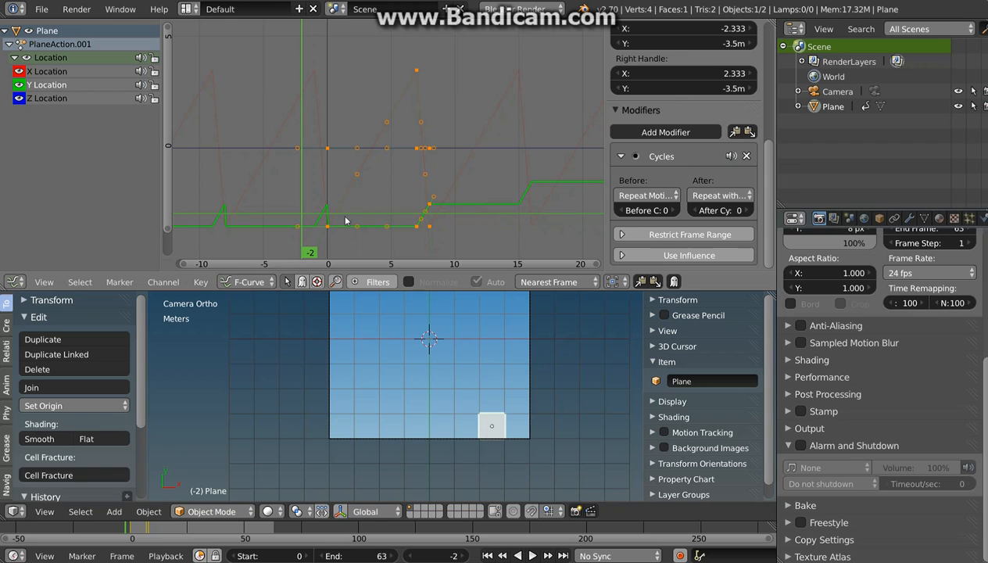
click(648, 195)
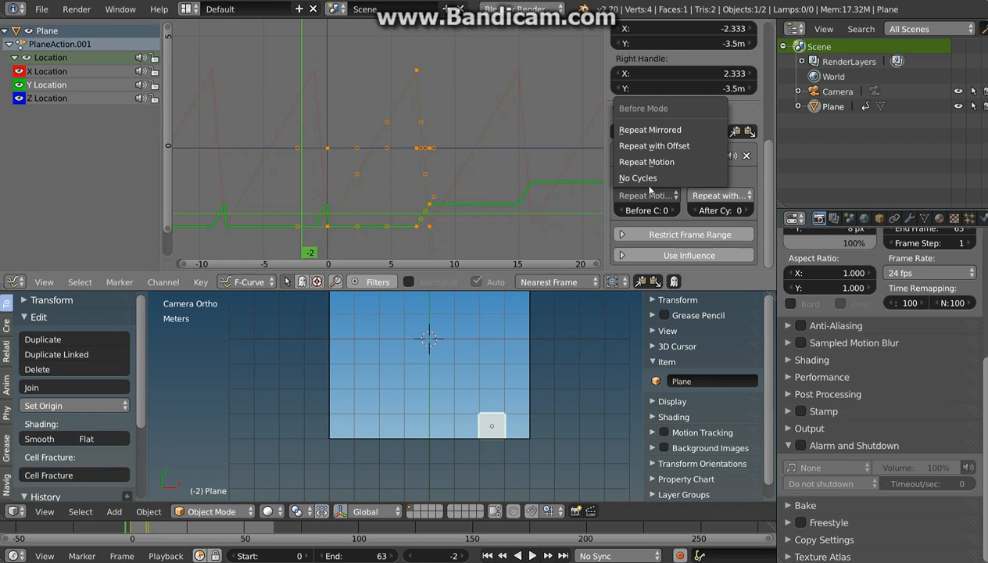
click(654, 147)
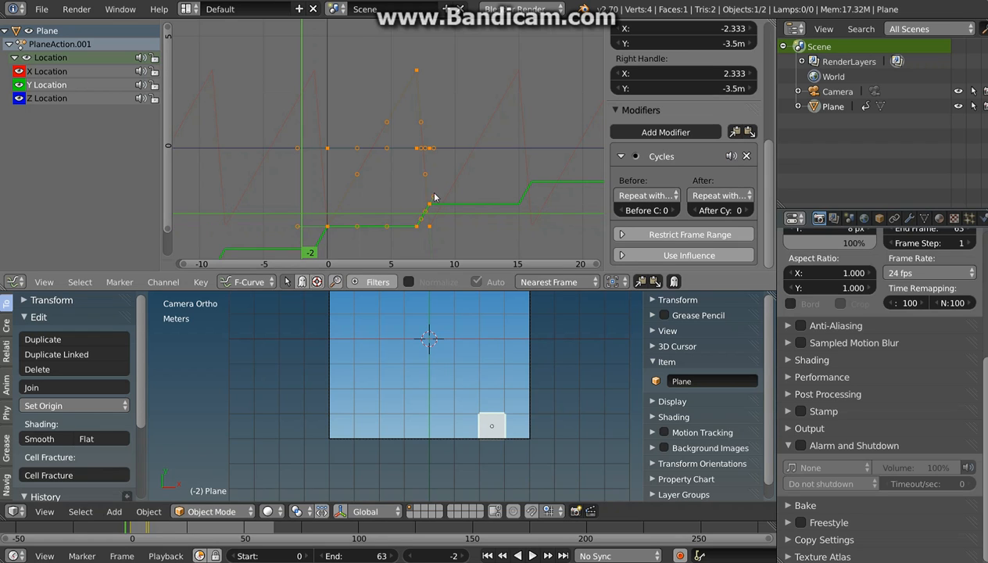
- Step the animation forward frame by frame to frame 20 to check how the plane moves across the grid rows
click(461, 556)
click(461, 556)
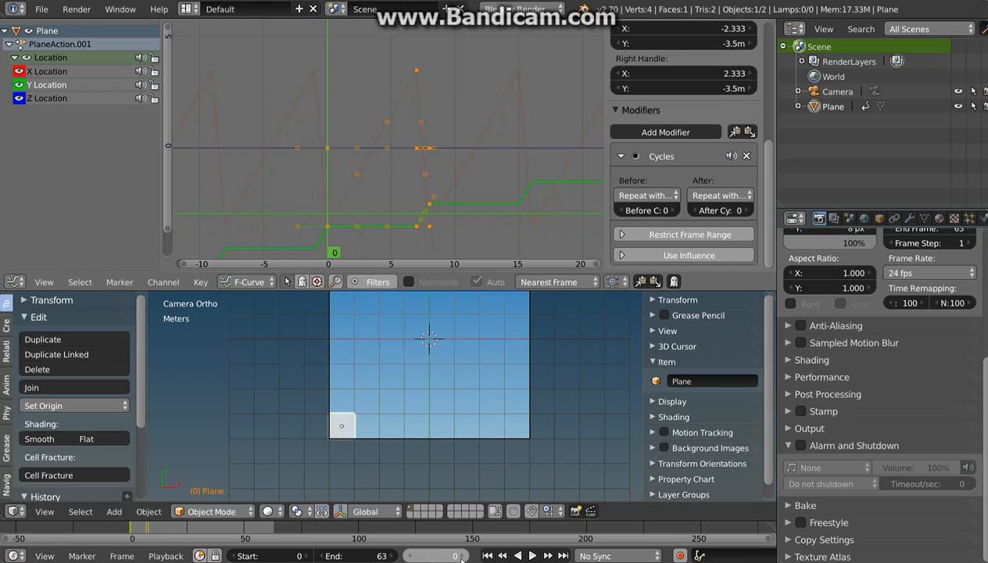
click(461, 556)
click(461, 555)
click(461, 555)
click(461, 556)
click(461, 556)
click(461, 556)
click(461, 556)
click(461, 556)
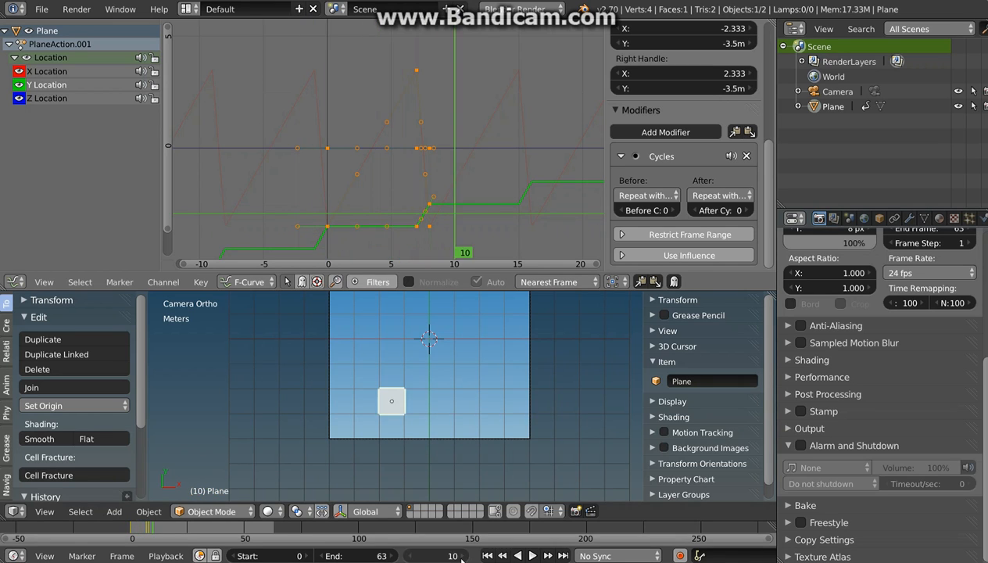
click(461, 556)
click(461, 555)
click(461, 555)
click(461, 555)
click(461, 556)
click(461, 556)
click(461, 556)
click(461, 555)
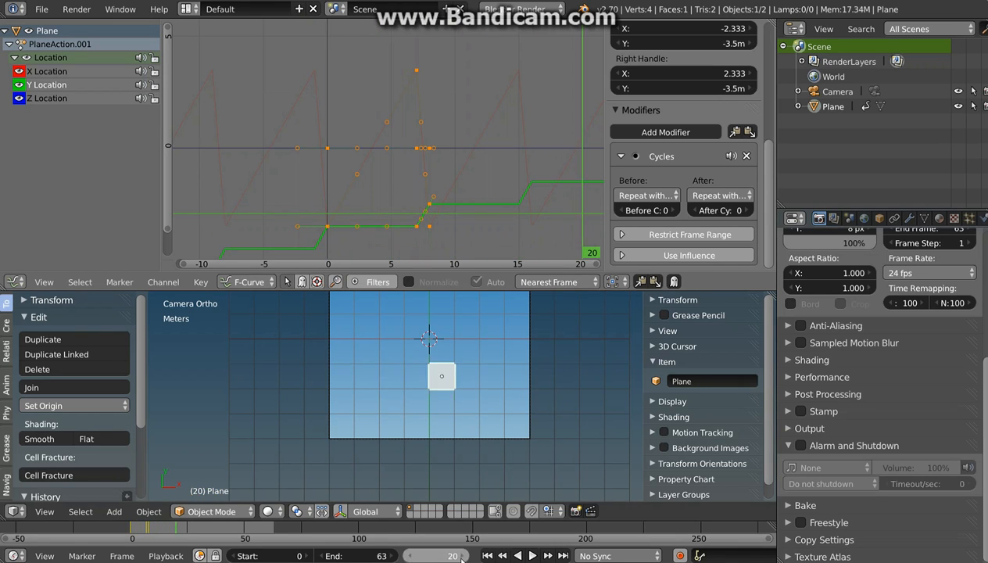
- Step the animation forward frame by frame to frame 36 to check the plane's path across the camera grid
click(461, 556)
click(461, 555)
click(461, 556)
click(461, 555)
click(461, 555)
click(461, 556)
click(461, 556)
click(461, 556)
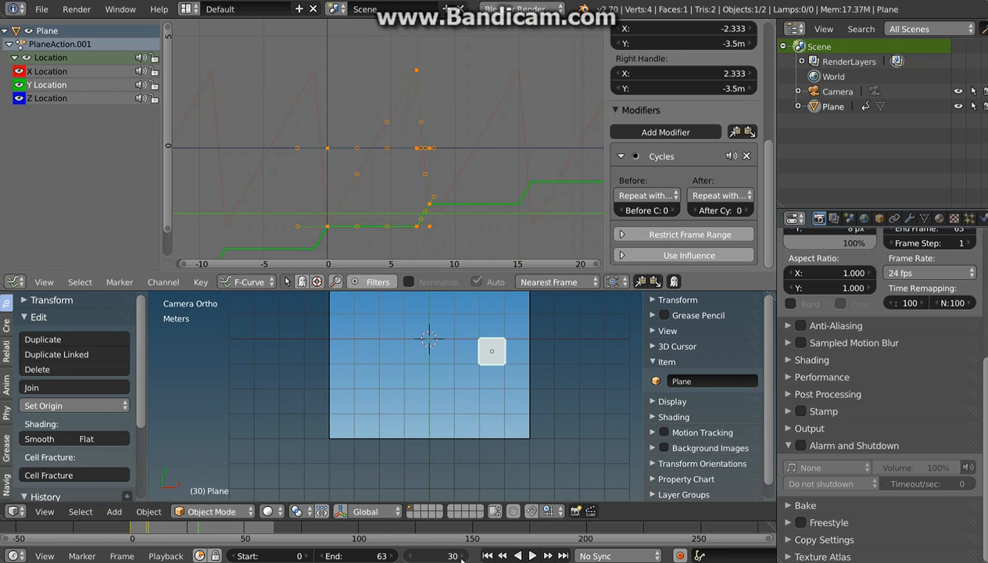
click(461, 555)
click(461, 556)
click(461, 555)
click(461, 556)
click(461, 556)
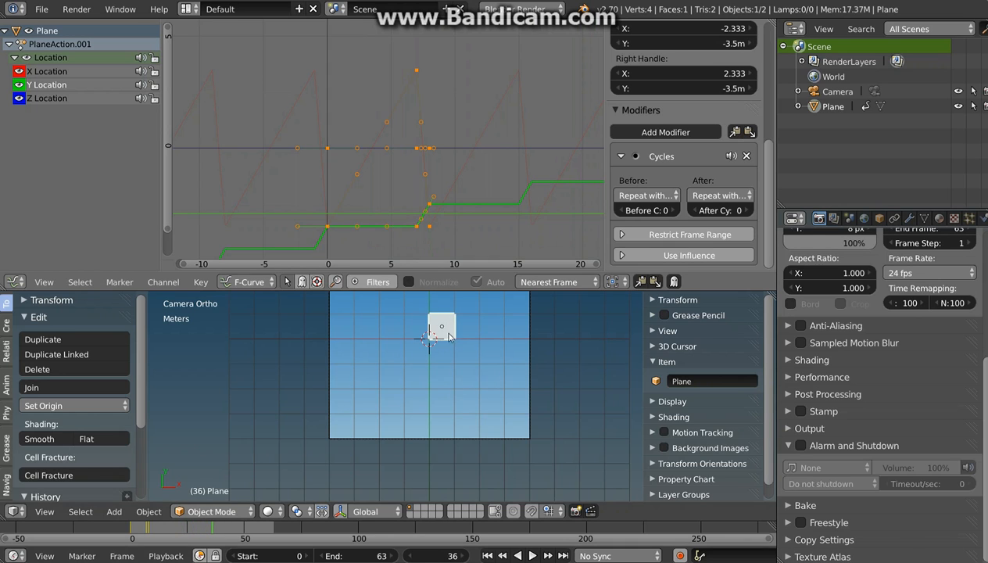
key(Right)
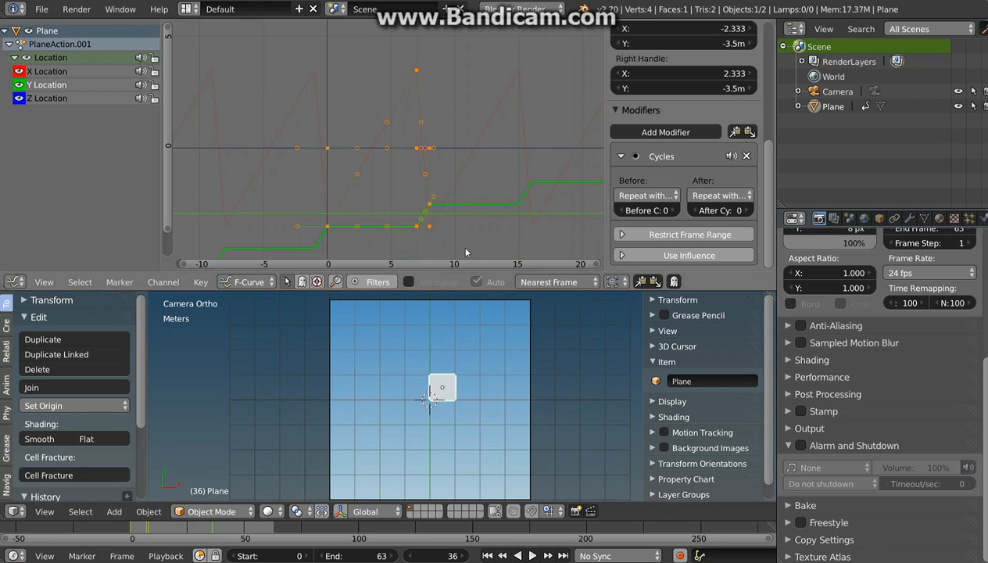
shift+middle_drag(442, 433, 445, 421)
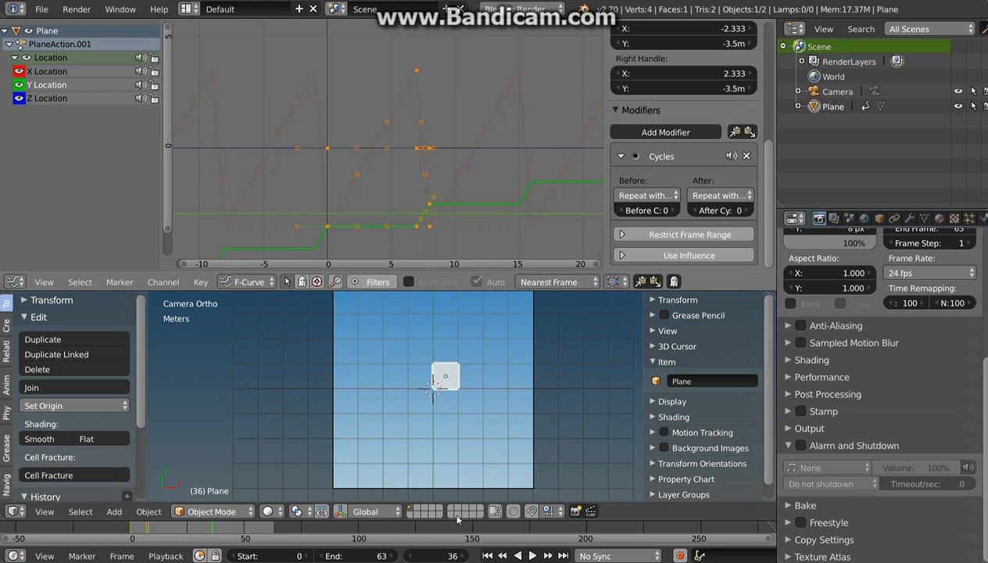
- Return the animation to frame 0
click(443, 556)
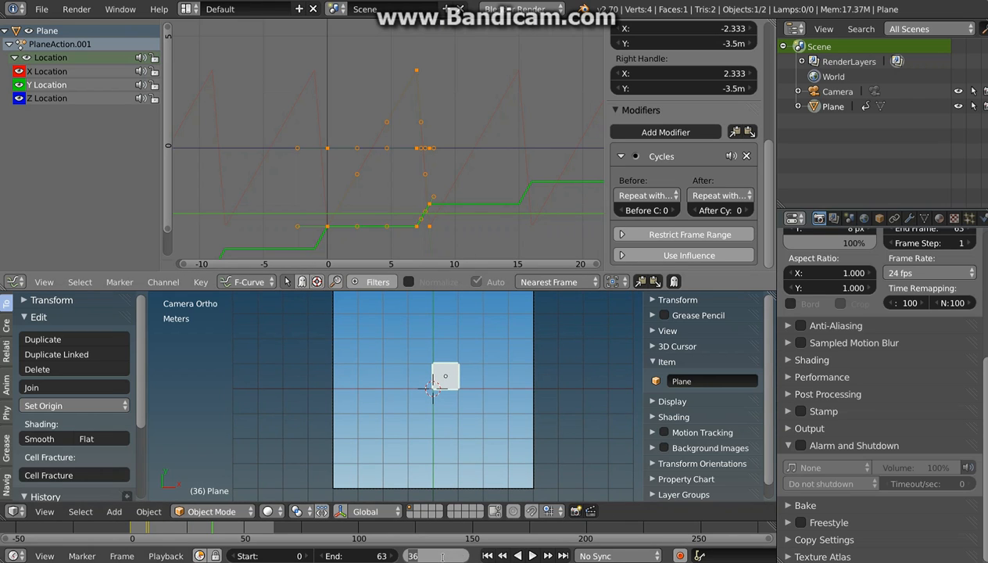
text(0)
key(Return)
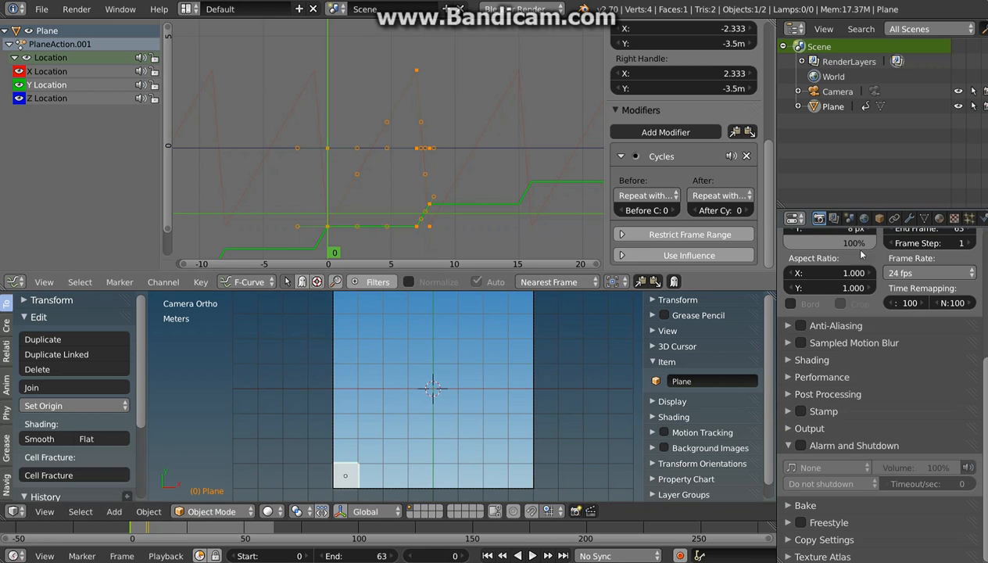
- Add a new material to the plane, make it Shadeless and set its diffuse intensity to 1.000
click(939, 219)
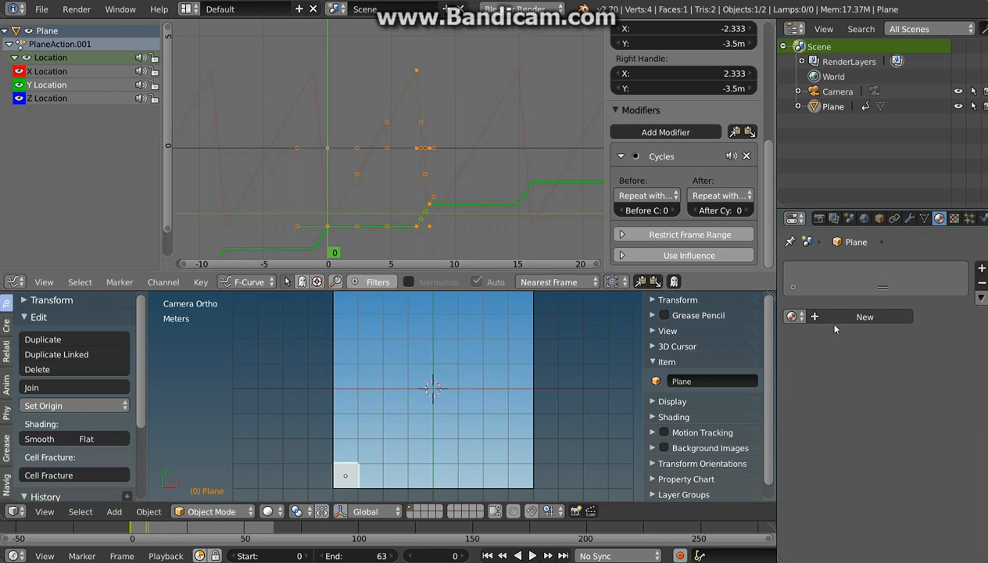
click(838, 316)
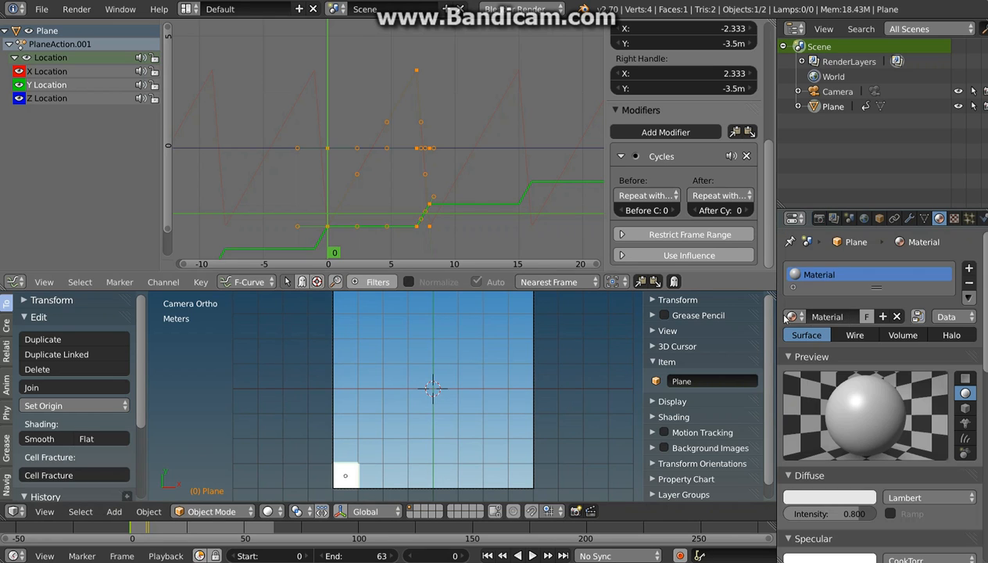
scroll(901, 444, down, 5)
click(891, 447)
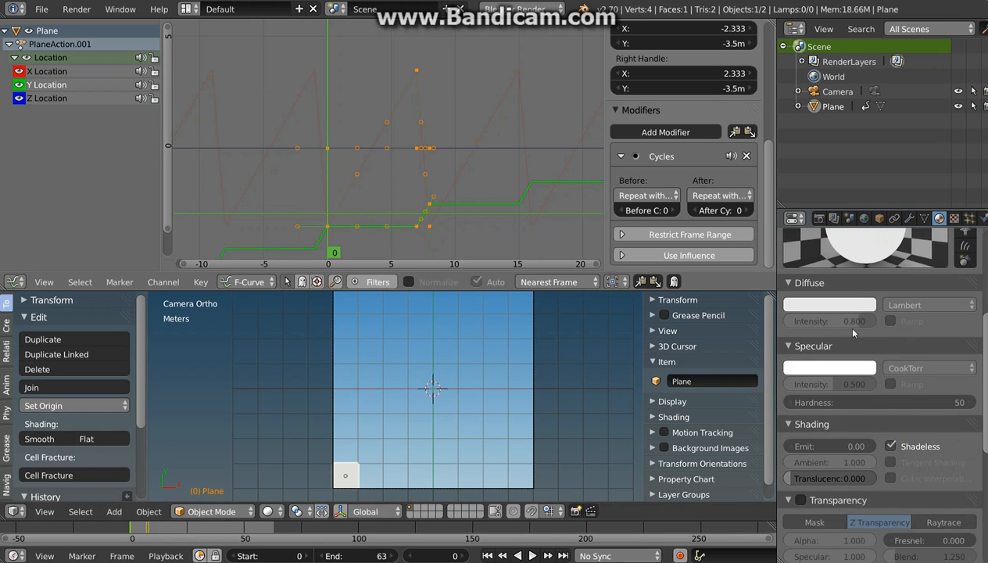
drag(856, 322, 877, 322)
scroll(891, 356, up, 3)
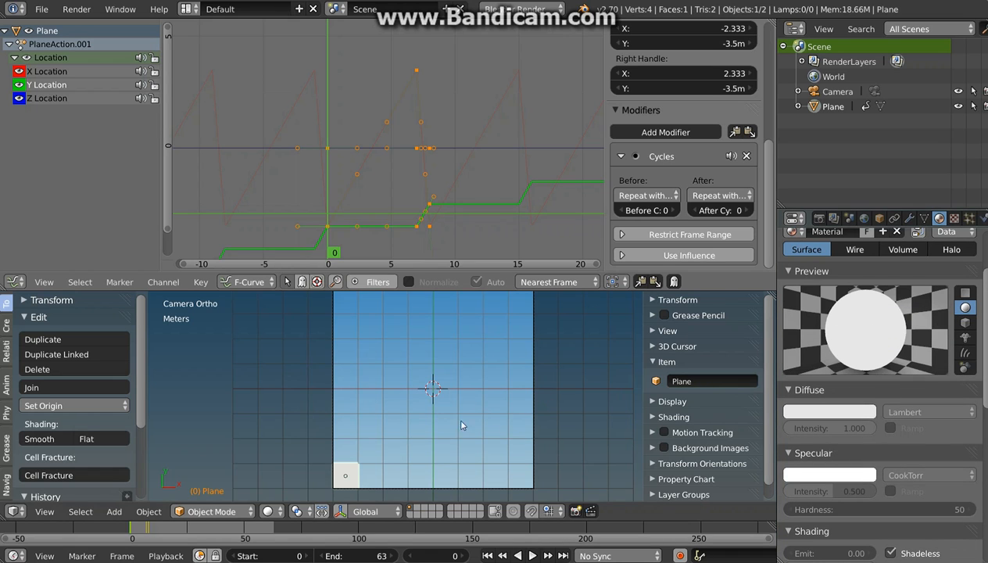
- Set the material's diffuse color to black and keyframe it at frame 0
click(827, 414)
drag(864, 219, 856, 317)
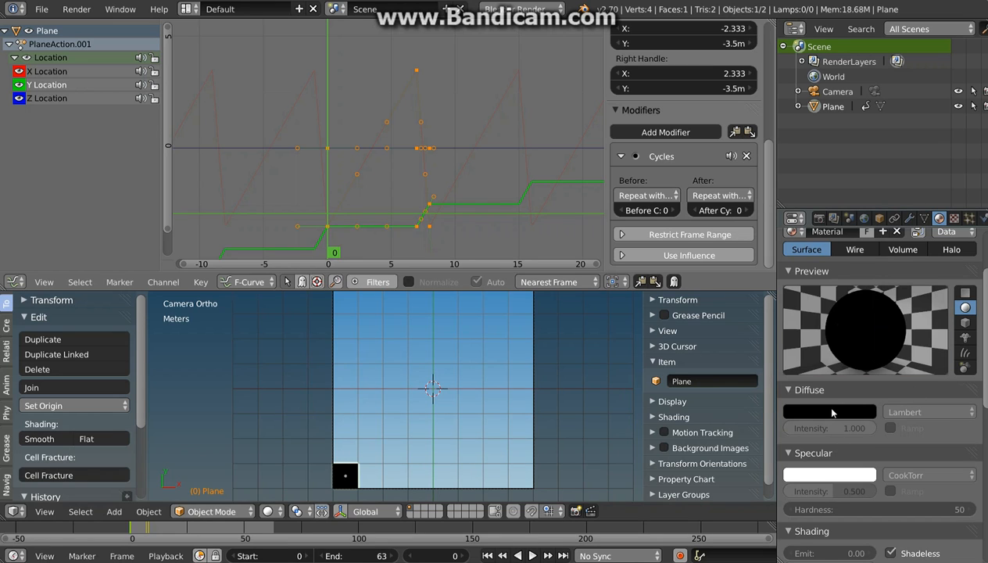
key(i)
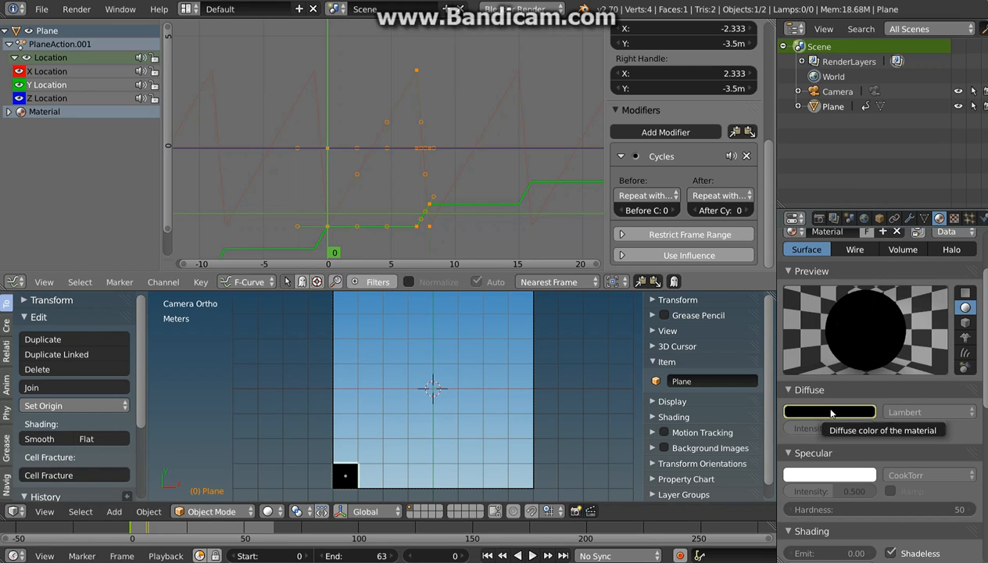
- Go to frame 64, set the material's diffuse color to white and keyframe it there
click(454, 555)
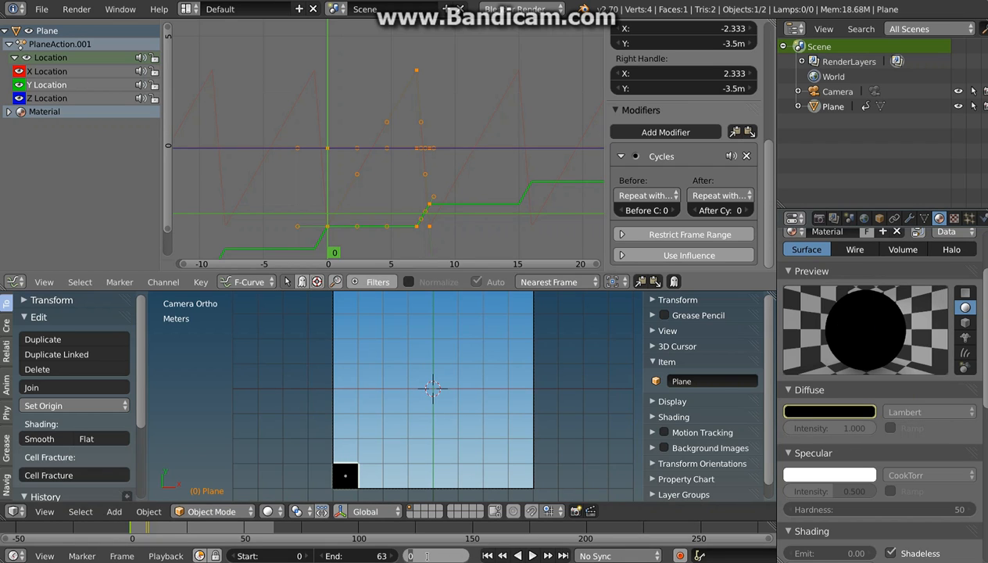
text(64)
key(Return)
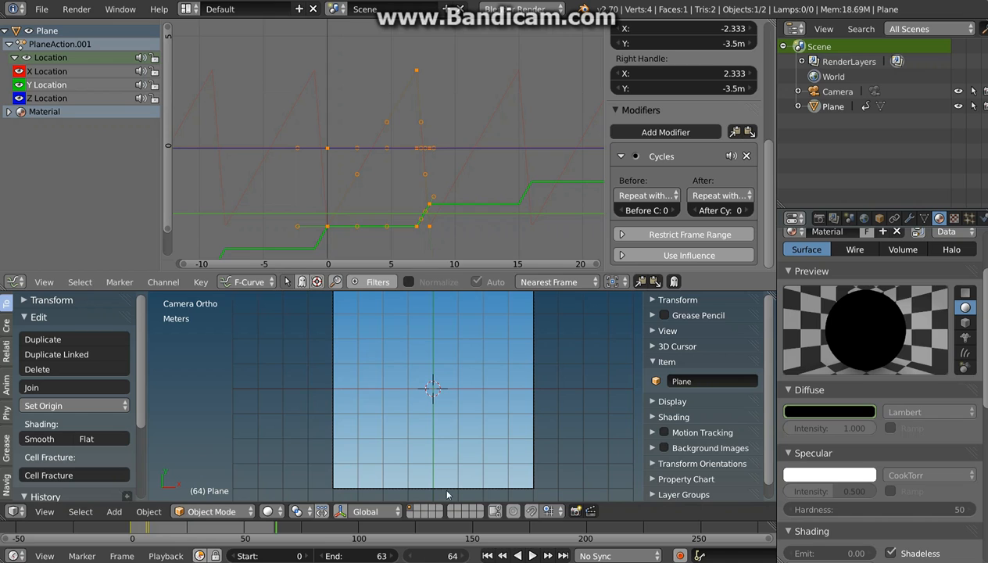
scroll(450, 401, down, 3)
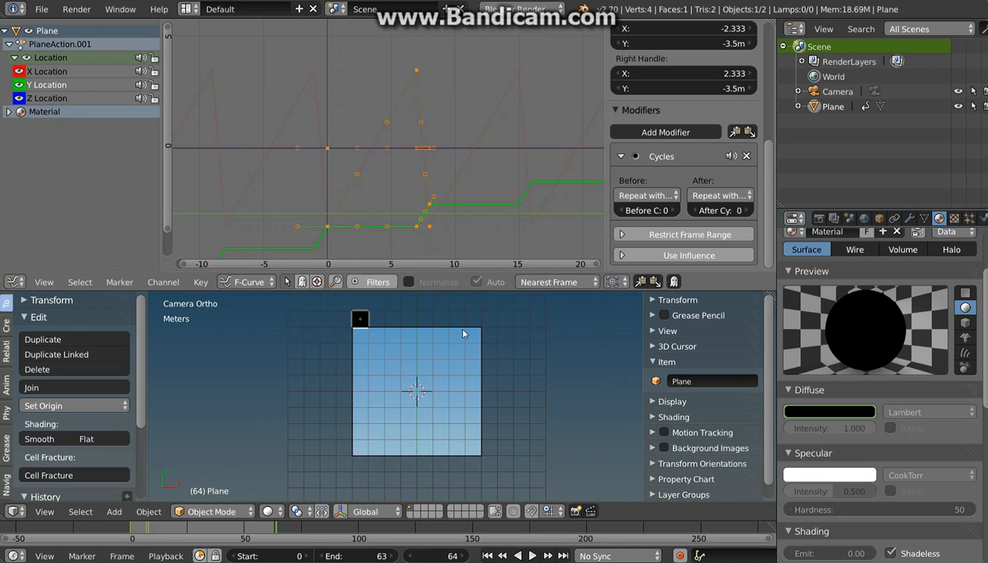
scroll(477, 392, up, 3)
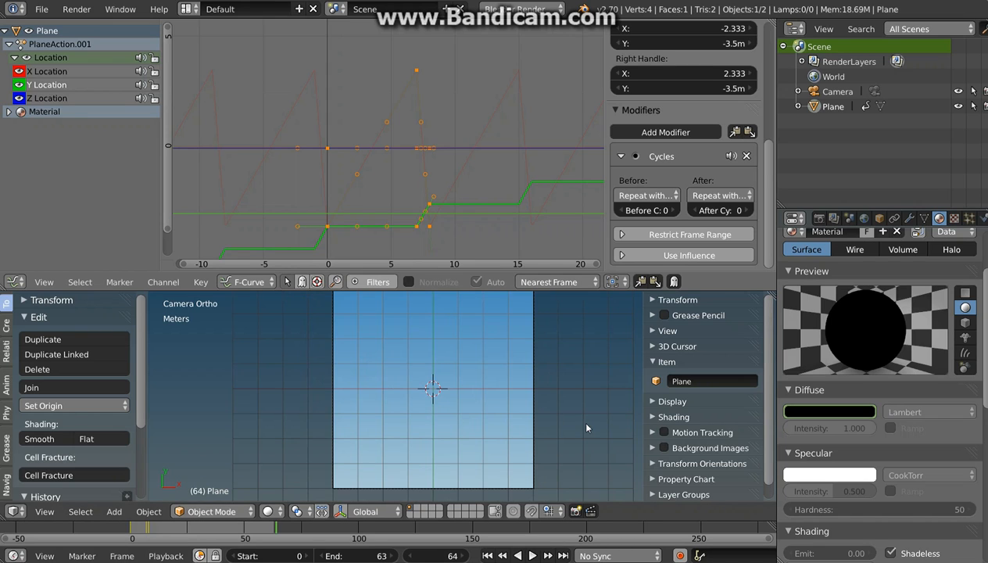
scroll(448, 413, down, 2)
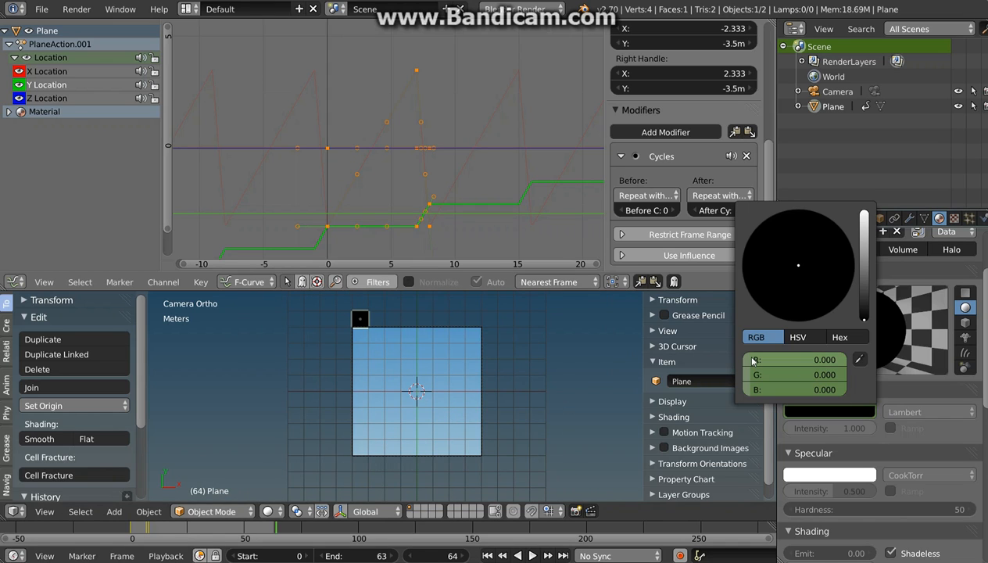
drag(863, 315, 869, 212)
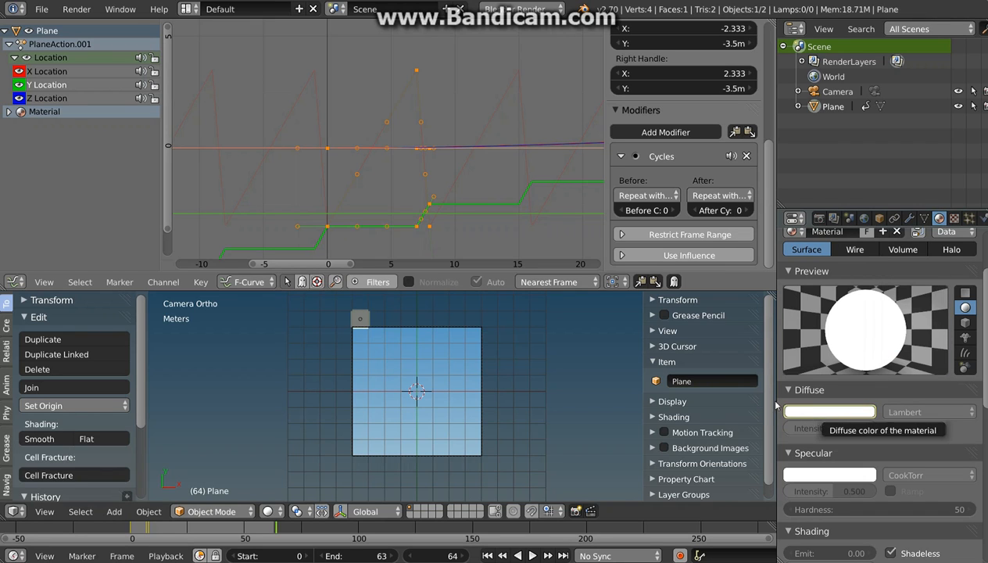
- Set the handles of the material's R, G and B Diffuse Color keyframes to Vector for a linear change
click(8, 114)
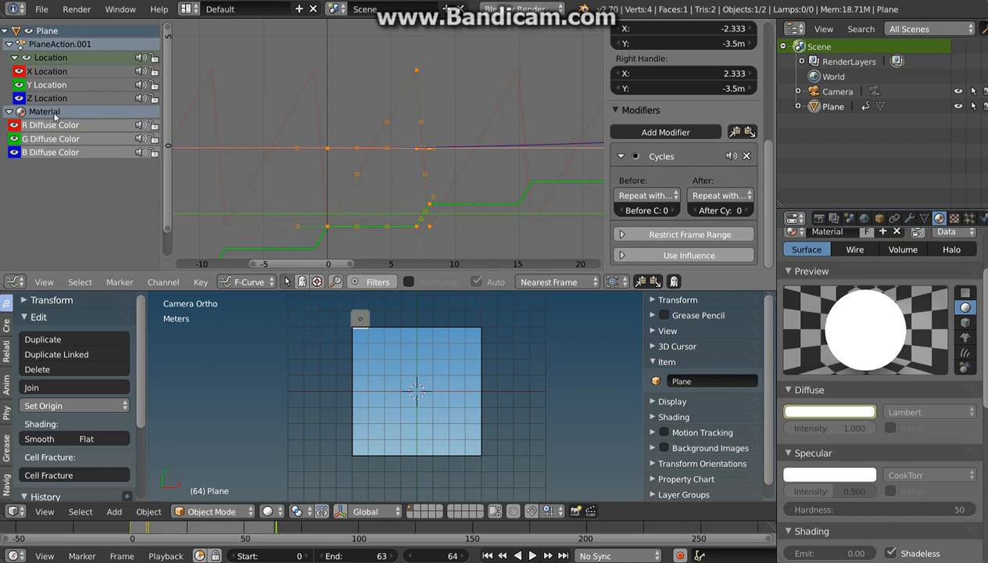
click(44, 114)
click(43, 126)
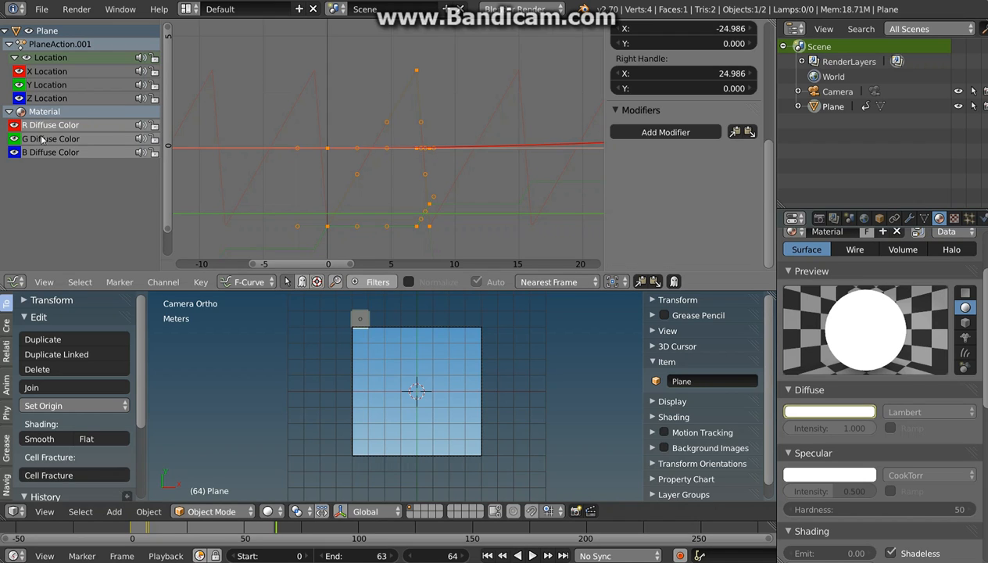
click(44, 139)
click(38, 152)
scroll(436, 169, up, 2)
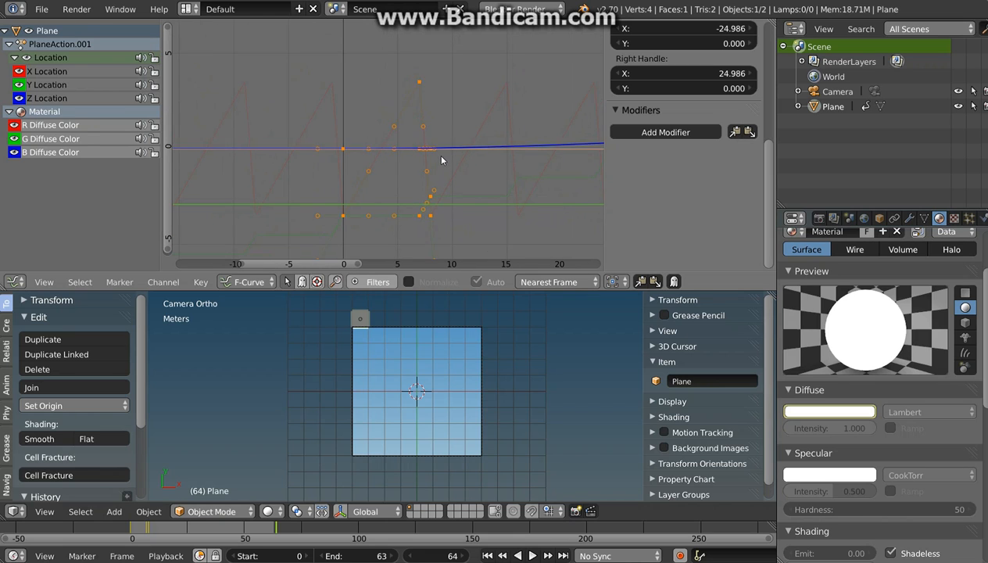
scroll(436, 154, down, 2)
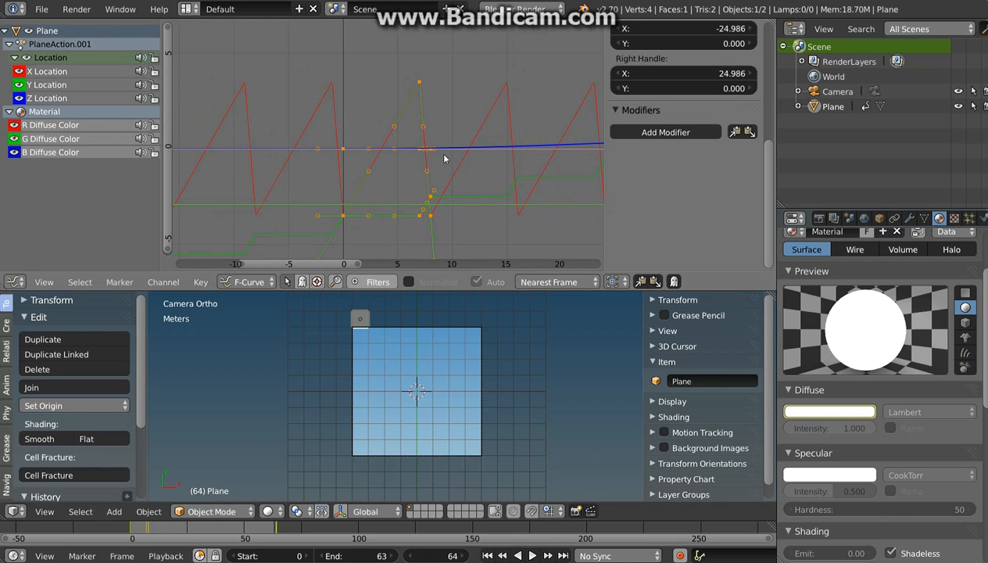
key(v)
click(447, 157)
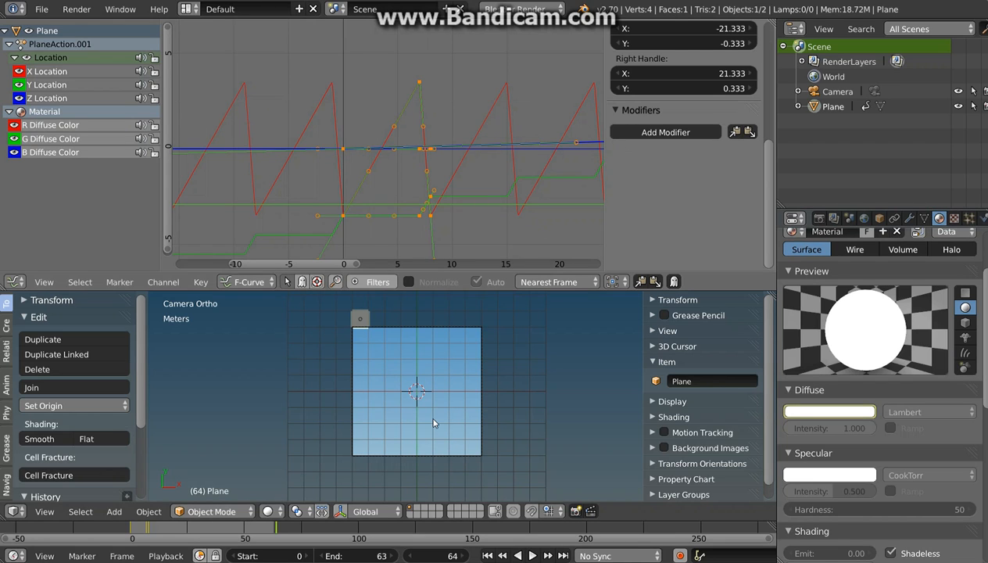
- Set the render shading's Alpha mode to Transparent
click(819, 218)
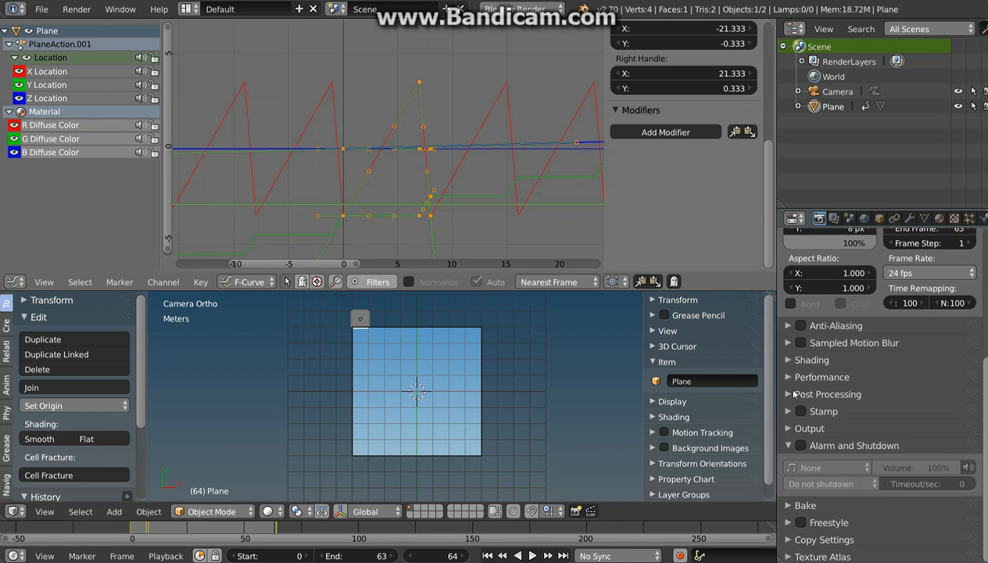
scroll(790, 371, up, 5)
scroll(791, 418, up, 2)
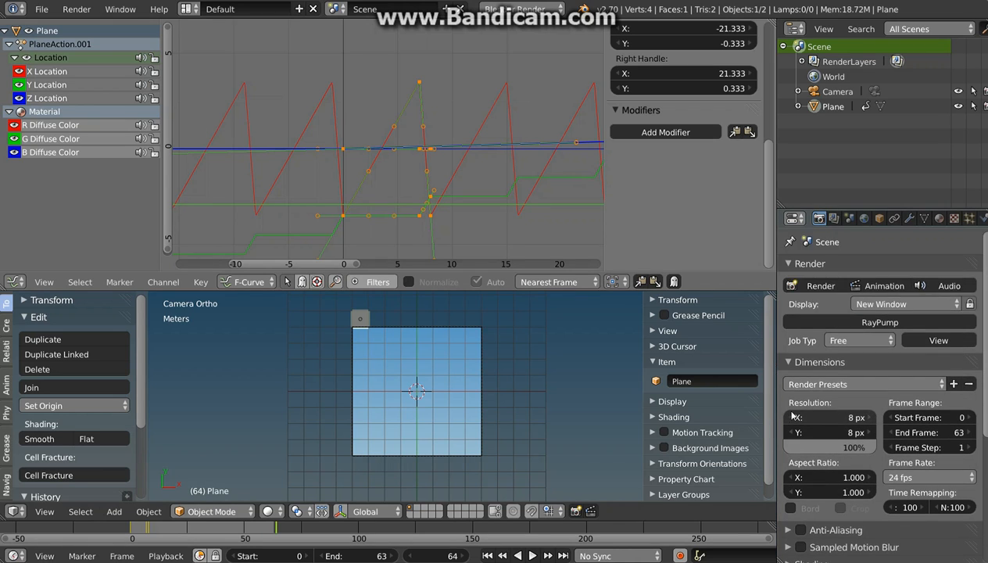
scroll(789, 438, down, 3)
click(789, 459)
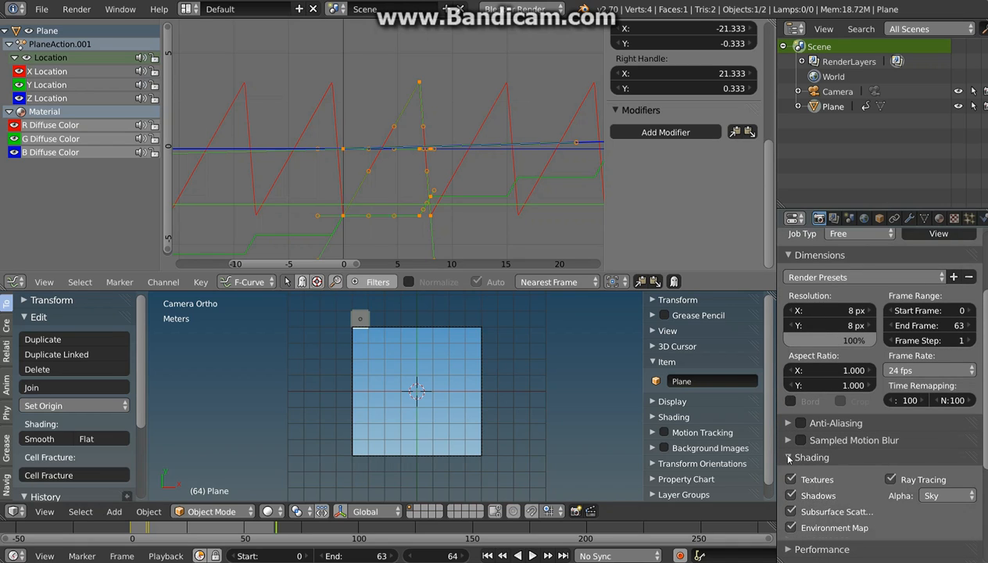
click(947, 499)
click(912, 461)
- Set the render output path to the abcde folder on the desktop
scroll(813, 430, down, 5)
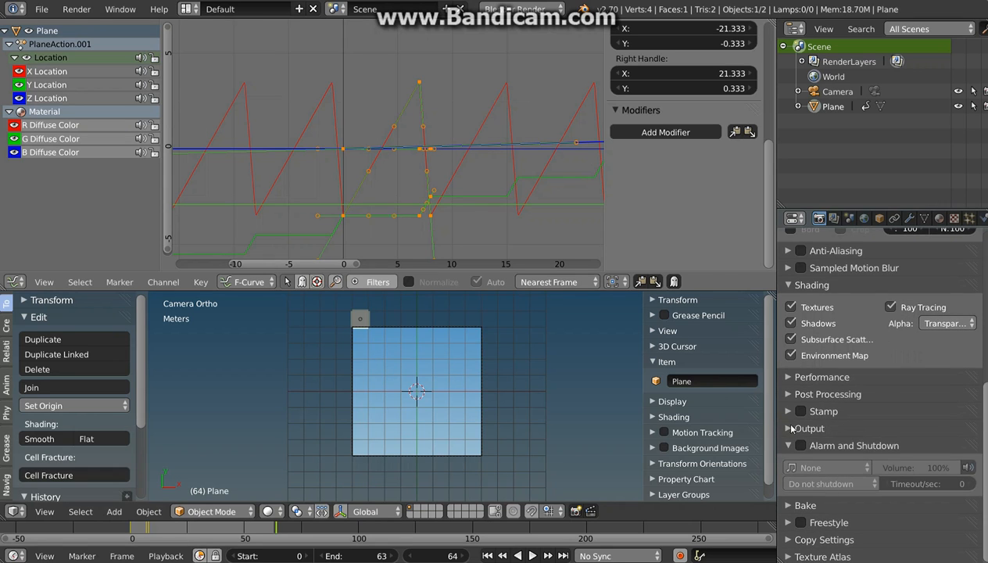
click(787, 429)
scroll(787, 432, down, 2)
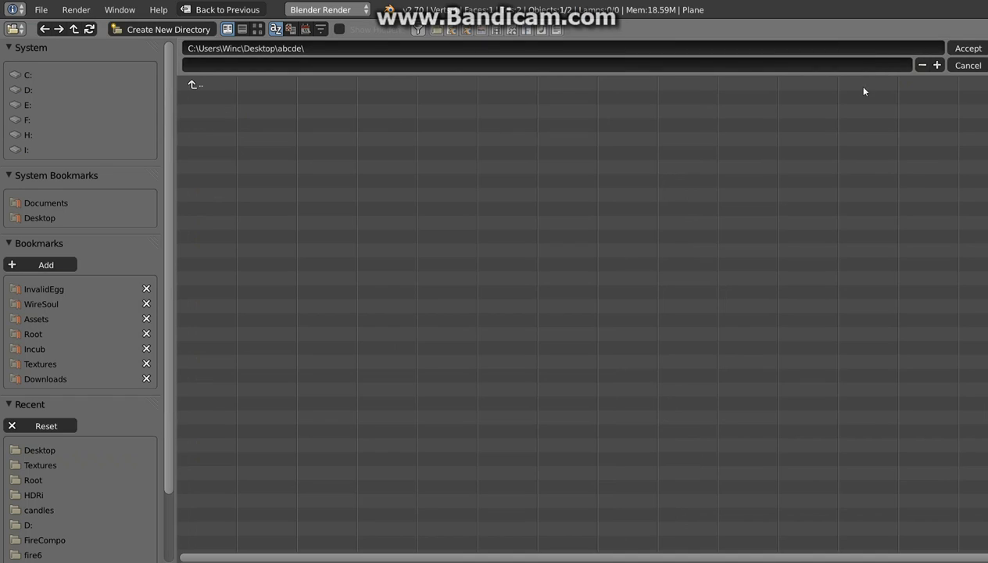
click(961, 49)
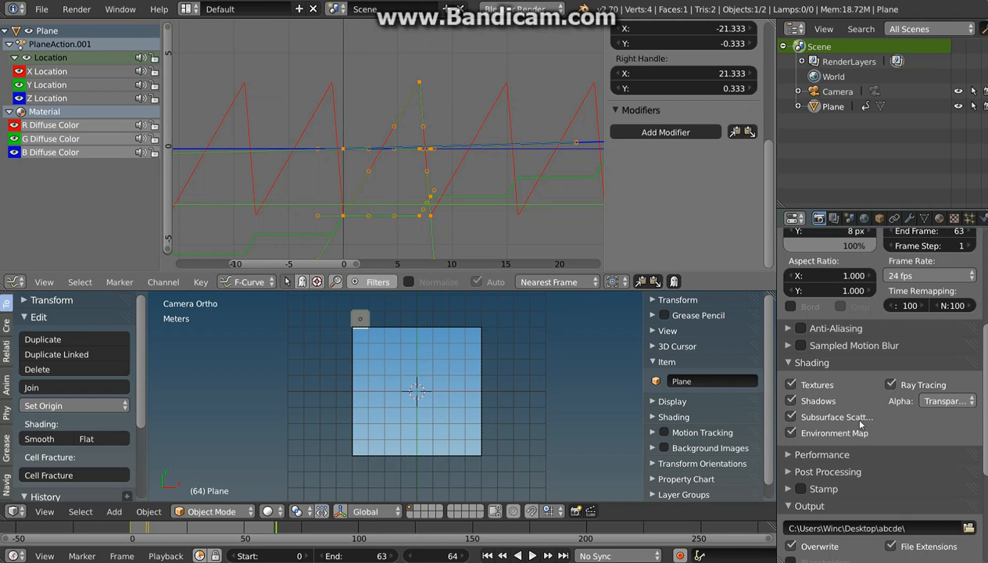
- Check the output format settings and render the full animation
scroll(830, 410, down, 5)
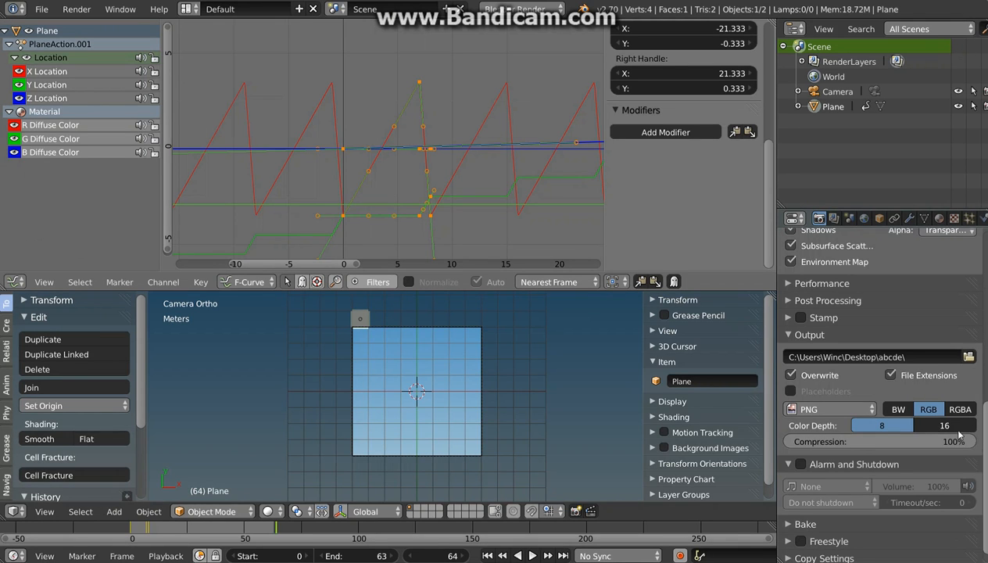
scroll(900, 389, up, 7)
scroll(912, 396, up, 4)
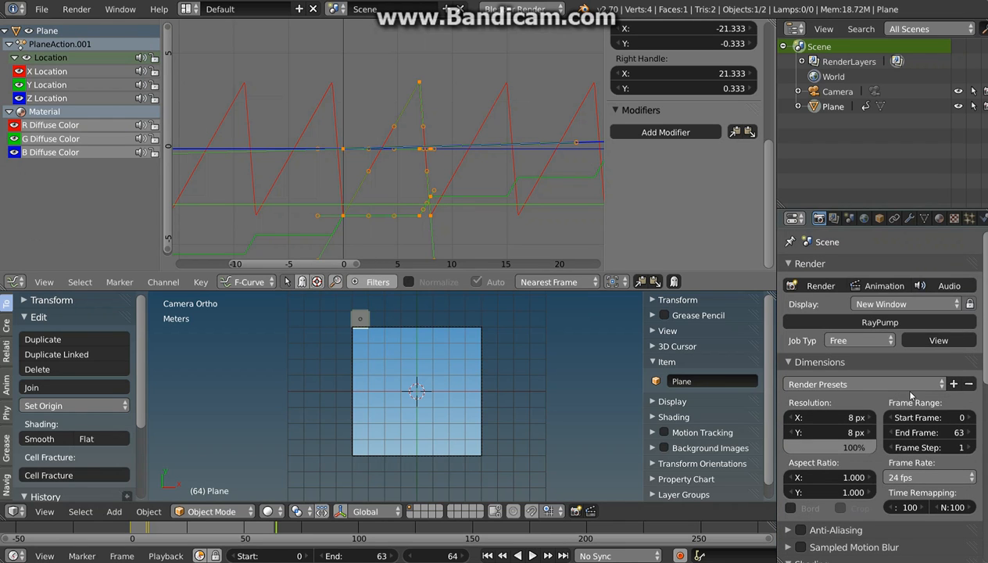
click(877, 286)
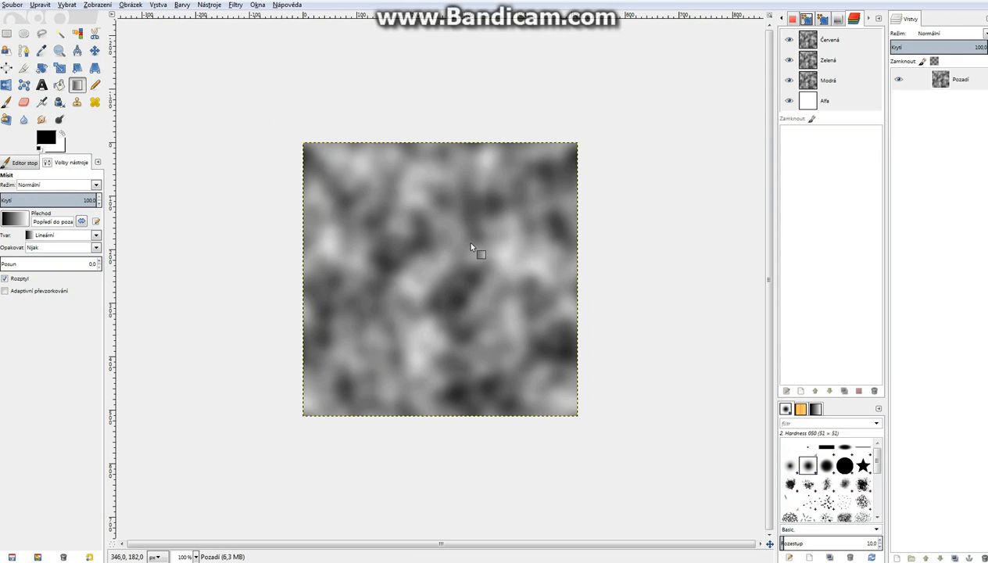
- Switch to GIMP, close the untitled noise image without saving, and open the rendered frame 0000.png from the abcde folder
key(ctrl+w)
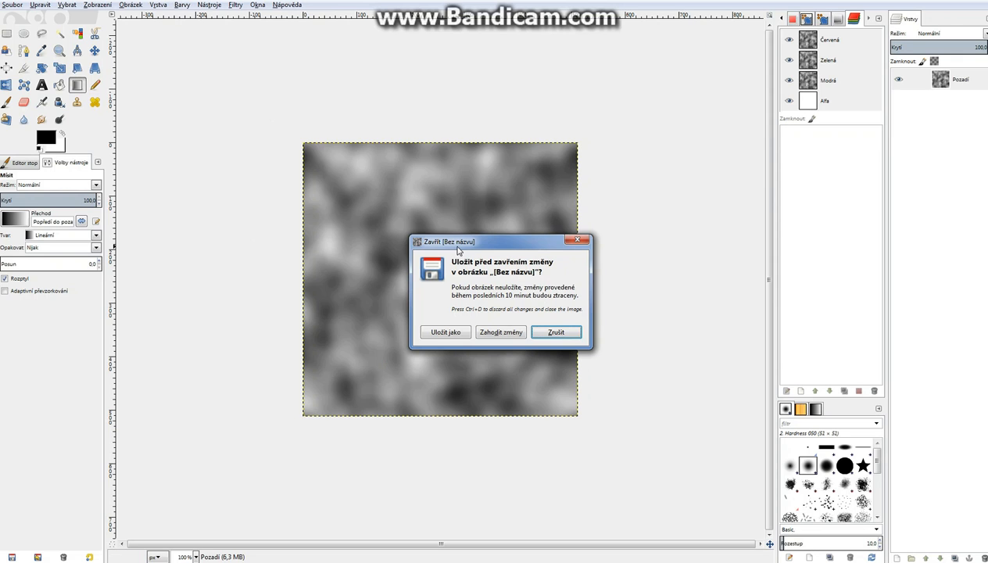
click(498, 332)
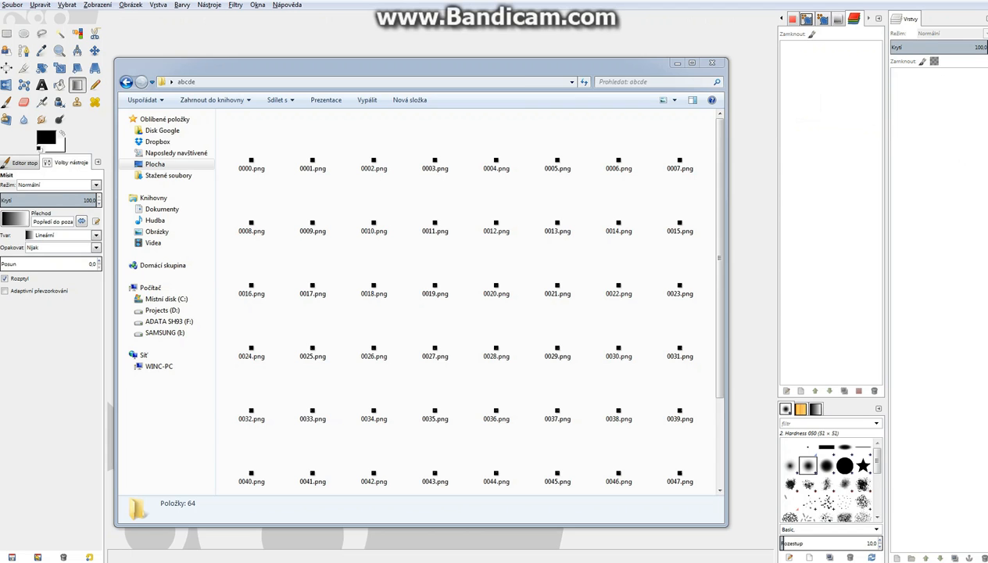
click(480, 64)
drag(252, 161, 757, 131)
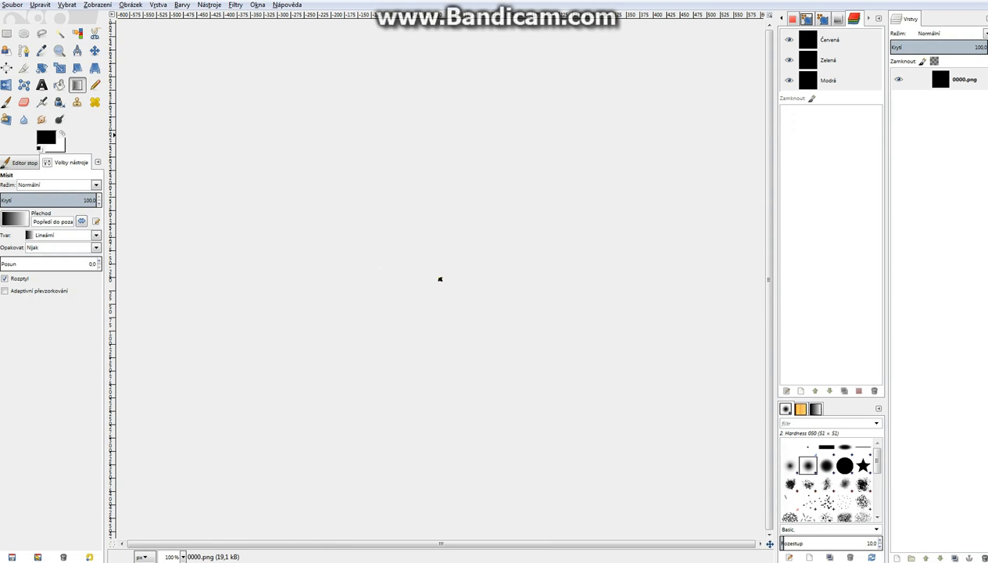
- Inspect the black frame, switch to Blender and set the PNG render output's color mode to RGBA
ctrl+scroll(440, 274, up, 10)
ctrl+scroll(435, 283, down, 2)
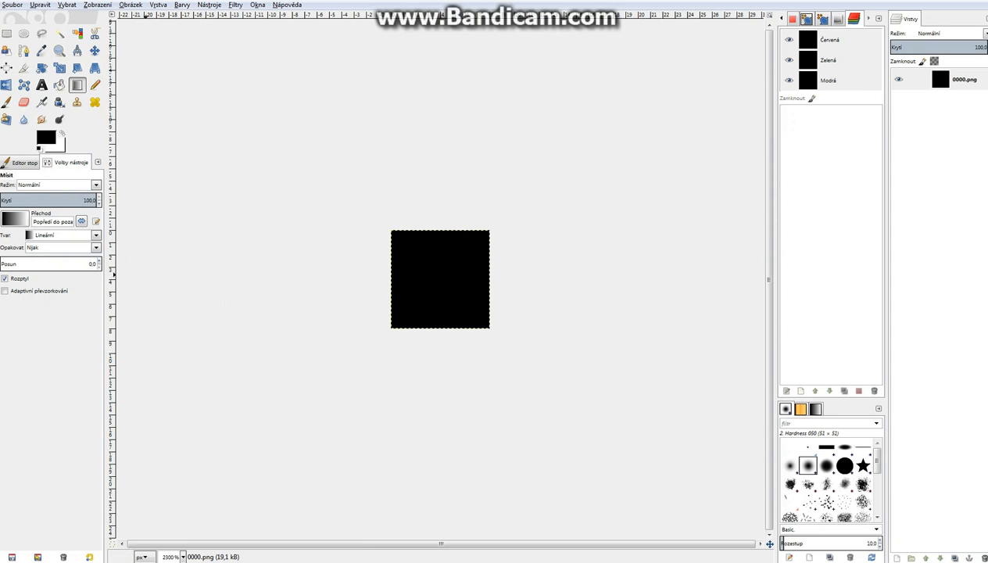
click(66, 215)
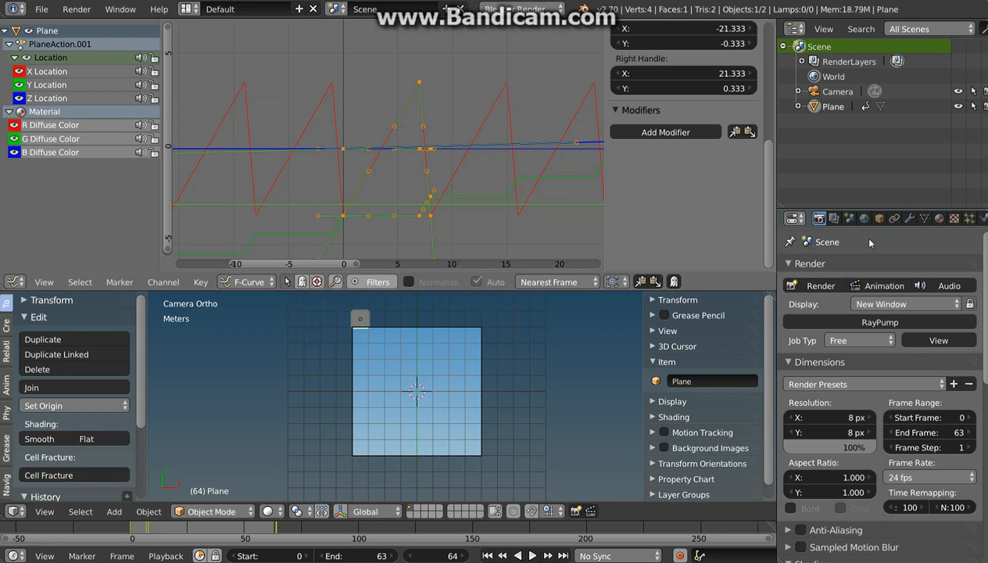
scroll(952, 479, down, 10)
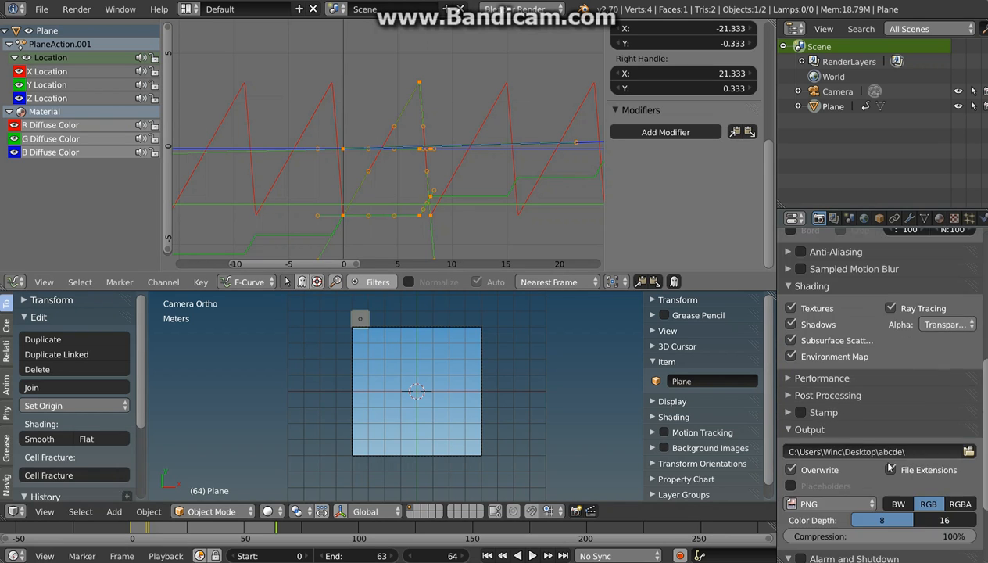
click(963, 440)
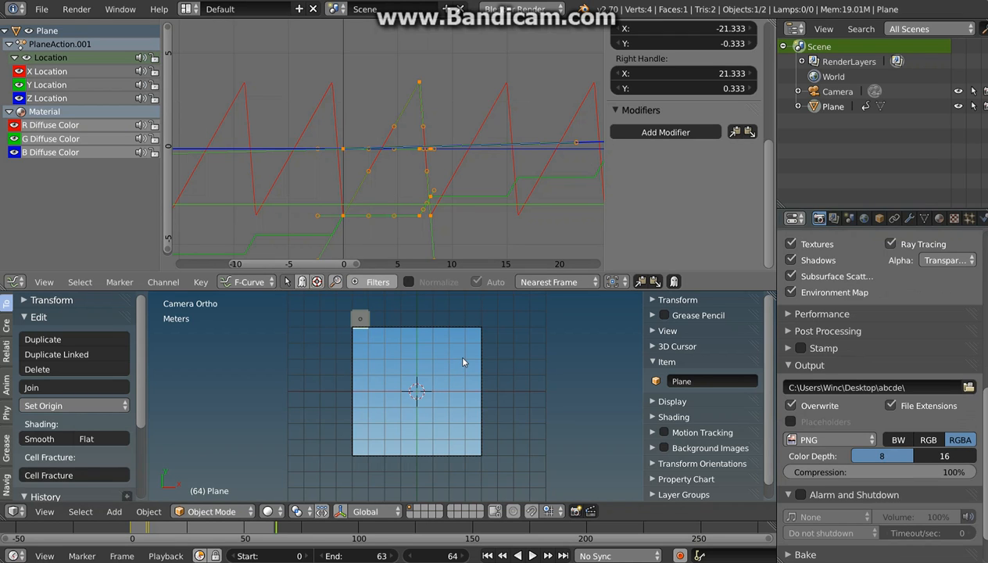
- Render the full animation again with the RGBA output setting
key(ctrl+s)
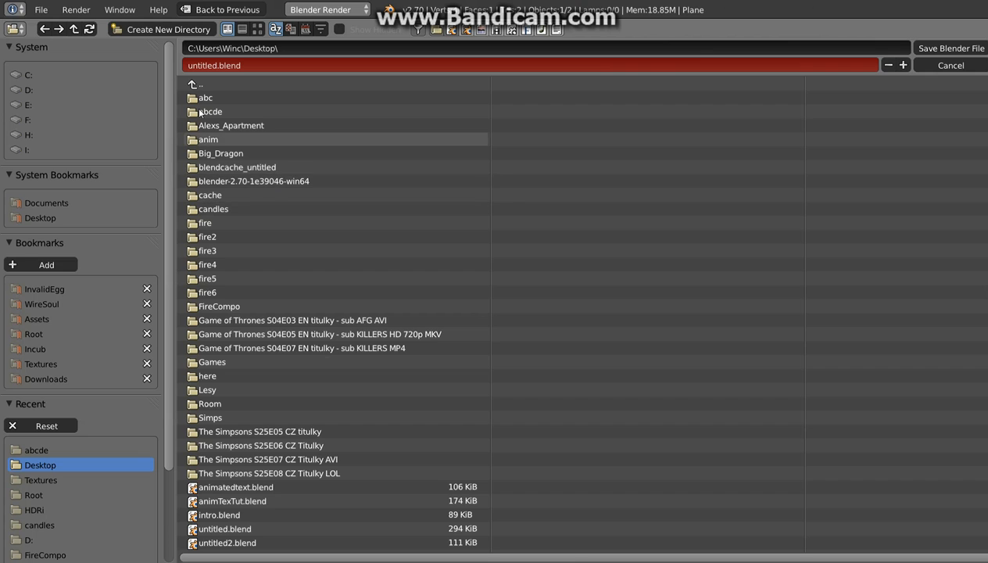
click(950, 65)
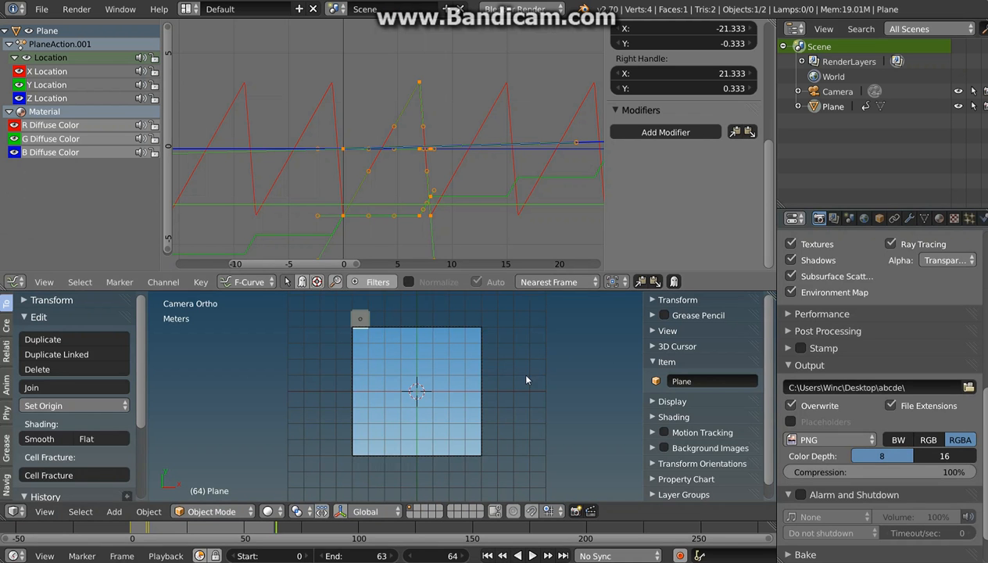
scroll(893, 382, up, 10)
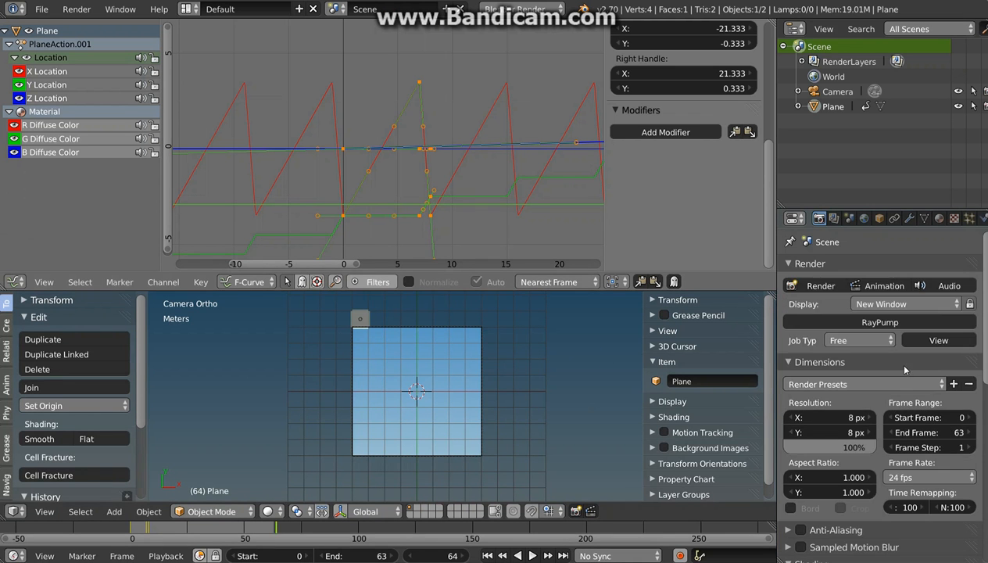
click(862, 283)
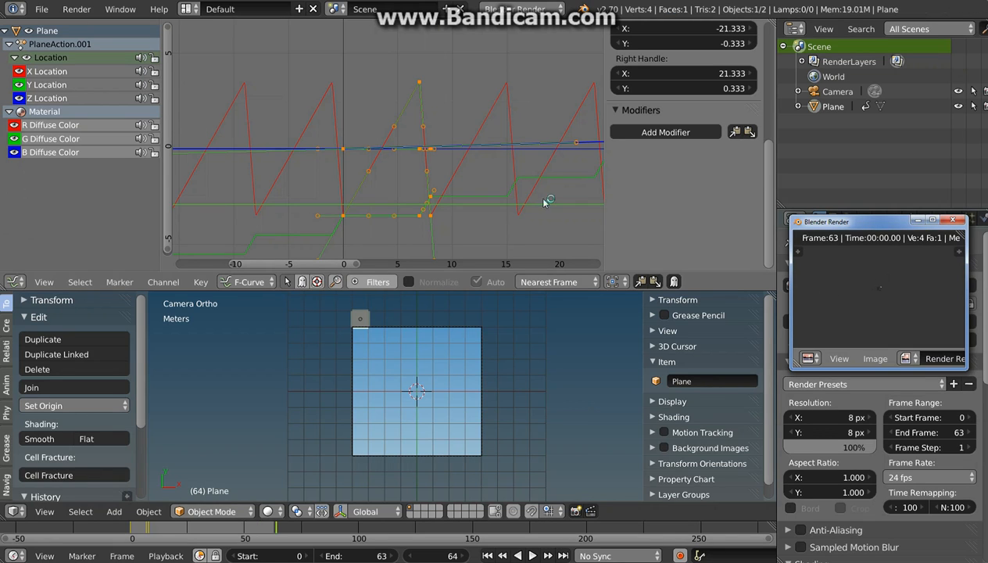
- Switch to GIMP and add all rendered frames, 0000.png to 0063.png, from the abcde folder to the open image as layers
mouse_move(0, 48)
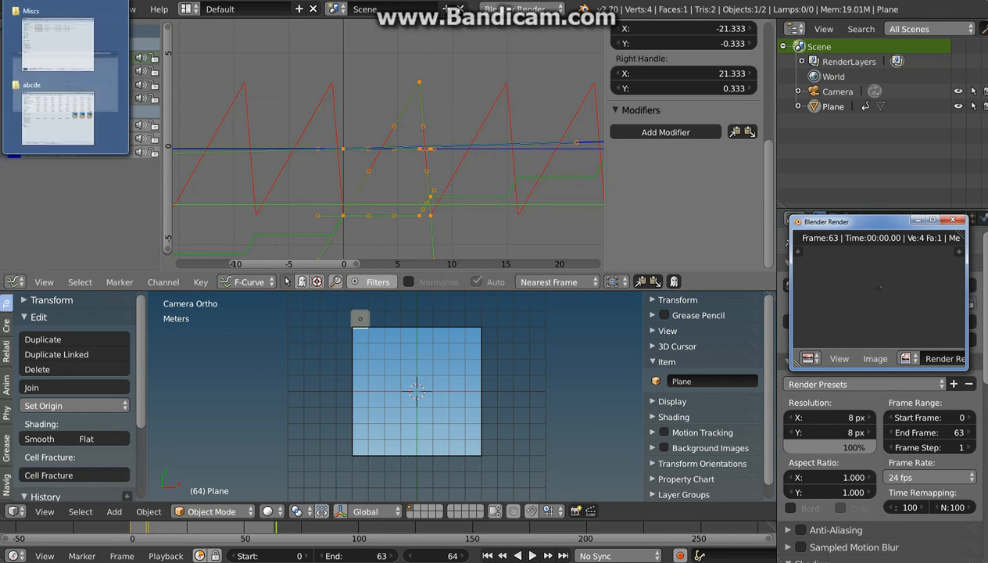
click(57, 128)
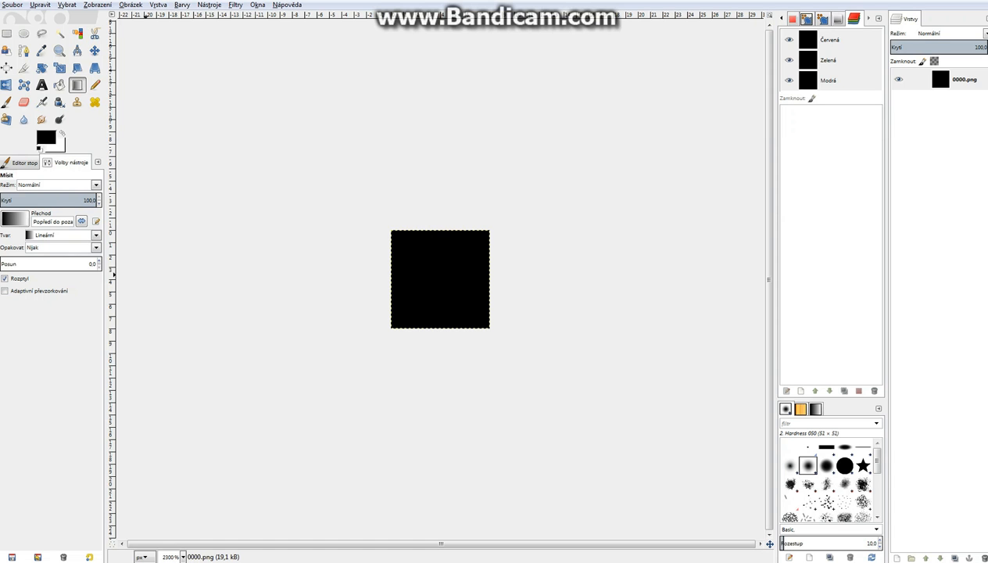
mouse_move(0, 48)
click(56, 128)
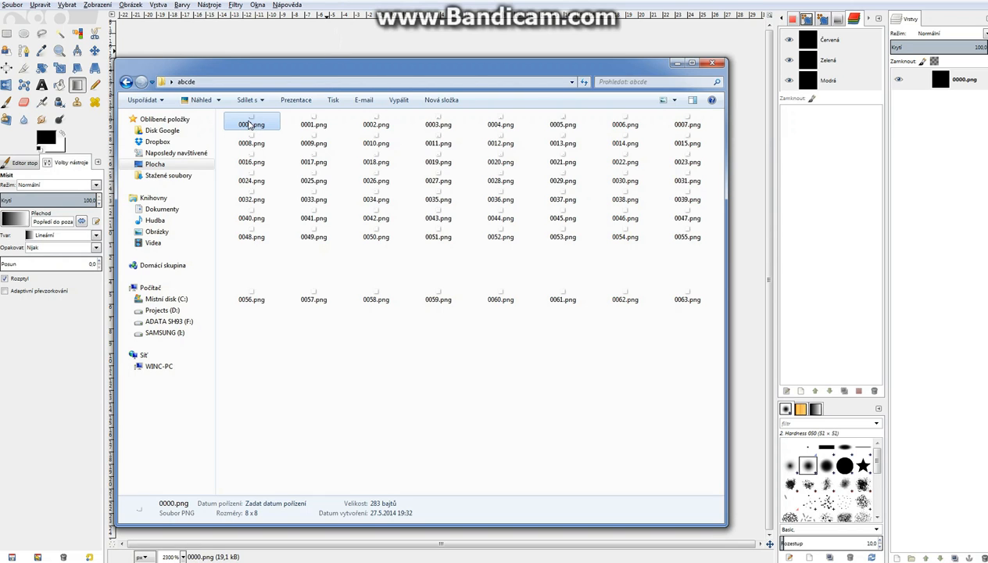
shift+click(678, 295)
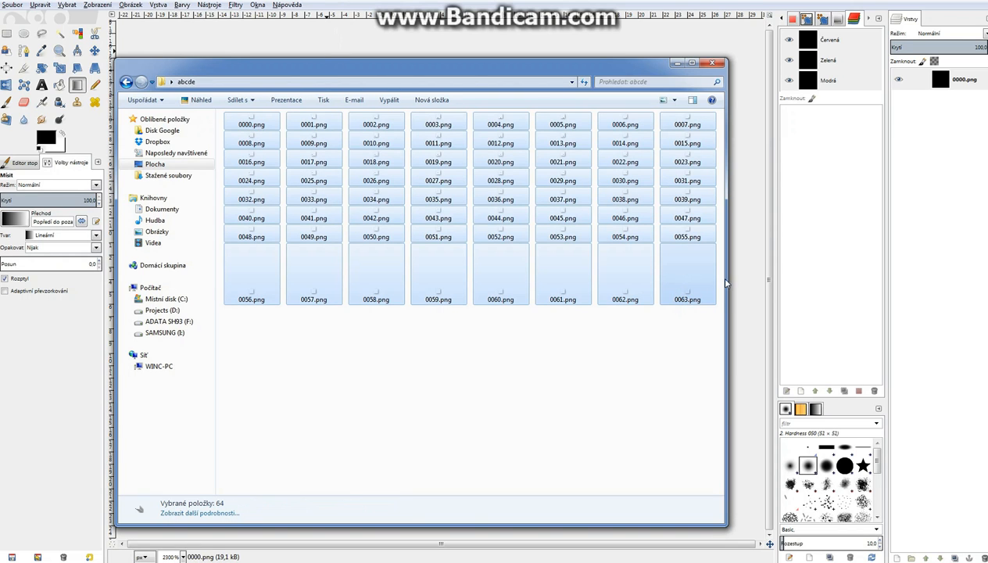
drag(725, 283, 931, 205)
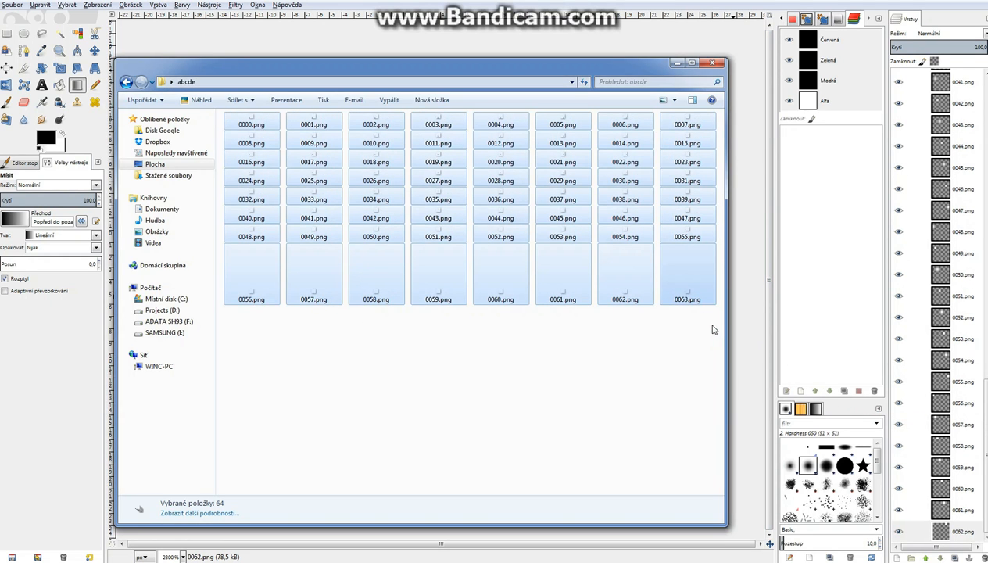
click(738, 188)
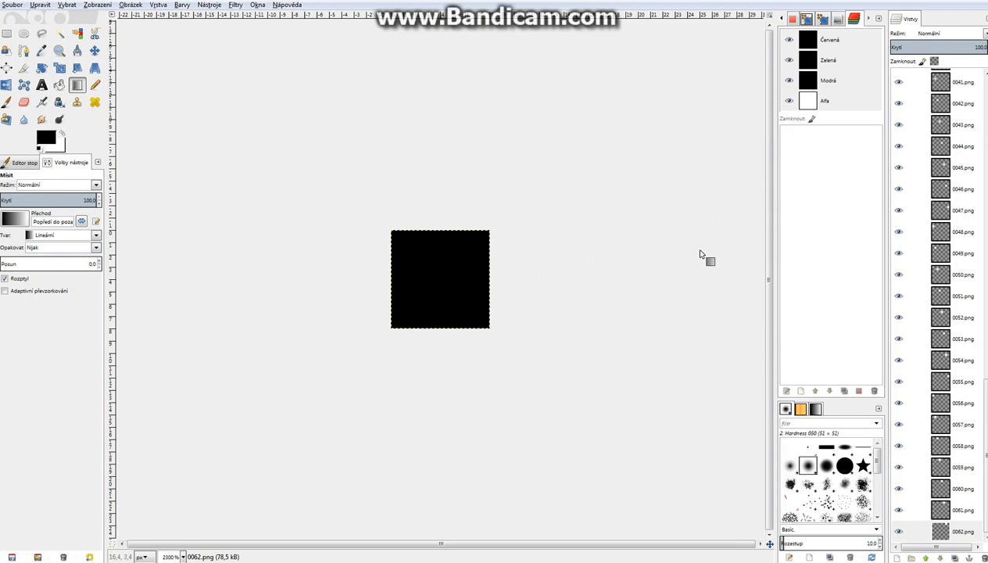
- Hide the opaque black 0000.png layer at the head of the layer stack and examine the combined grayscale grid
scroll(924, 141, up, 17)
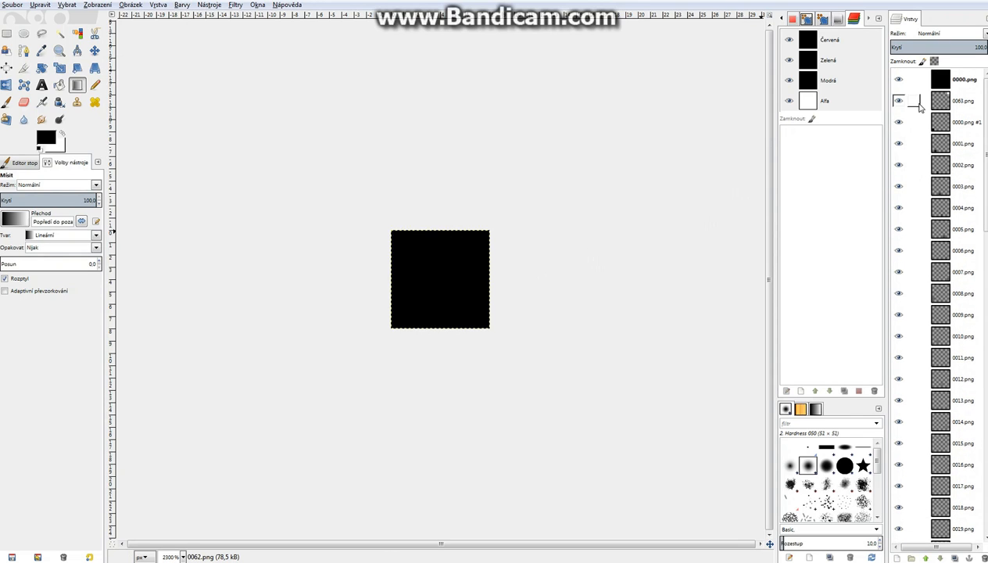
click(898, 79)
ctrl+scroll(452, 268, up, 3)
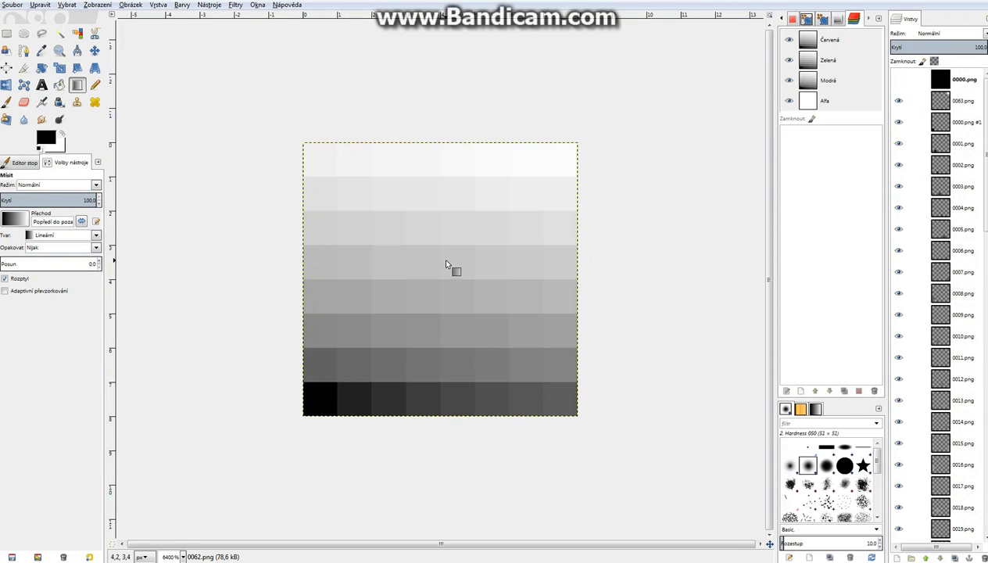
ctrl+scroll(447, 264, up, 1)
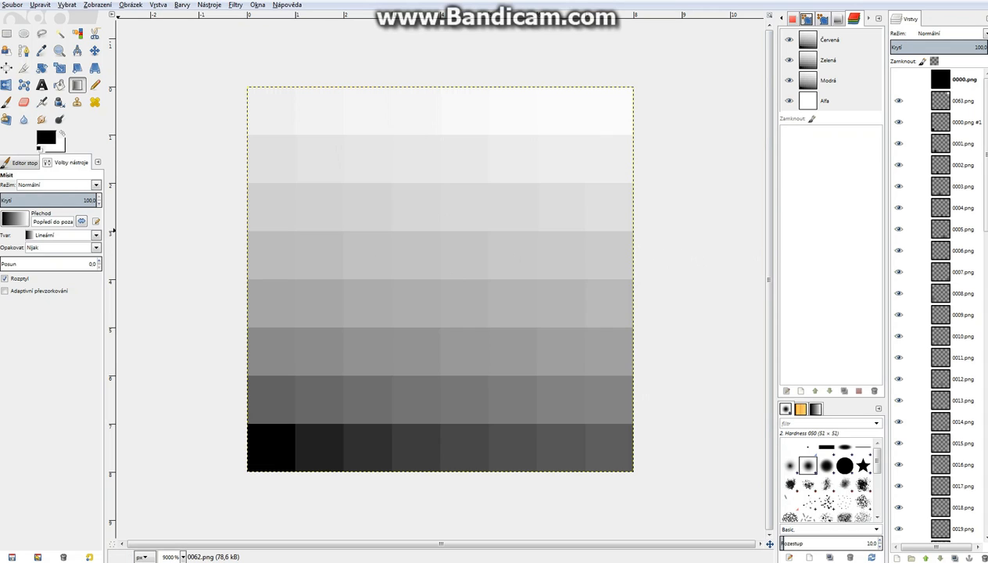
- Switch back to the main Blender window
mouse_move(1, 236)
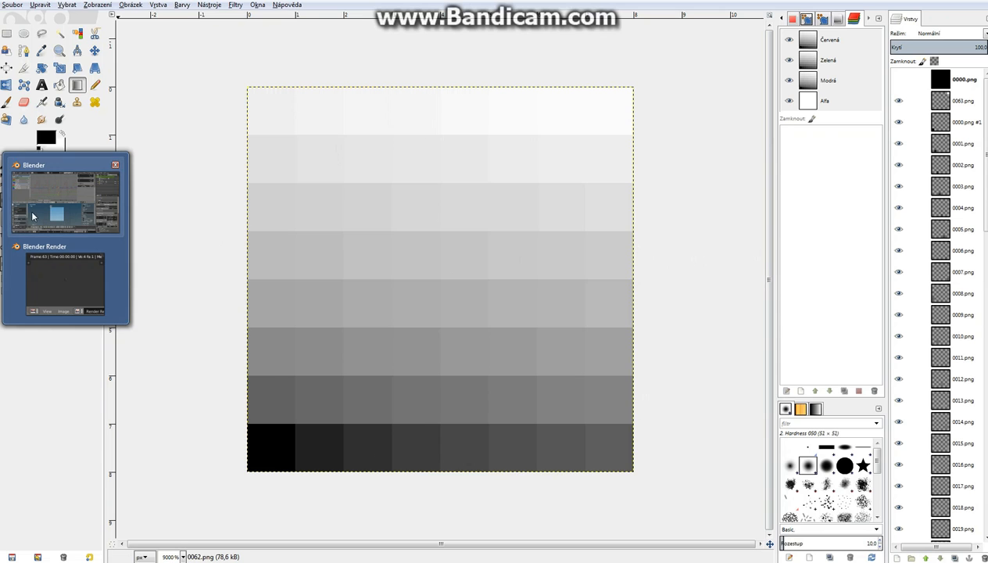
click(56, 206)
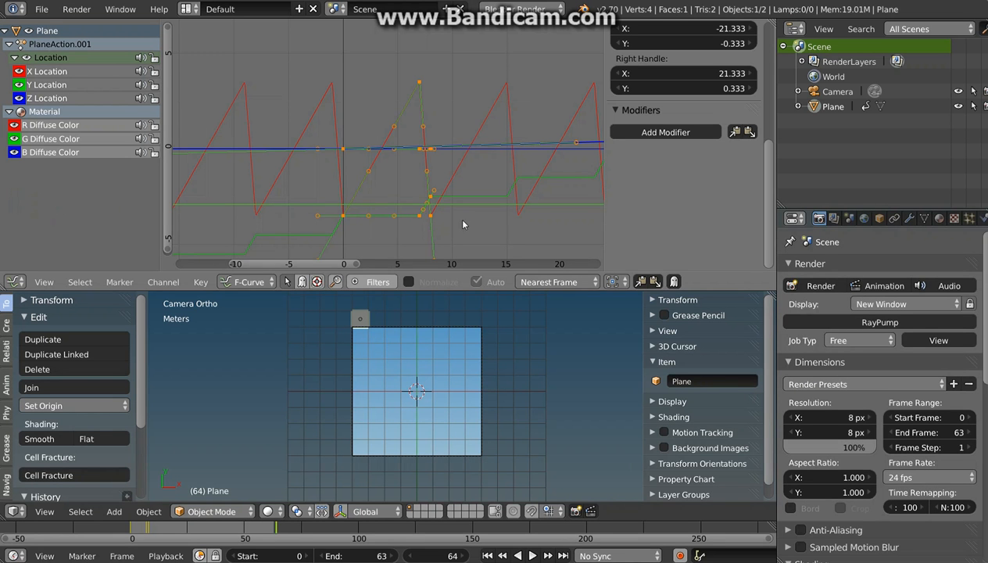